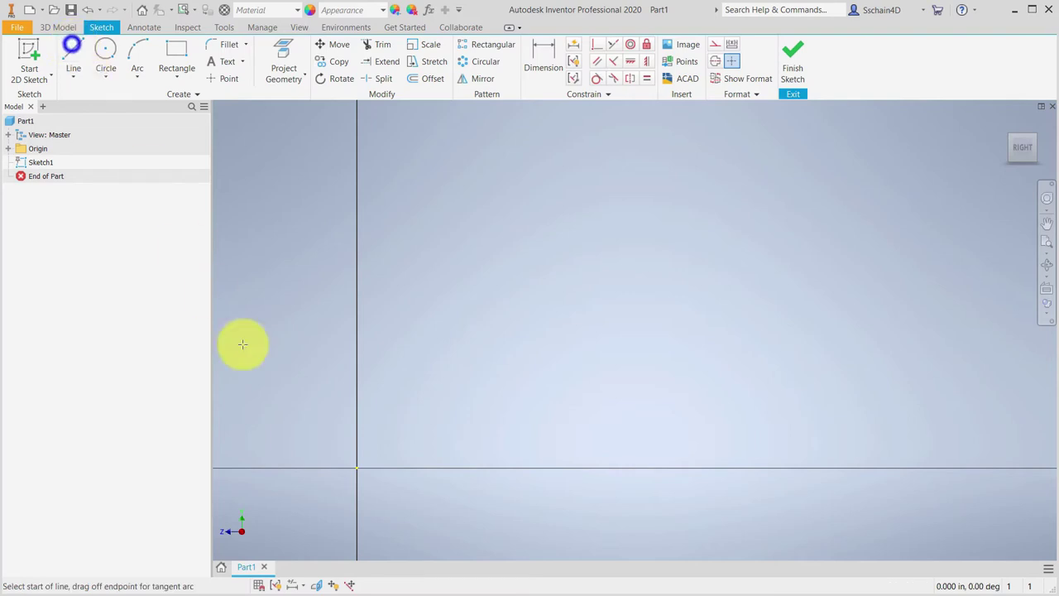
Sketch a closed six-sided wedge profile about 1.9 in long from the origin, with a short slanted foot and a rising upper edge.
click(356, 467)
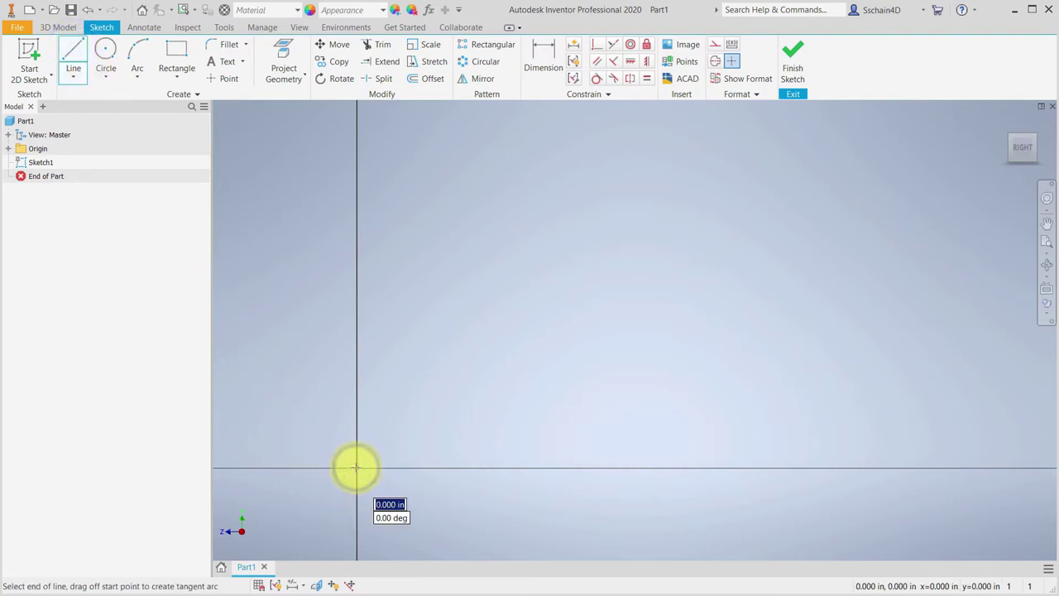
click(426, 470)
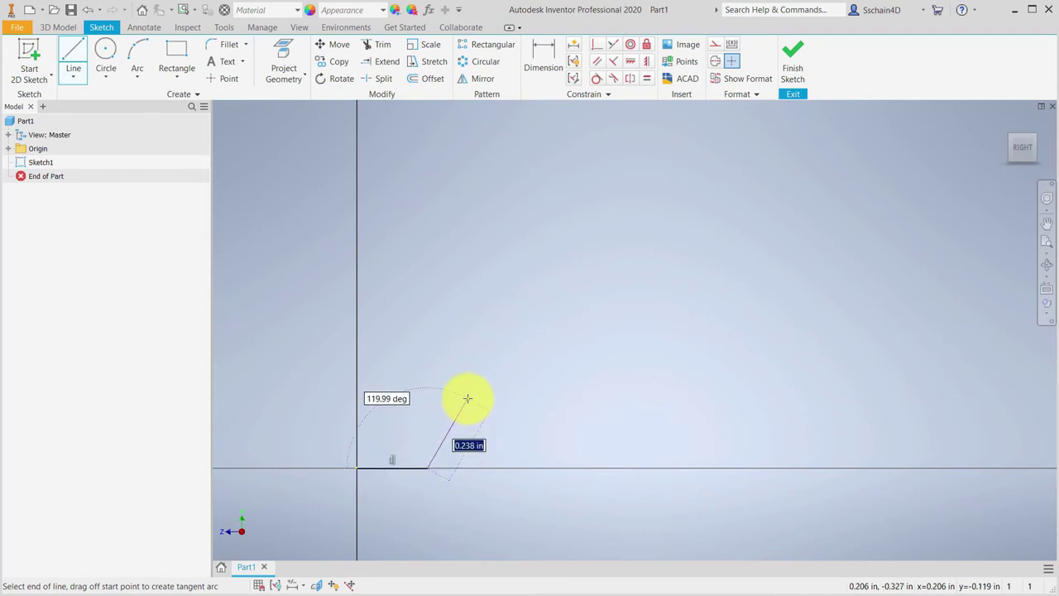
click(470, 400)
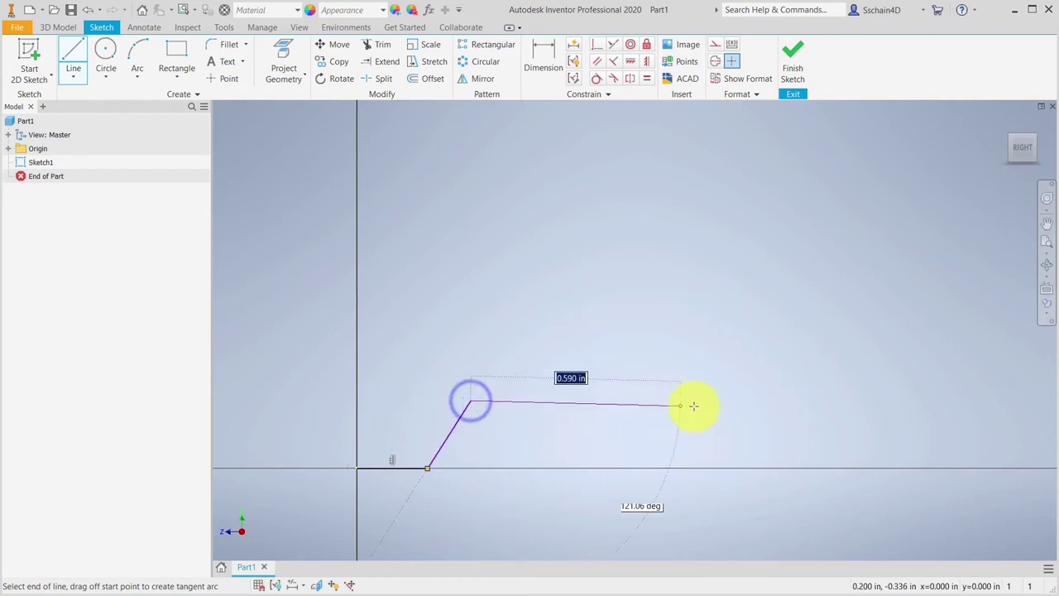
click(1001, 400)
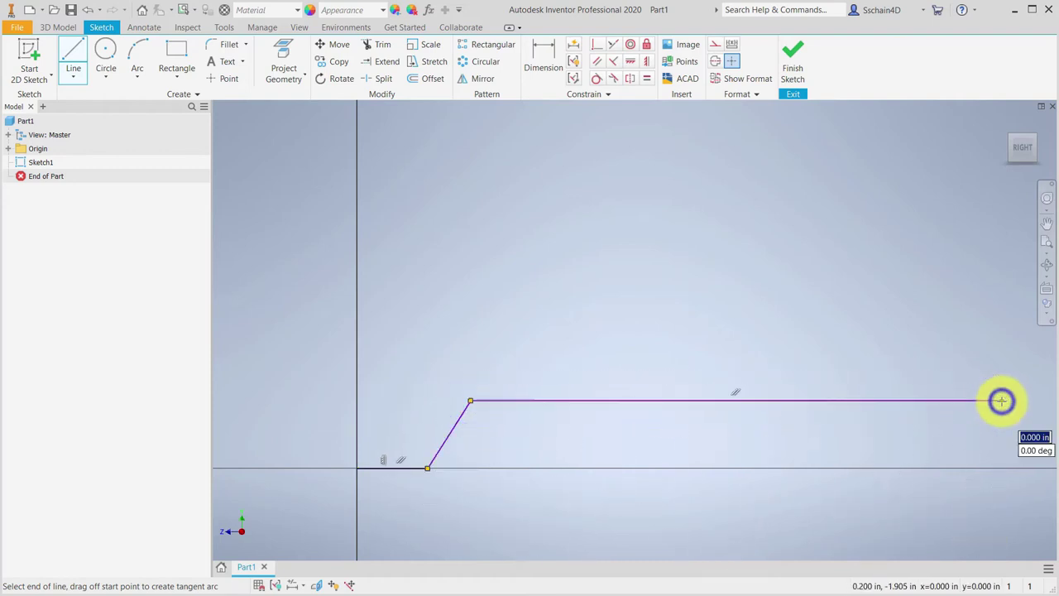
click(1001, 194)
click(427, 330)
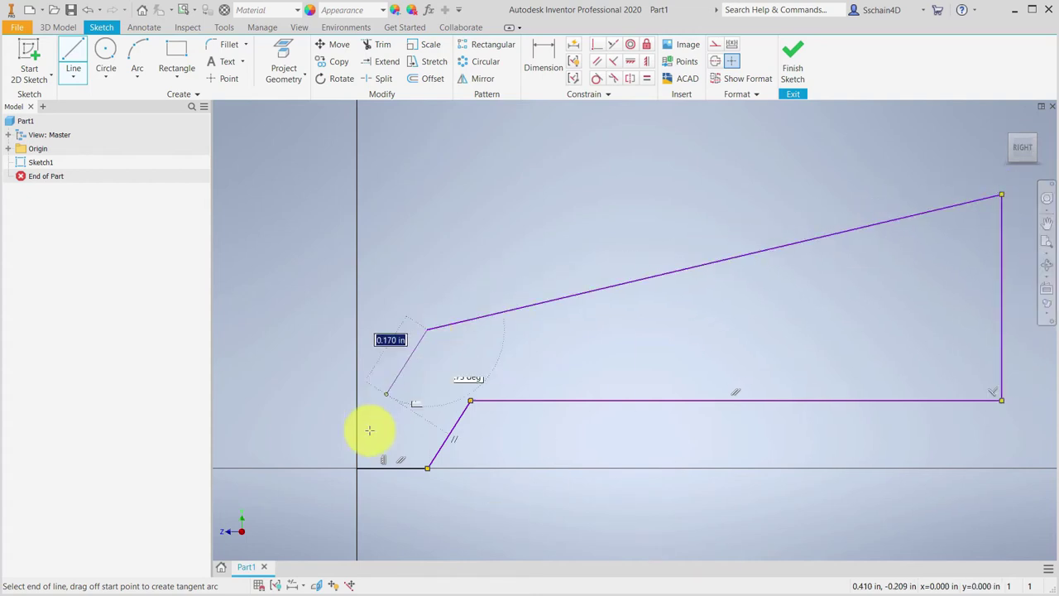
click(357, 467)
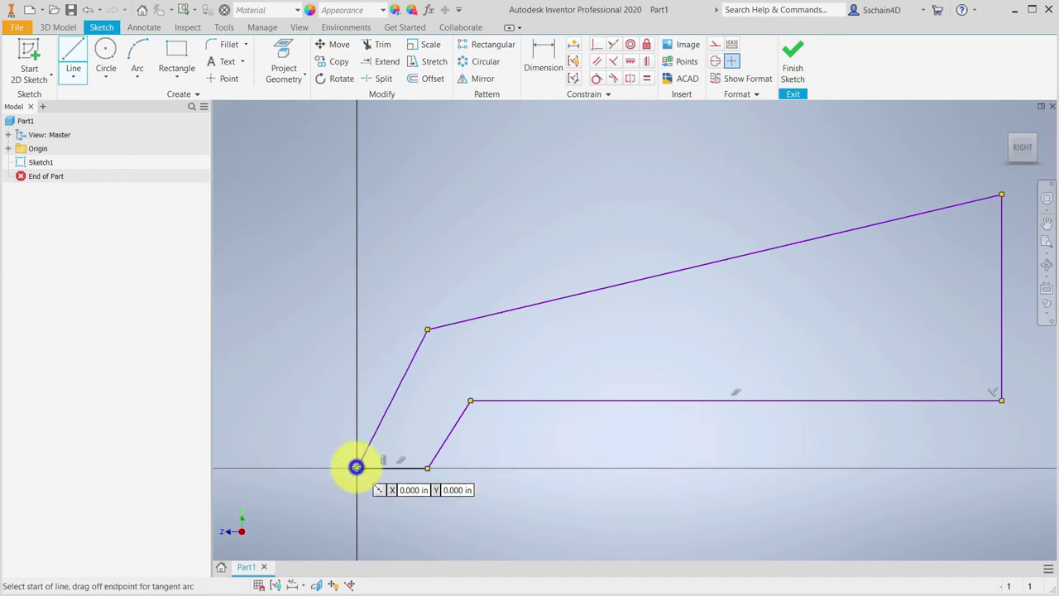
scroll(319, 389, up, 3)
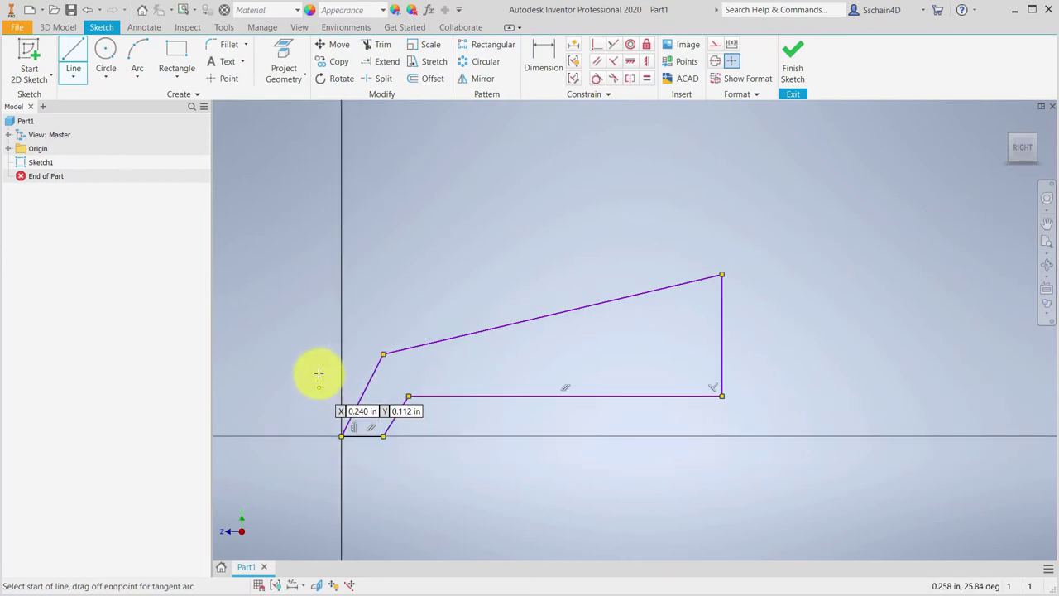
key(Escape)
Make the two short slanted lines at the foot parallel and set the distance between them to .375 in.
click(598, 63)
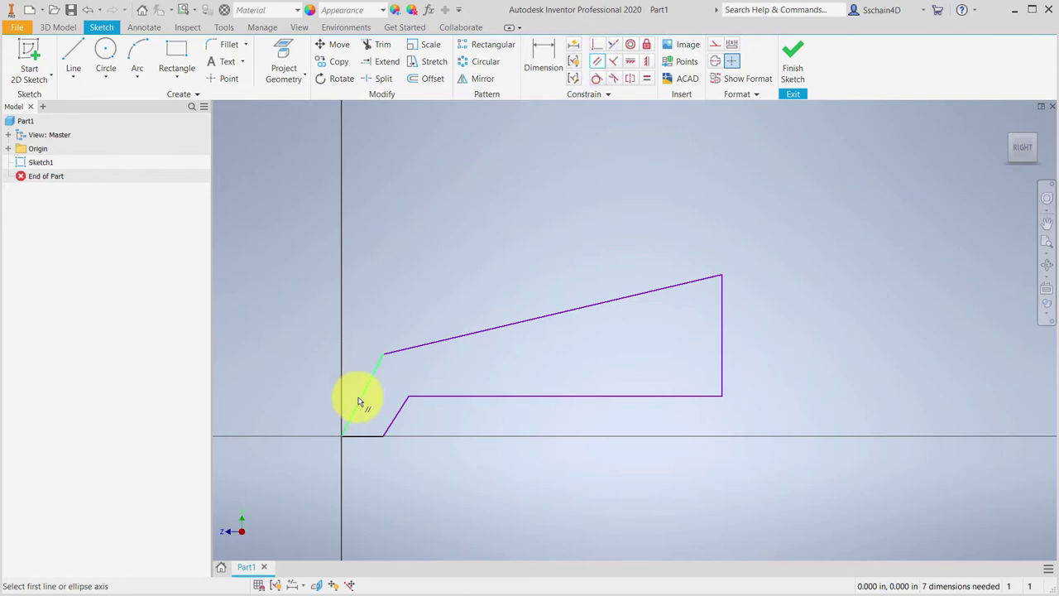
click(396, 424)
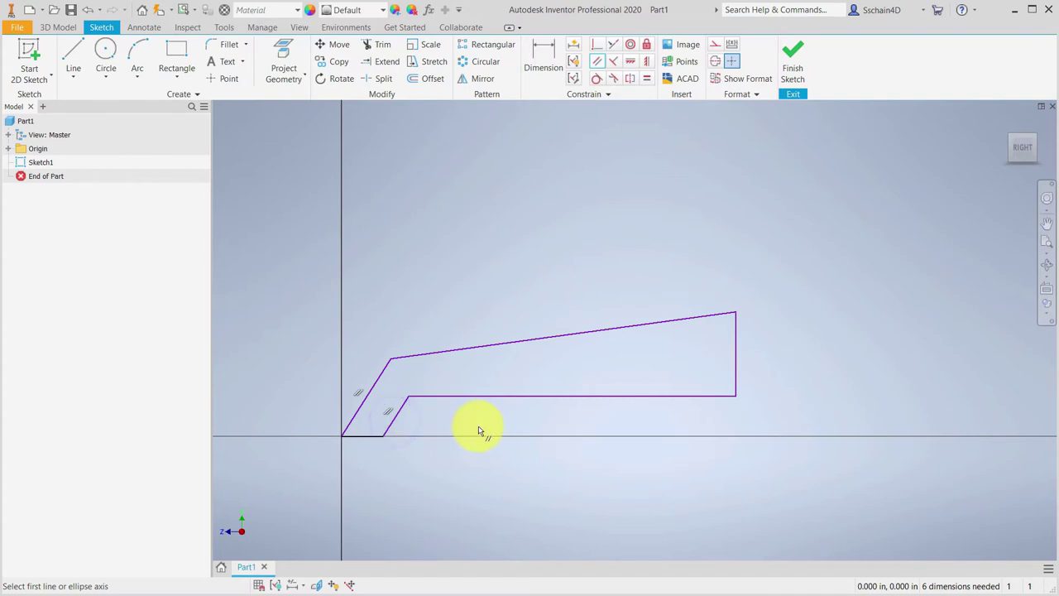
click(556, 58)
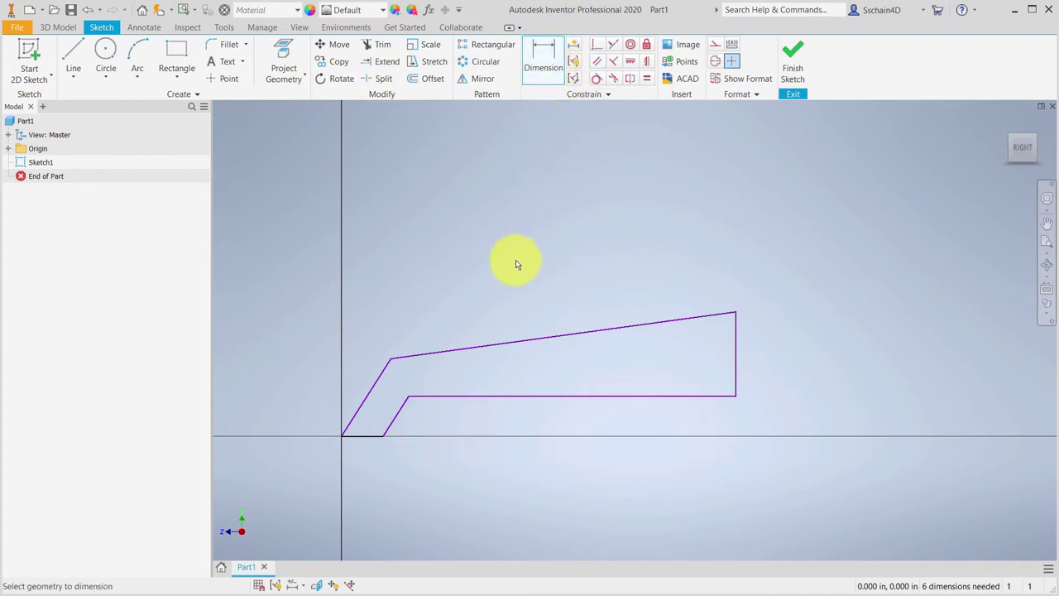
click(368, 397)
click(394, 416)
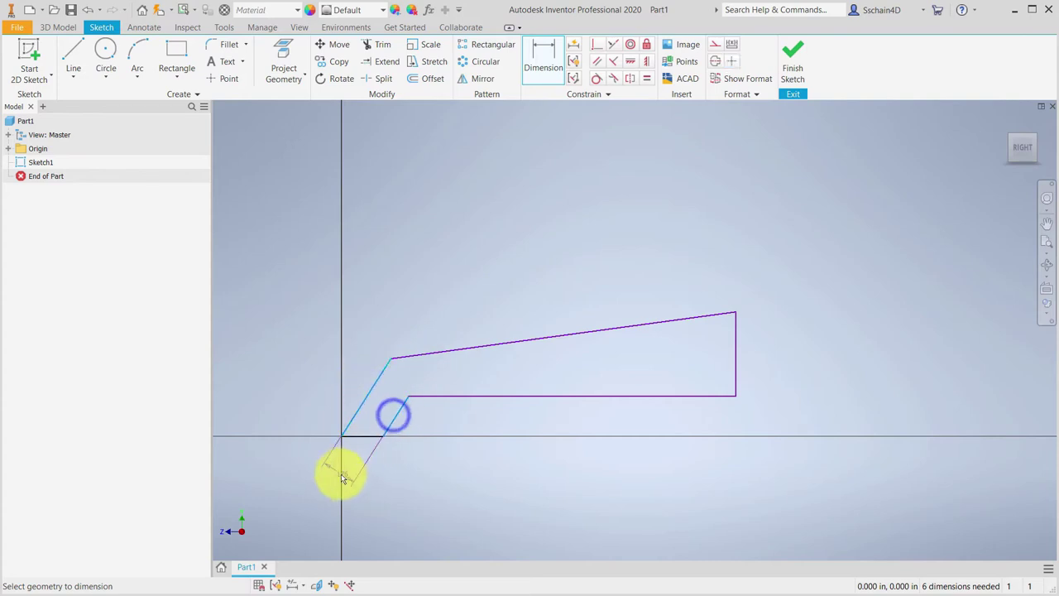
click(336, 473)
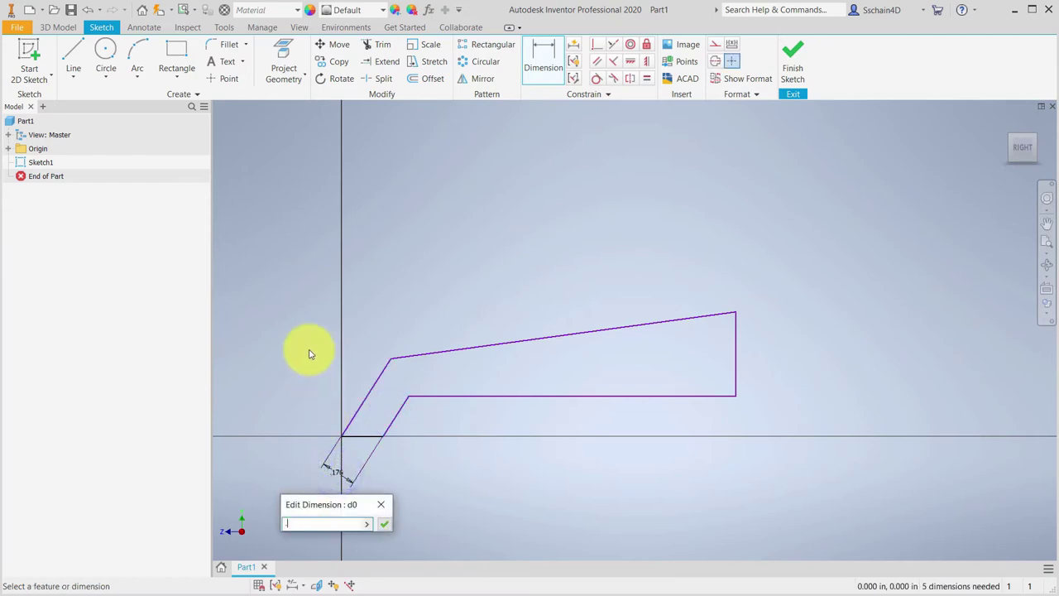
key(Return)
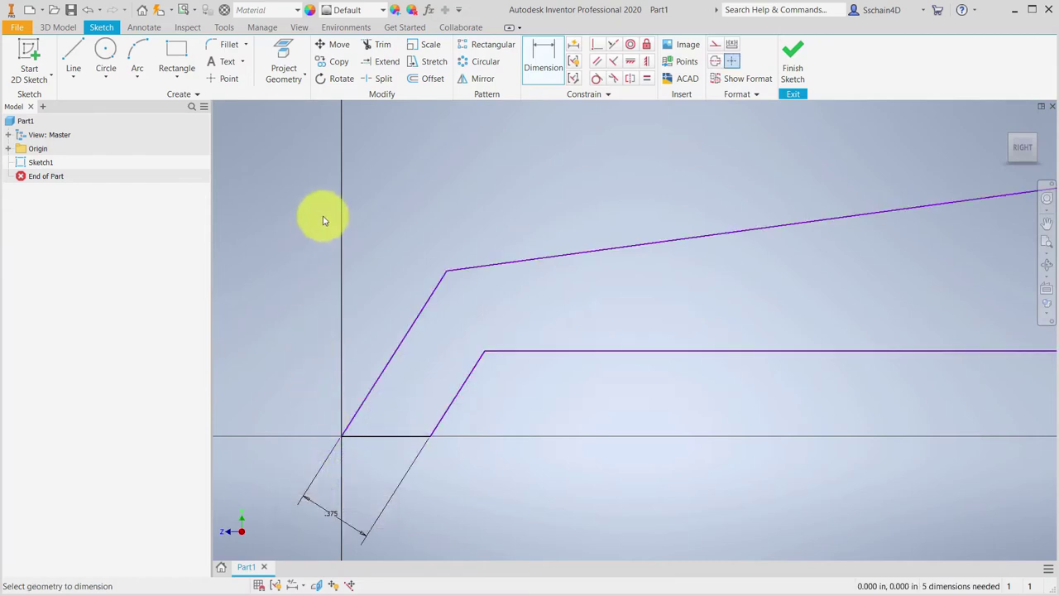
scroll(356, 284, up, 4)
scroll(356, 284, down, 3)
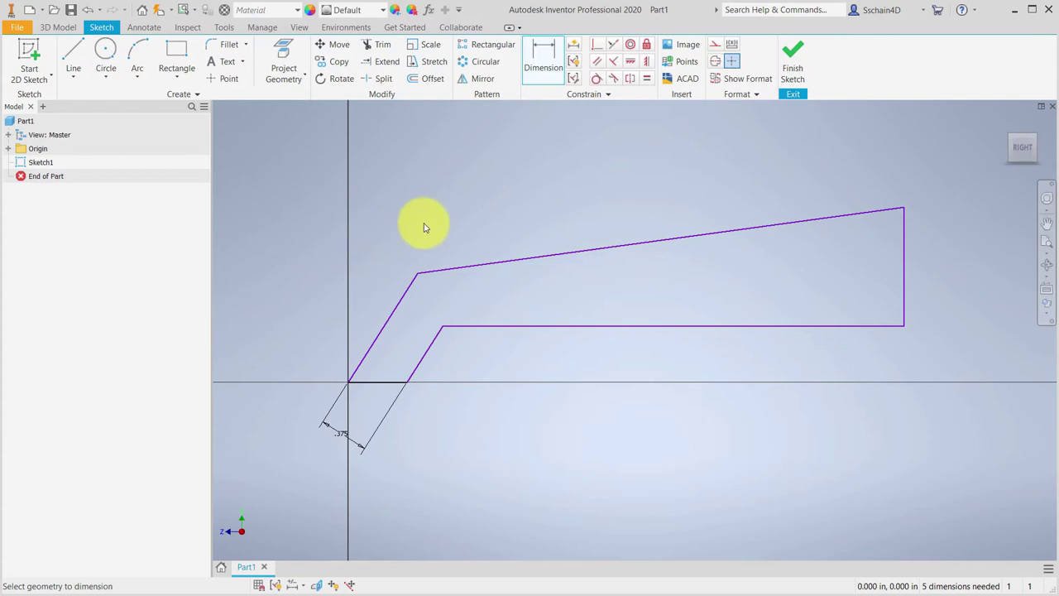
Set the angle between the inner slanted line and the short base line to 70 degrees.
click(421, 361)
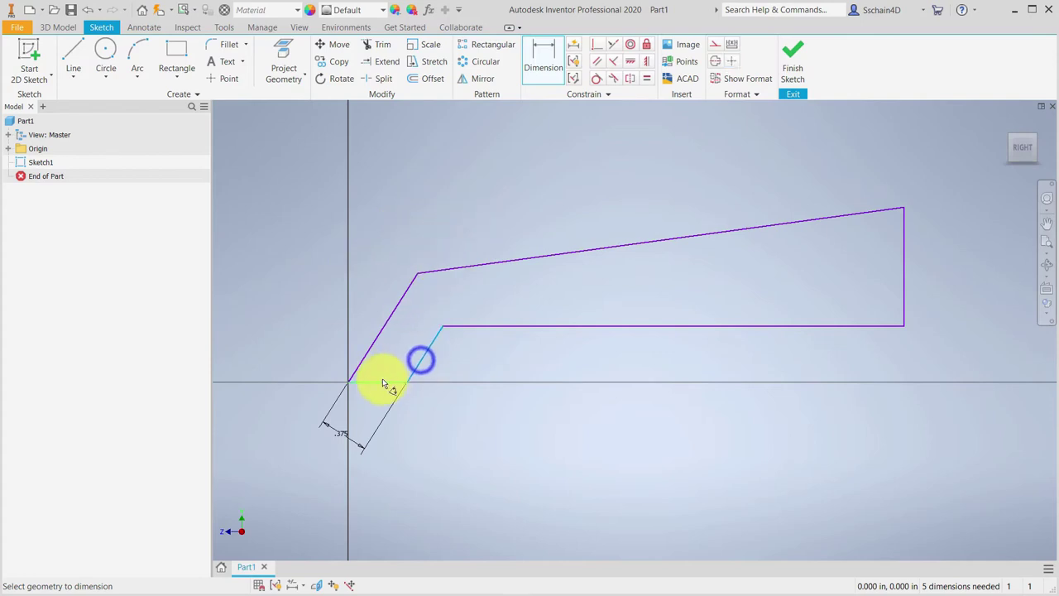
click(380, 382)
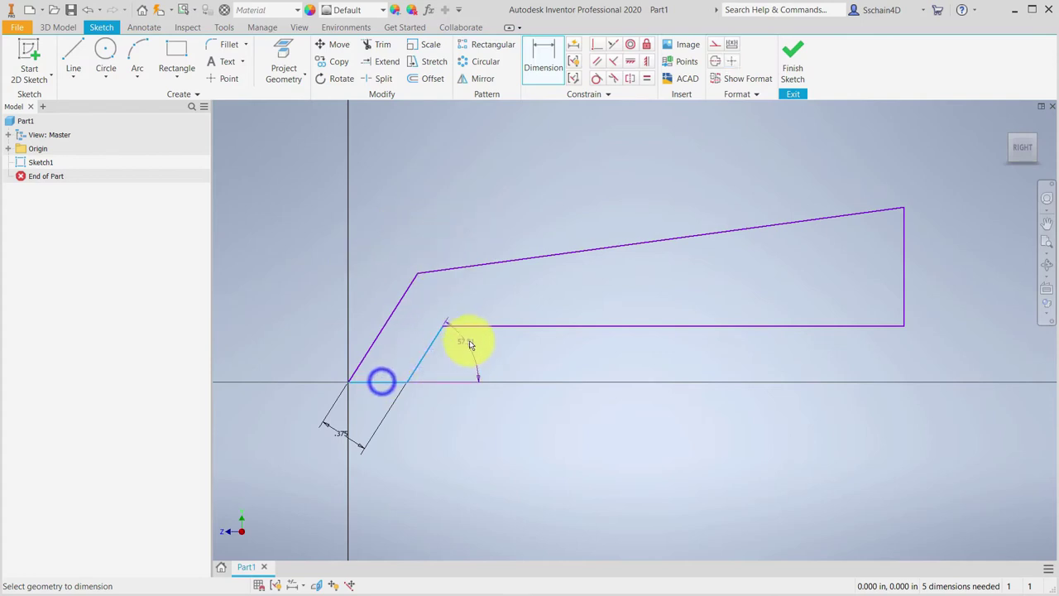
click(504, 312)
key(Return)
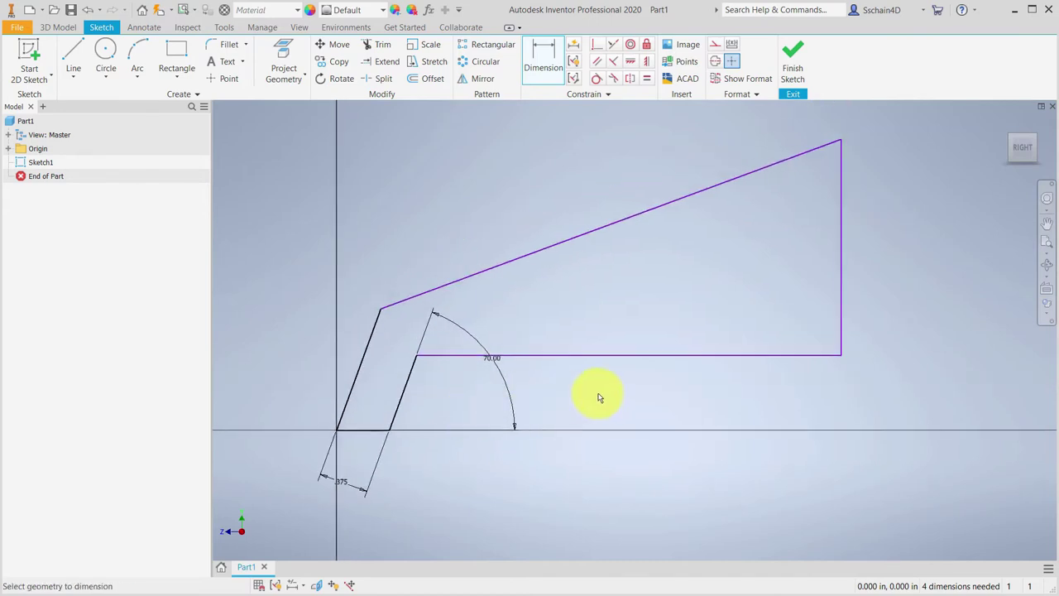
Dimension the long lower edge of the profile at 3 in and its tall end edge at 1.75 in.
click(609, 356)
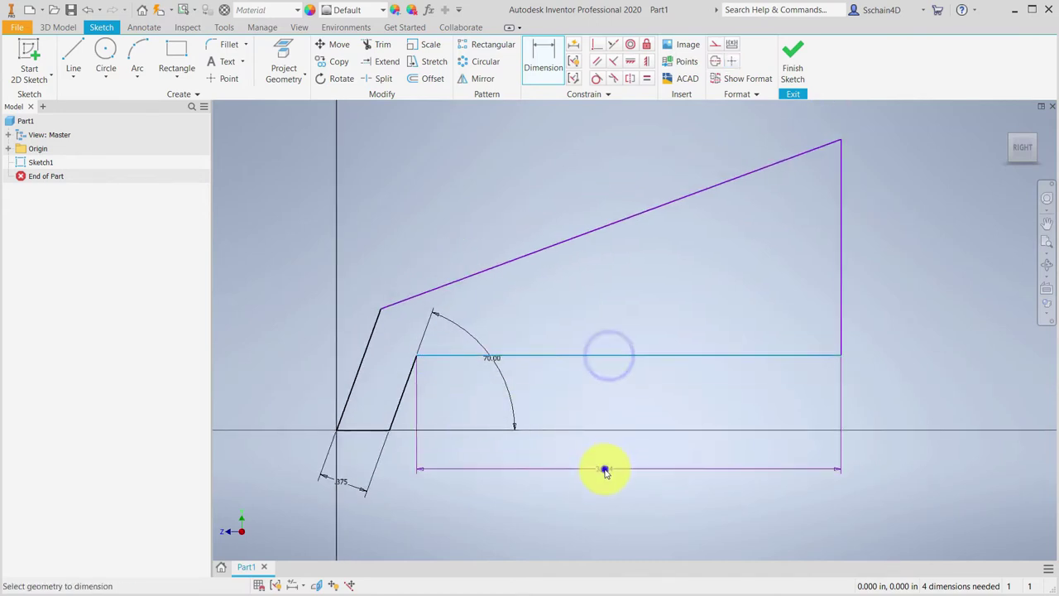
click(604, 468)
text(3)
key(Return)
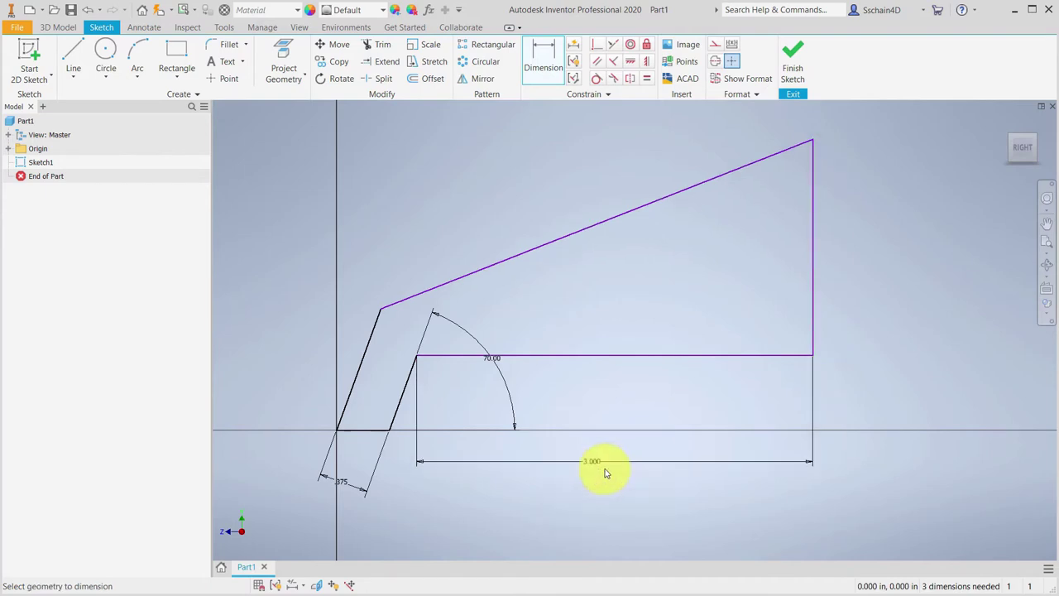
click(810, 264)
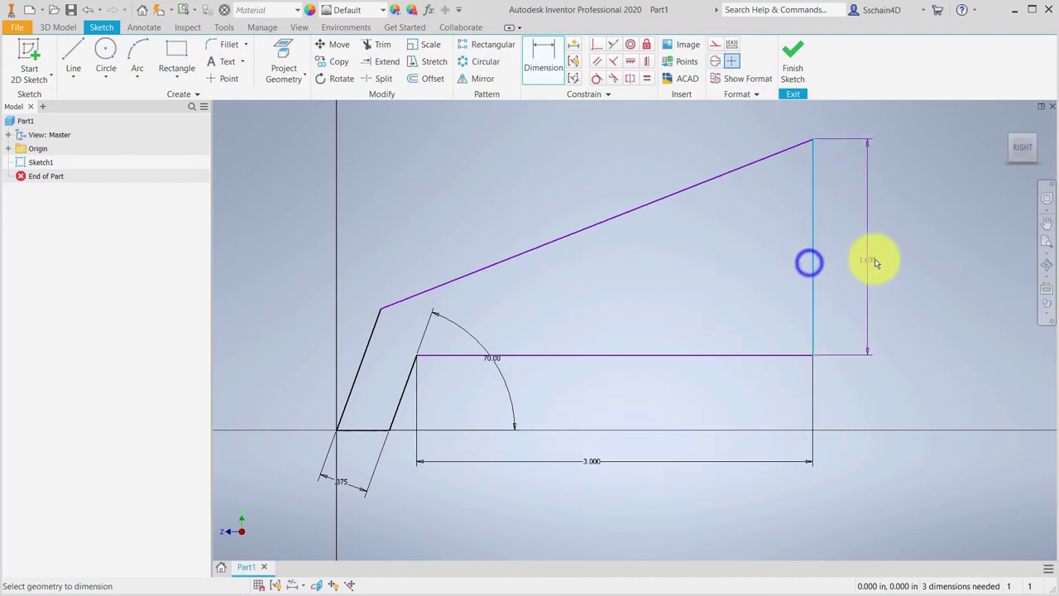
click(874, 257)
text(1.75)
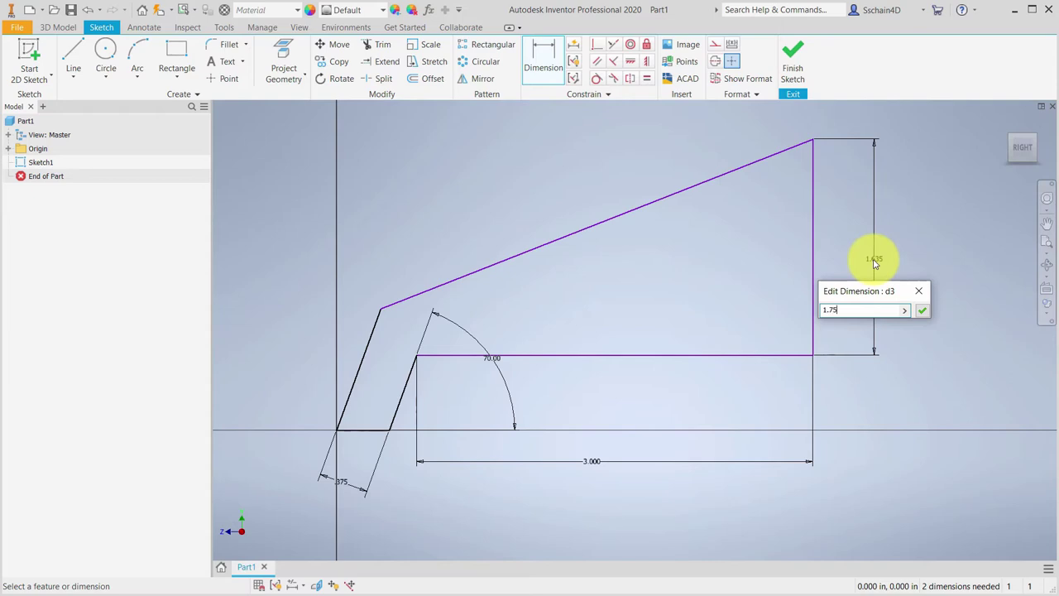
key(Return)
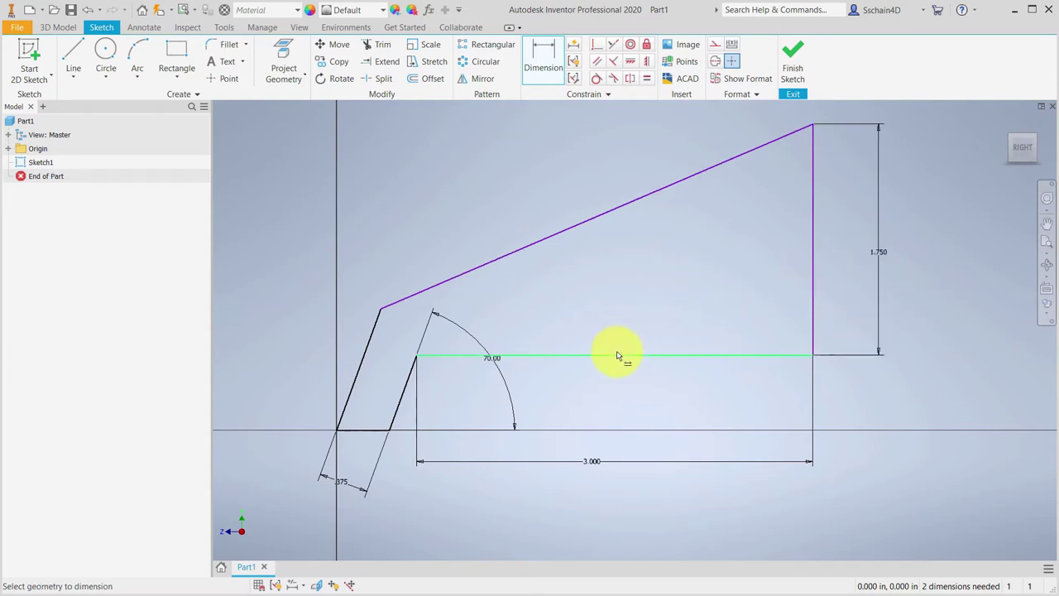
Set the vertical distance between the long lower edge and the short base line to .25 in.
click(616, 356)
click(360, 430)
click(274, 395)
text(.25)
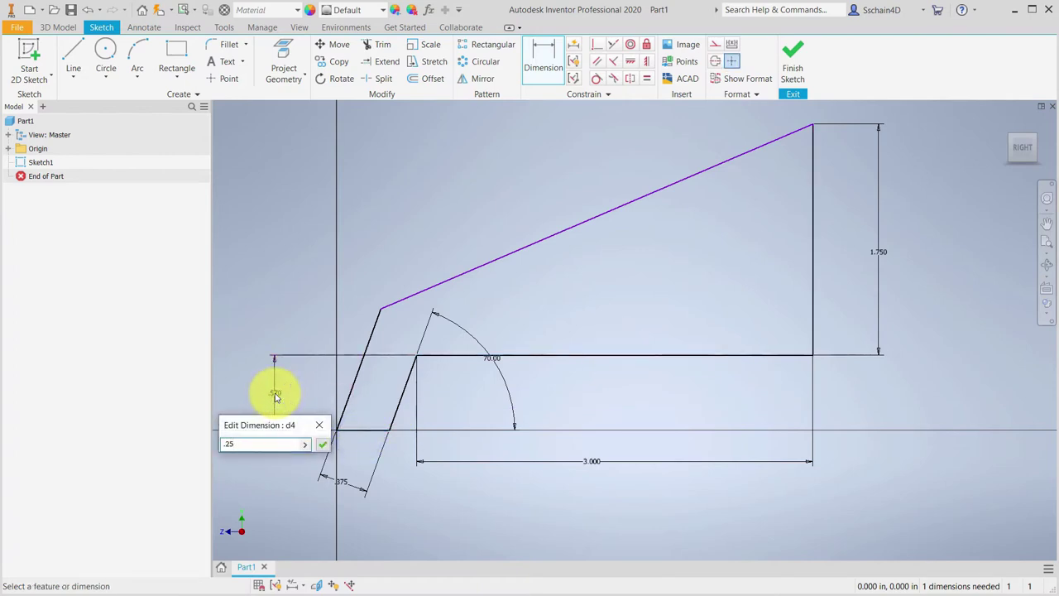
key(Return)
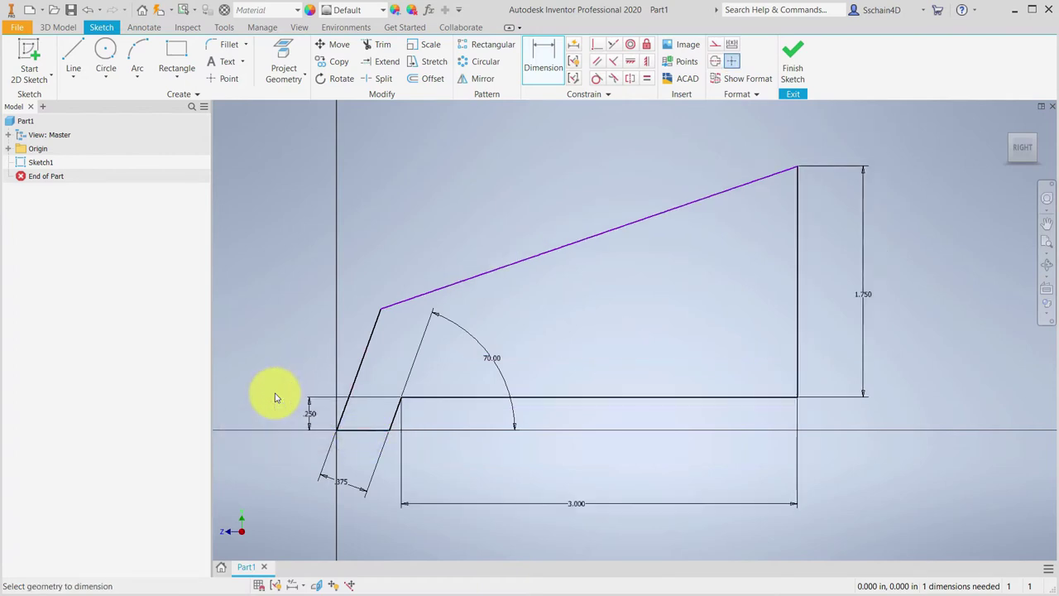
Set the vertical distance from the long lower edge to the profile's upper corner above the foot to .4 in.
click(452, 398)
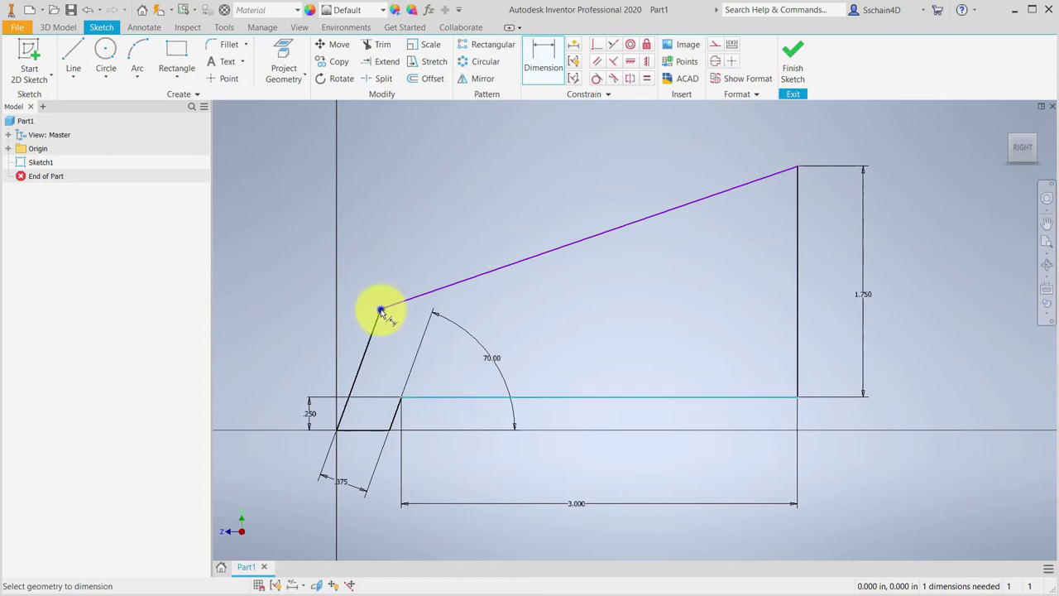
click(380, 310)
click(309, 355)
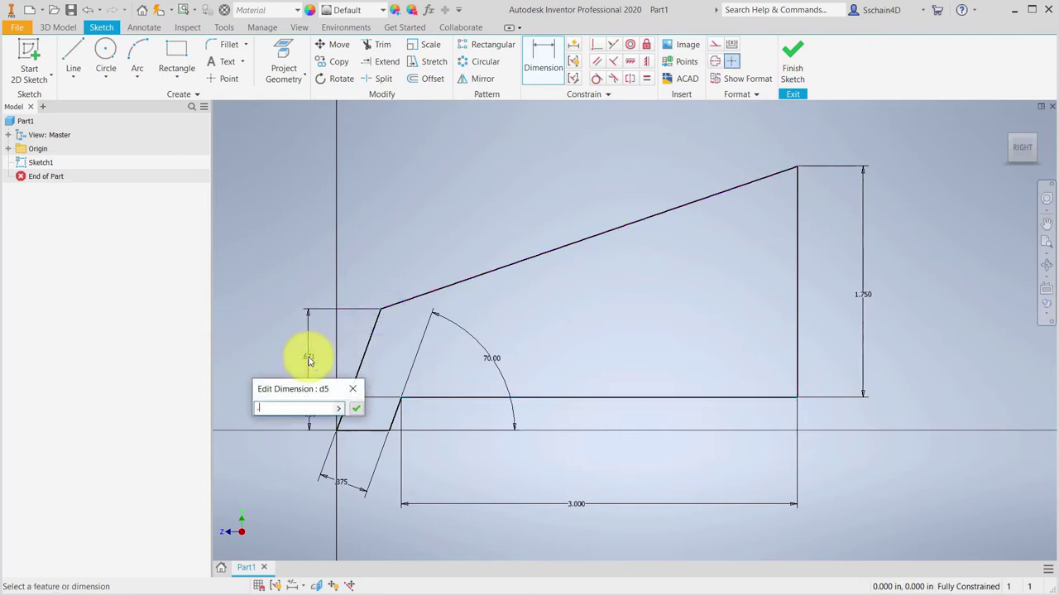
key(Return)
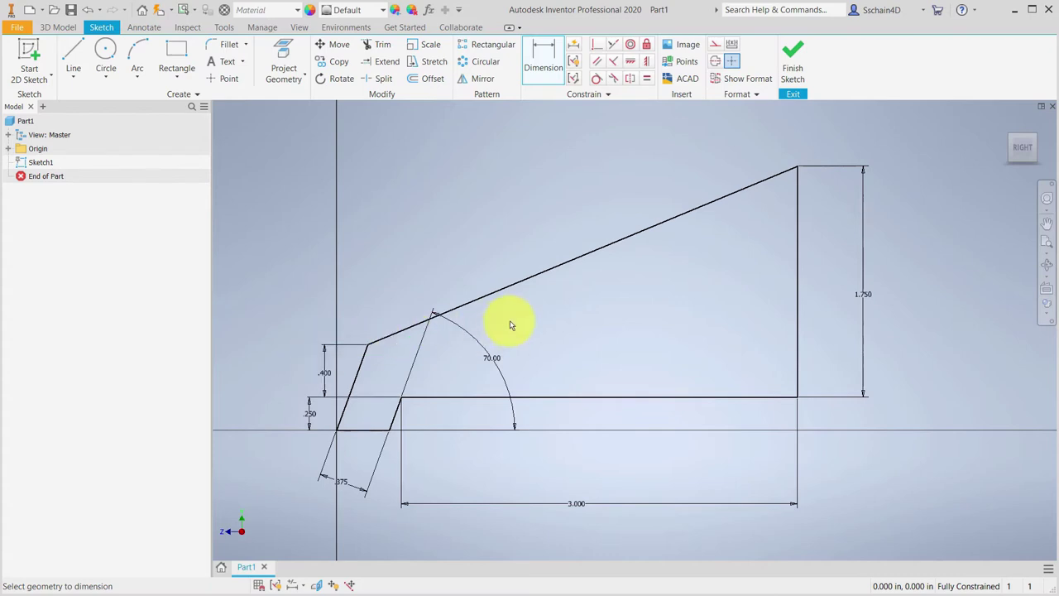
Finish the sketch and extrude the wedge profile 5 in.
click(794, 56)
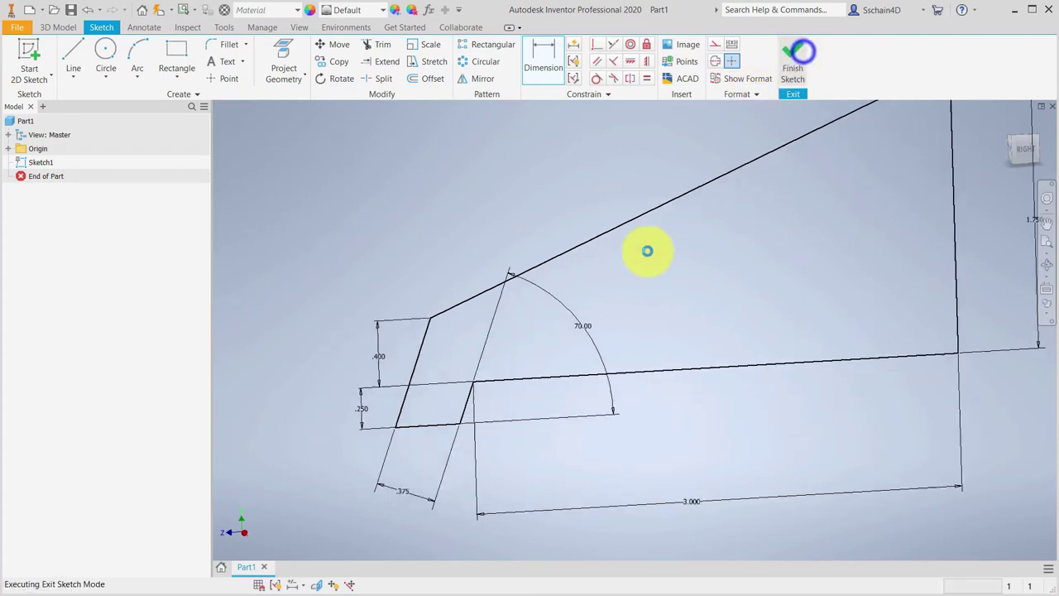
mouse_move(590, 194)
middle_down()
mouse_move(499, 291)
mouse_move(429, 321)
middle_up()
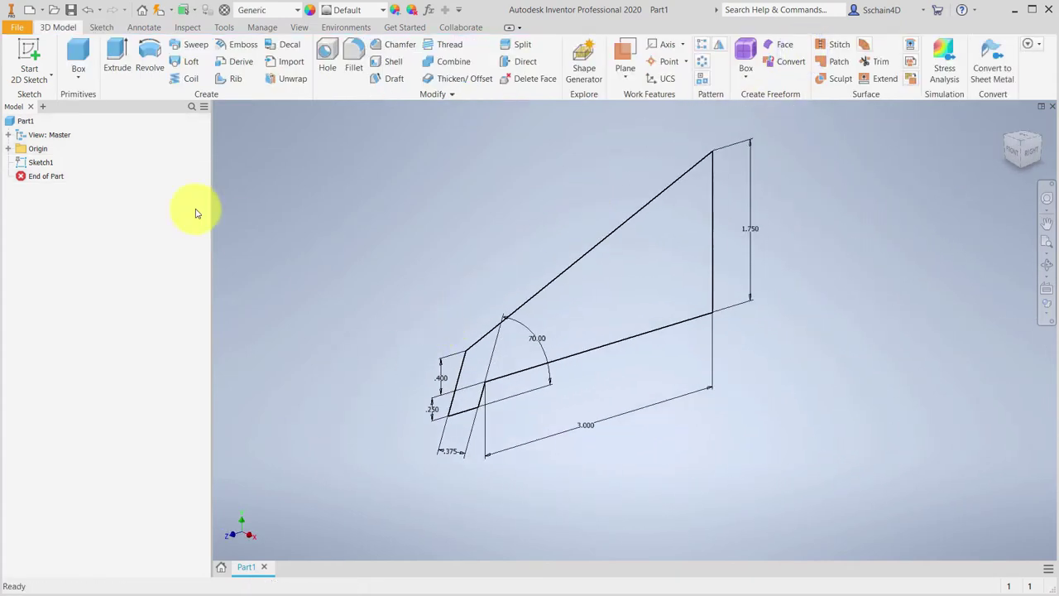
click(120, 62)
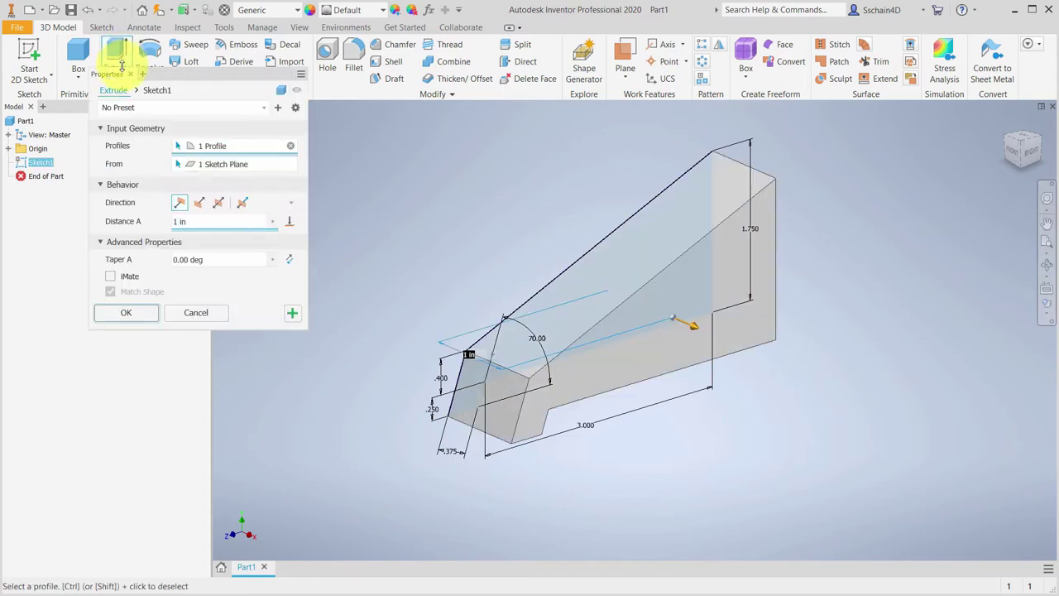
text(5)
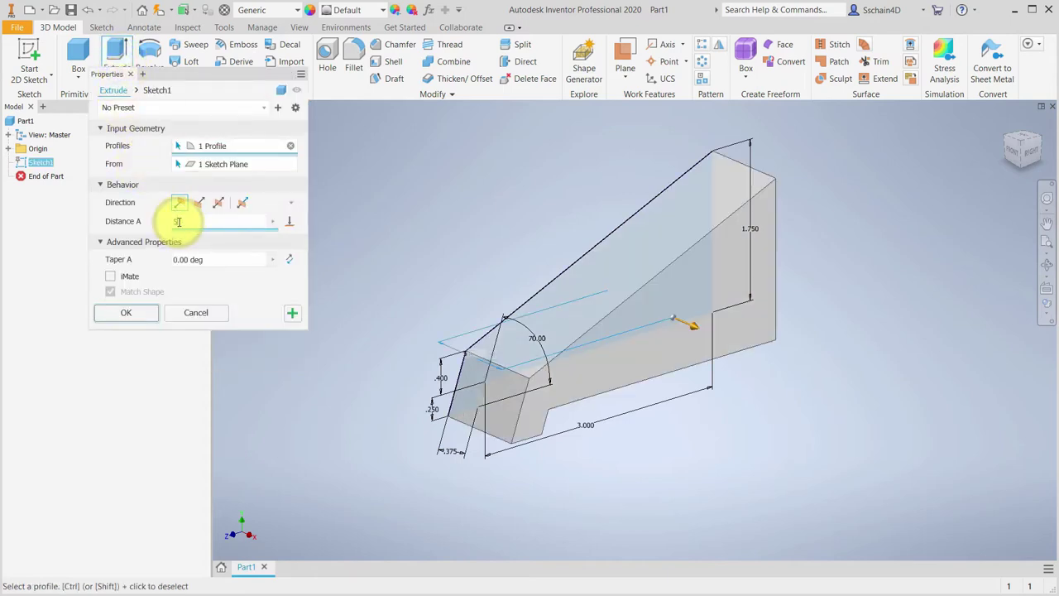
click(120, 312)
key(F2)
drag(435, 307, 402, 282)
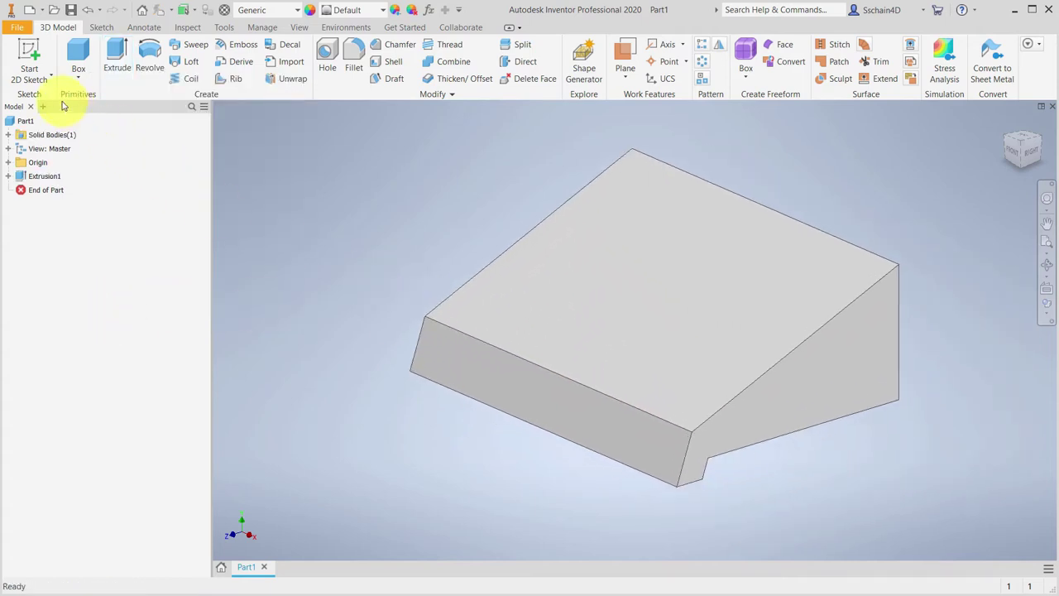
Start a new 2D sketch on the origin's XZ plane.
click(29, 51)
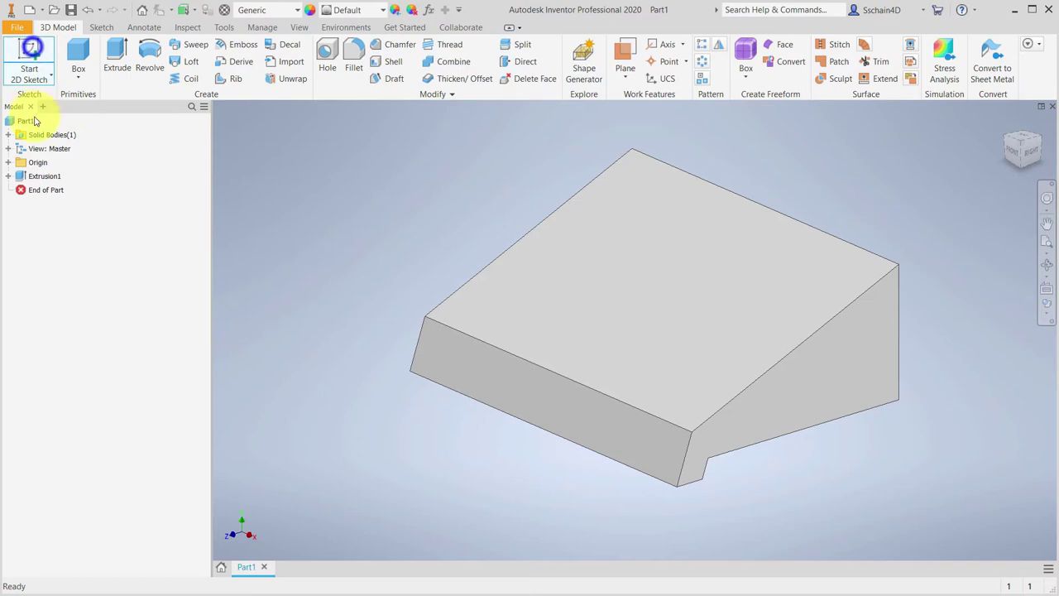
click(8, 163)
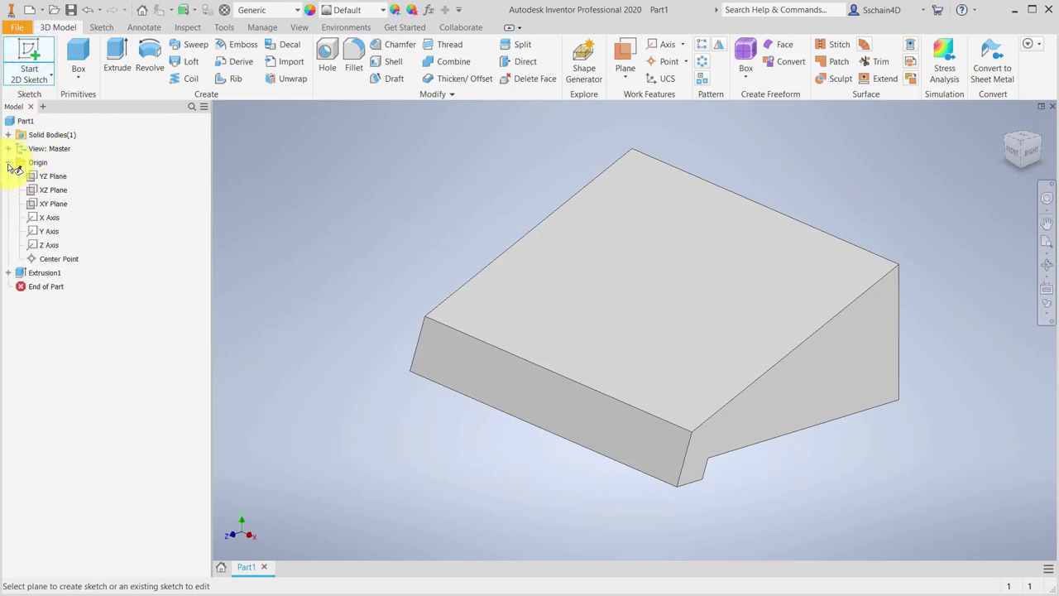
click(48, 192)
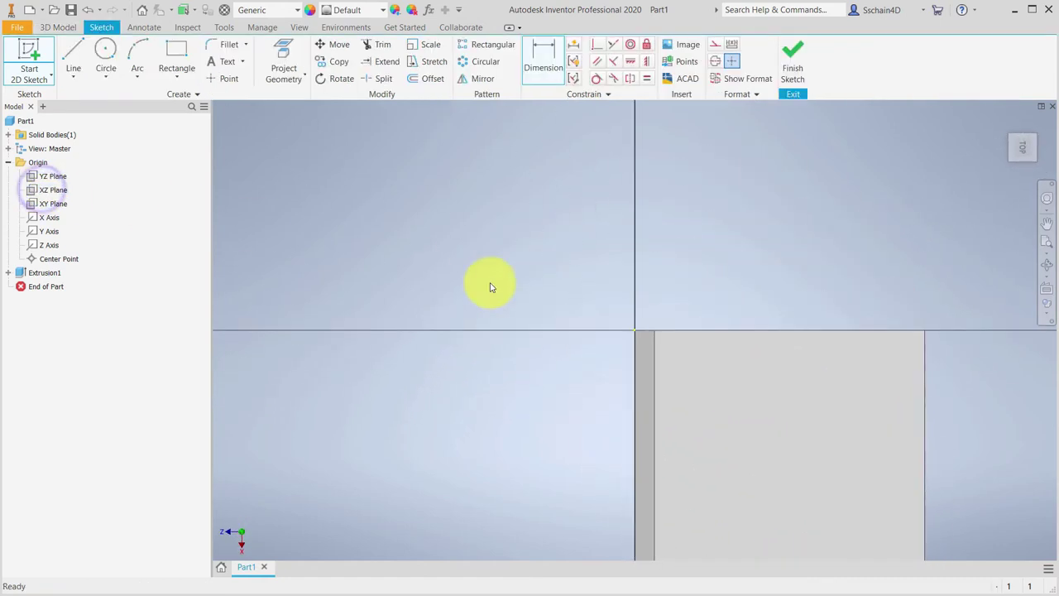
Project the outline of the wedge's underside face into the XZ-plane sketch.
scroll(536, 302, up, 3)
middle_drag(513, 324, 455, 224)
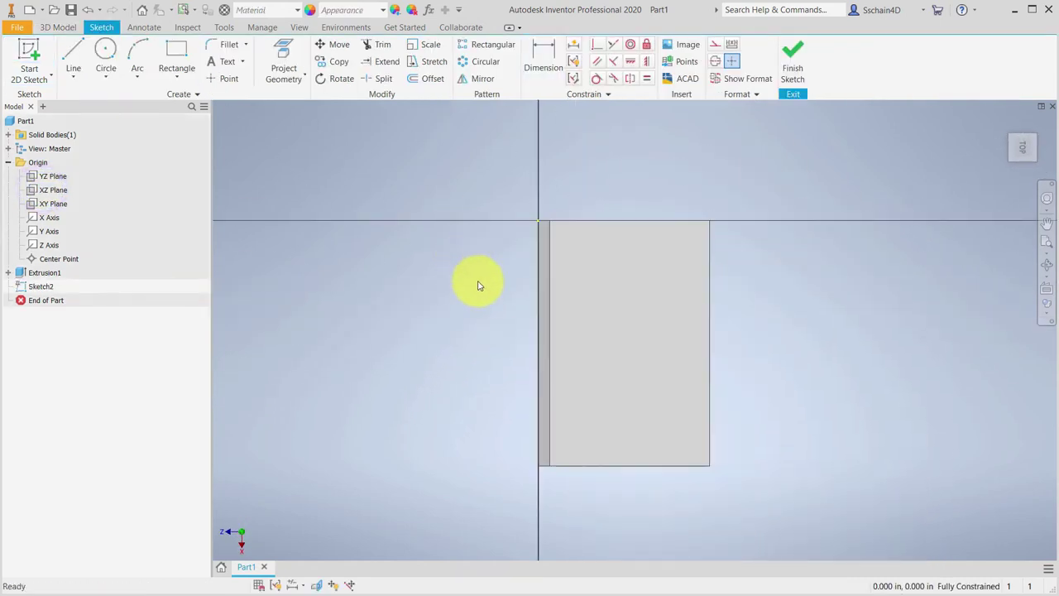
mouse_move(524, 359)
shift+middle_down()
mouse_move(567, 243)
mouse_move(570, 278)
shift+middle_up()
click(280, 53)
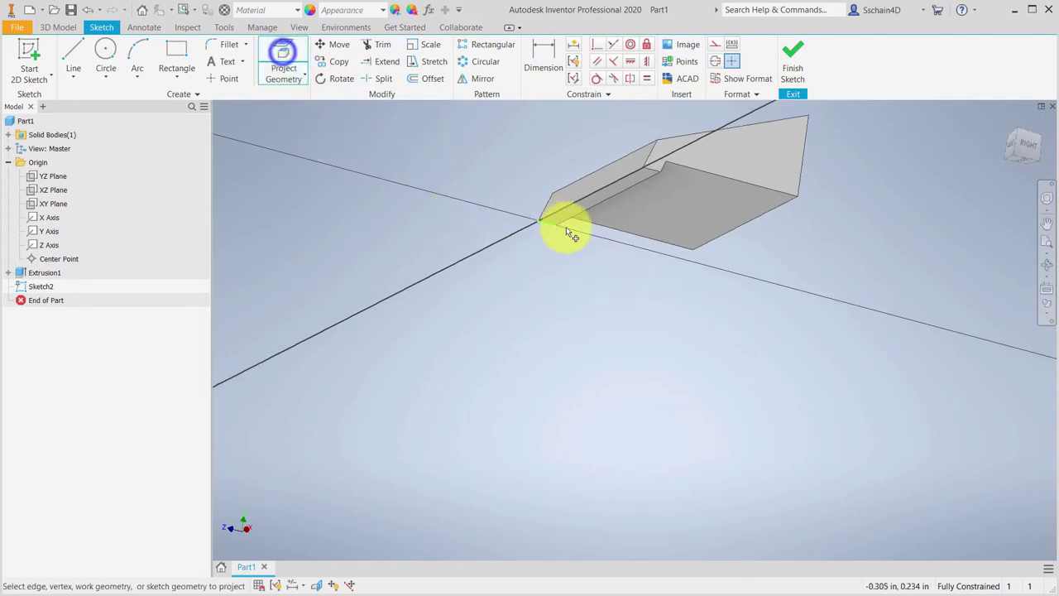
click(672, 214)
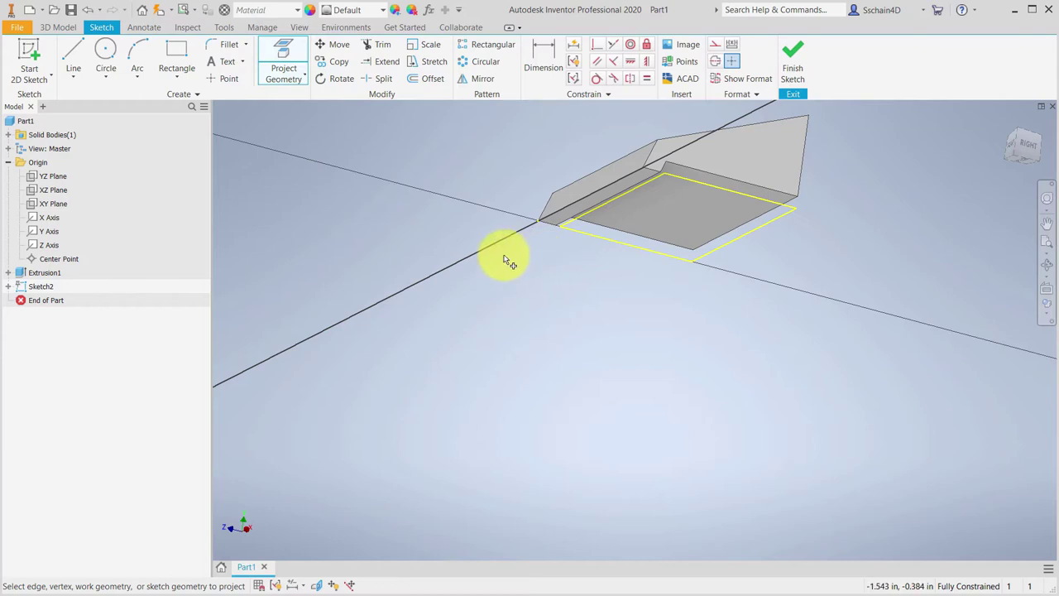
View the sketch from above and slice the part's graphics at the sketch plane to expose the projected outline.
click(322, 588)
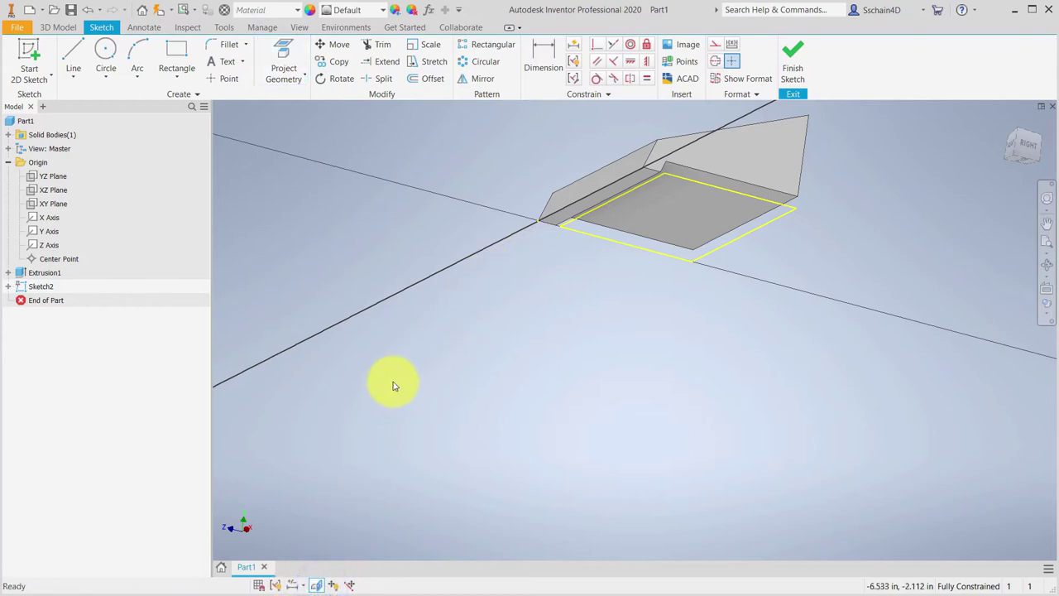
shift+middle_drag(445, 308, 548, 370)
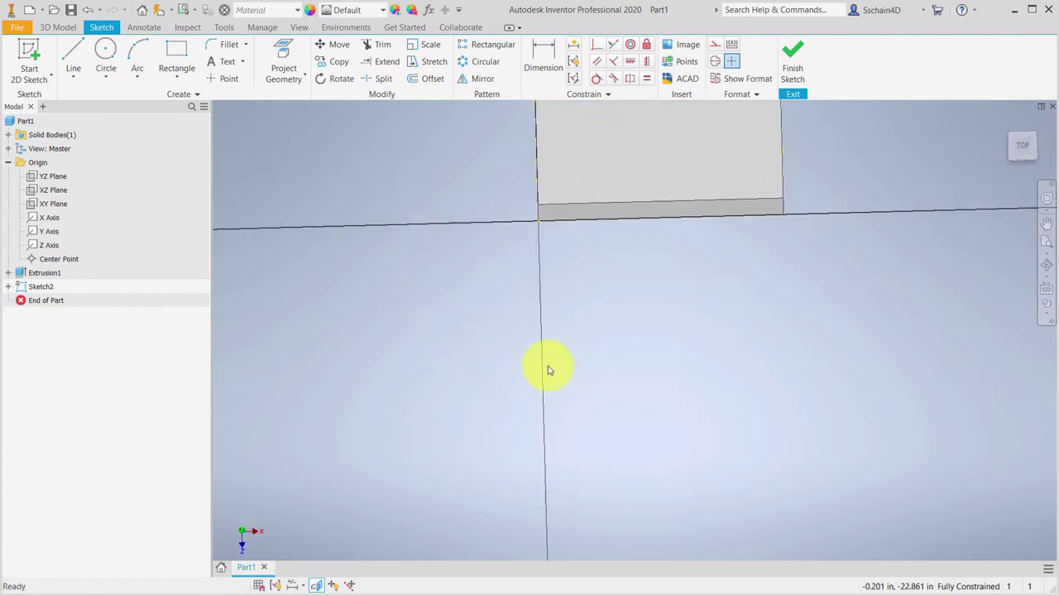
click(319, 584)
middle_drag(546, 329, 471, 470)
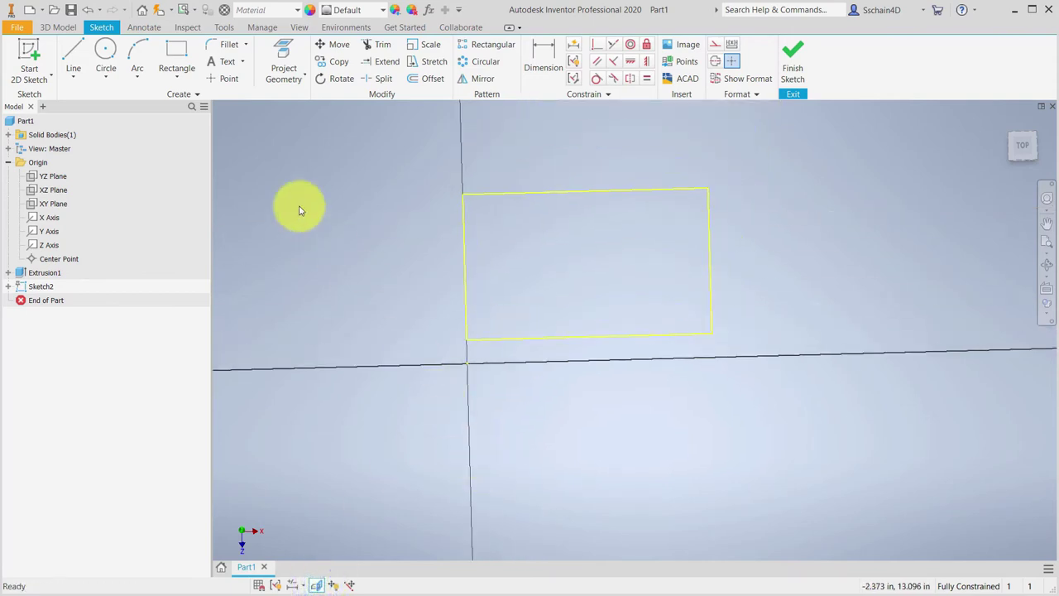
Sketch a rectangle about 1 in wide between the projected outline's front edge and the horizontal axis, near the middle.
click(176, 59)
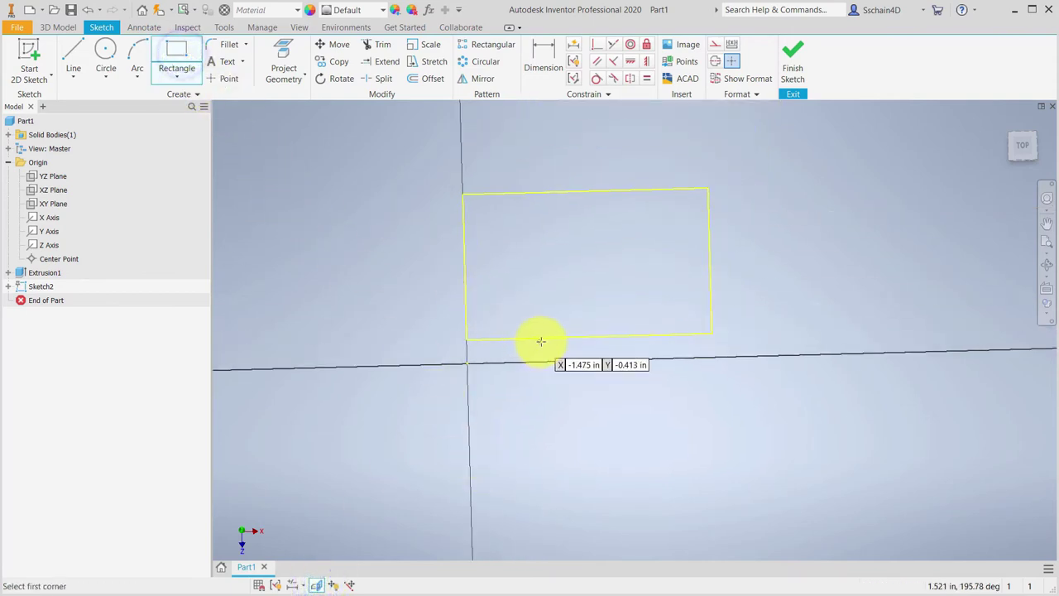
click(569, 339)
click(620, 360)
Draw two slanted lines from the rectangle's upper corners outward to the projected outline's left and right edges.
click(73, 57)
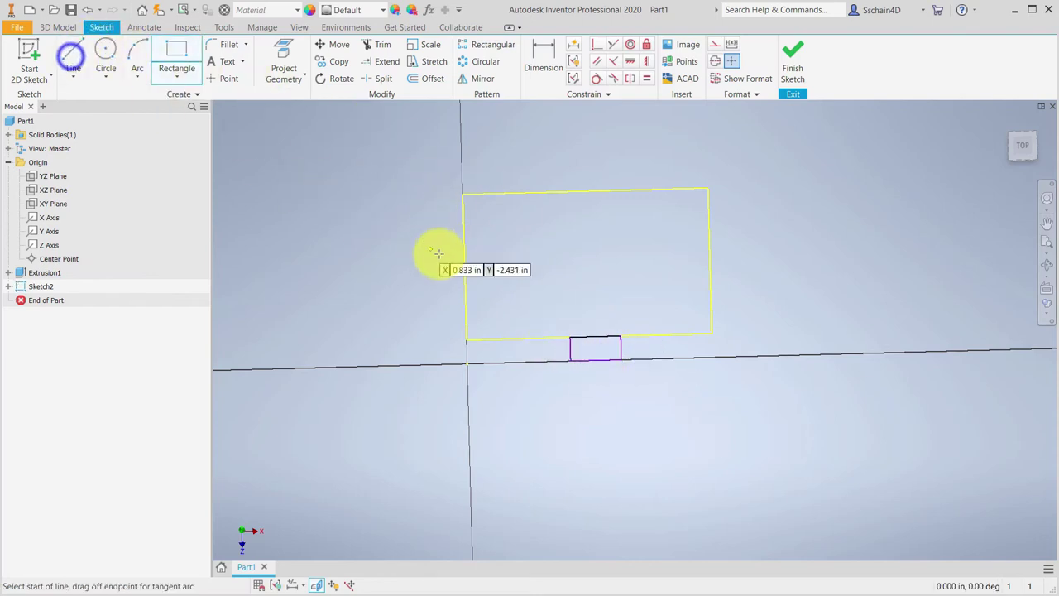
click(569, 339)
click(465, 321)
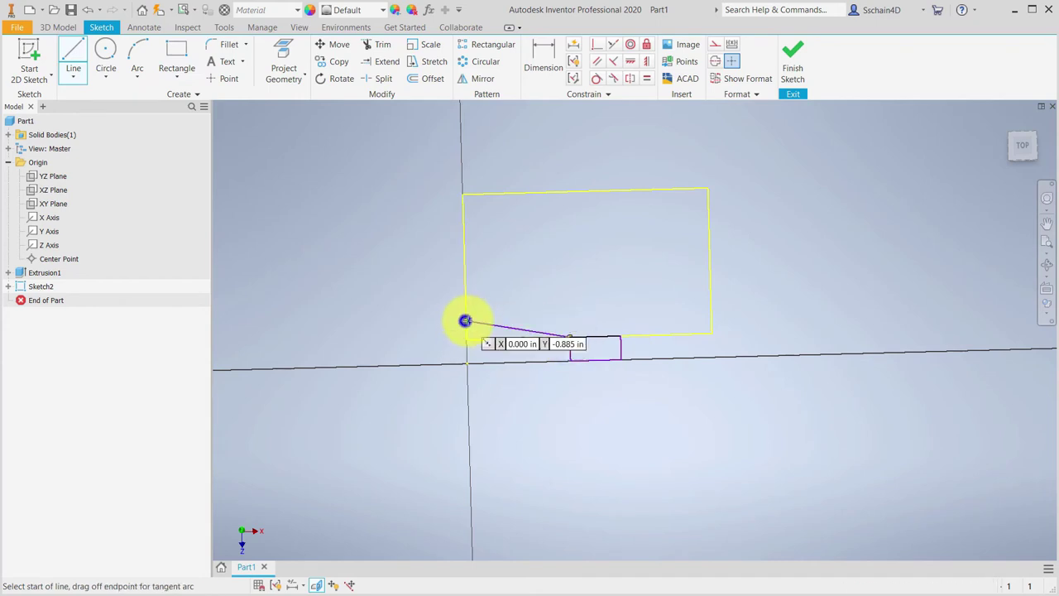
click(620, 336)
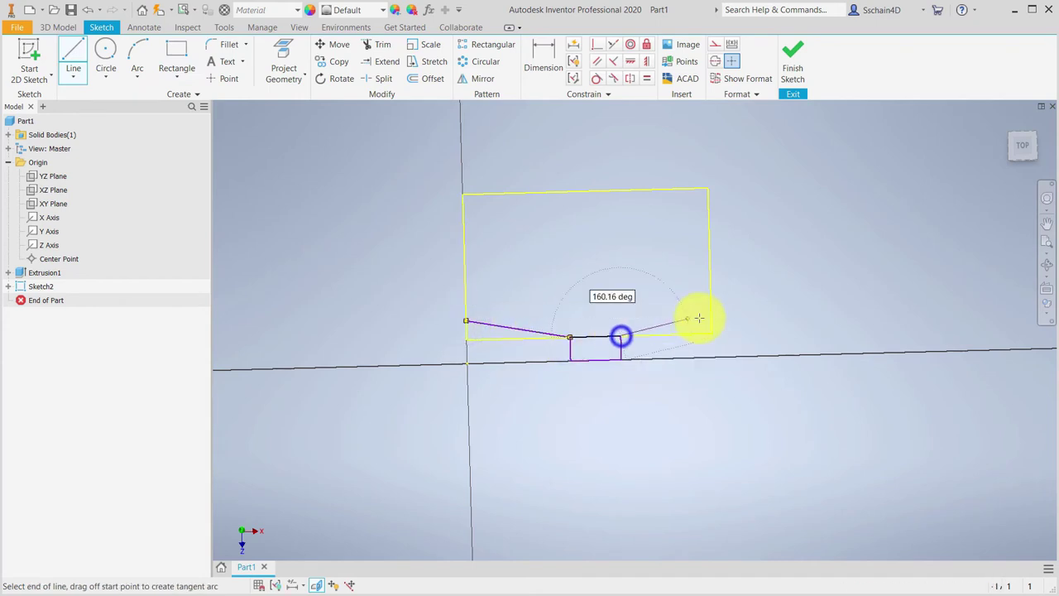
click(709, 311)
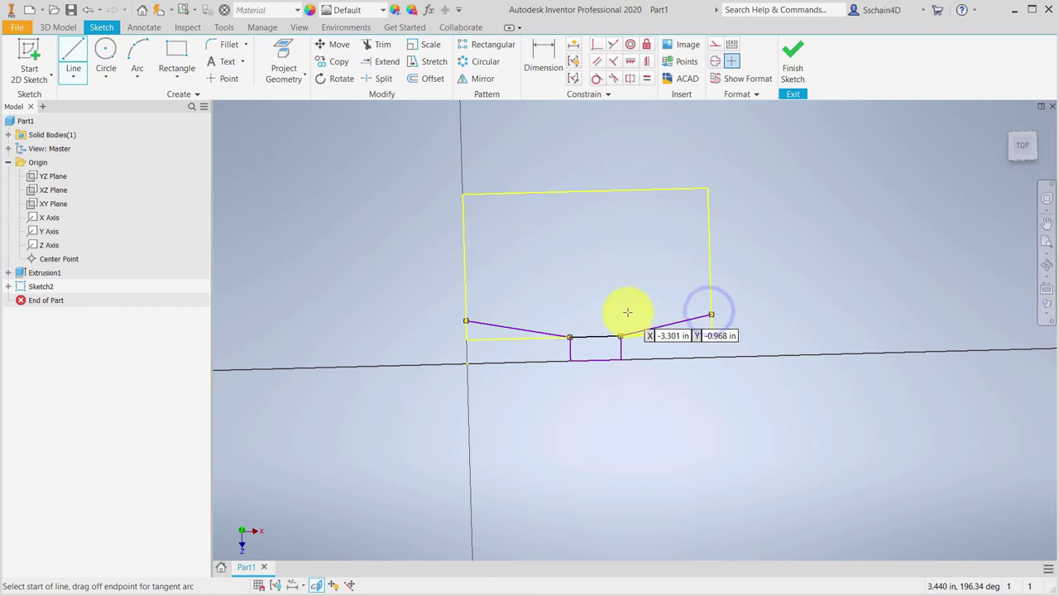
Dimension the small rectangle's width and set it to .75 in.
scroll(627, 307, down, 3)
click(552, 64)
click(564, 468)
key(BackSpace)
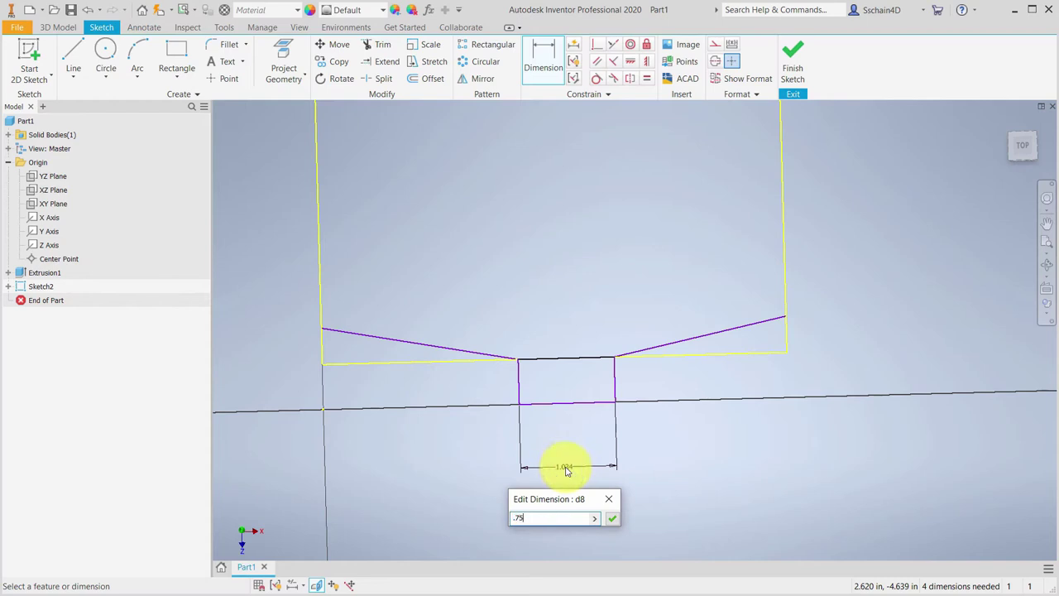
text(.75)
key(Return)
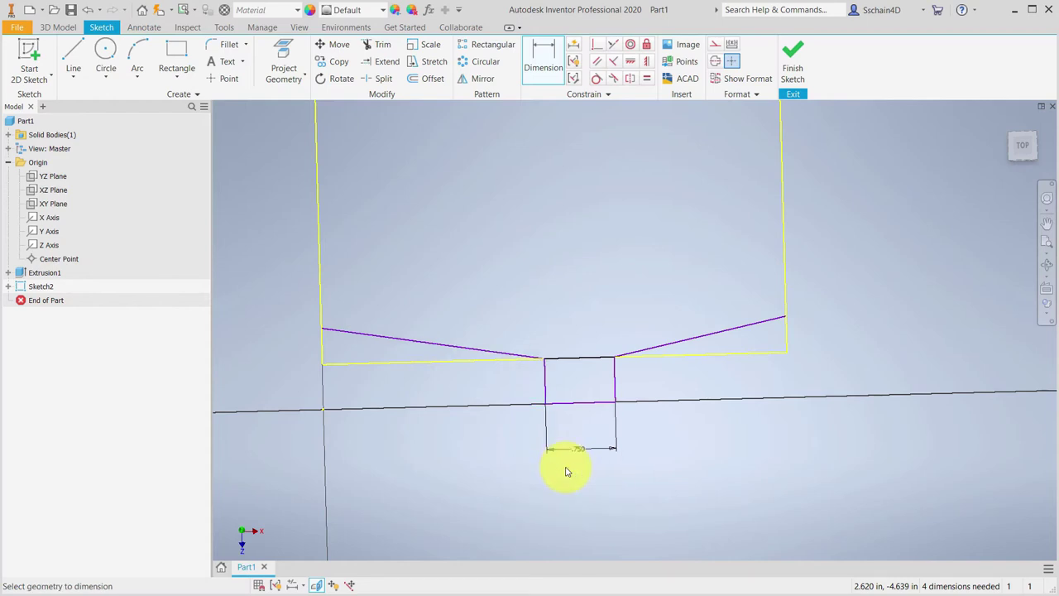
Dimension the horizontal distance between the rectangle's left side and the projected outline's left edge.
click(545, 380)
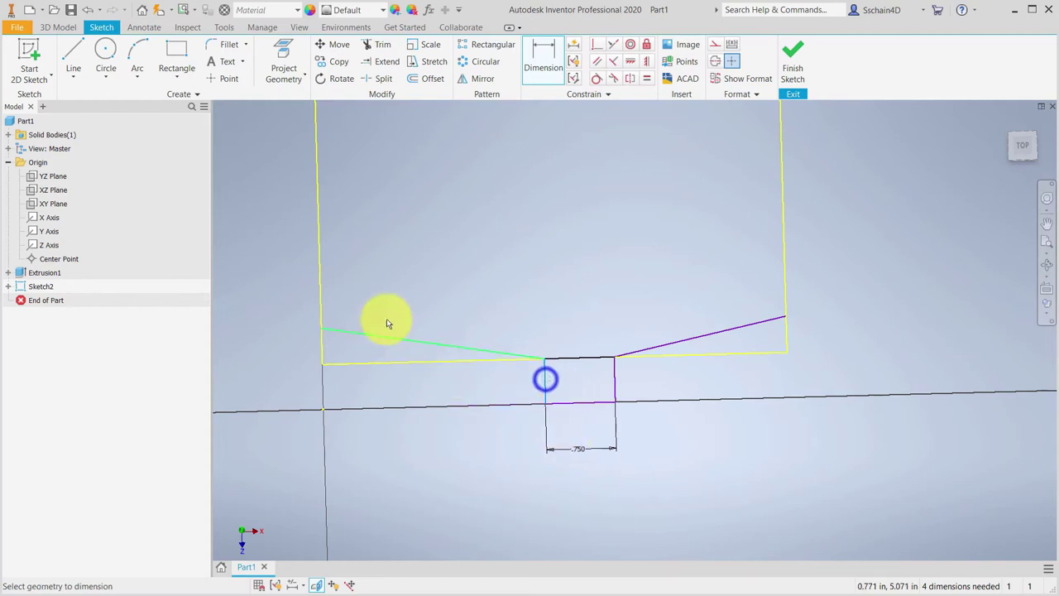
click(318, 291)
click(409, 442)
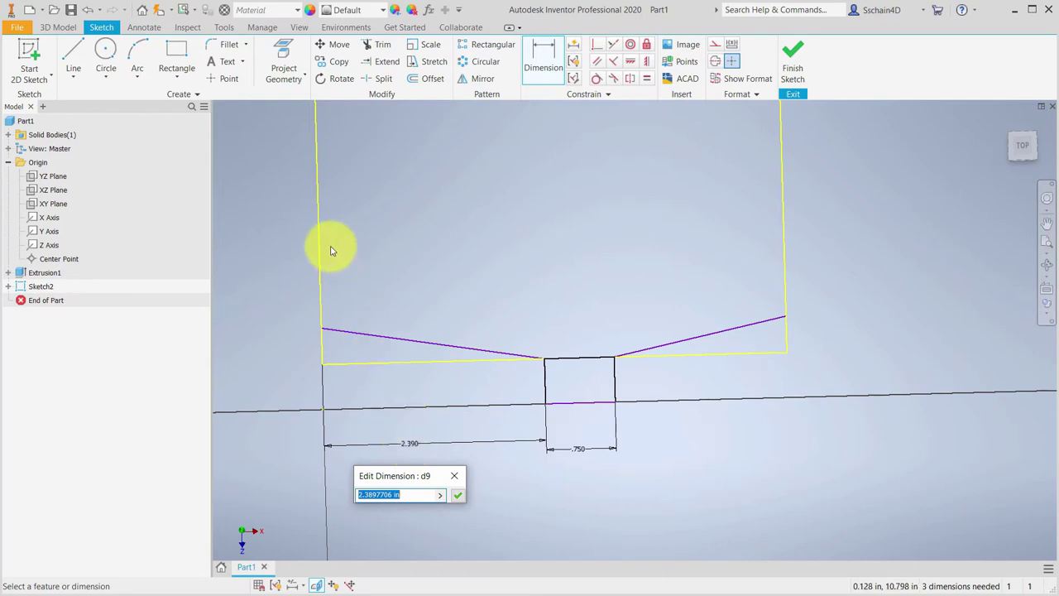
Look up the extrusion depth's parameter name and set the rectangle's distance from the left edge to half of (d6-d8).
click(260, 29)
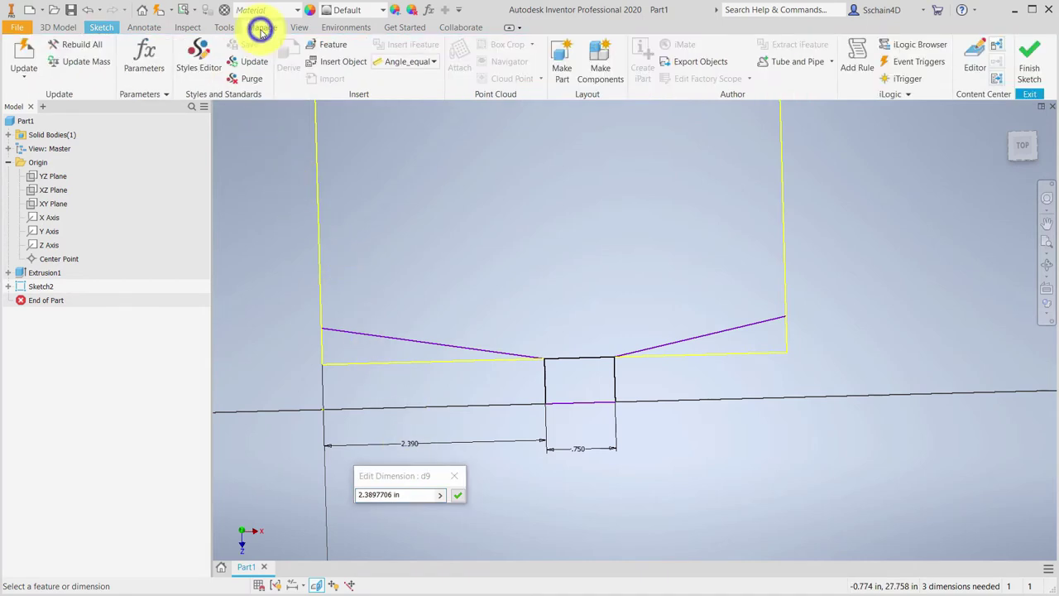
click(142, 51)
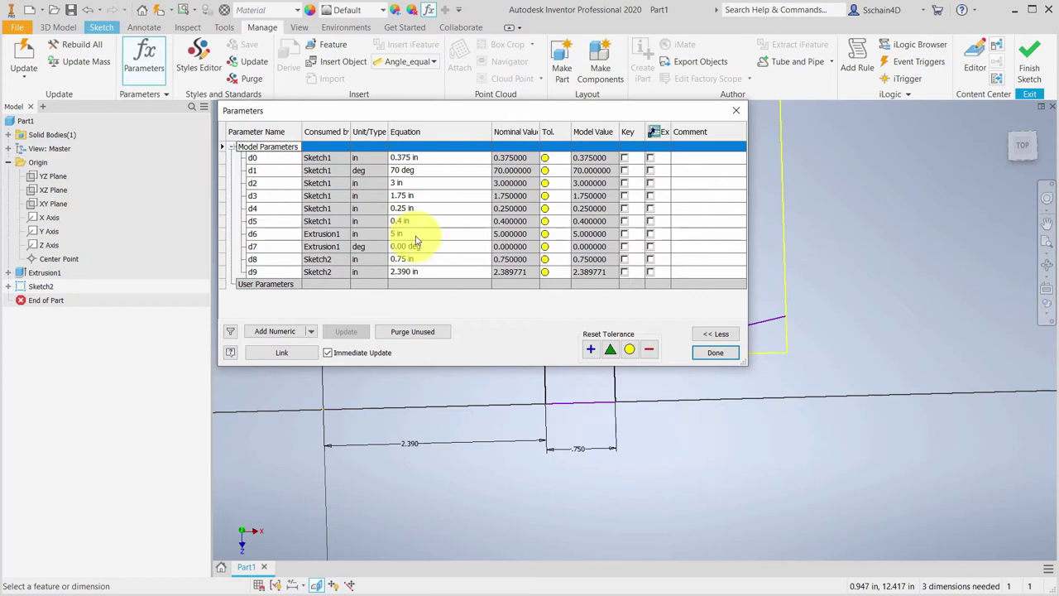
click(715, 353)
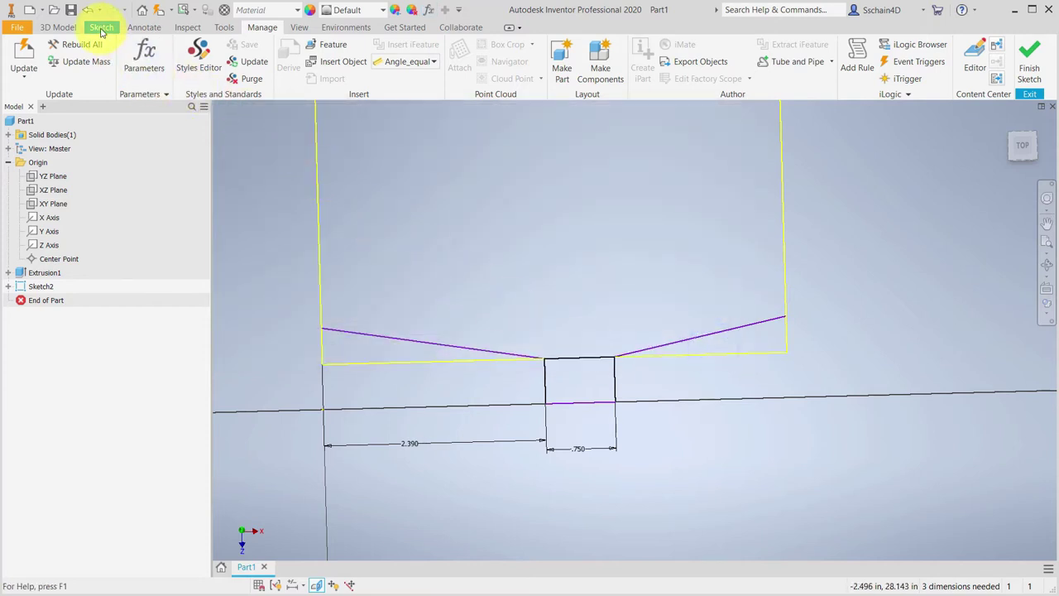
click(101, 27)
double_click(415, 441)
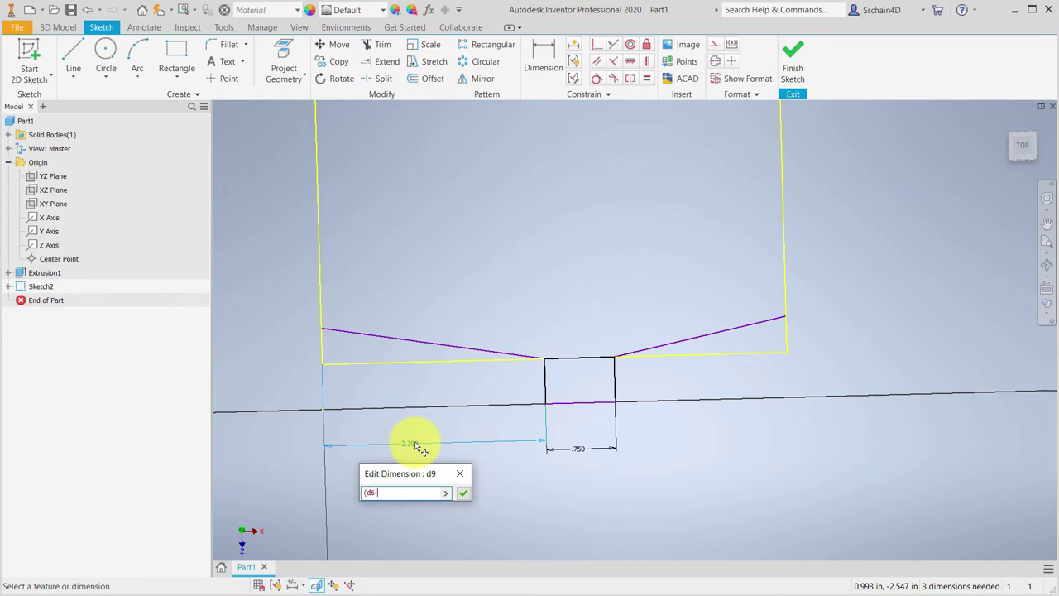
click(584, 444)
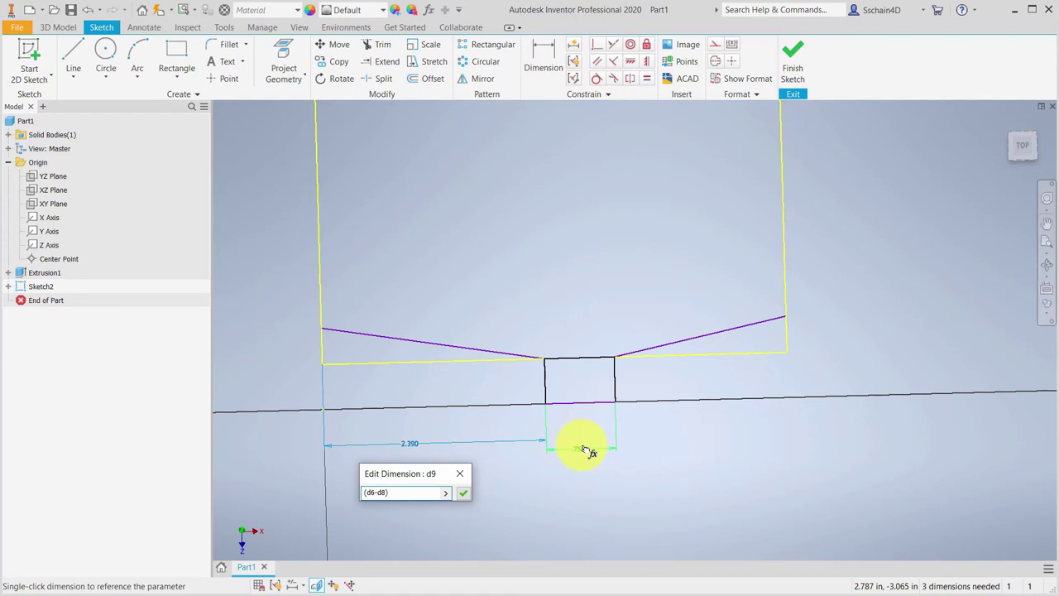
key(Return)
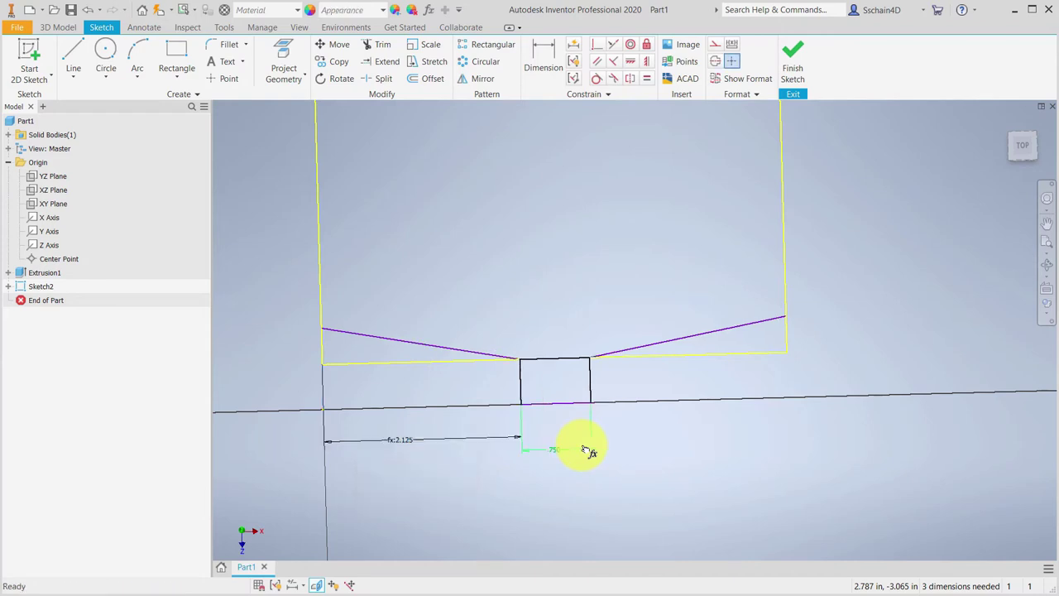
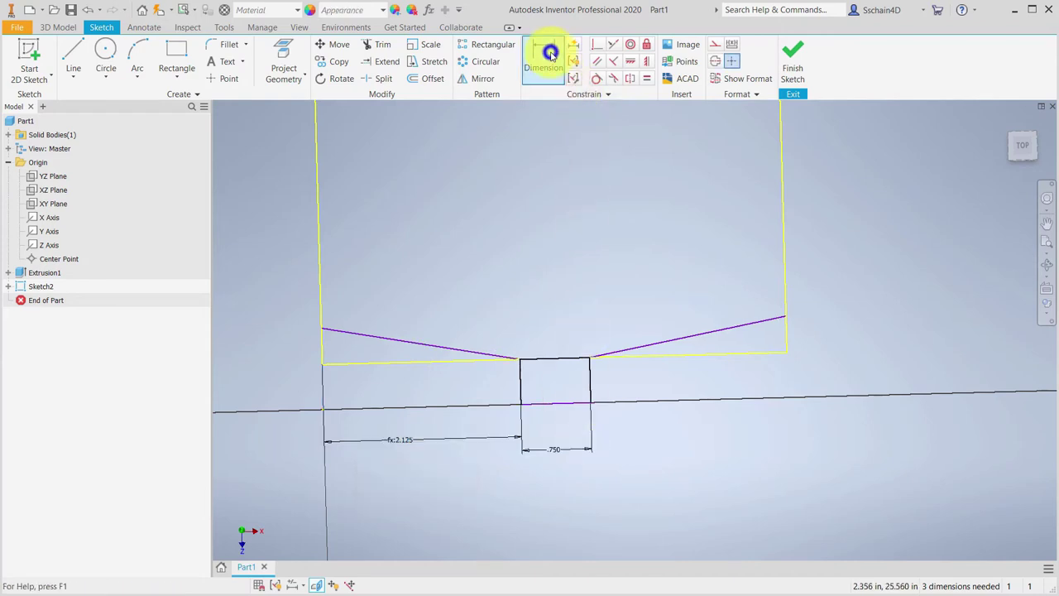
Set the angle between the left slanted line and the projected front edge to 10 degrees.
click(355, 331)
click(361, 360)
click(279, 346)
text(10)
key(Return)
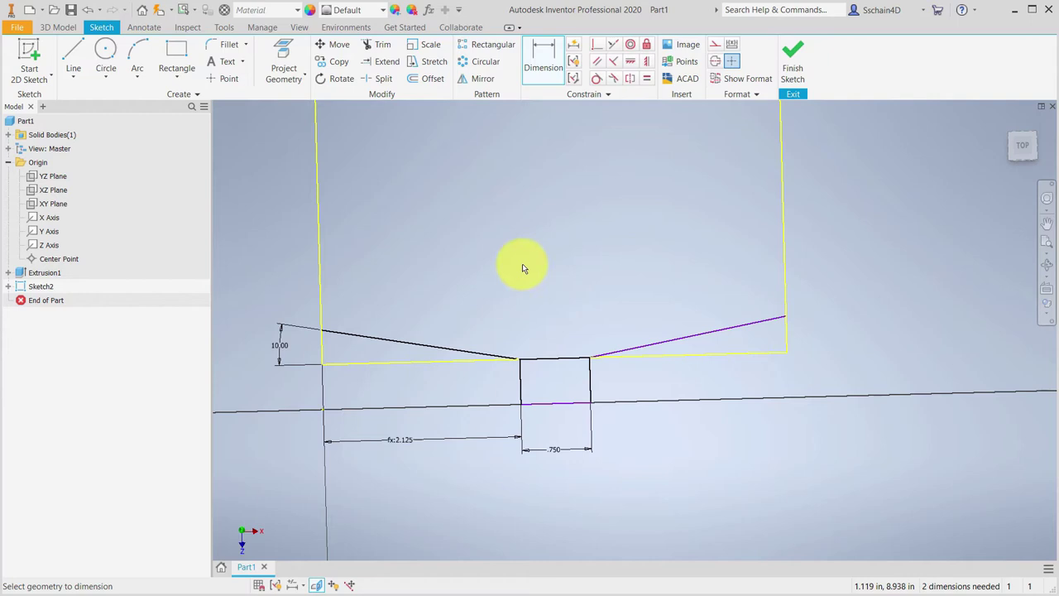
Dimension the right slanted line's angle to the front edge and link it to the left angle's parameter d10.
click(701, 355)
click(830, 325)
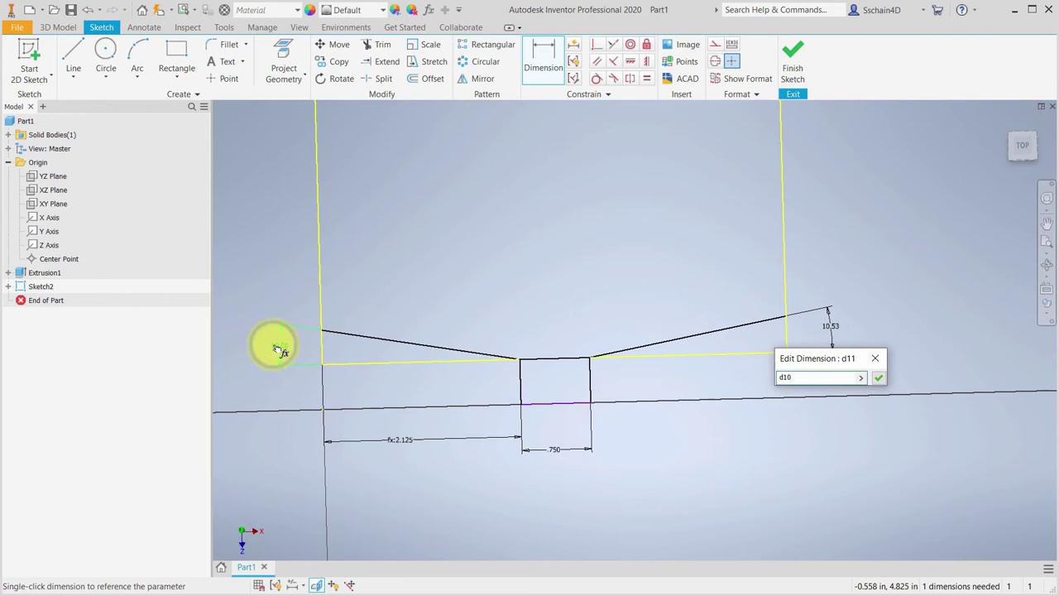
key(Return)
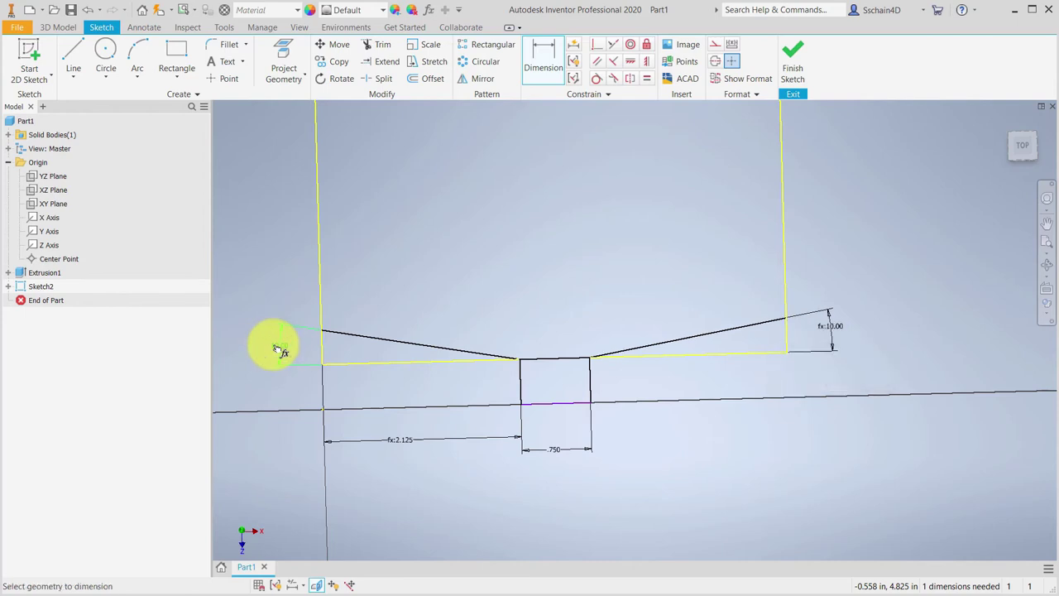
click(277, 347)
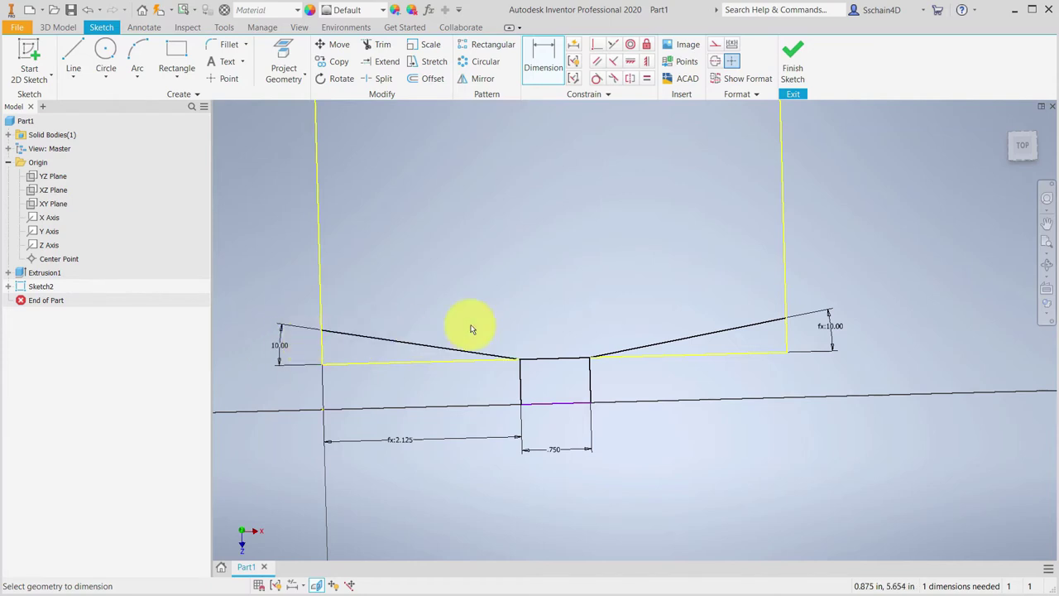
Finish the sketch and extrude its main and tab profiles 3.4375 in up through the wedge using the Intersect operation.
click(790, 54)
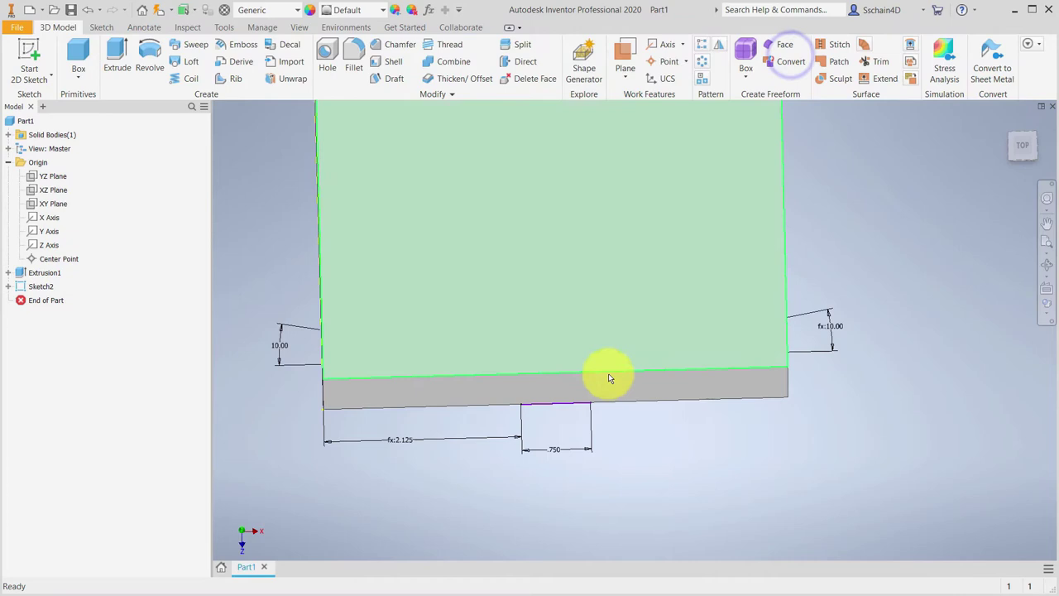
key(F6)
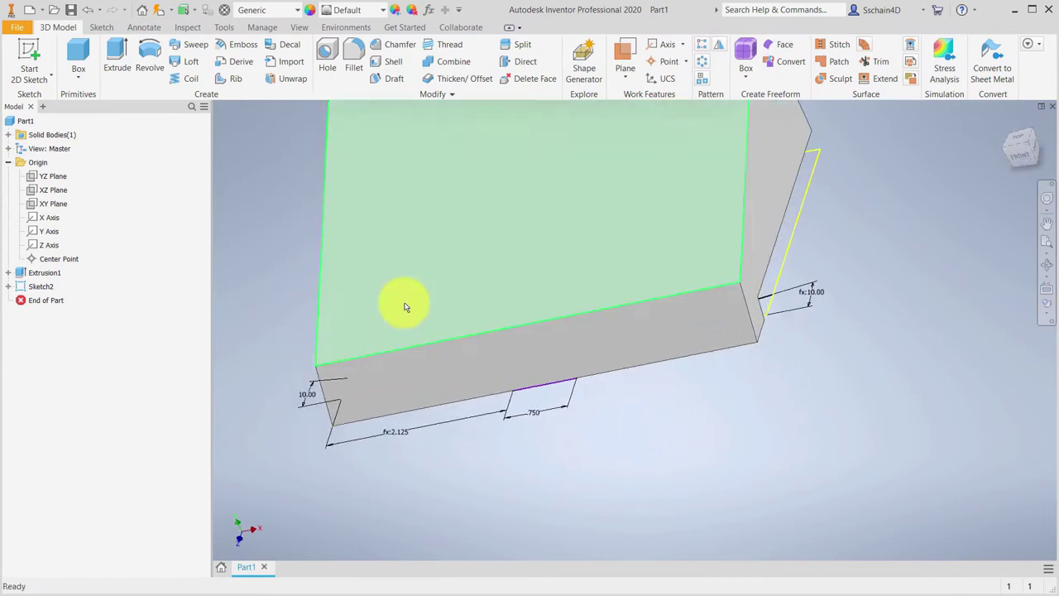
click(116, 54)
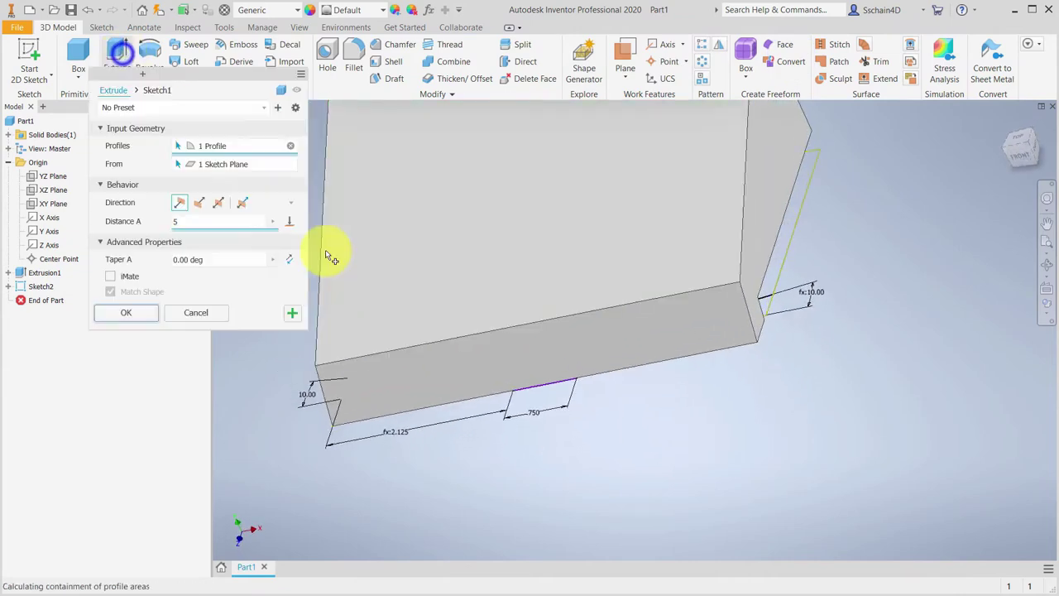
click(603, 322)
drag(612, 342, 662, 410)
click(222, 261)
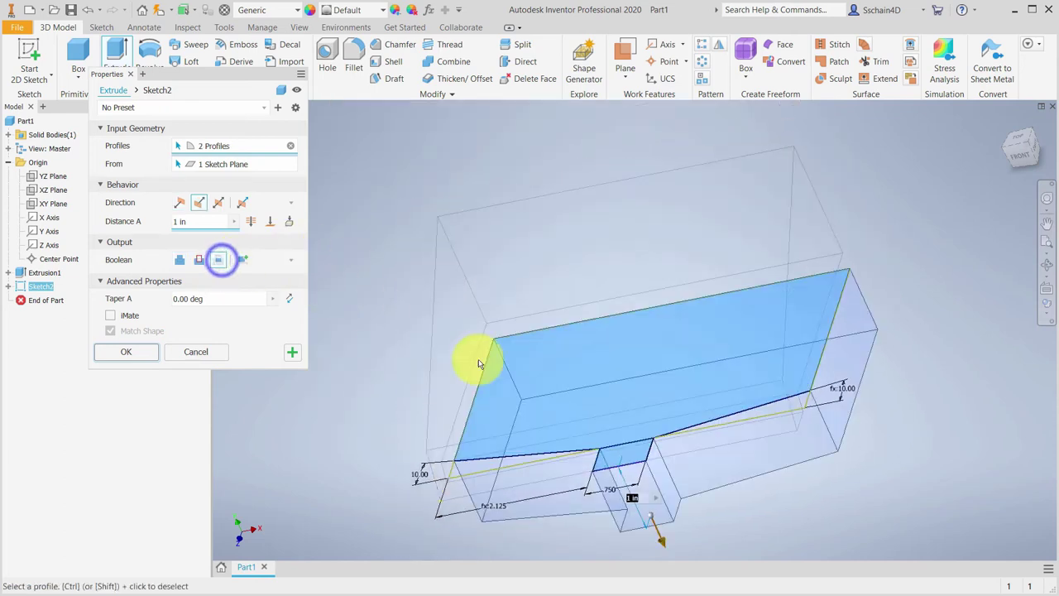
drag(663, 540, 507, 284)
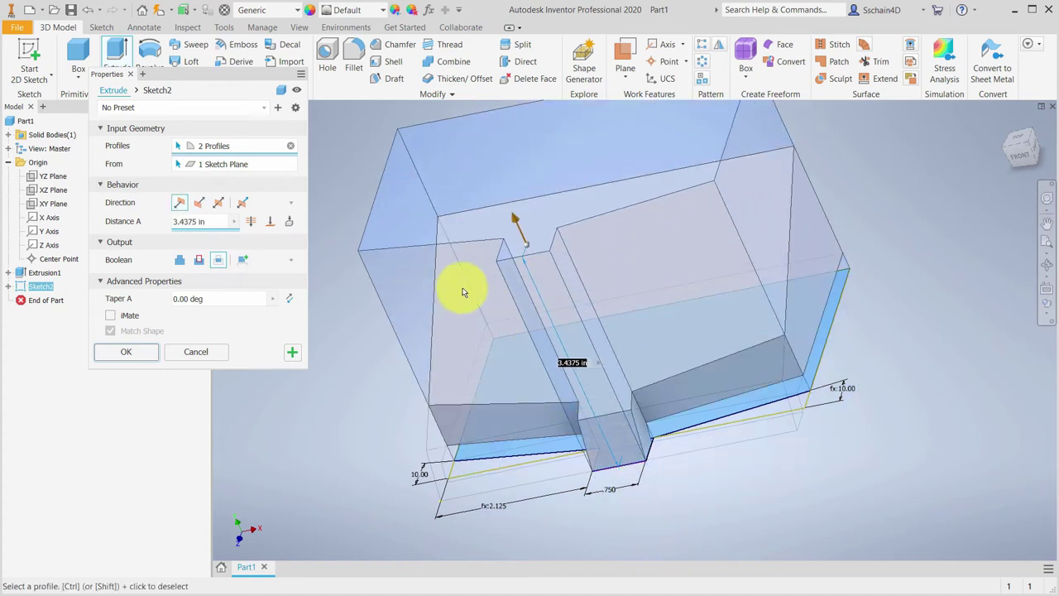
click(121, 351)
Start a new 2D sketch on the front face of the protruding tab.
shift+middle_drag(370, 450, 325, 453)
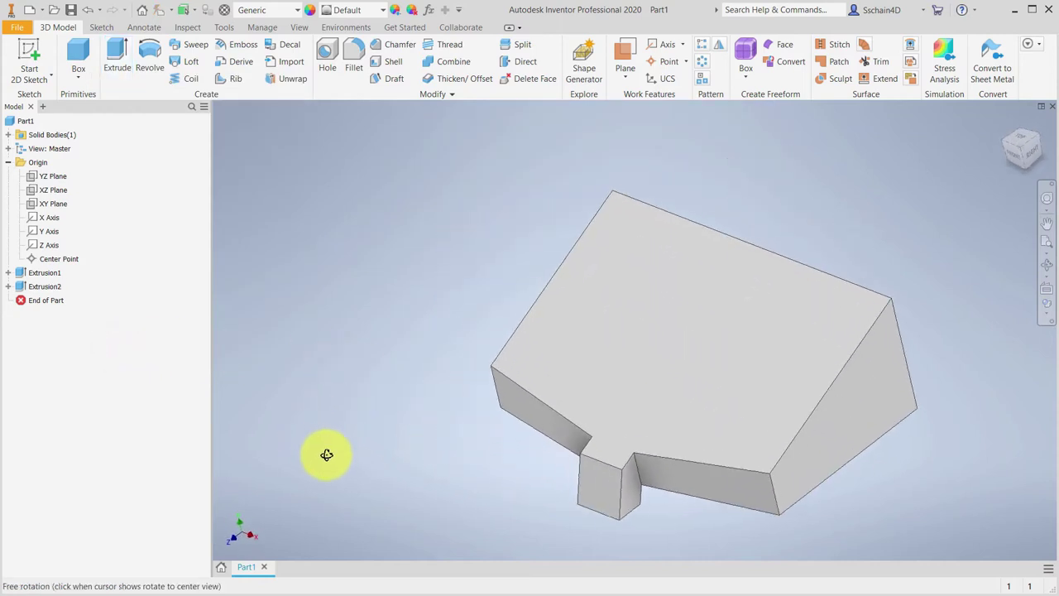
middle_drag(471, 438, 384, 391)
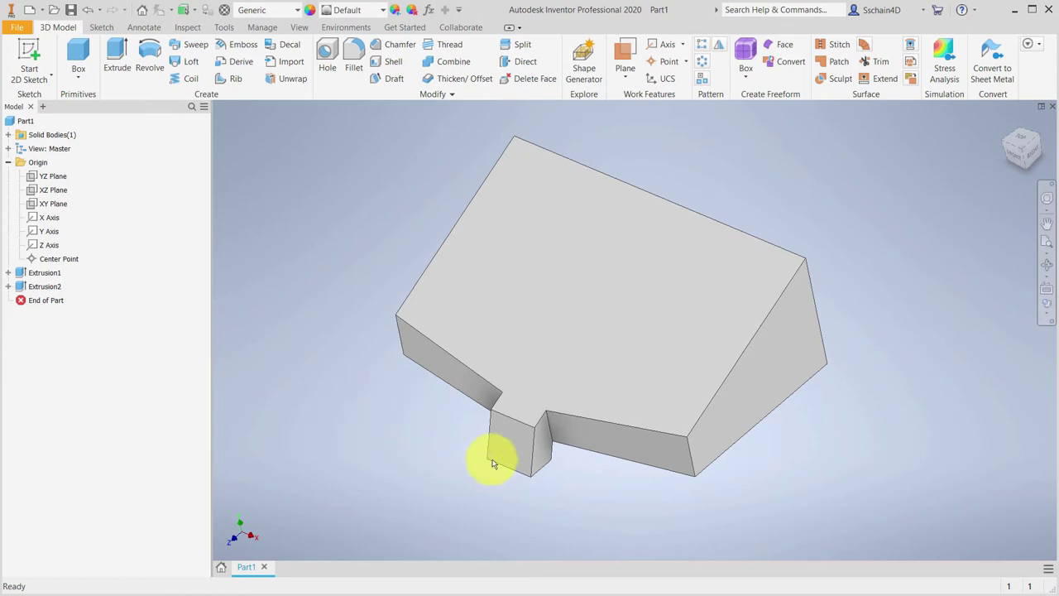
click(513, 441)
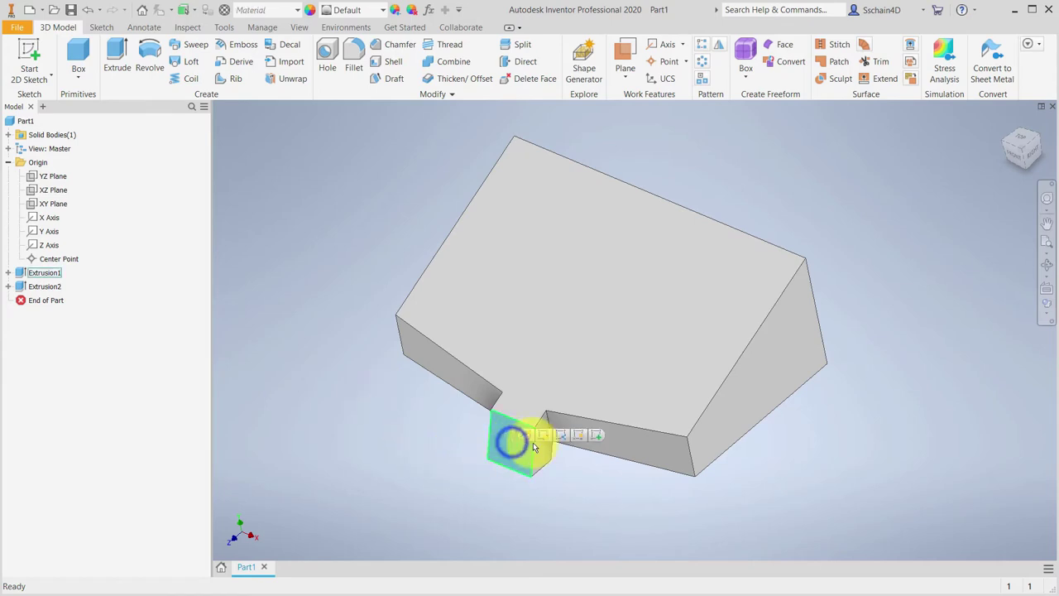
click(589, 433)
Draw a tall two-point rectangle over the tab's front face, inset from both sides and extending above and below the tab.
middle_drag(833, 340, 650, 394)
scroll(650, 394, up, 2)
click(175, 50)
click(581, 191)
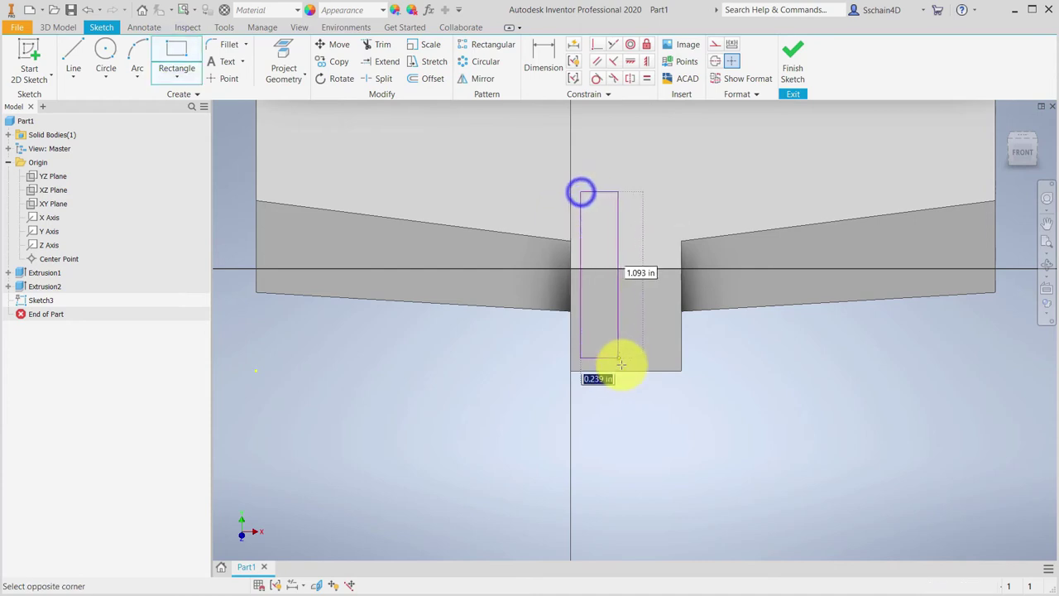
click(667, 401)
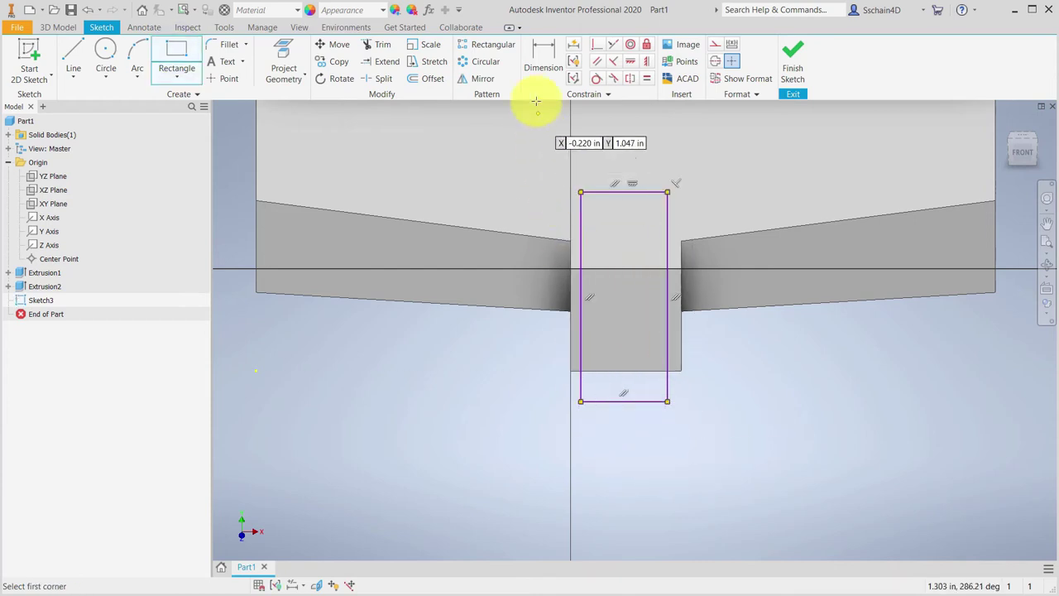
Dimension the rectangle's left side .1 in from the tab's left edge.
click(541, 51)
click(583, 326)
click(571, 323)
click(499, 351)
text(.1)
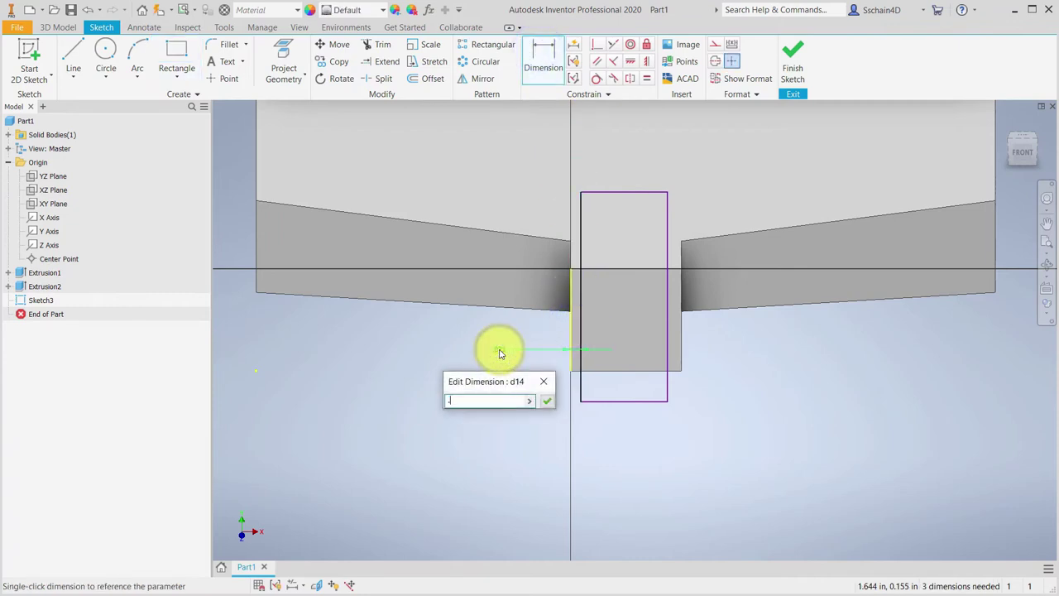
key(Return)
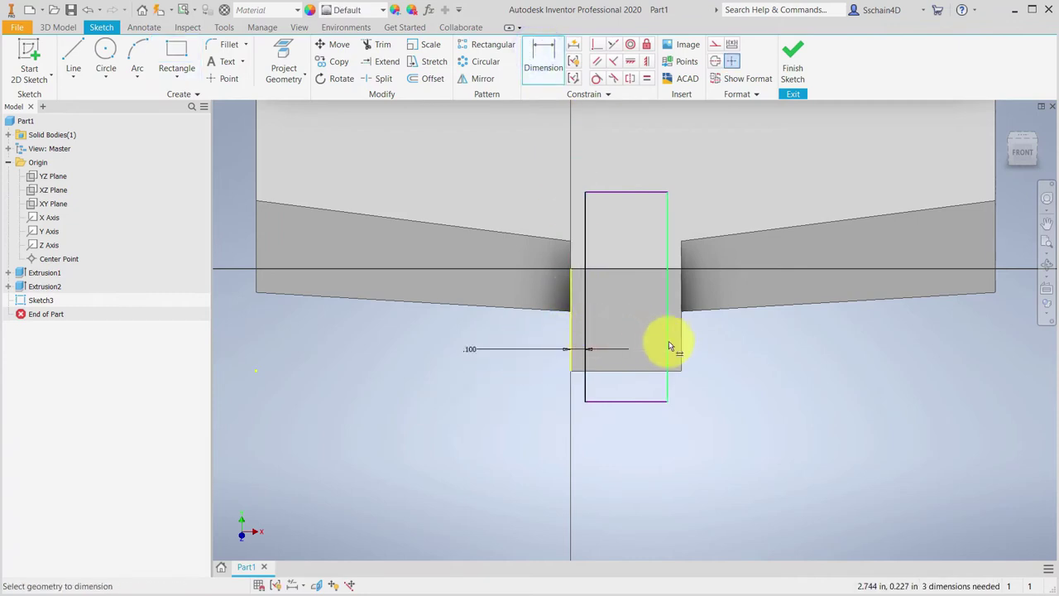
Dimension the rectangle's right side from the tab's right edge and link it to the left offset dimension.
click(668, 346)
click(682, 347)
click(773, 348)
click(477, 349)
key(Return)
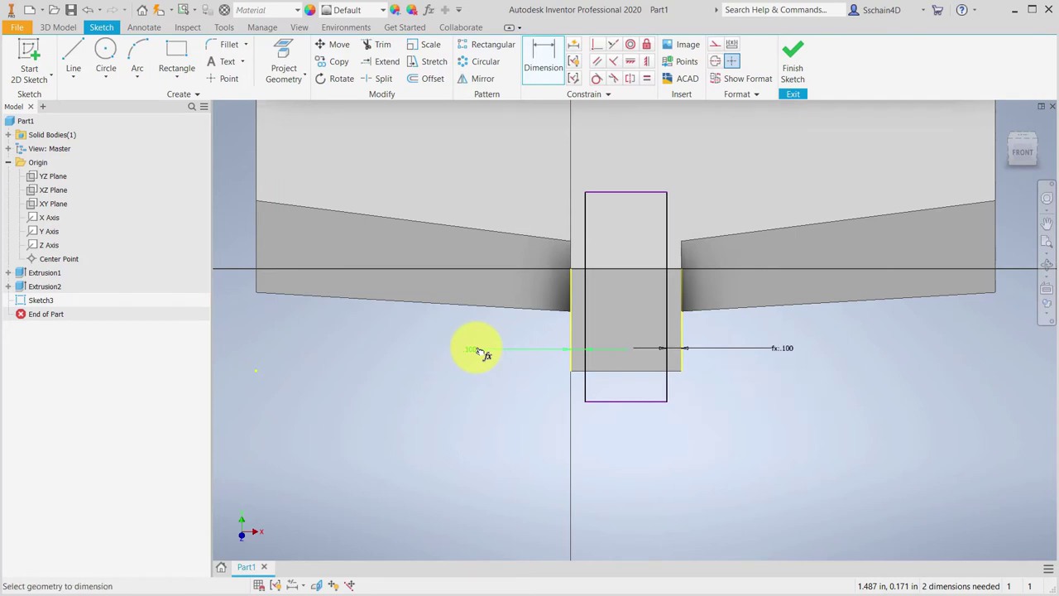
click(480, 351)
Finish the sketch and extrude the rectangle .275 in back into the tab as a cut.
click(790, 68)
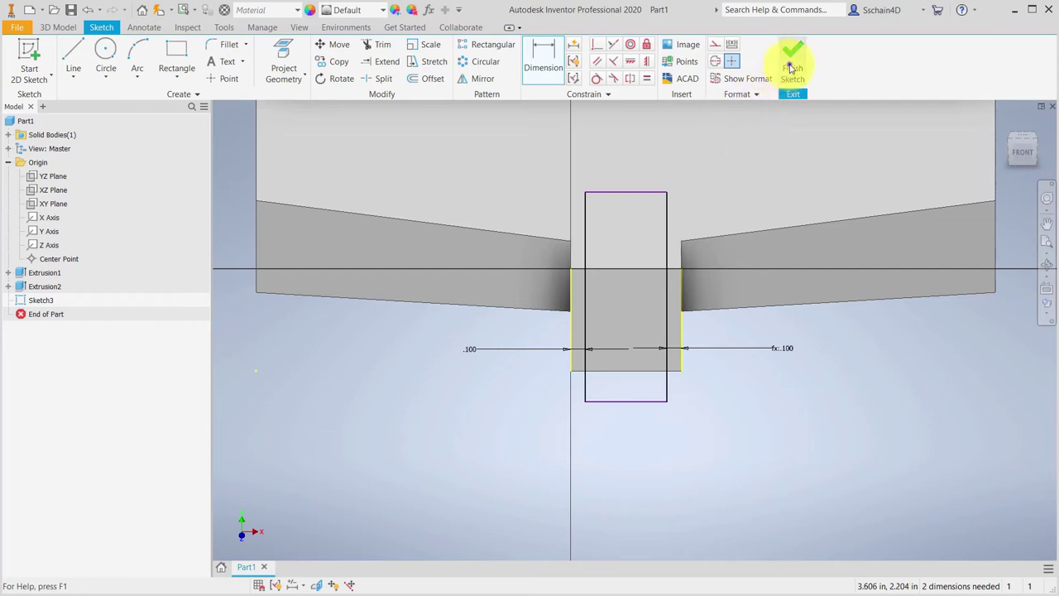
click(116, 65)
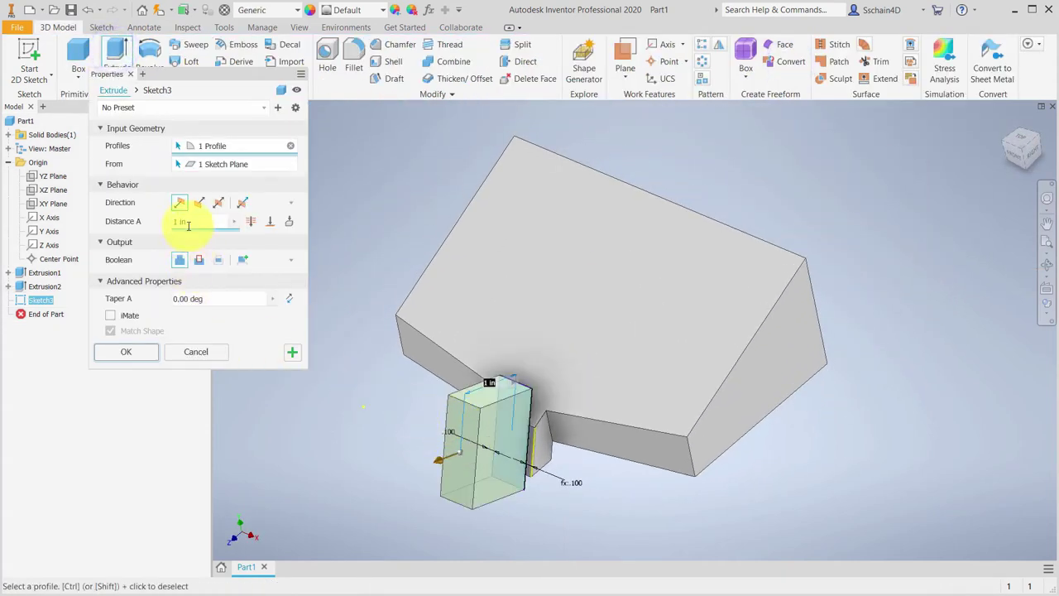
click(187, 221)
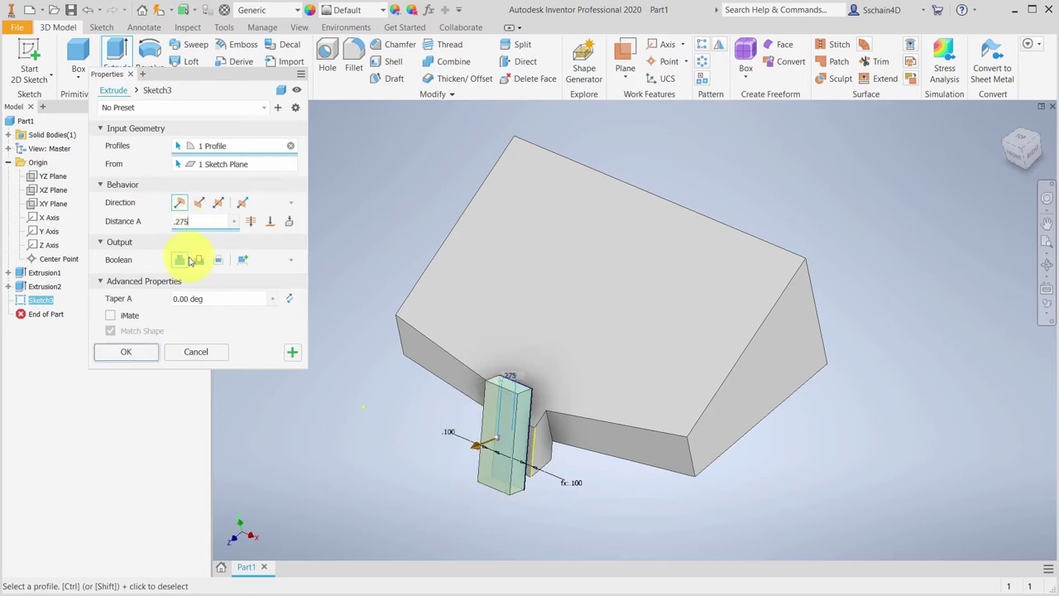
click(198, 204)
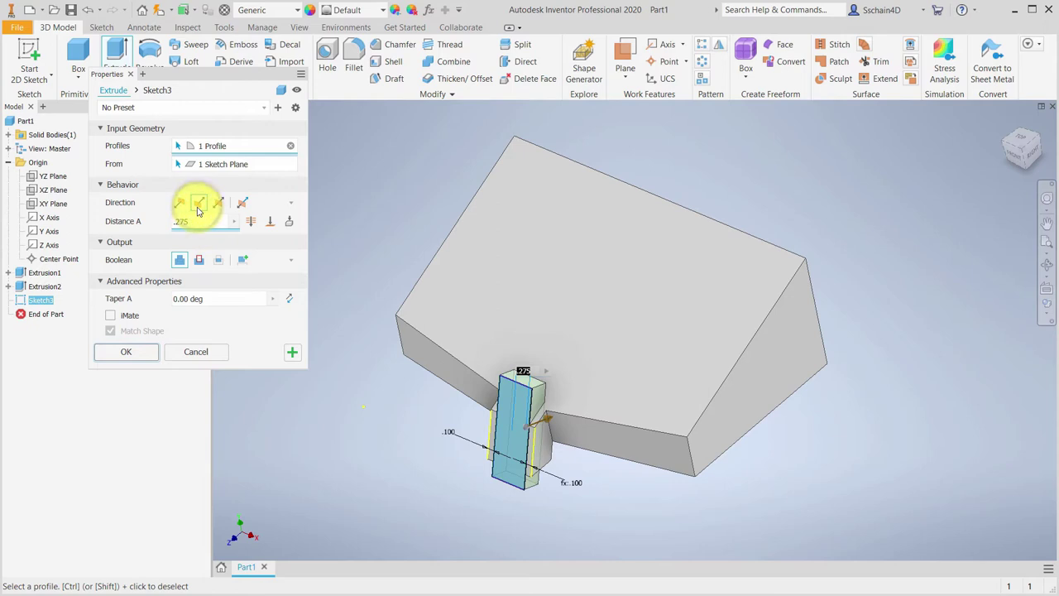
click(199, 262)
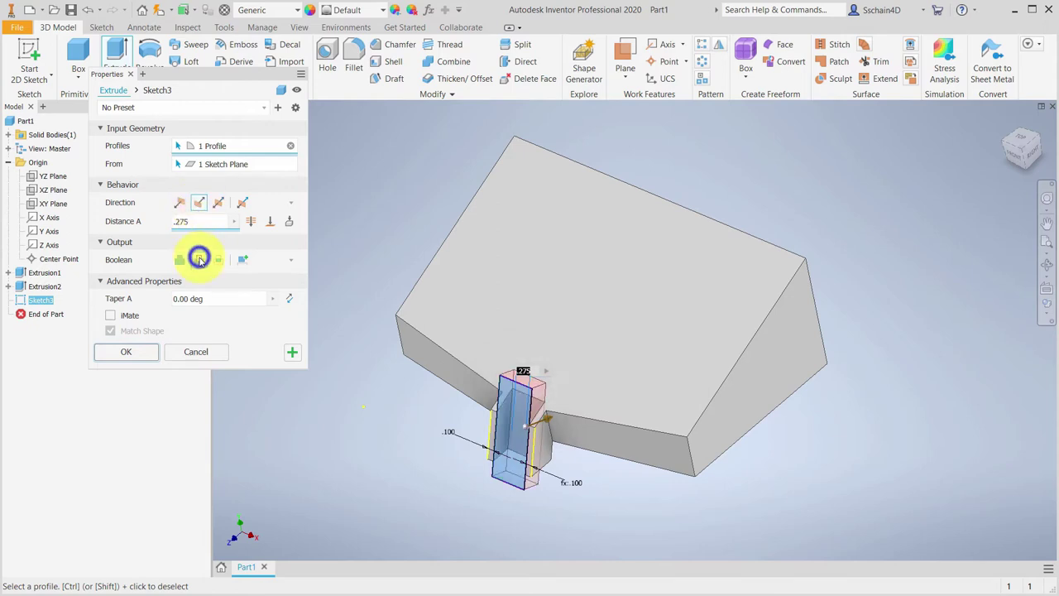
click(133, 352)
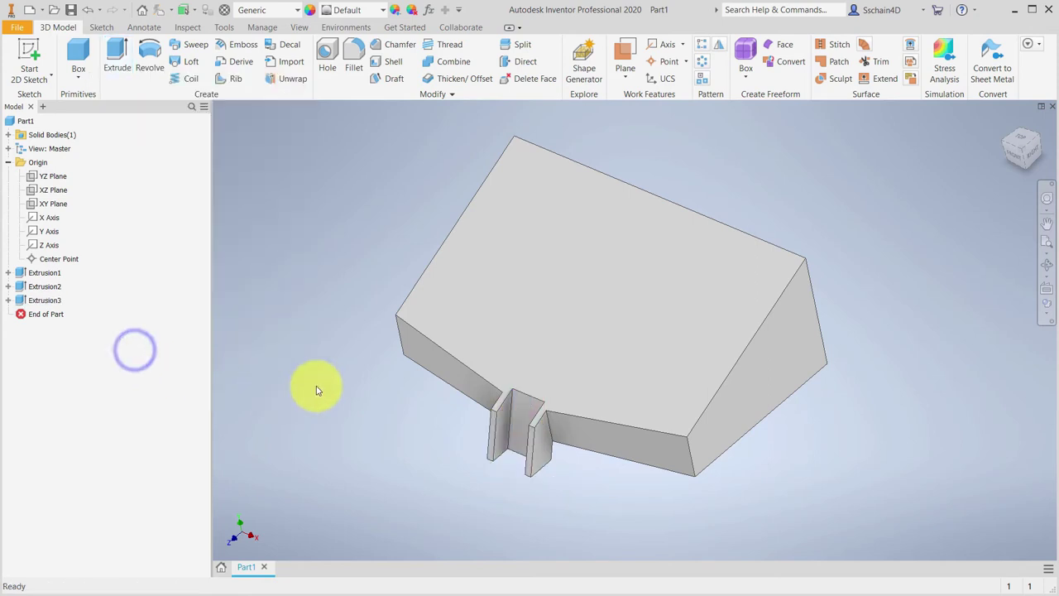
Start a 2D sketch on the sloped top face and project that face's outline into it.
click(574, 299)
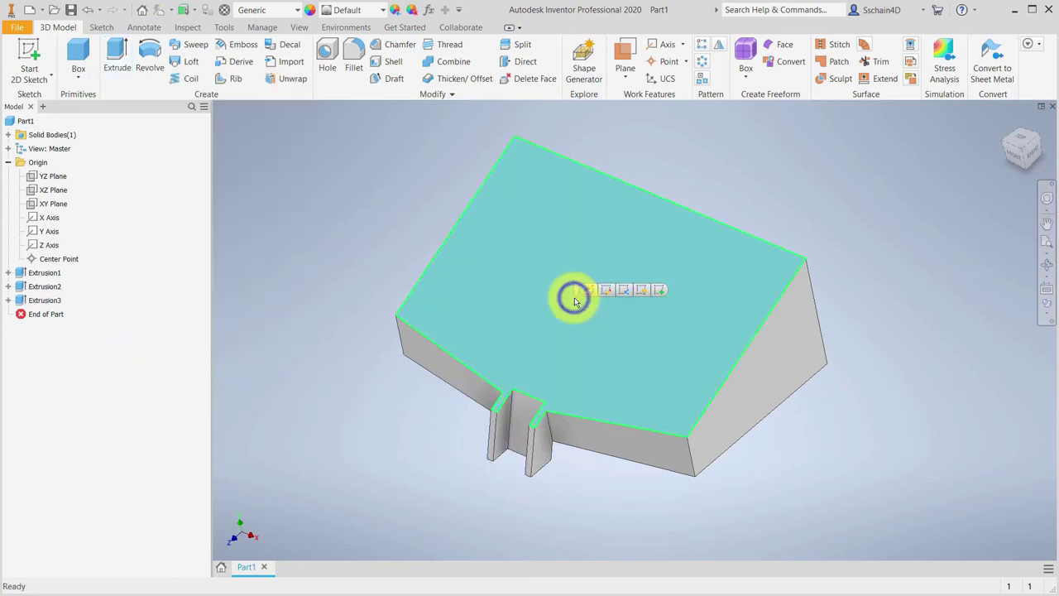
click(662, 296)
mouse_move(745, 246)
middle_down()
mouse_move(579, 374)
mouse_move(460, 397)
middle_up()
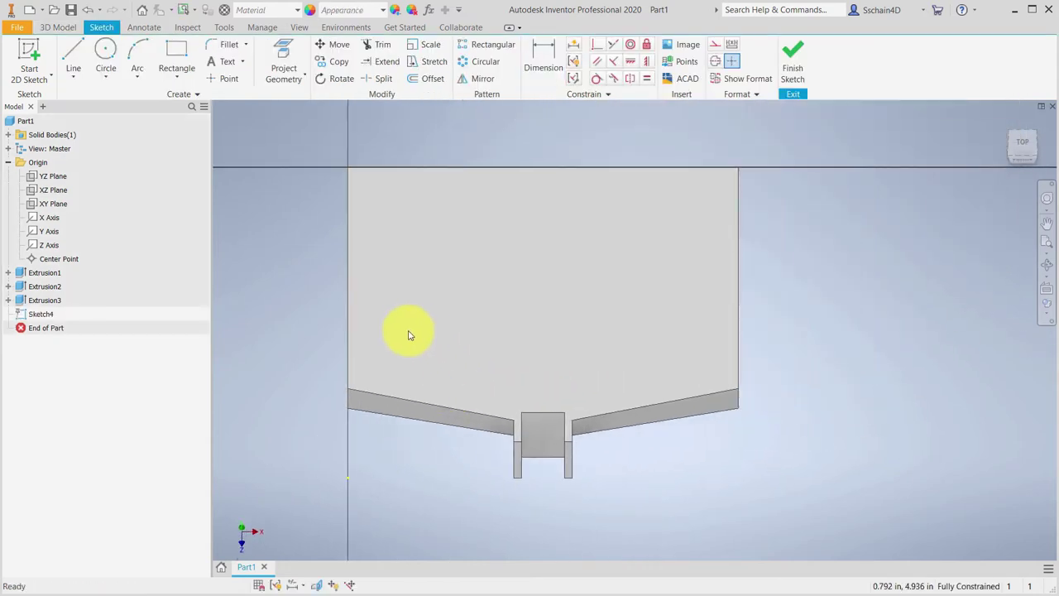
click(282, 52)
click(429, 262)
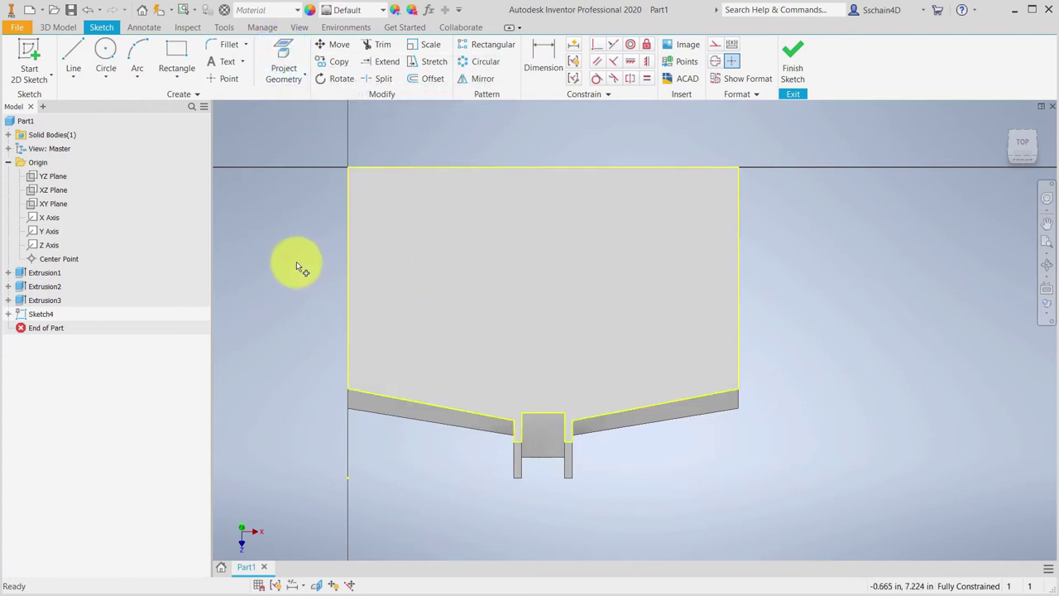
Offset the projected face outline inward by .1 in.
click(431, 79)
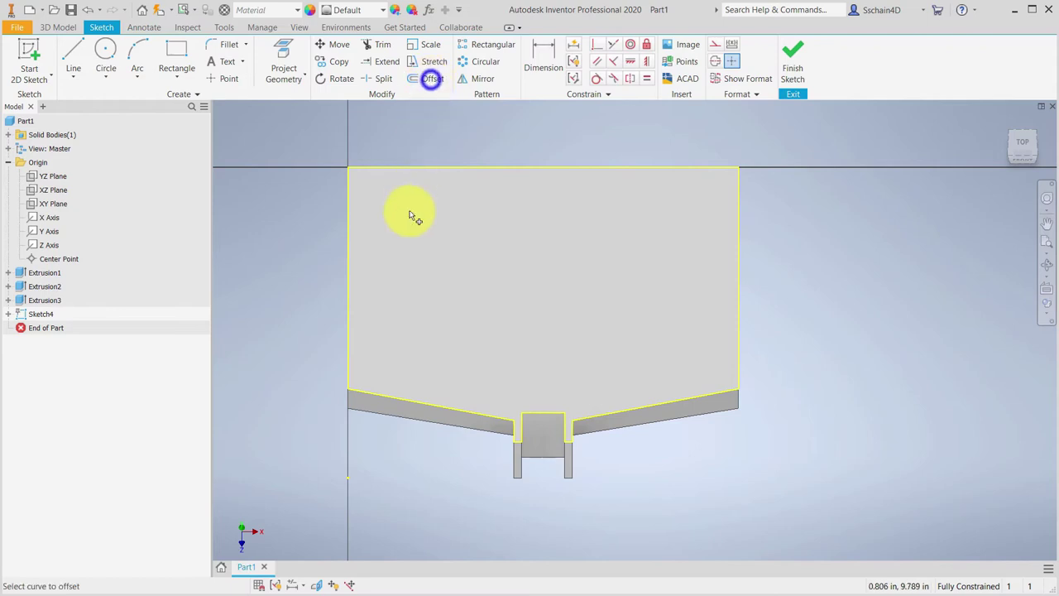
click(349, 231)
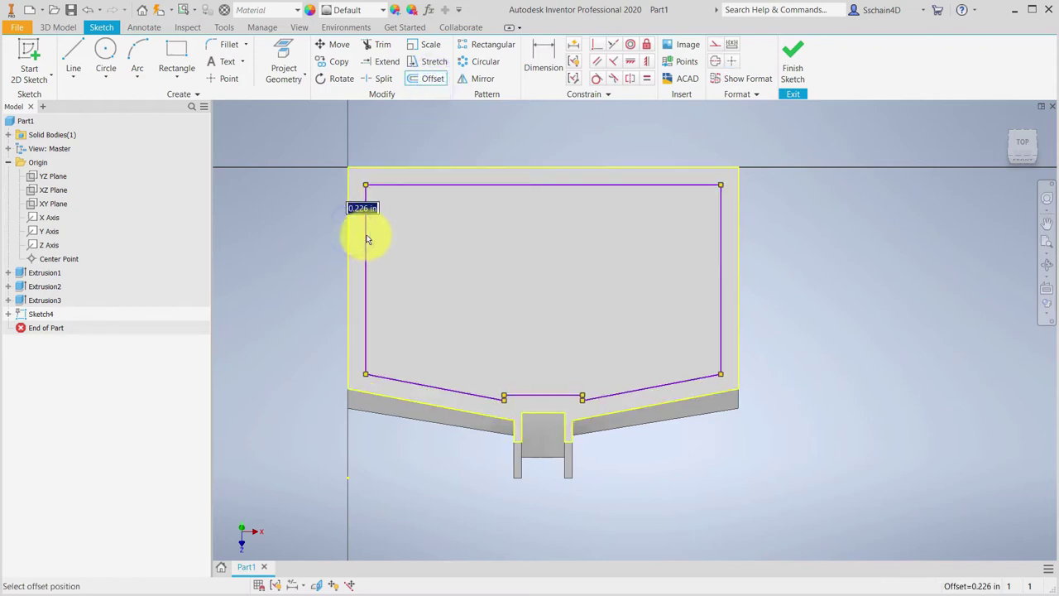
text(.1)
key(Return)
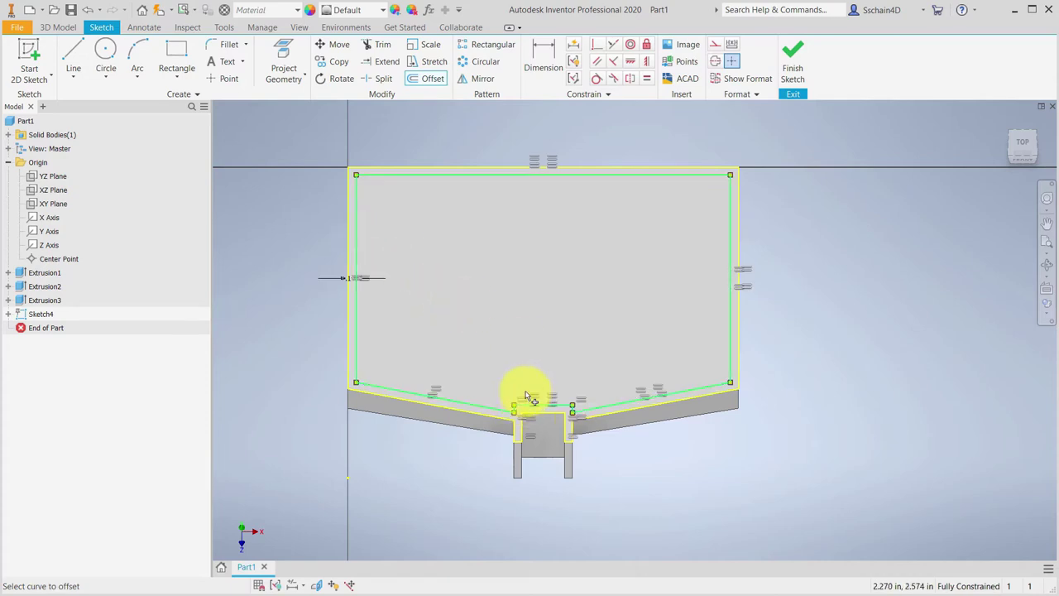
right_click(557, 301)
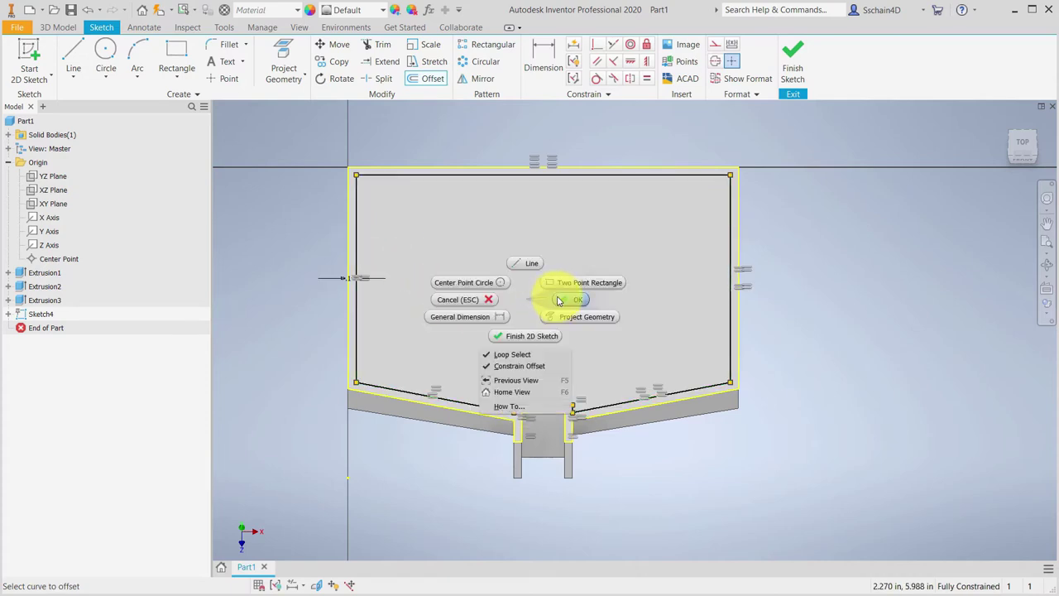
click(560, 293)
Draw two short slanted lines continuing the offset front lines from their inner ends to the slot's left and right side edges.
scroll(546, 451, down, 5)
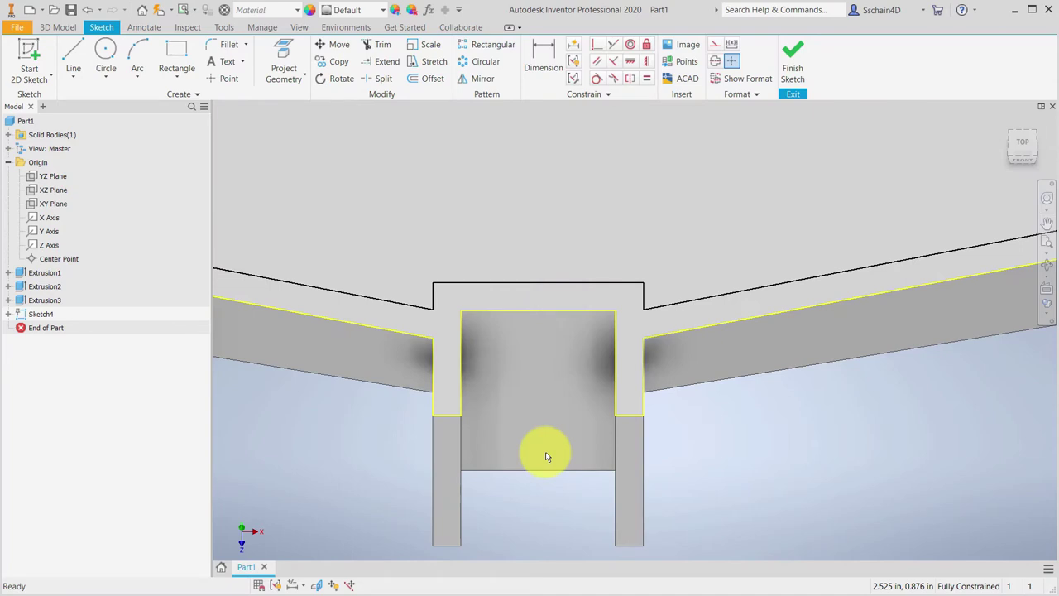
scroll(545, 456, down, 3)
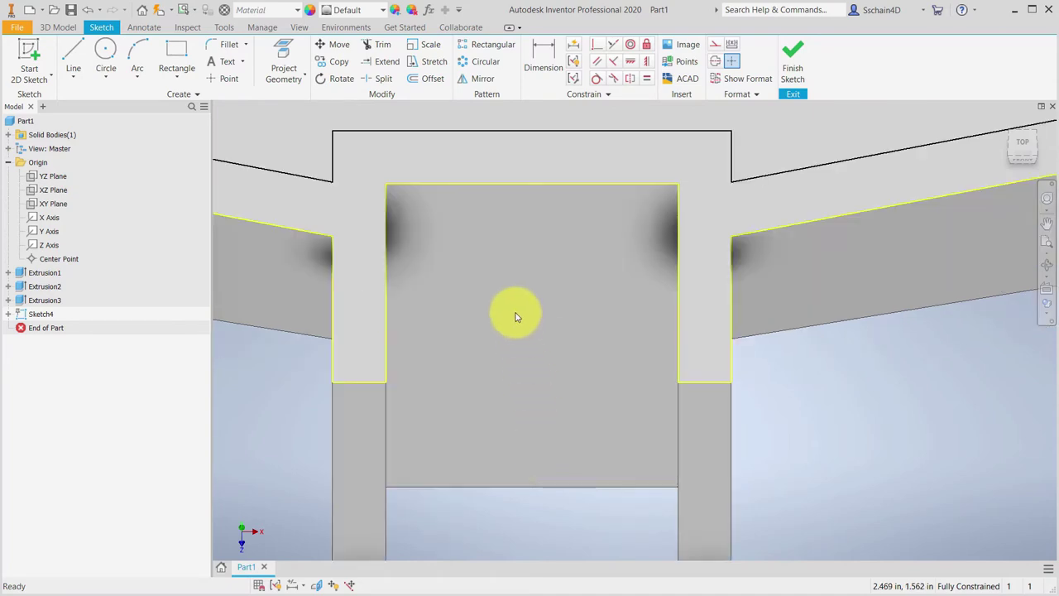
click(73, 52)
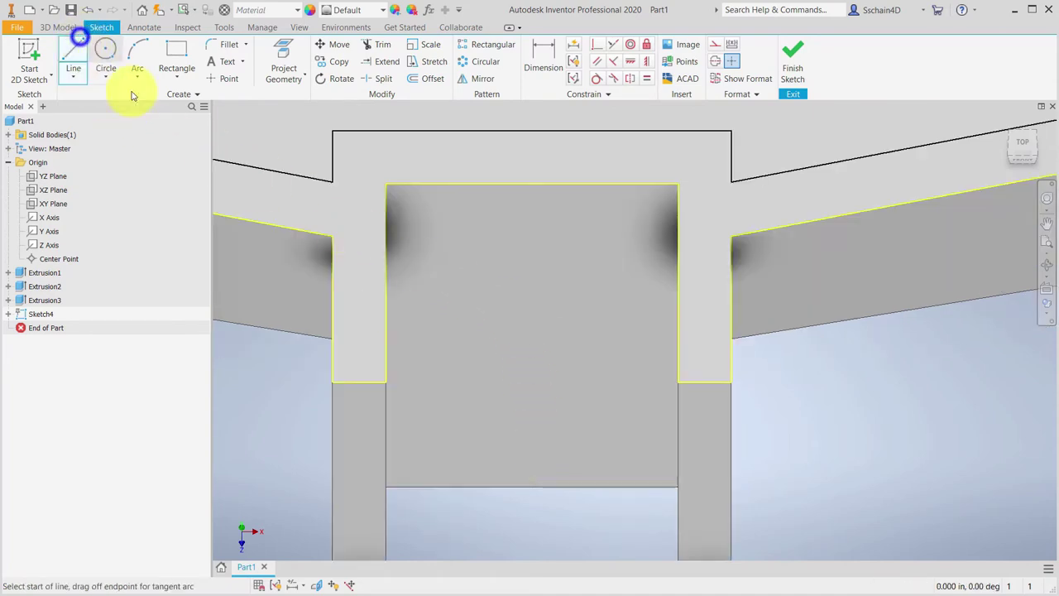
click(333, 181)
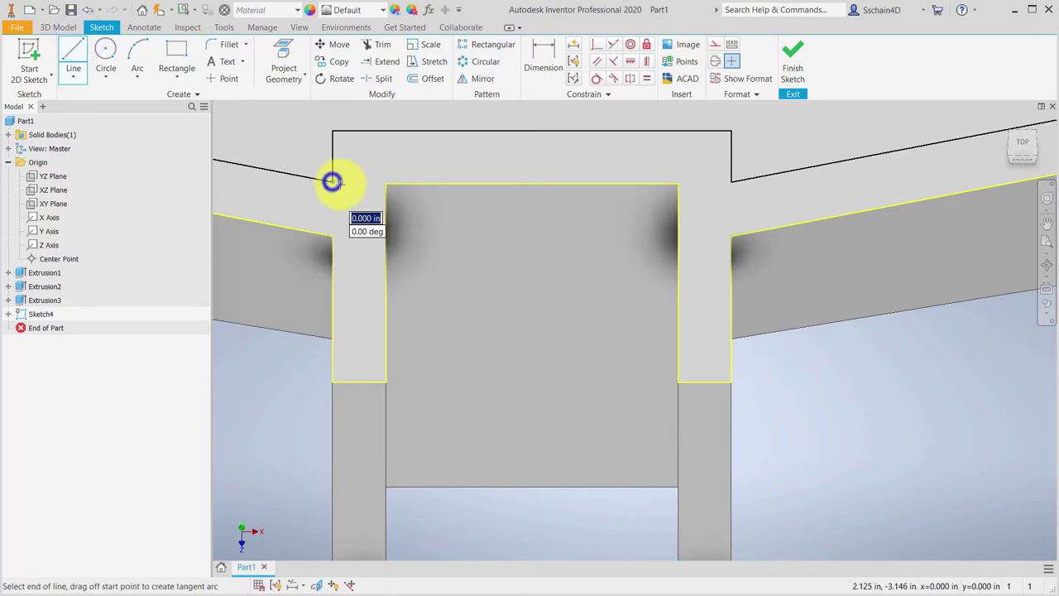
double_click(384, 192)
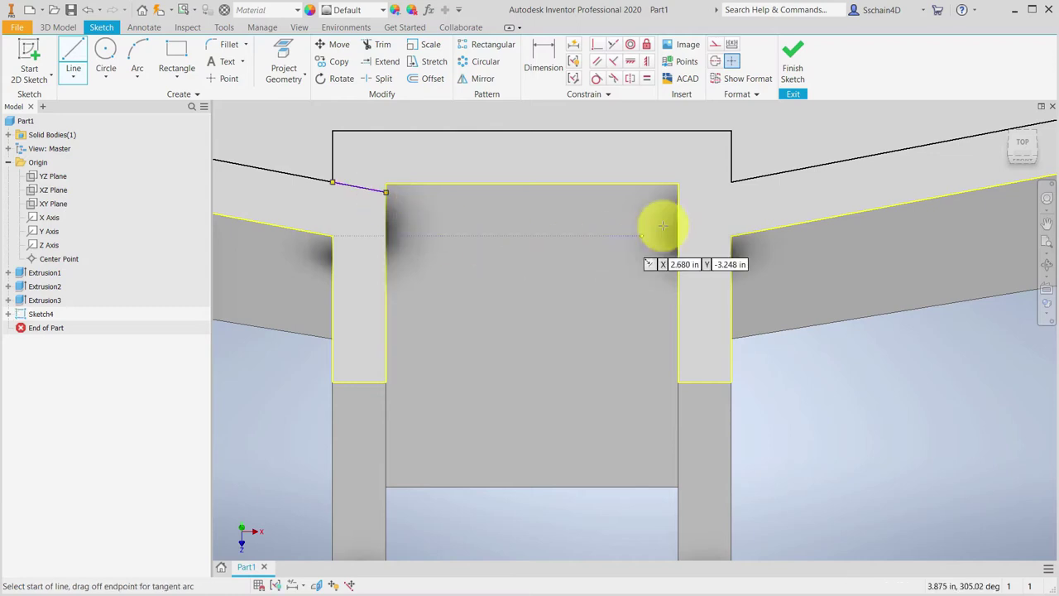
click(731, 181)
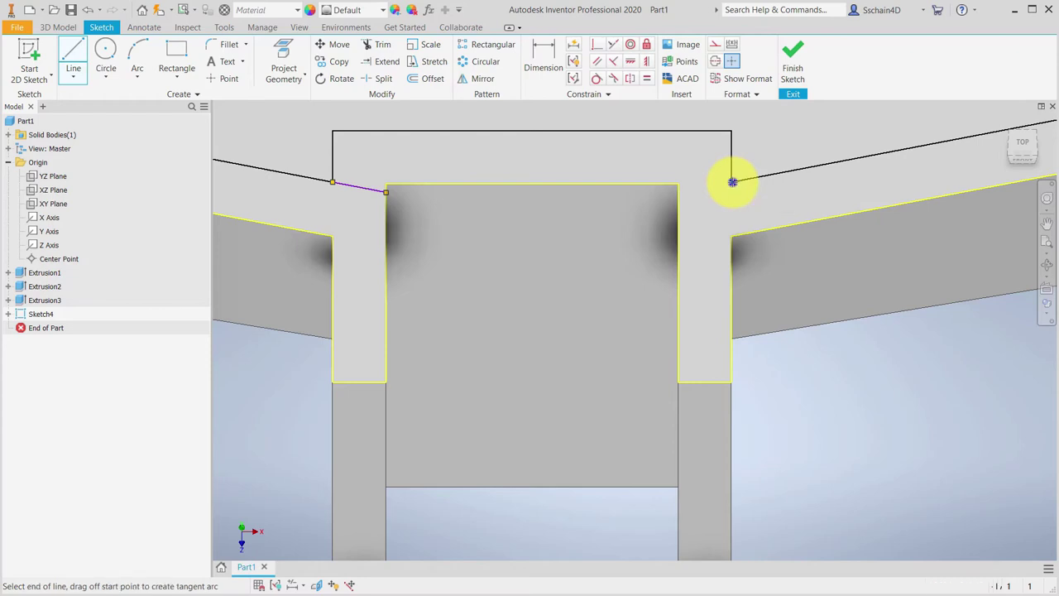
double_click(679, 194)
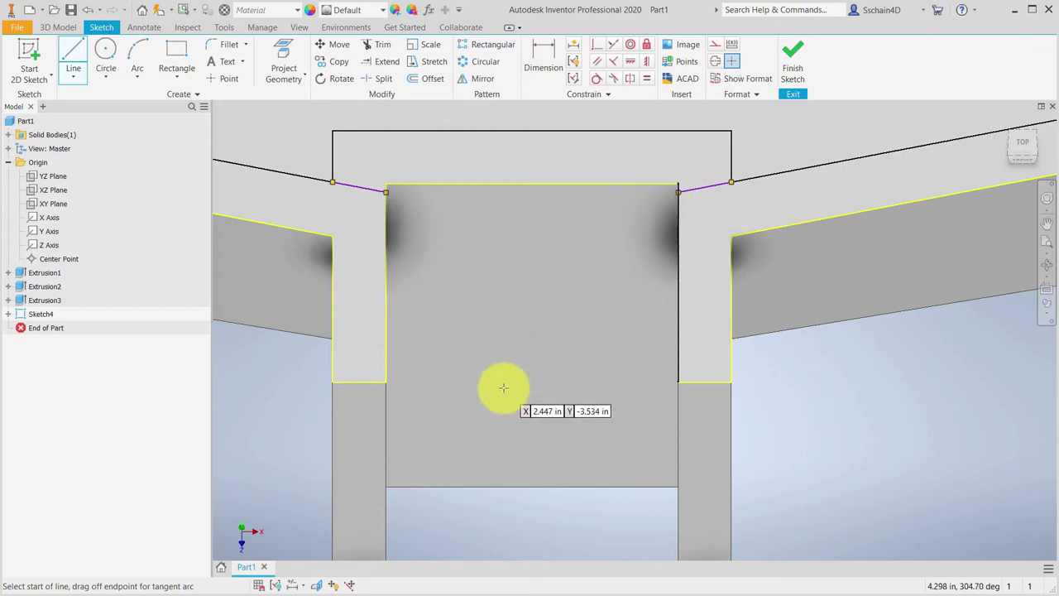
Draw a horizontal line about 0.55 in long across the slot opening, joining the inner front corners of the two prongs.
click(386, 382)
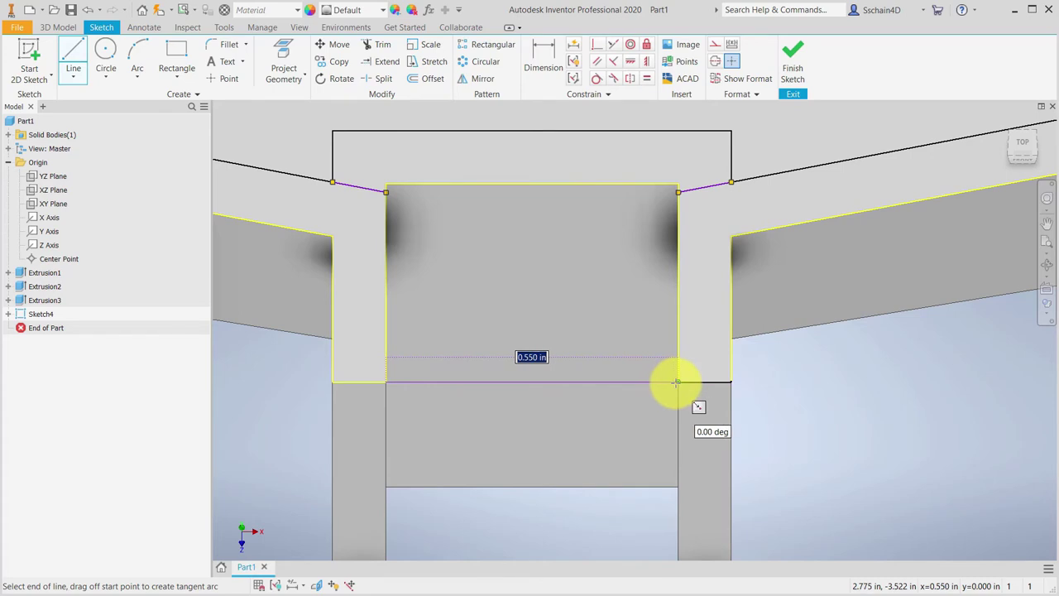
click(676, 382)
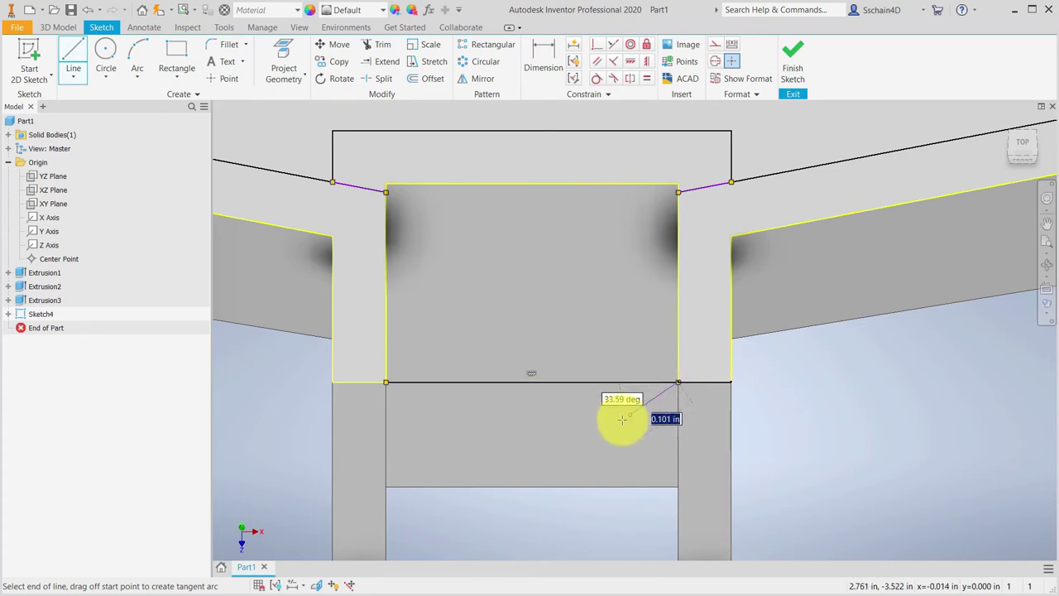
key(Escape)
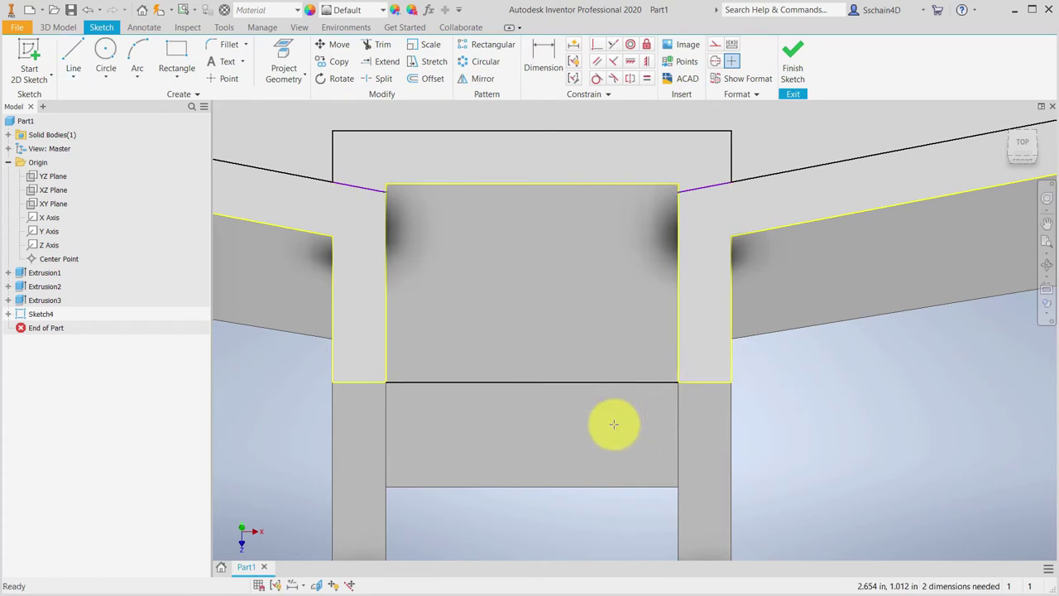
Extend the offset outline's left and right side lines to the projected rear edge and delete the offset rear line.
scroll(612, 420, up, 5)
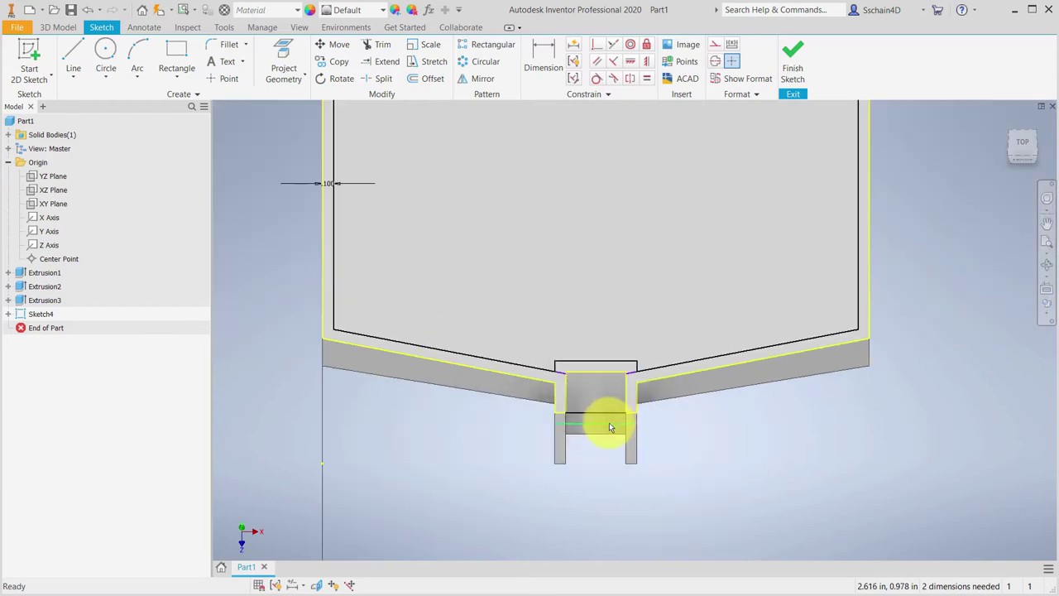
mouse_move(484, 480)
shift+middle_down()
mouse_move(449, 455)
mouse_move(411, 456)
mouse_move(414, 477)
mouse_move(445, 479)
shift+middle_up()
shift+middle_drag(601, 215, 541, 279)
click(380, 64)
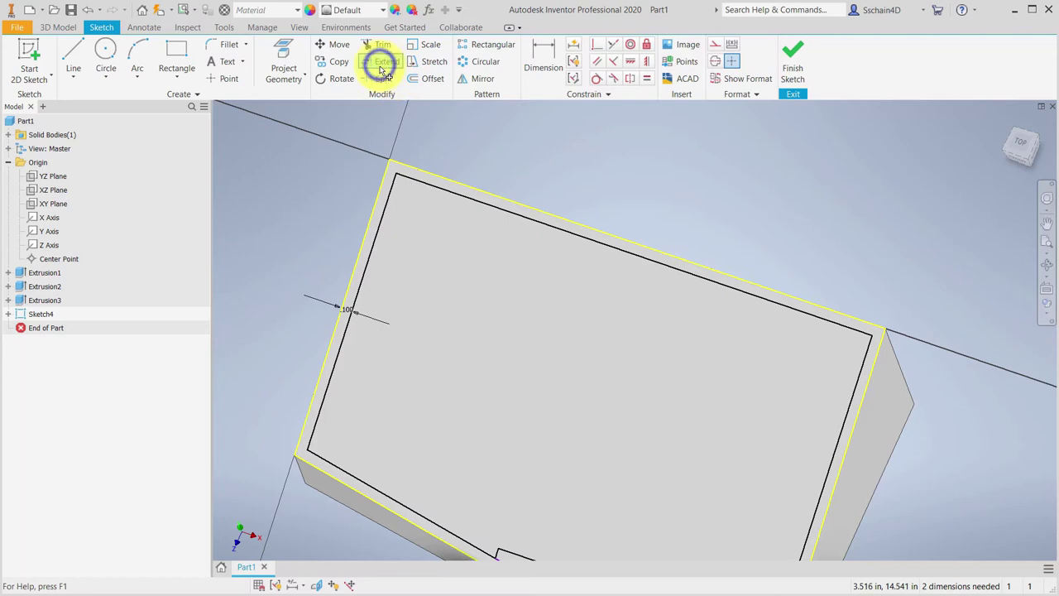
click(395, 186)
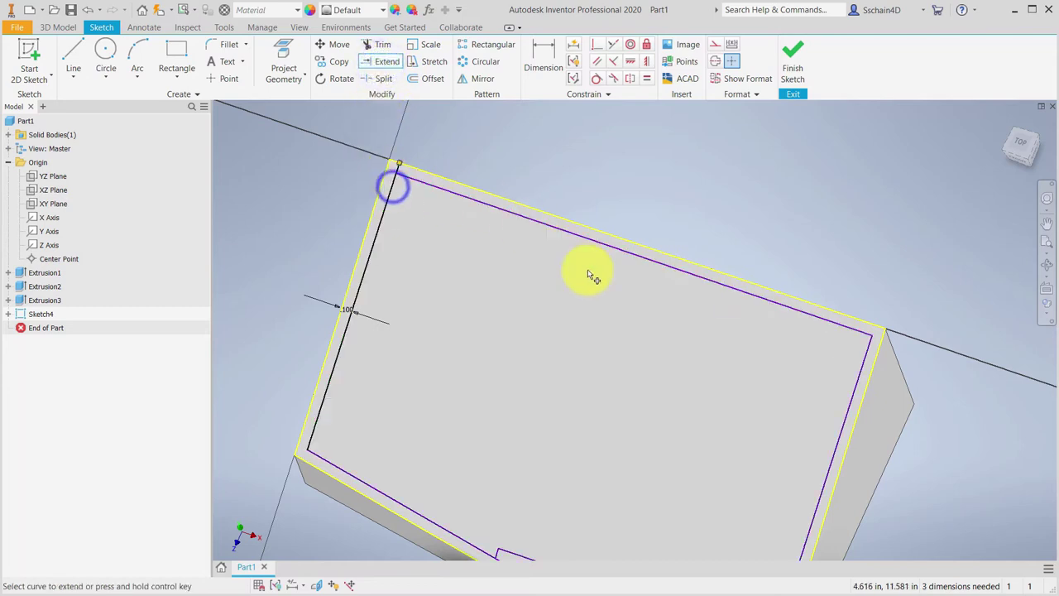
click(864, 355)
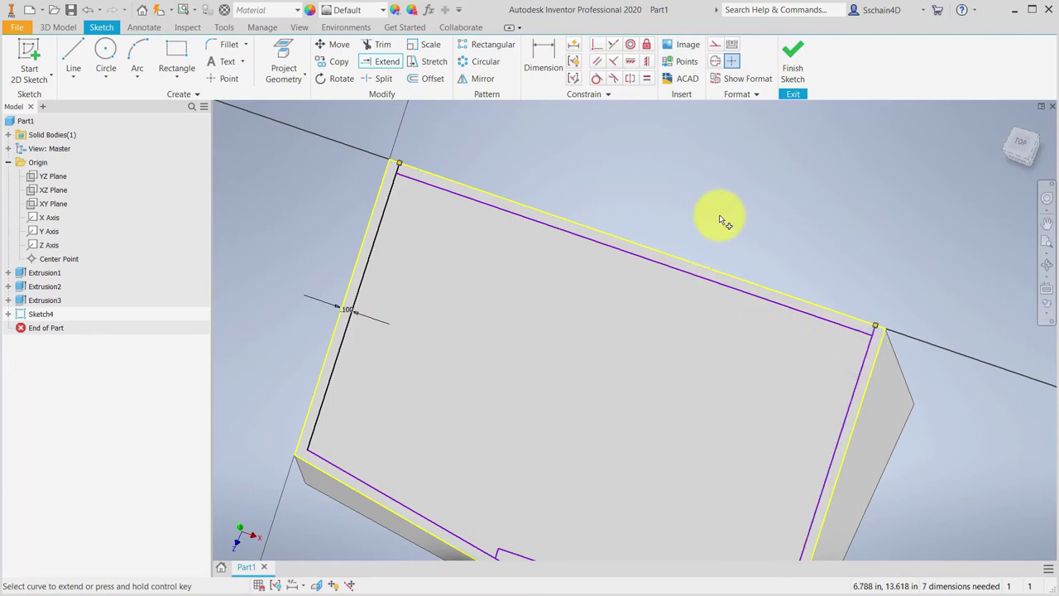
key(Escape)
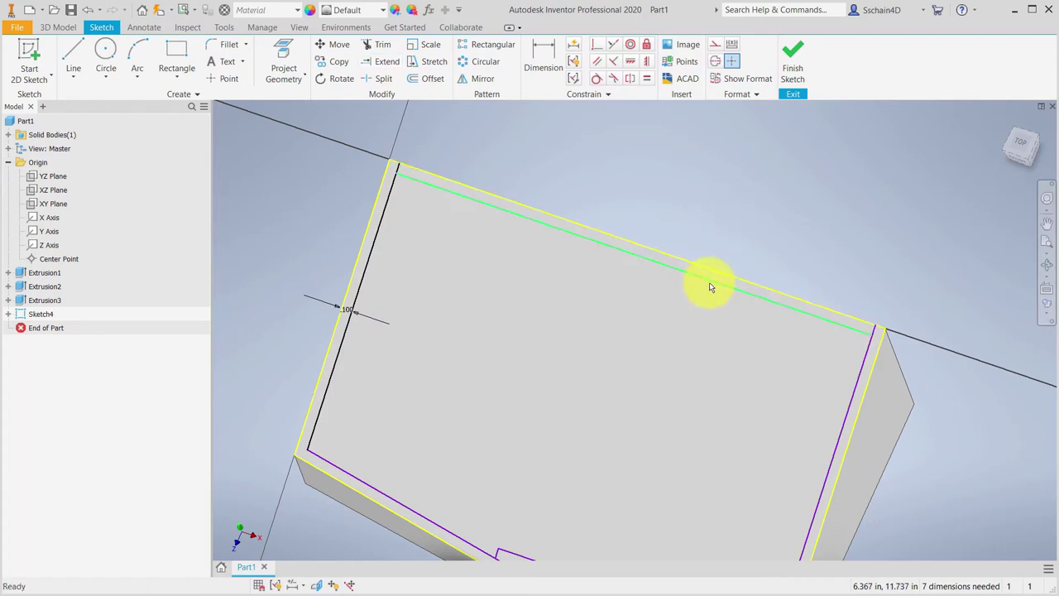
click(709, 284)
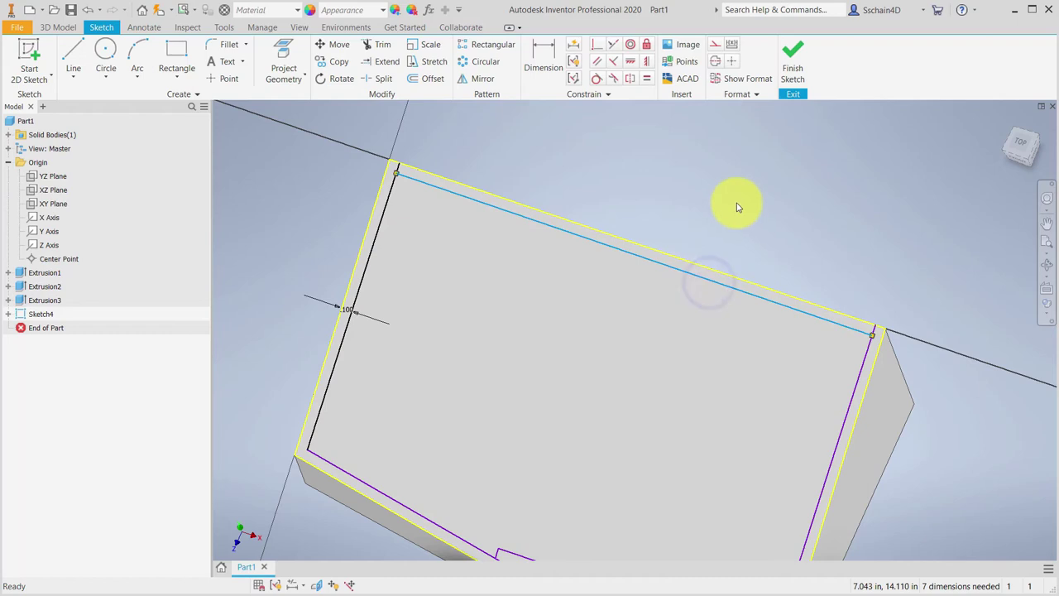
key(Delete)
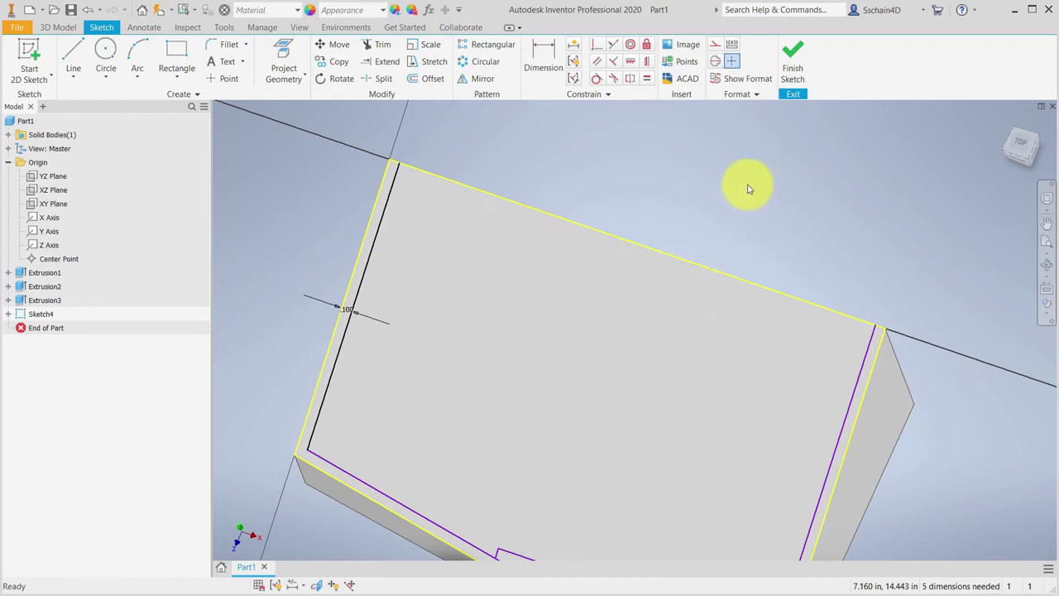
Finish the sketch and cut its three inset regions, including the slot area, .2 in down into the sloped top with Extrude.
scroll(737, 180, up, 3)
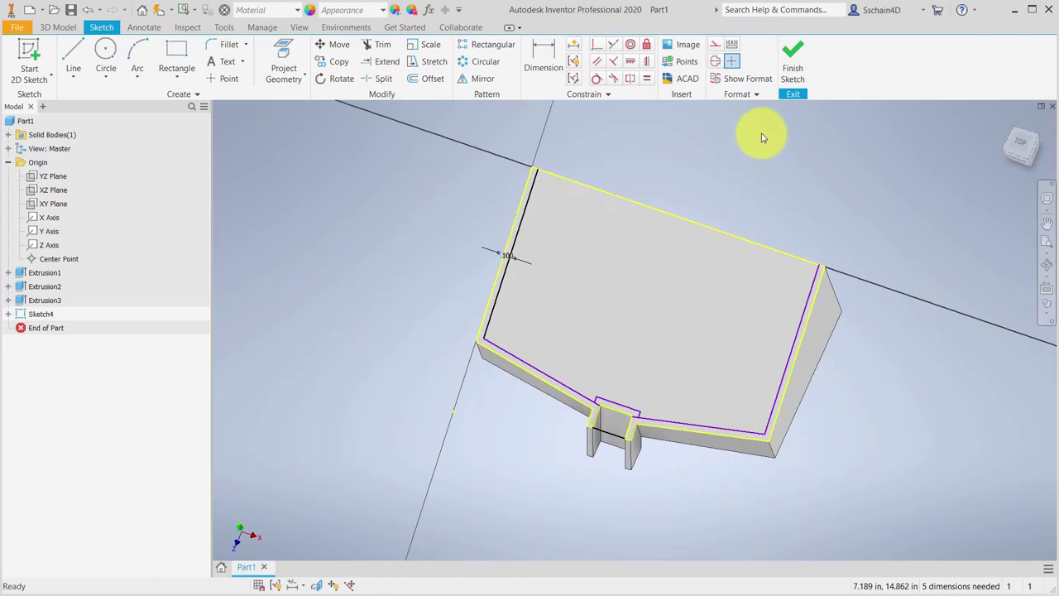
click(793, 59)
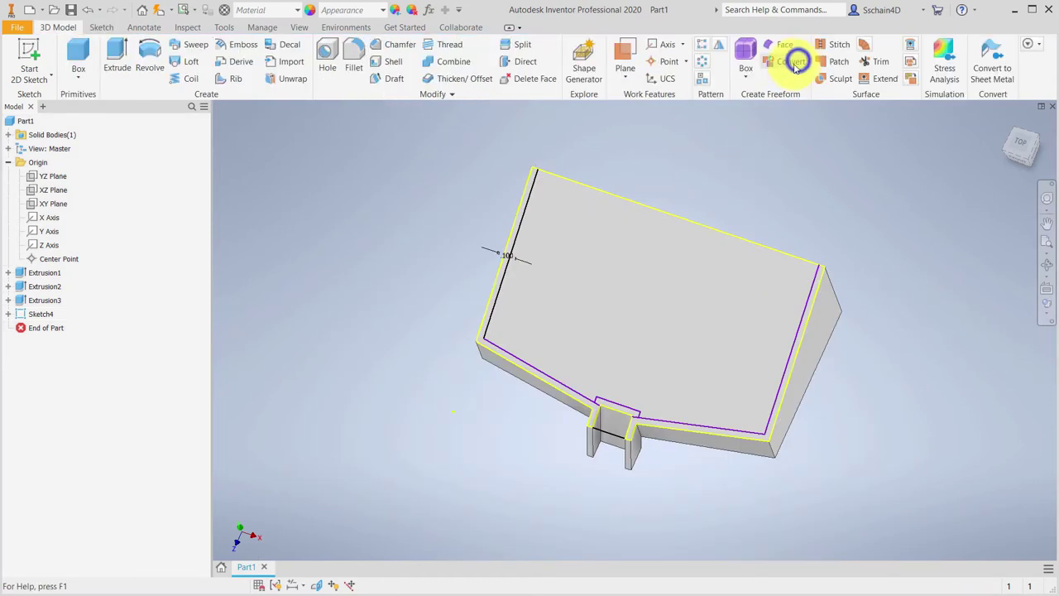
click(118, 55)
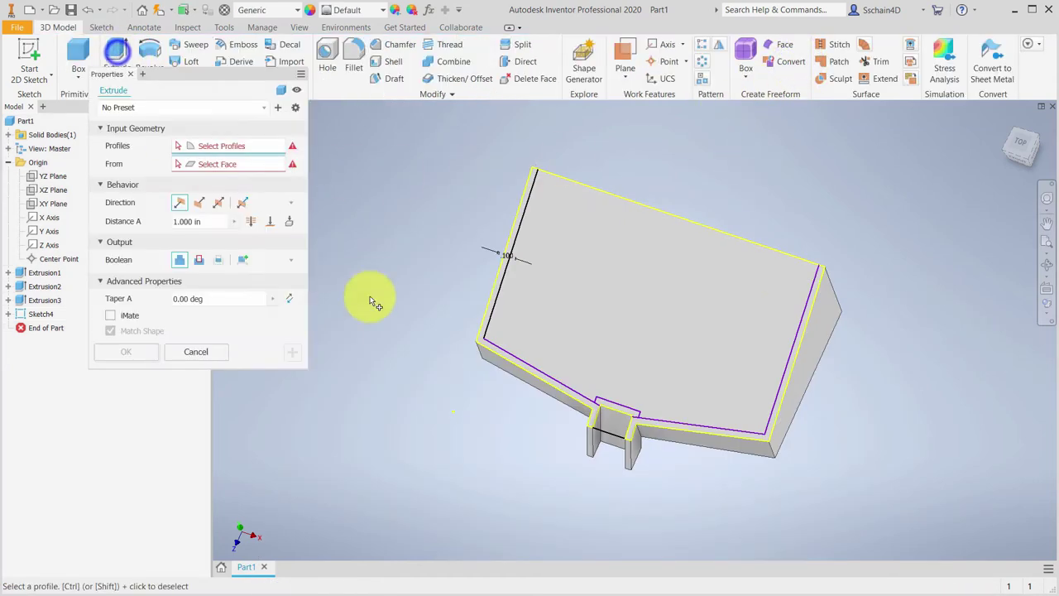
click(613, 427)
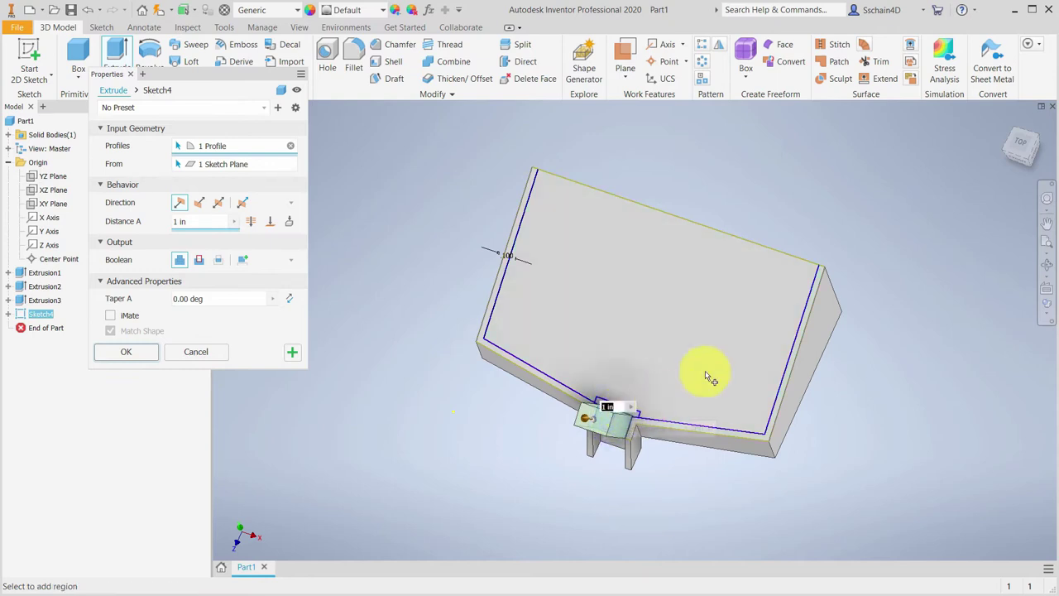
click(702, 339)
scroll(610, 414, down, 3)
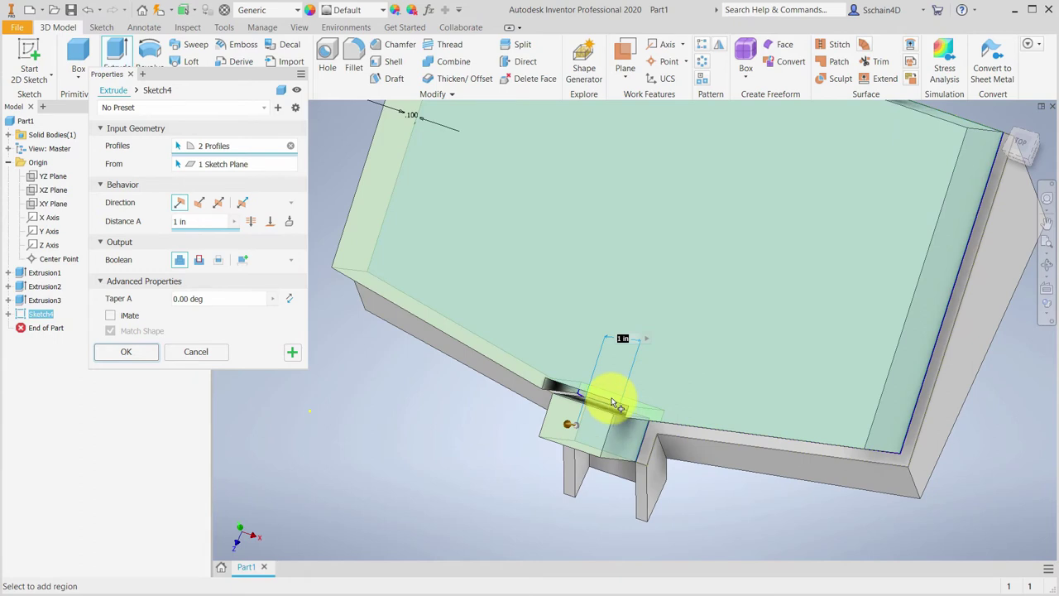
click(613, 403)
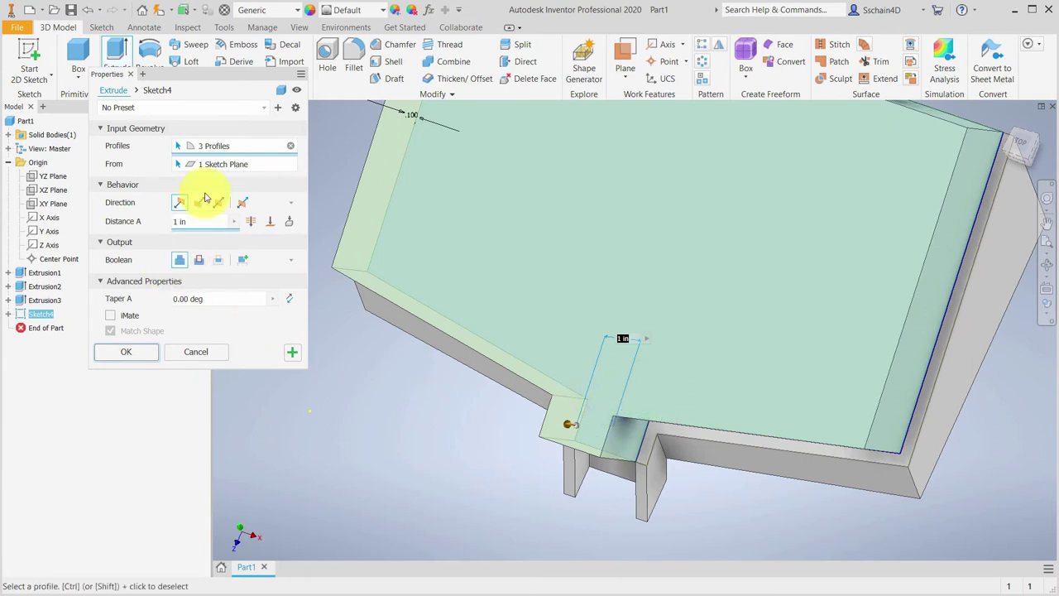
click(202, 202)
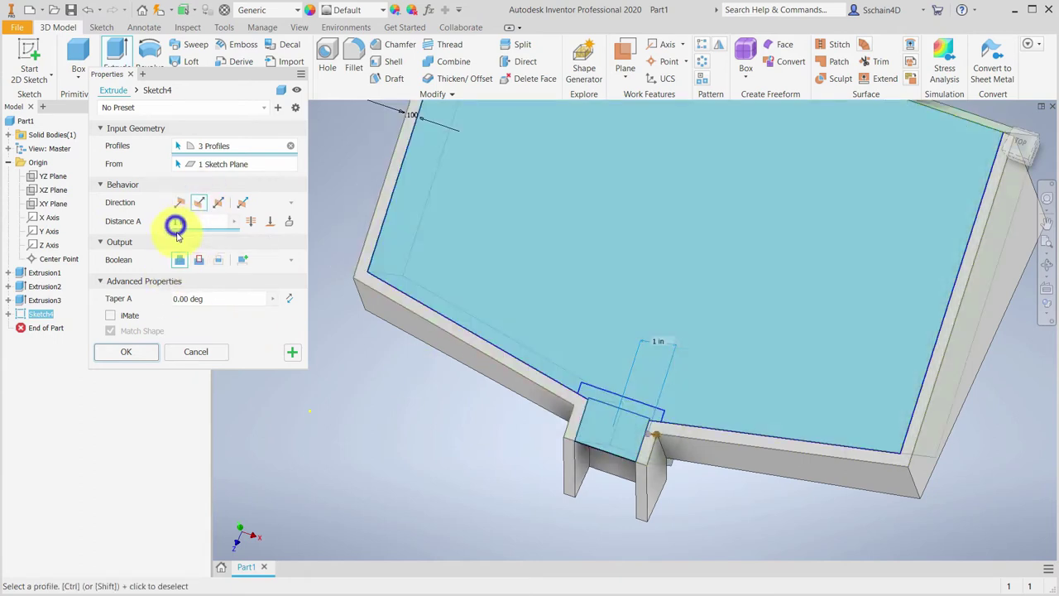
key(BackSpace)
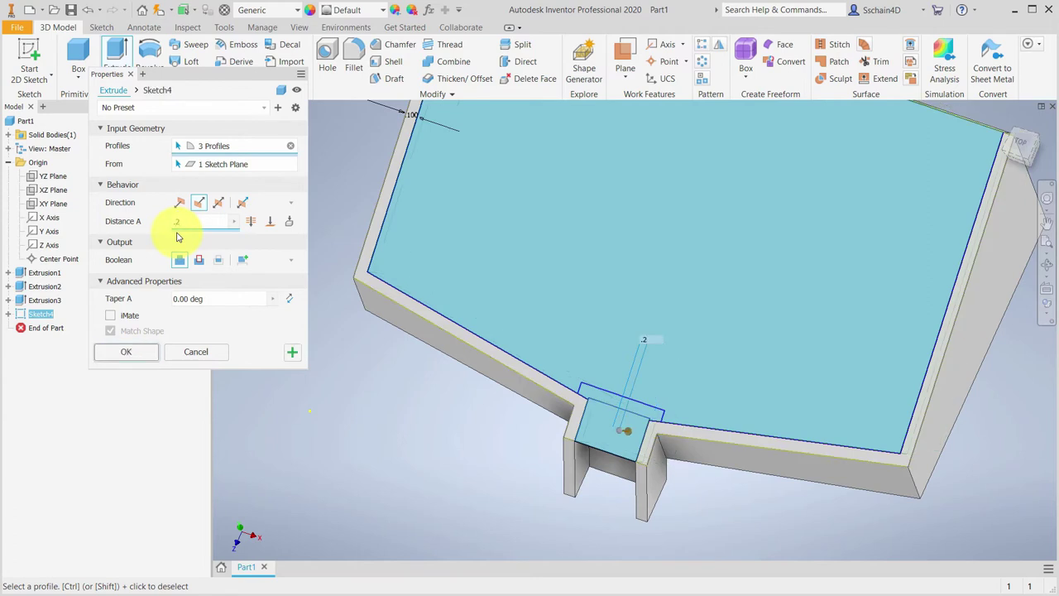
click(199, 259)
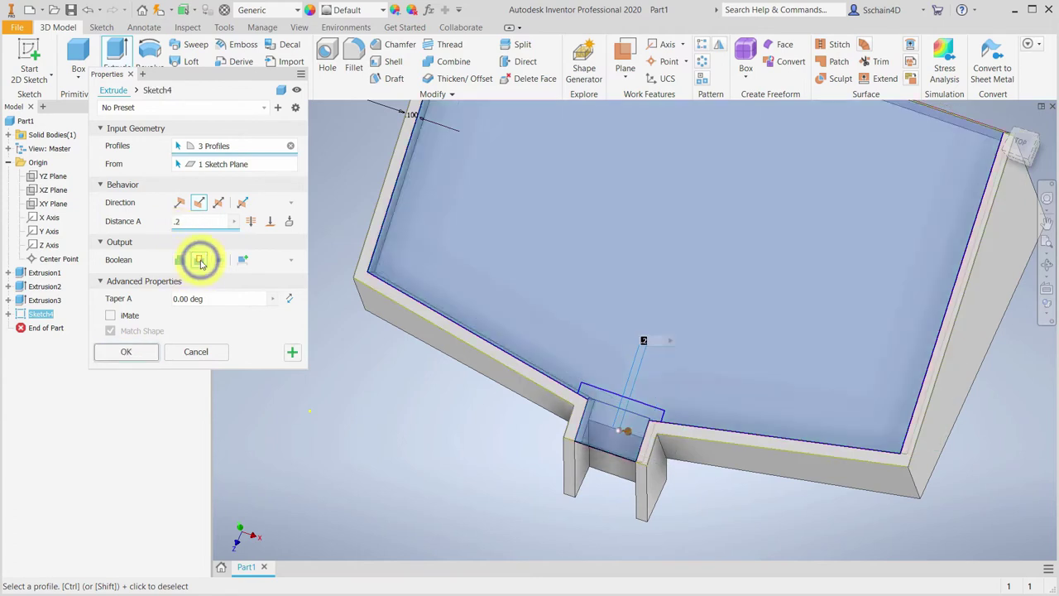
click(126, 352)
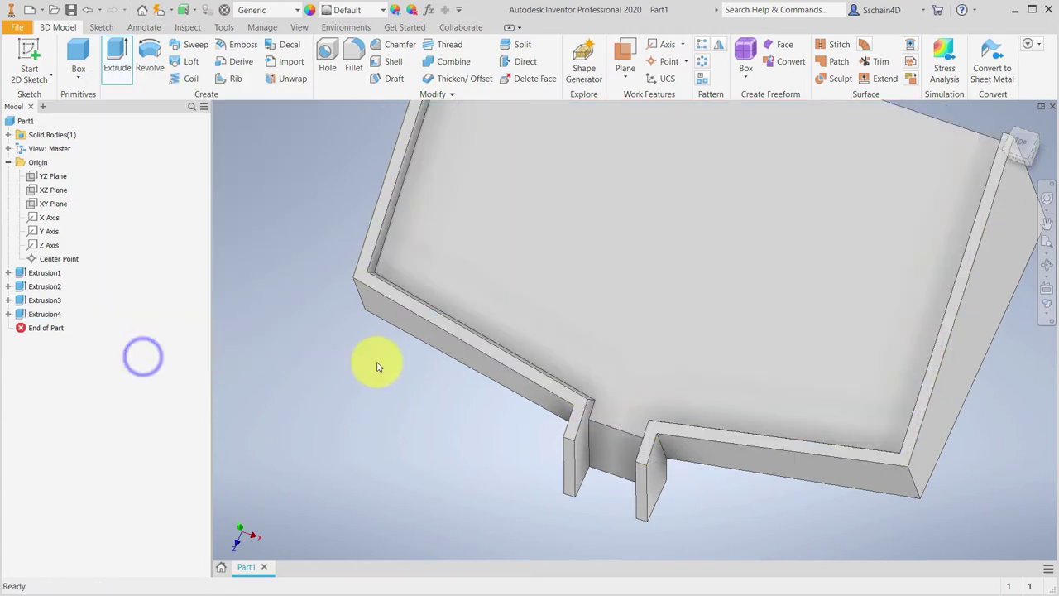
Rotate the recessed floor face by -8 degrees about its front edge at the slot with Direct Edit, tilting its rear downward.
shift+middle_drag(408, 416, 371, 397)
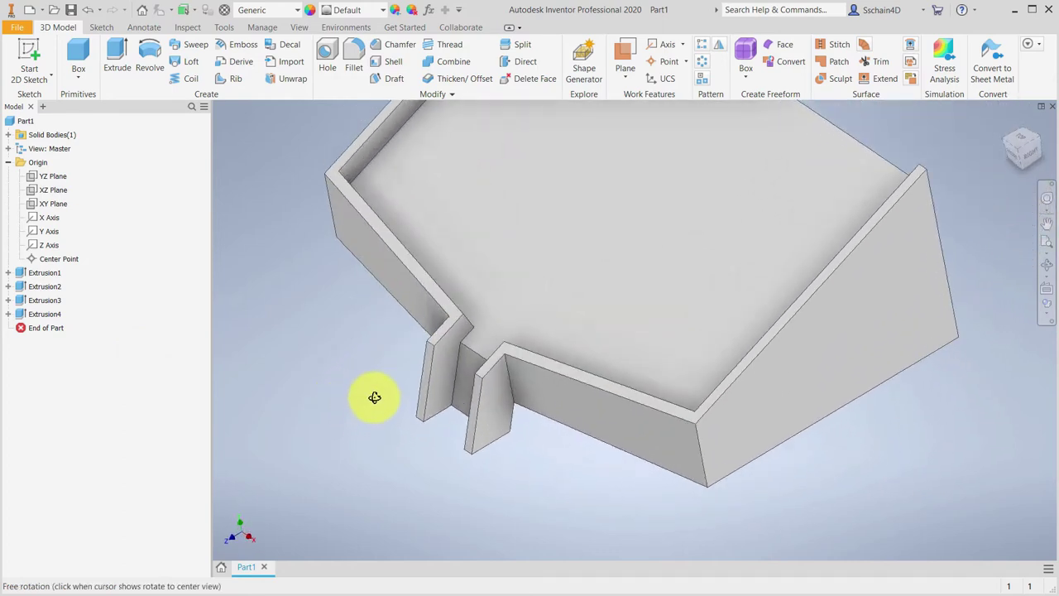
middle_drag(373, 315, 418, 451)
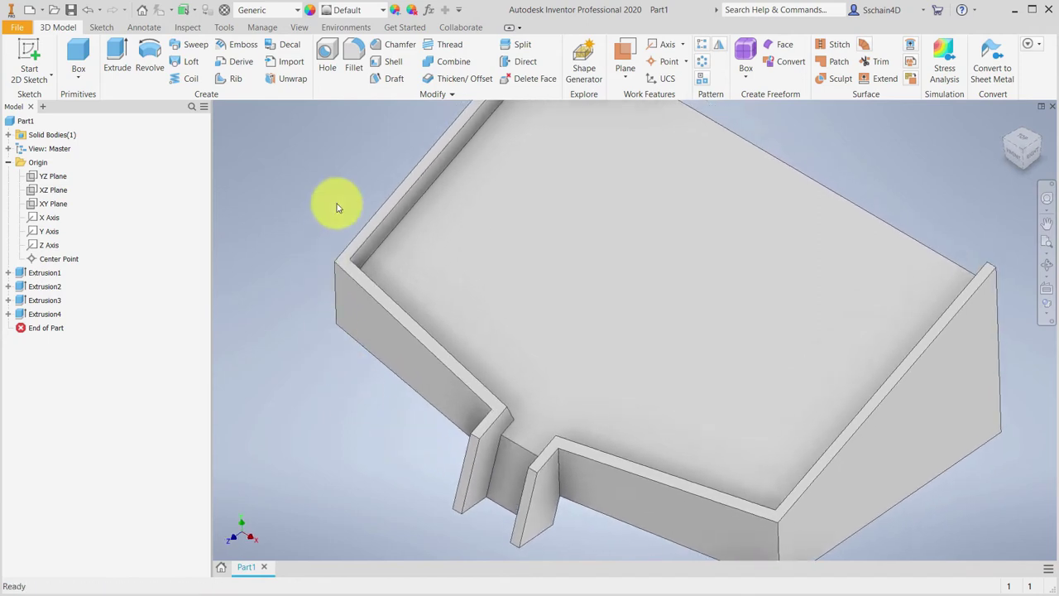
click(519, 61)
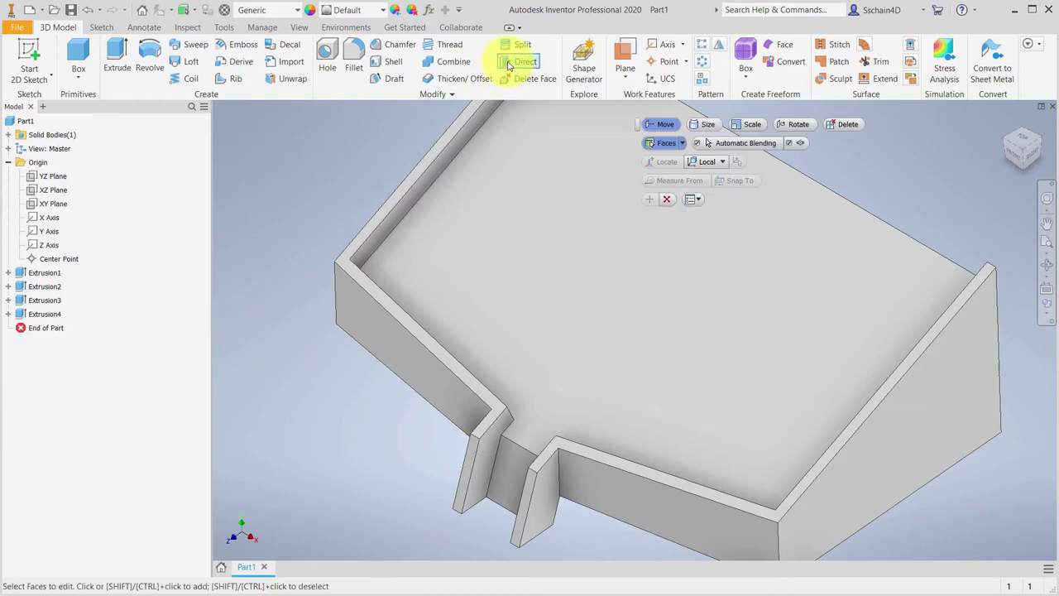
click(522, 449)
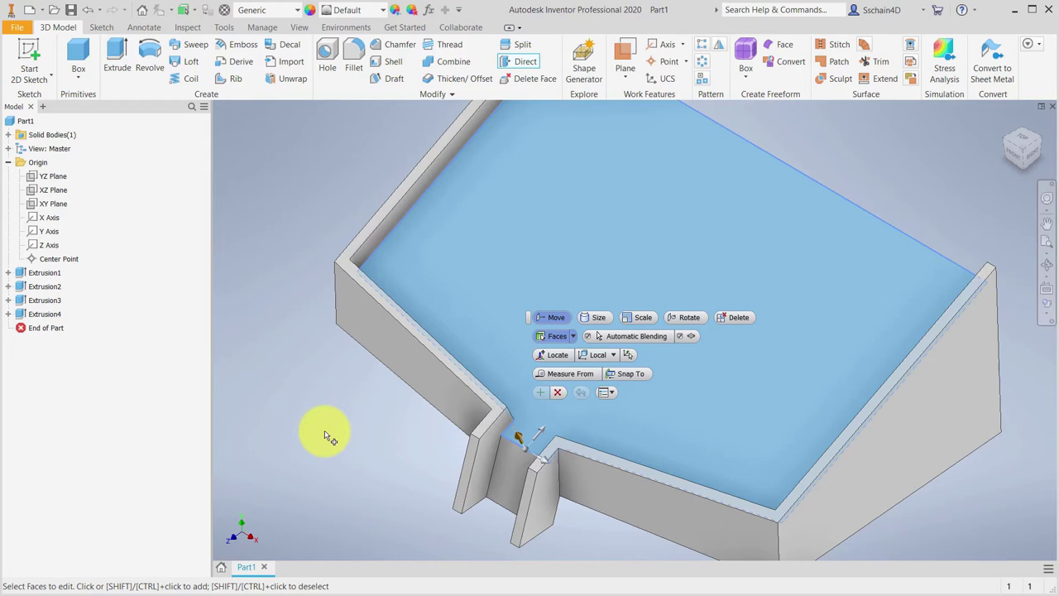
click(686, 318)
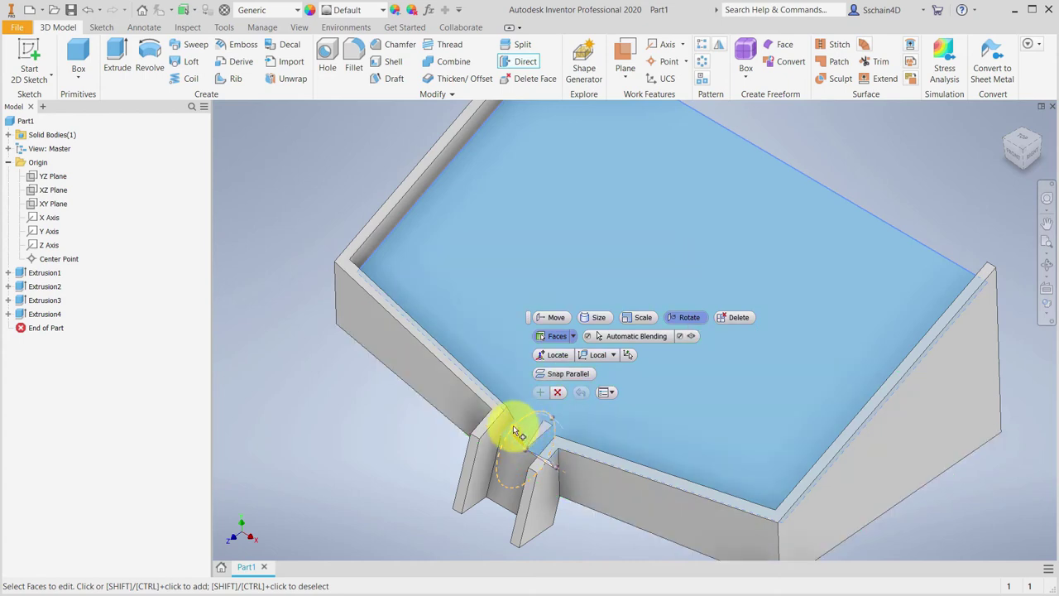
drag(513, 428, 521, 417)
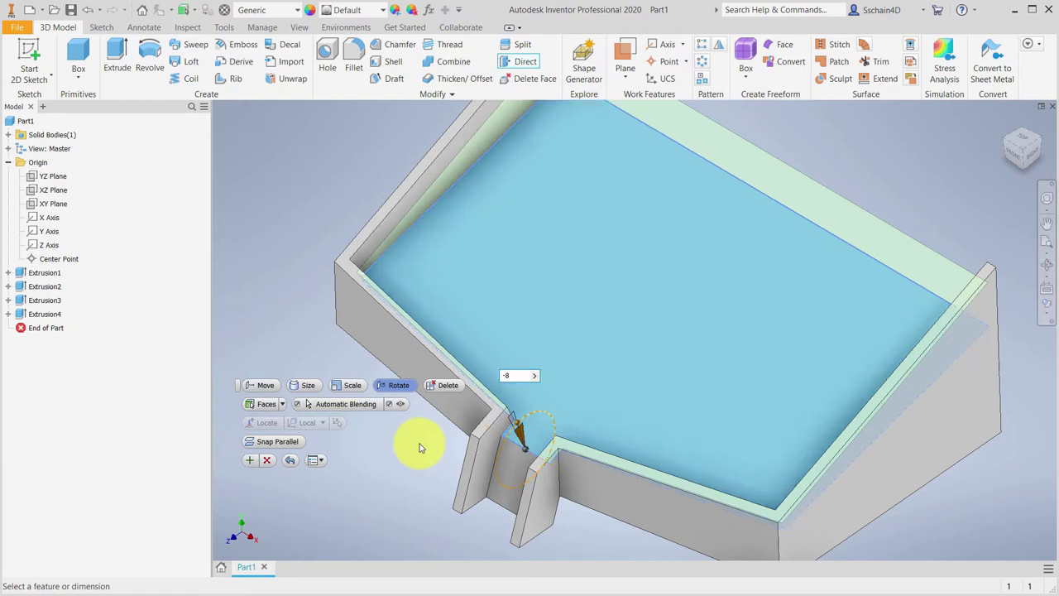
click(247, 463)
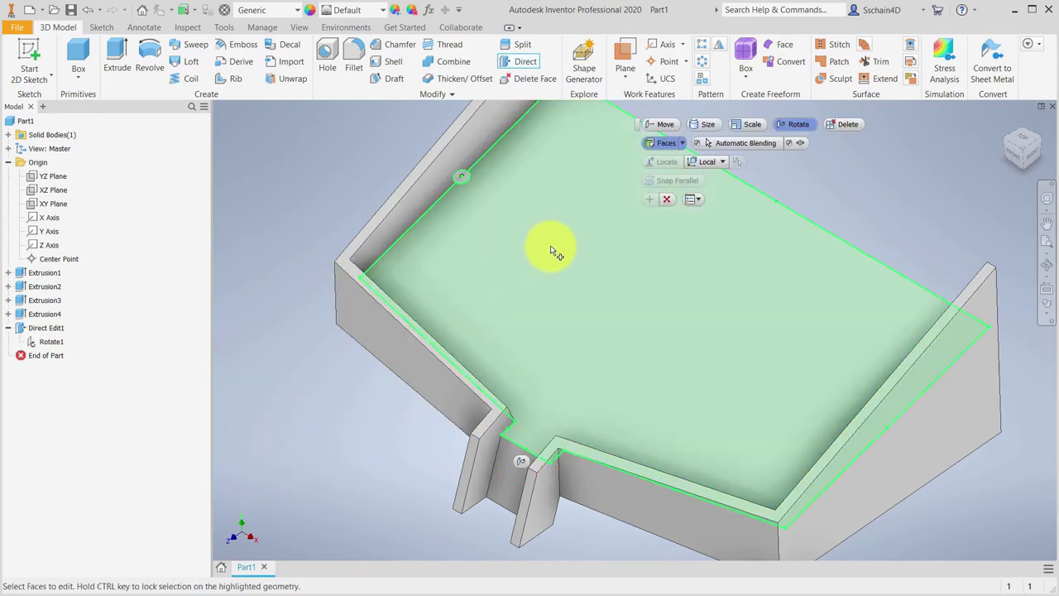
click(666, 198)
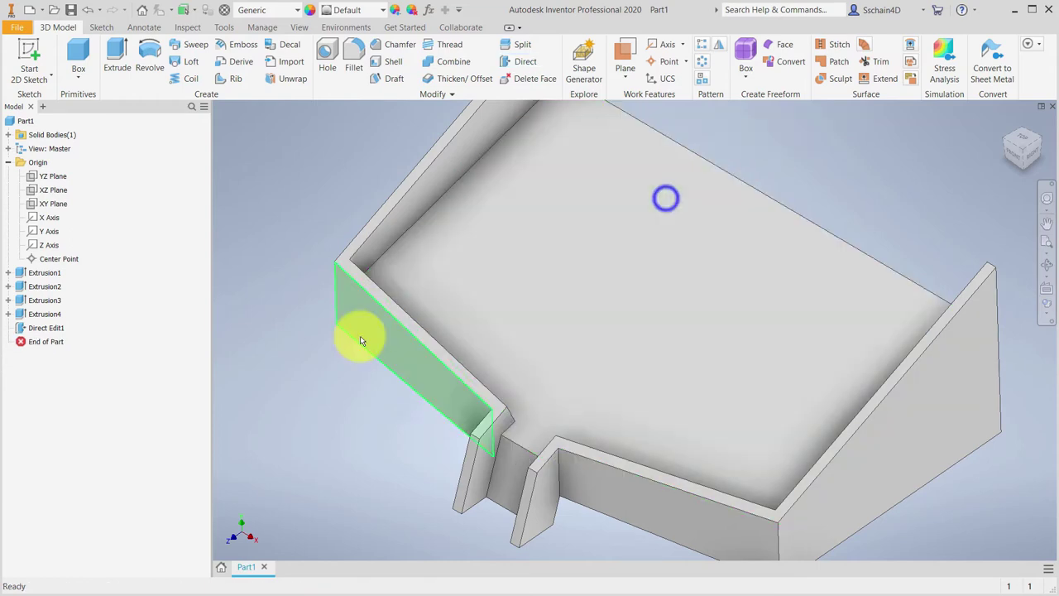
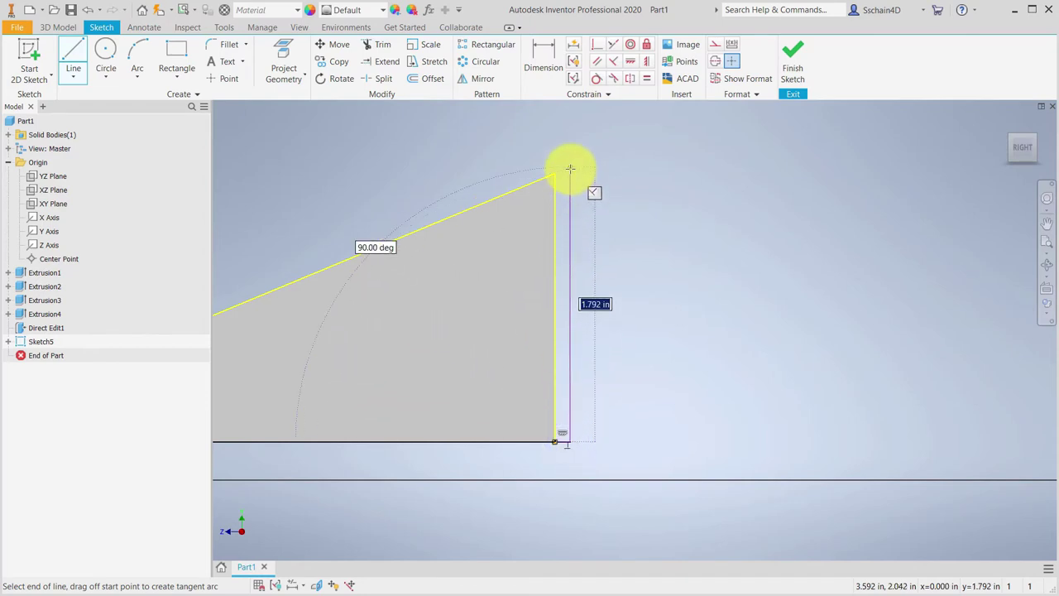
Close a thin strip profile behind the rear edge with a vertical line about 1.79 in long, a short slanted top line and a rear-edge line.
click(570, 169)
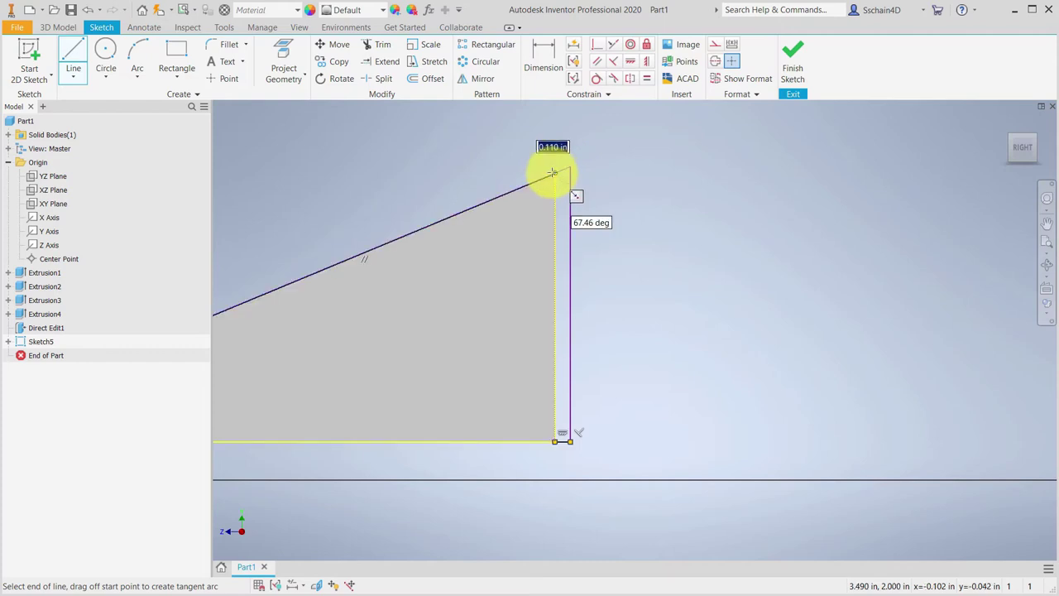
click(553, 172)
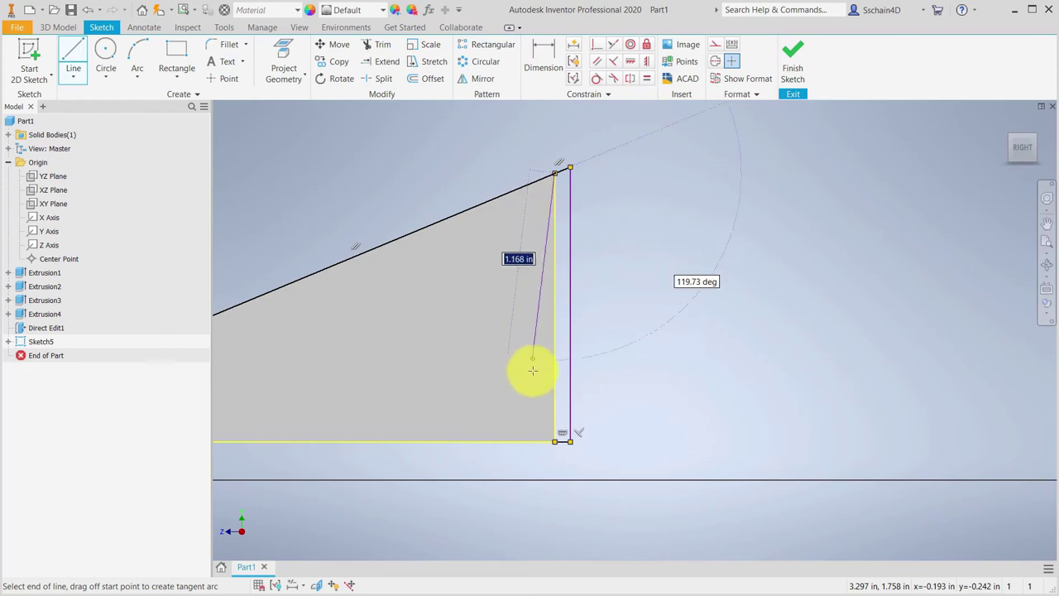
click(554, 442)
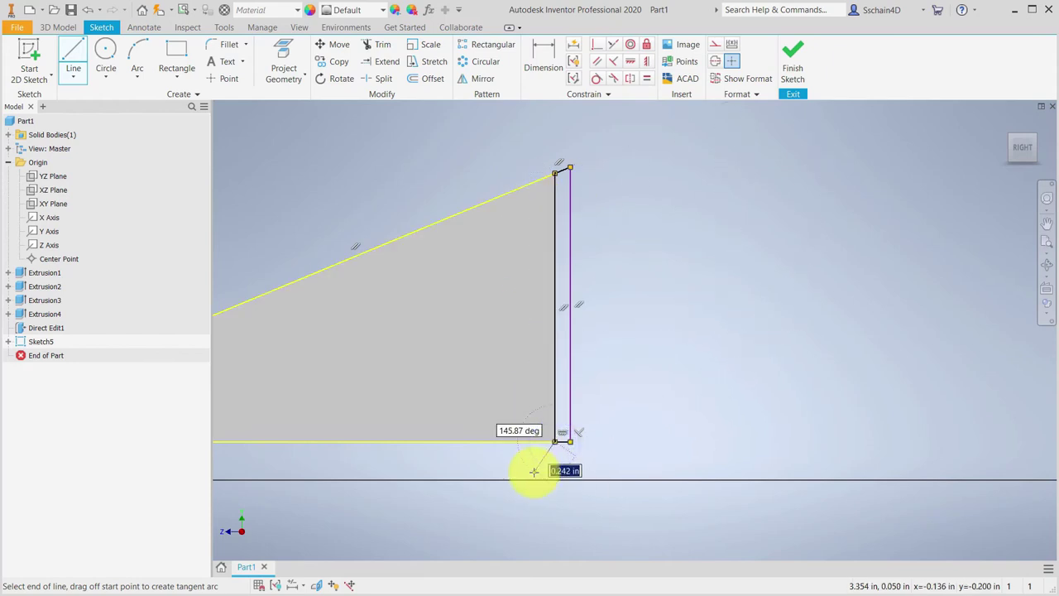
key(Escape)
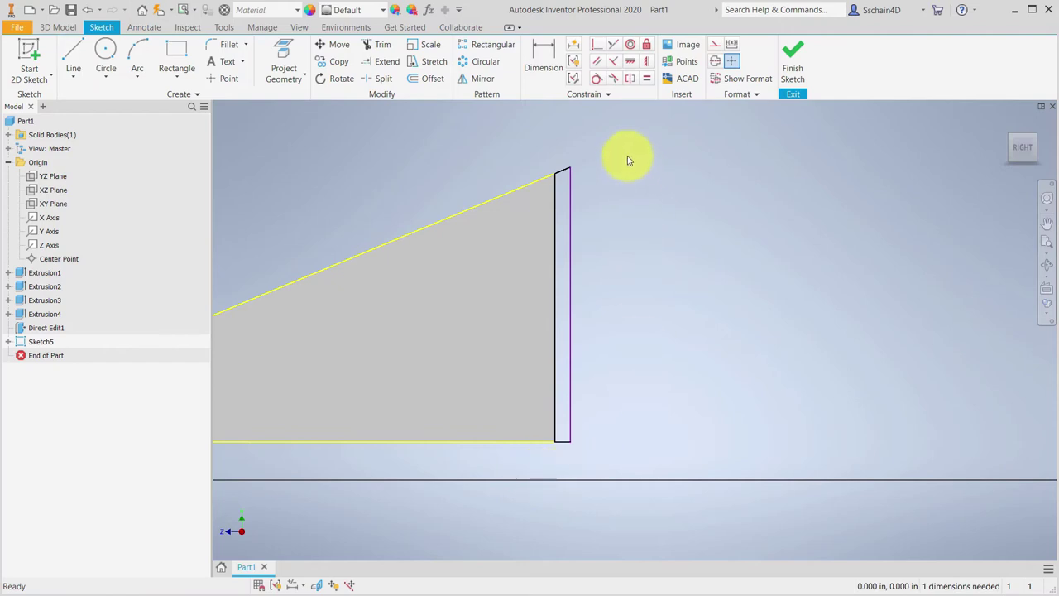
Make the strip's short top line collinear with the projected sloped top edge.
click(613, 44)
click(499, 191)
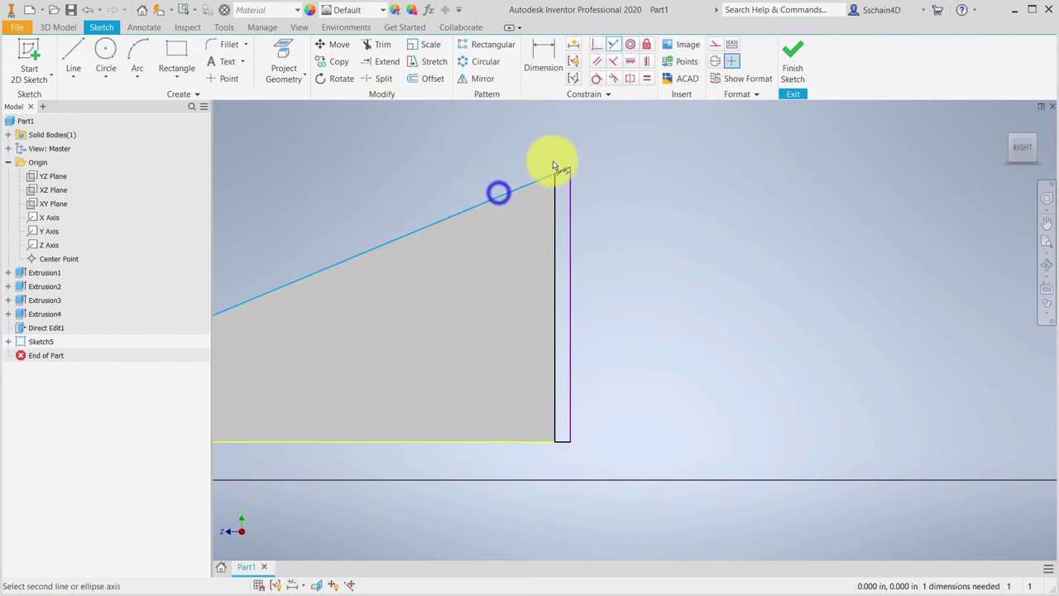
click(566, 171)
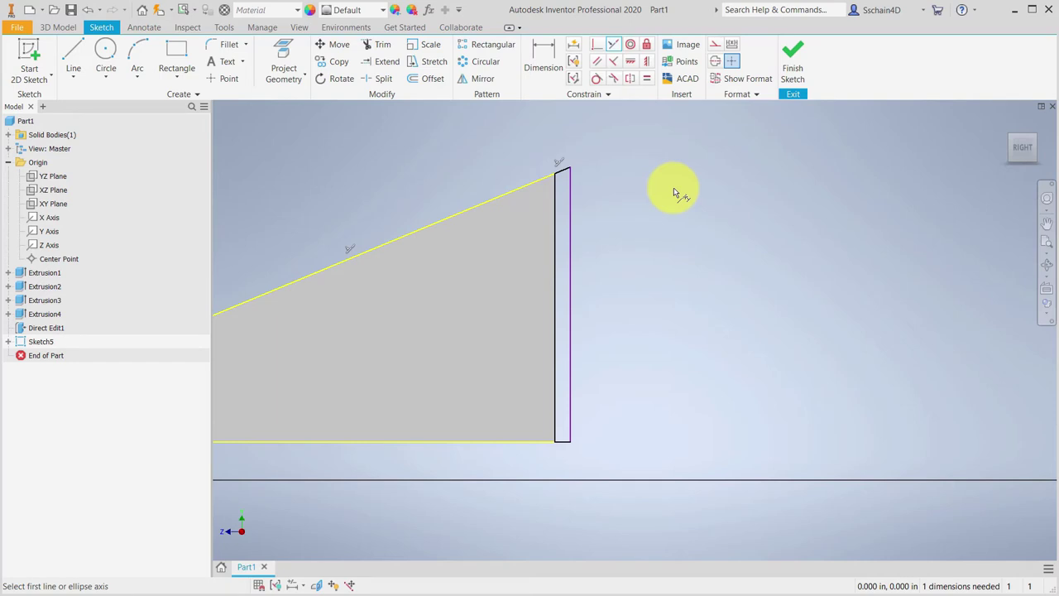
Dimension the strip's thickness between its two vertical lines as .1 in and finish the sketch.
click(548, 55)
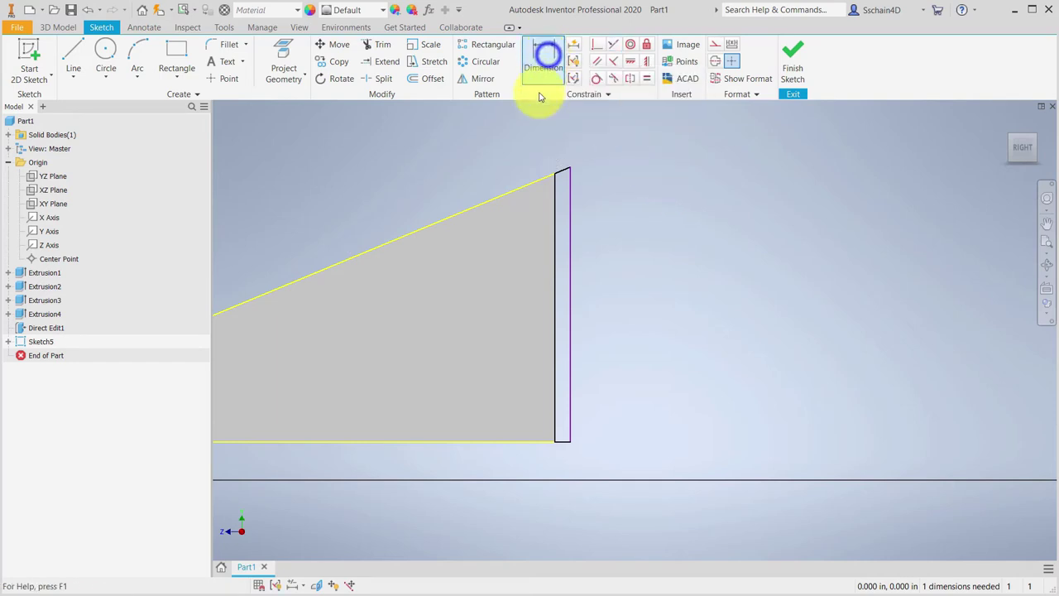
click(554, 272)
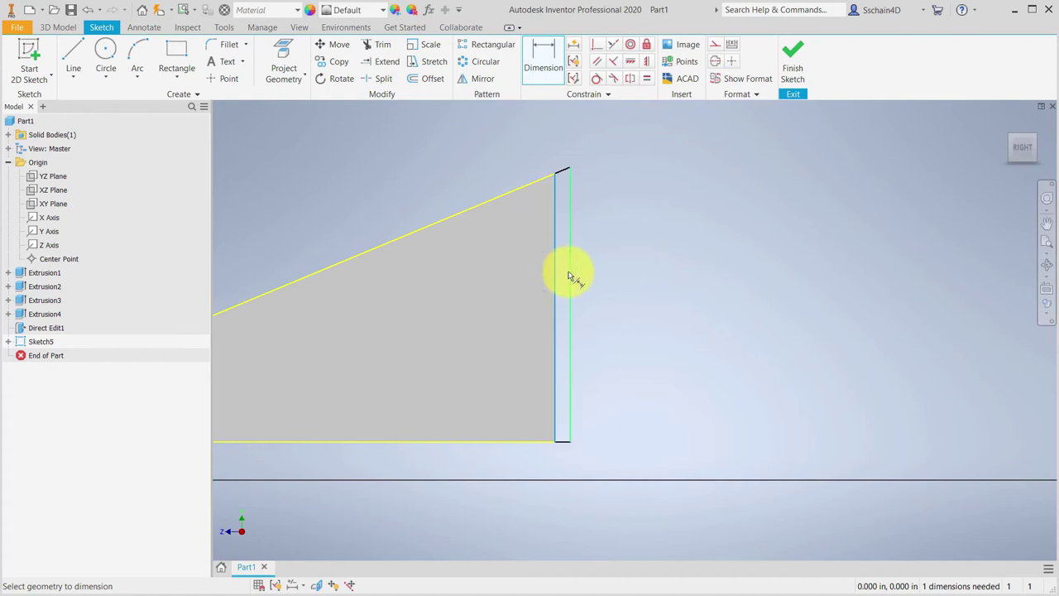
click(568, 273)
click(615, 274)
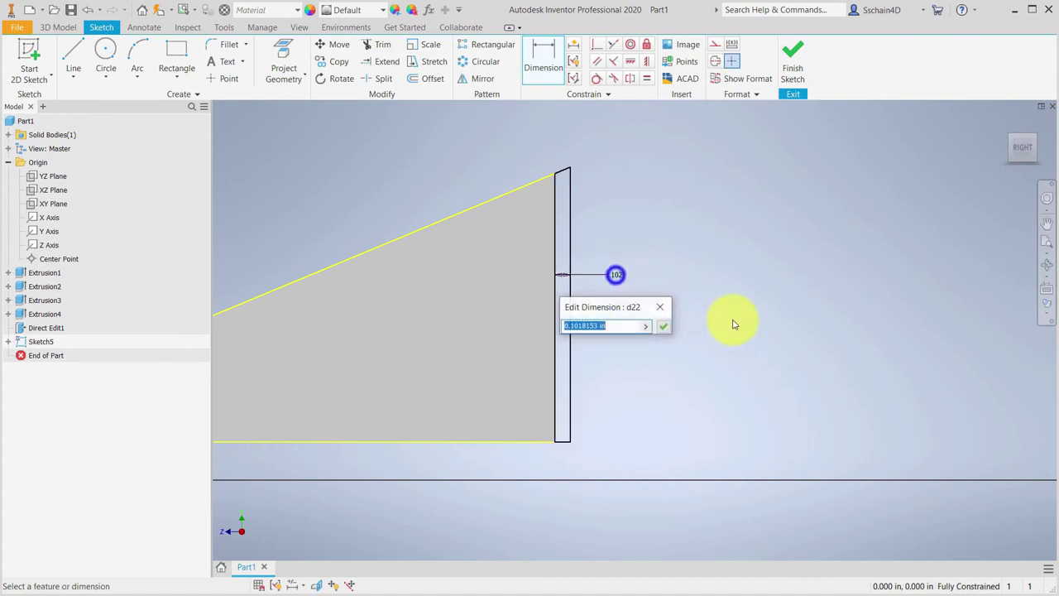
text(.1)
key(Return)
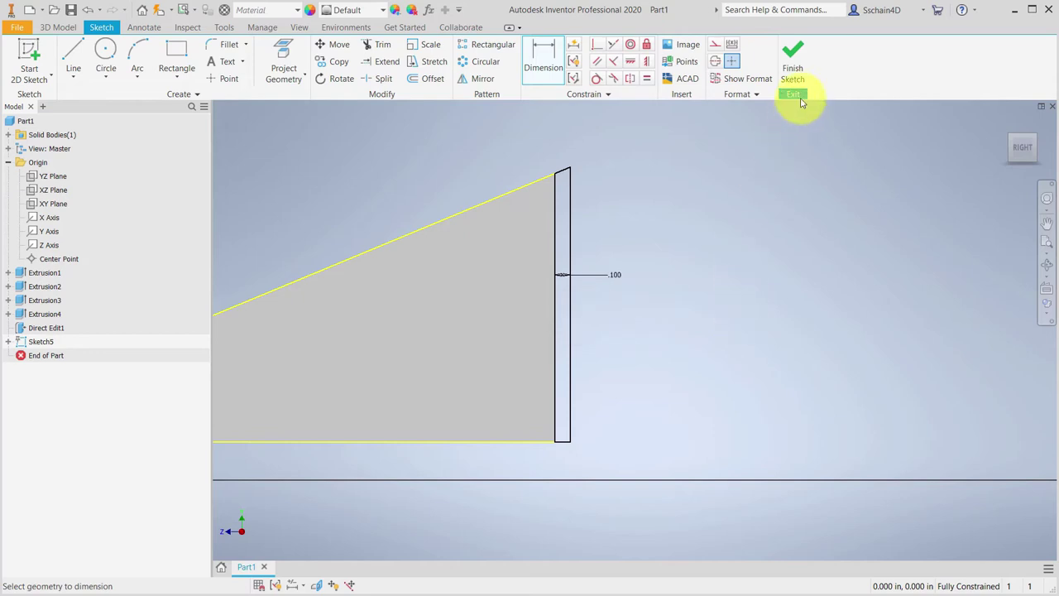
click(793, 54)
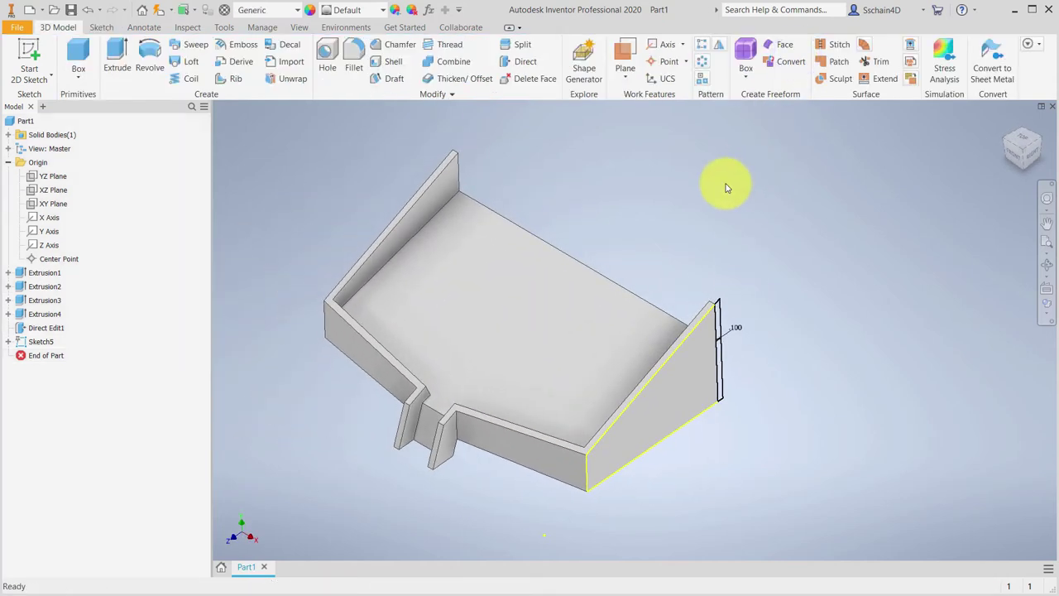
Extrude the strip profile in the flipped direction by distance d6, joining it to the body as a rear wall.
click(120, 53)
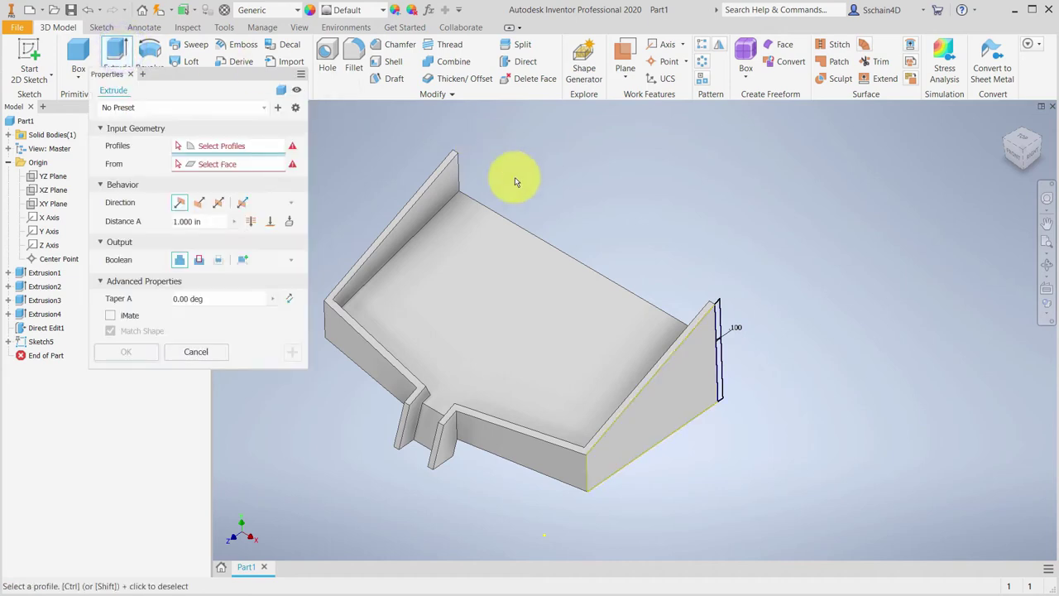
click(724, 314)
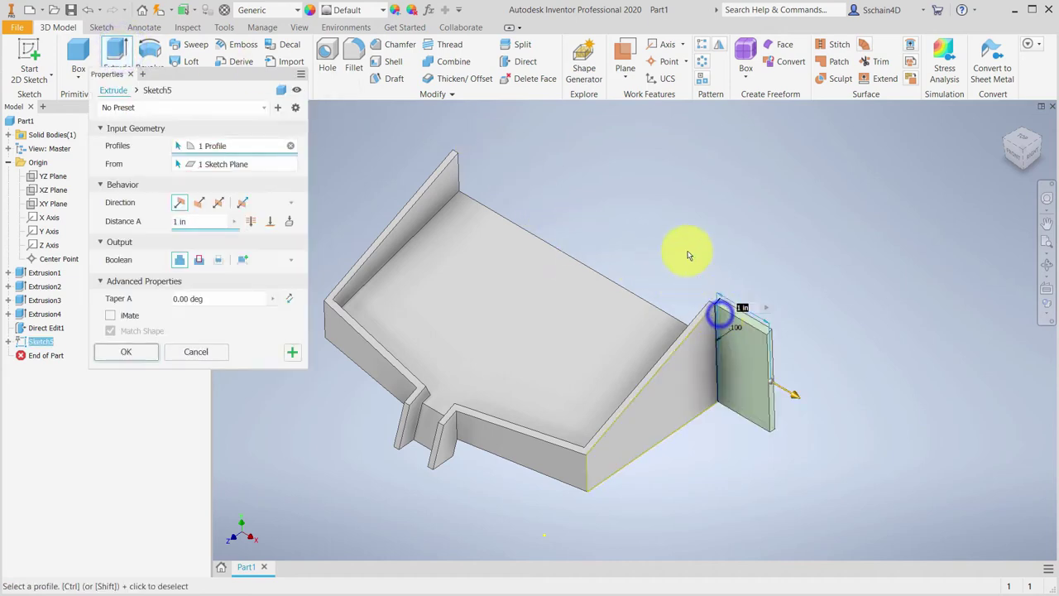
click(197, 202)
click(188, 224)
text(d)
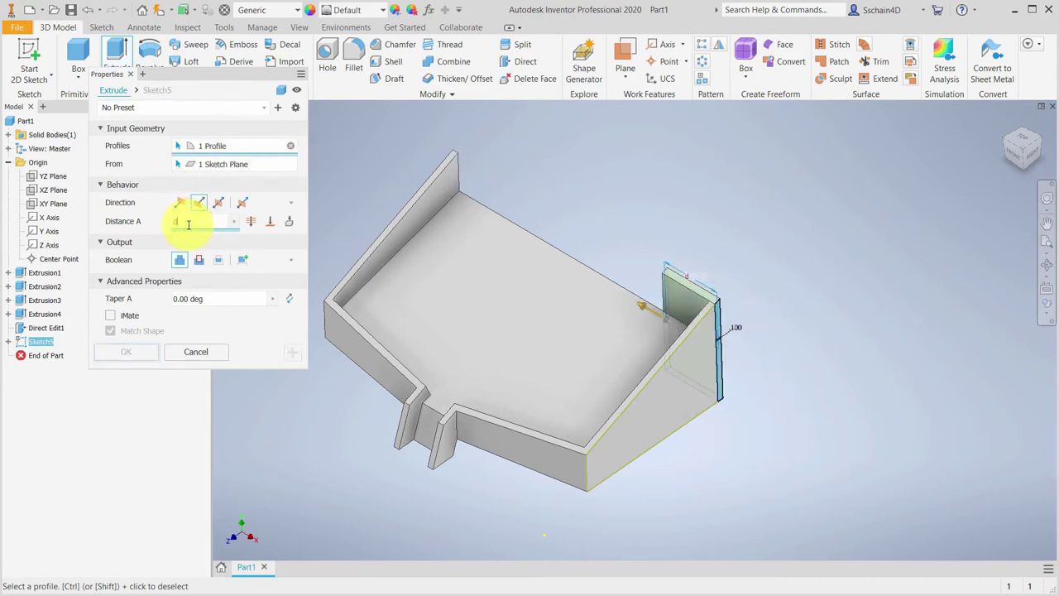
text(6)
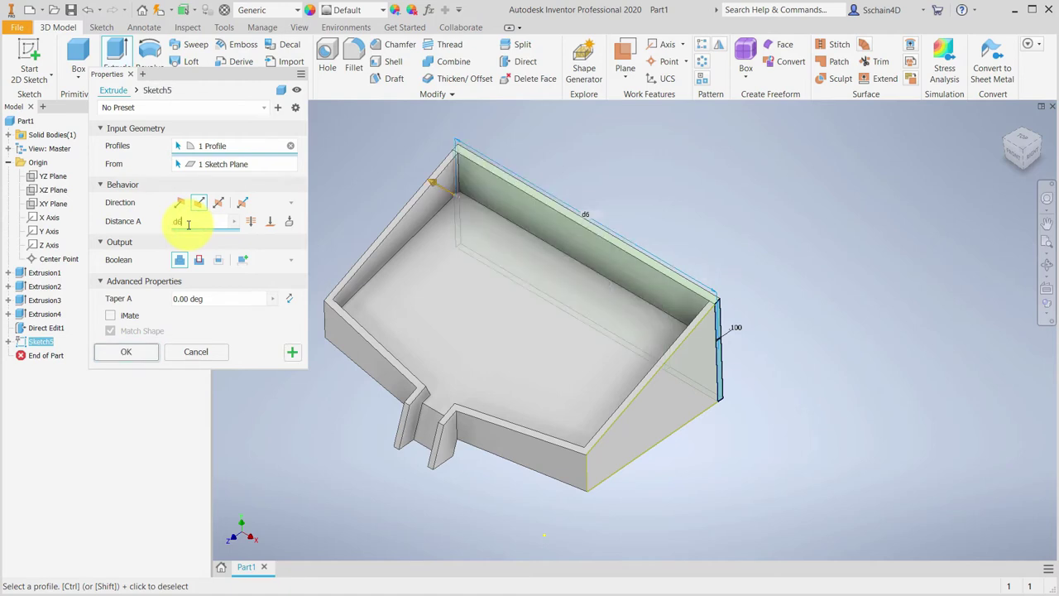
click(130, 349)
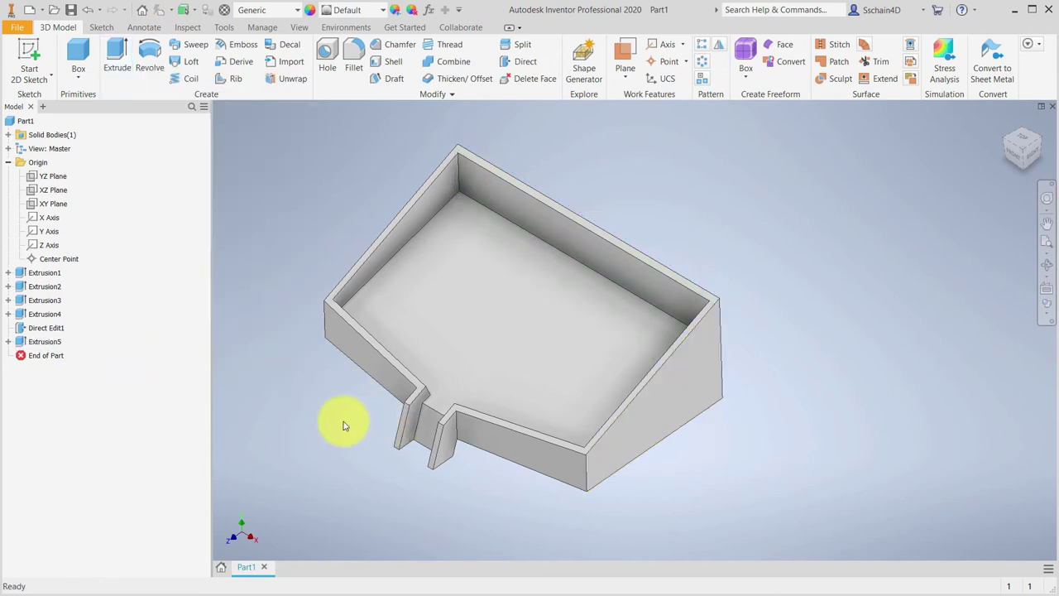
Fillet the edge where the tray floor drops into the front spout channel with a .35 in radius.
middle_drag(312, 385, 345, 395)
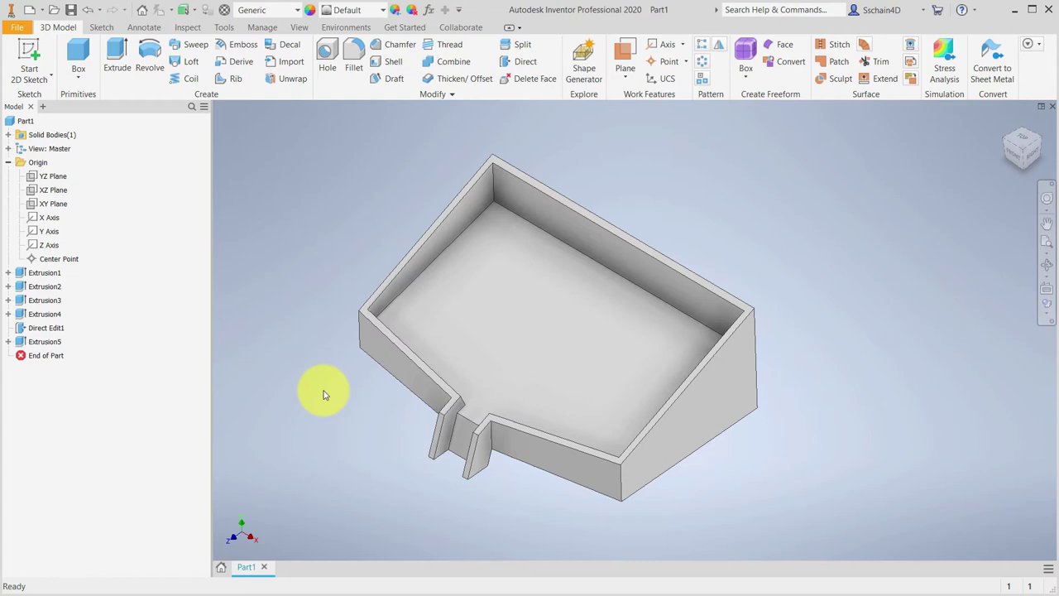
scroll(348, 397, up, 3)
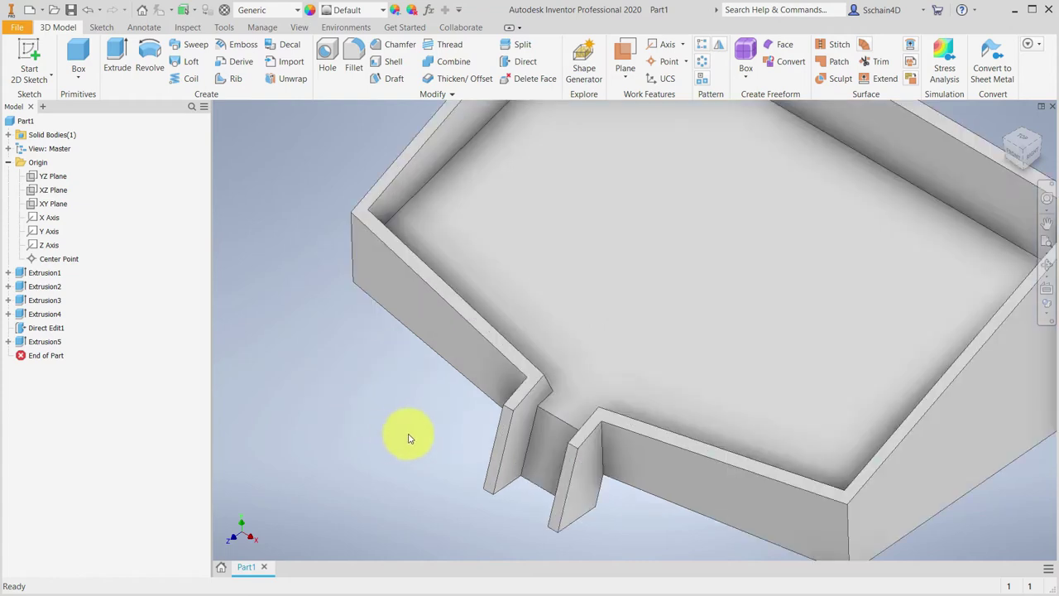
middle_drag(411, 436, 380, 387)
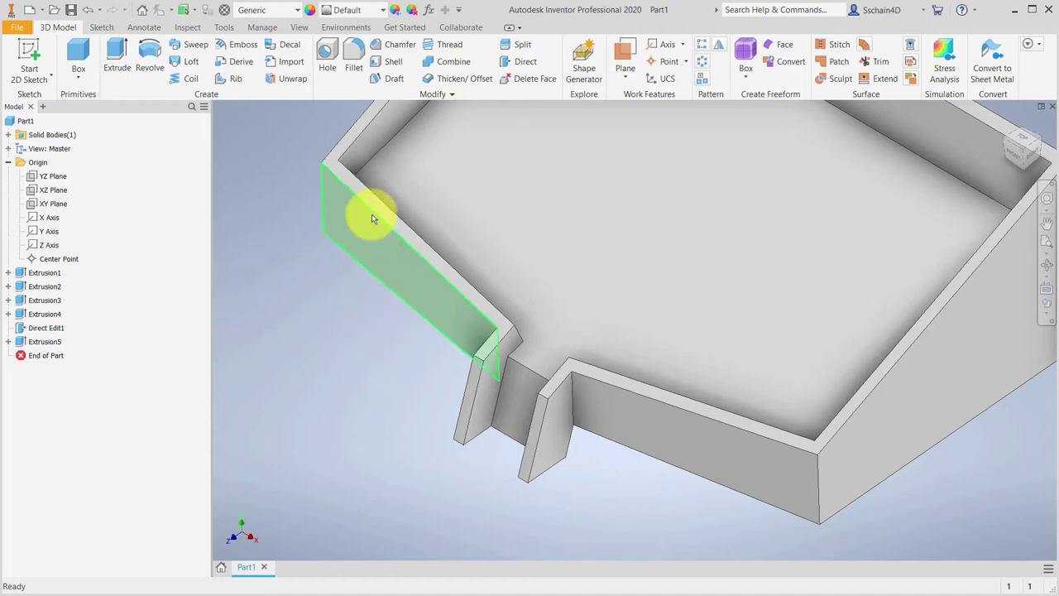
click(352, 52)
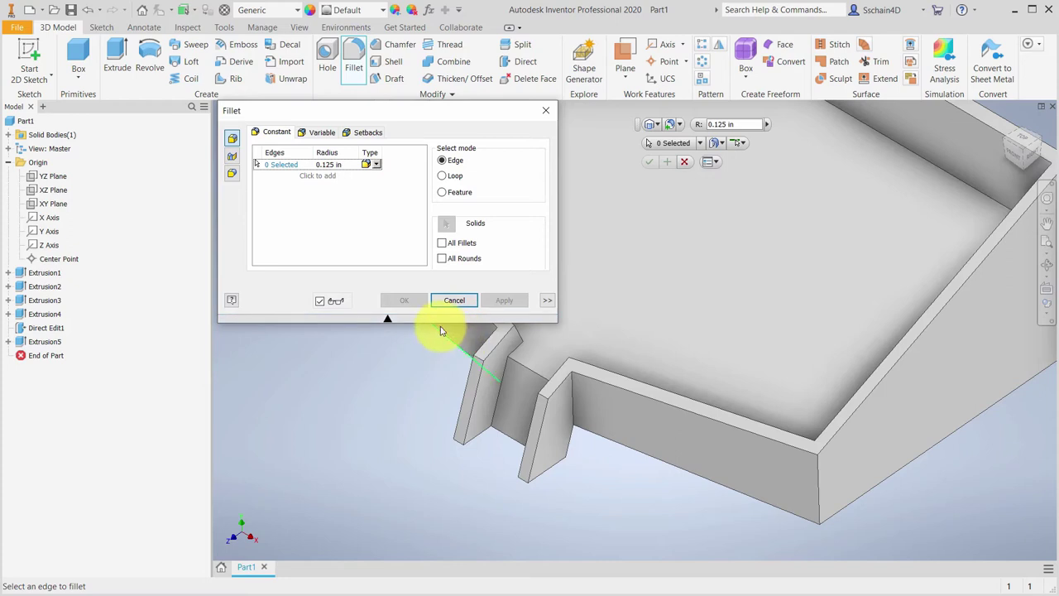
click(532, 368)
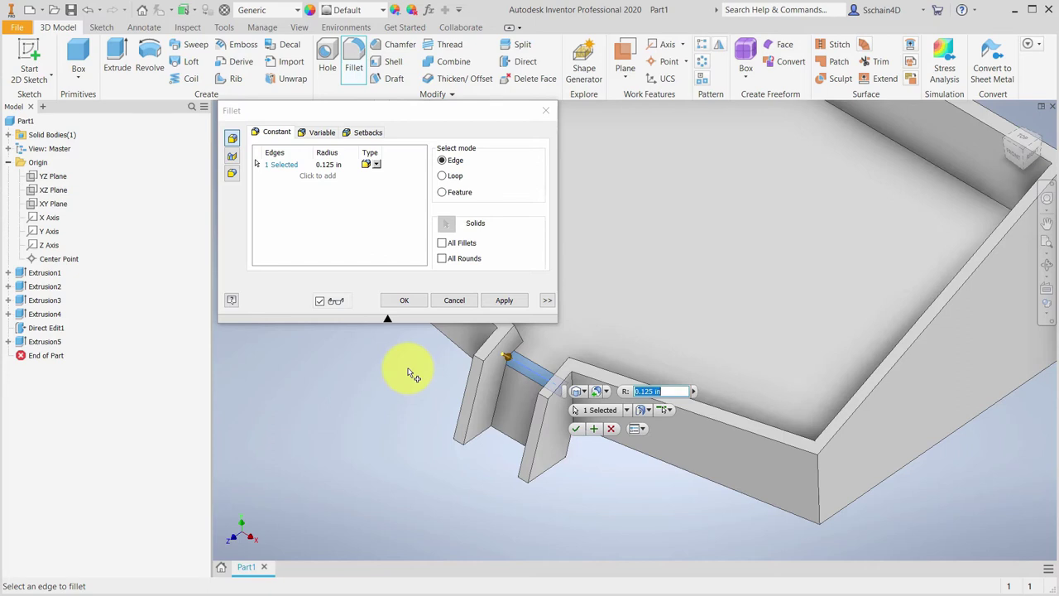
text(.35)
click(504, 300)
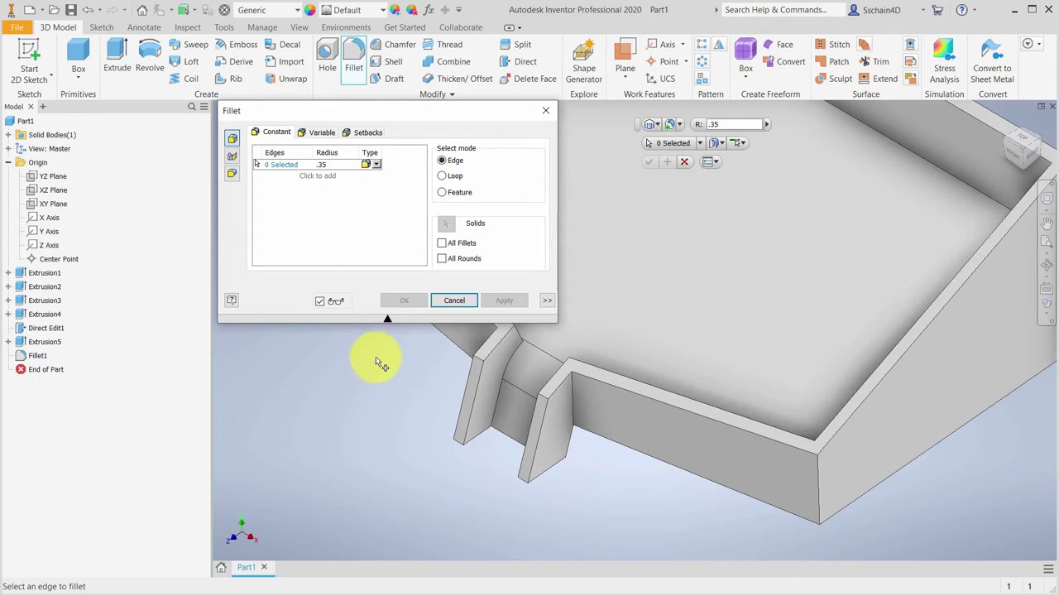
Fillet the two outer corners between spout and front walls and the tray's four inner vertical corners with a .35 in radius.
middle_drag(380, 363, 398, 376)
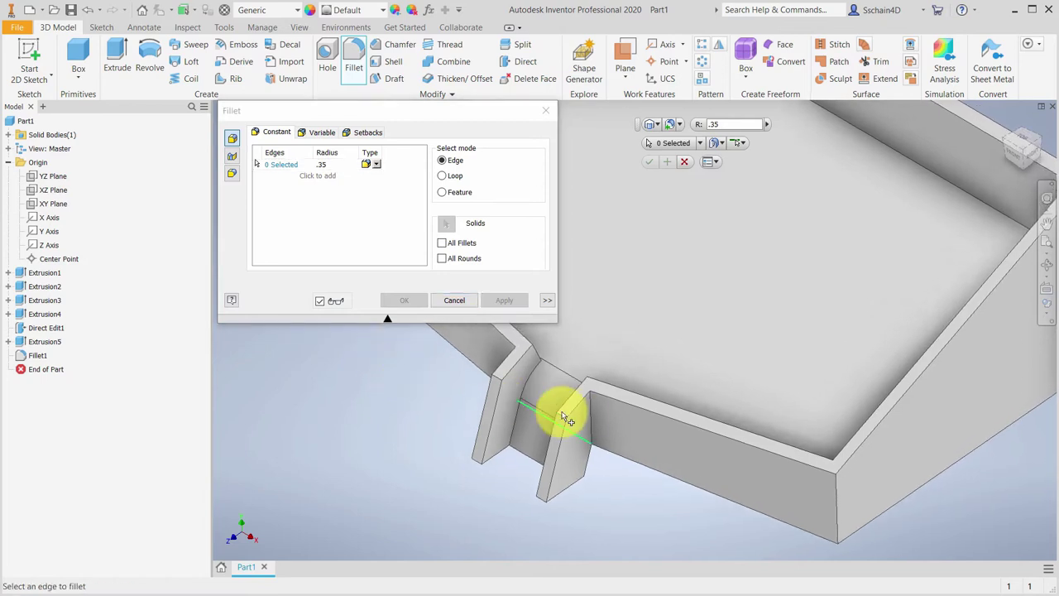
click(591, 420)
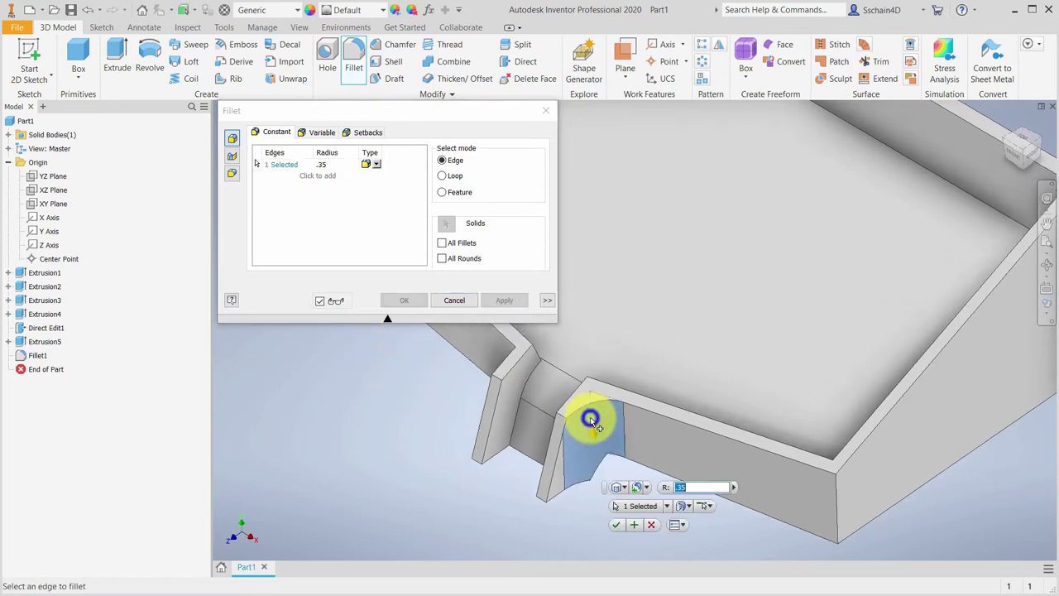
click(519, 376)
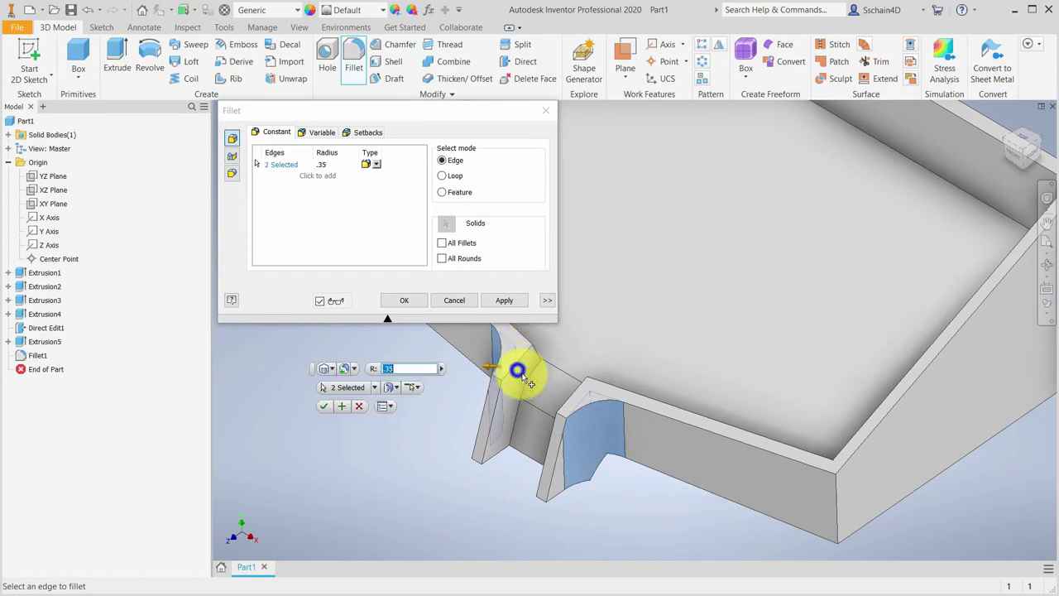
click(837, 468)
middle_drag(698, 359, 791, 454)
click(579, 324)
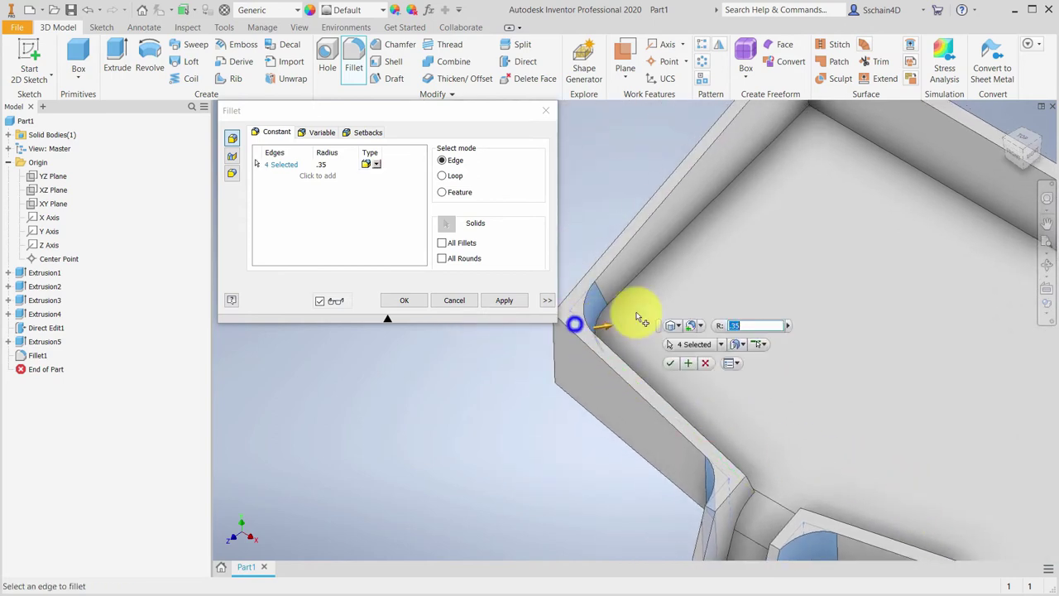
middle_drag(832, 217, 696, 258)
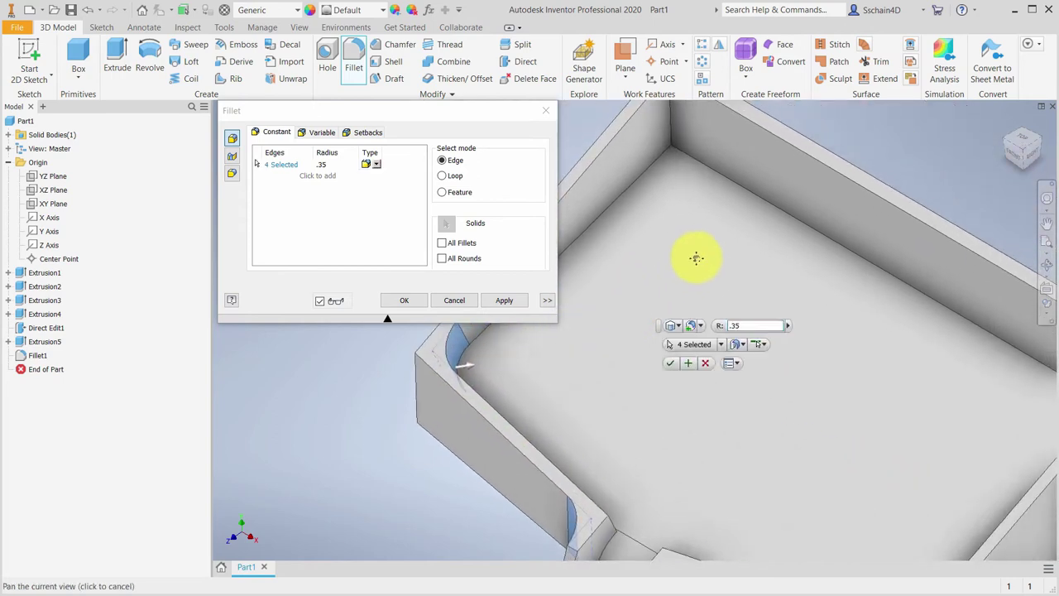
click(671, 132)
middle_drag(905, 378, 861, 234)
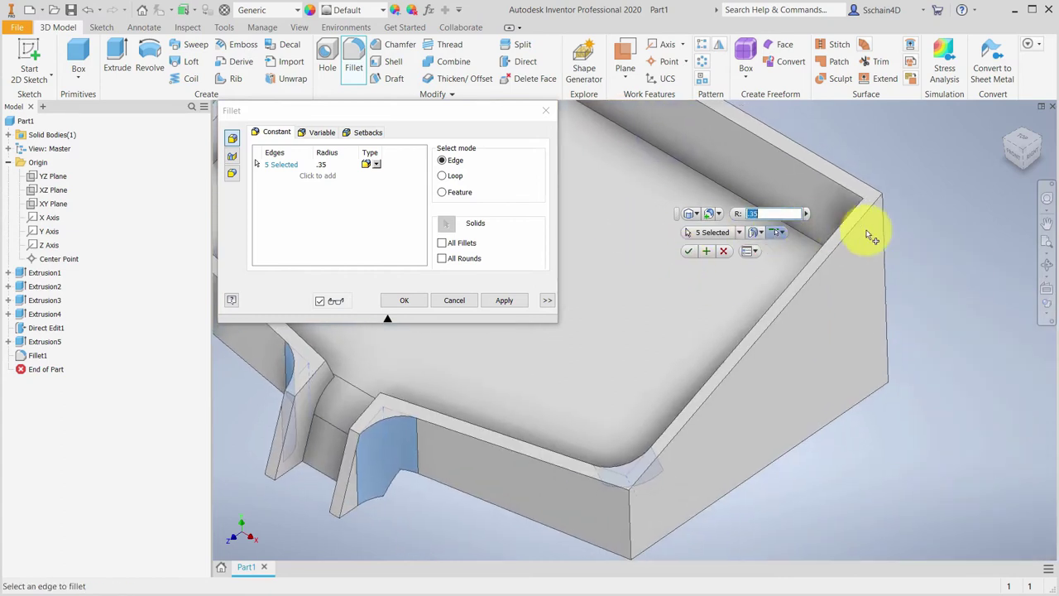
click(866, 243)
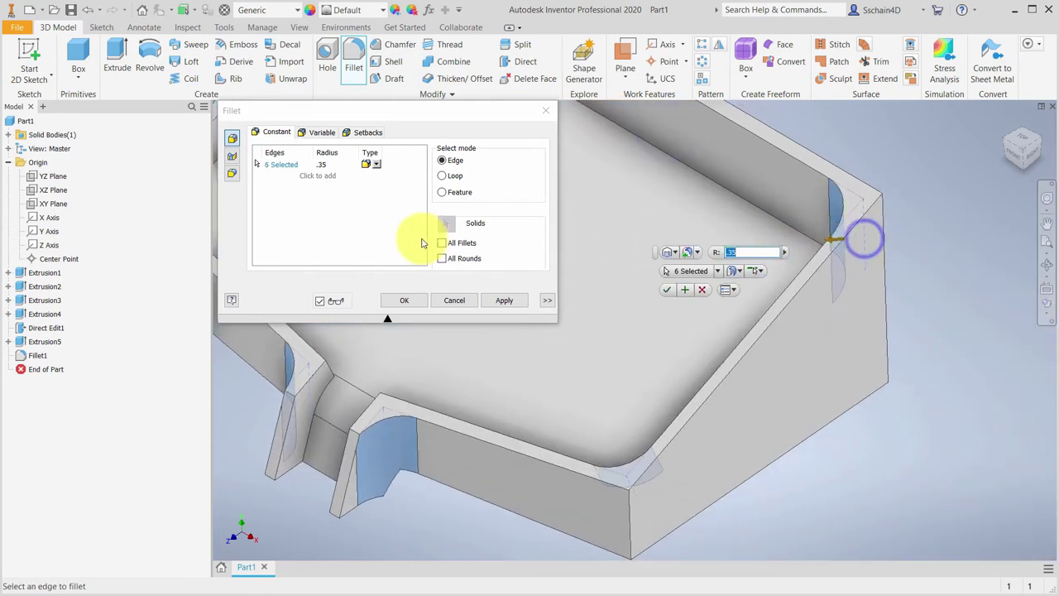
click(506, 303)
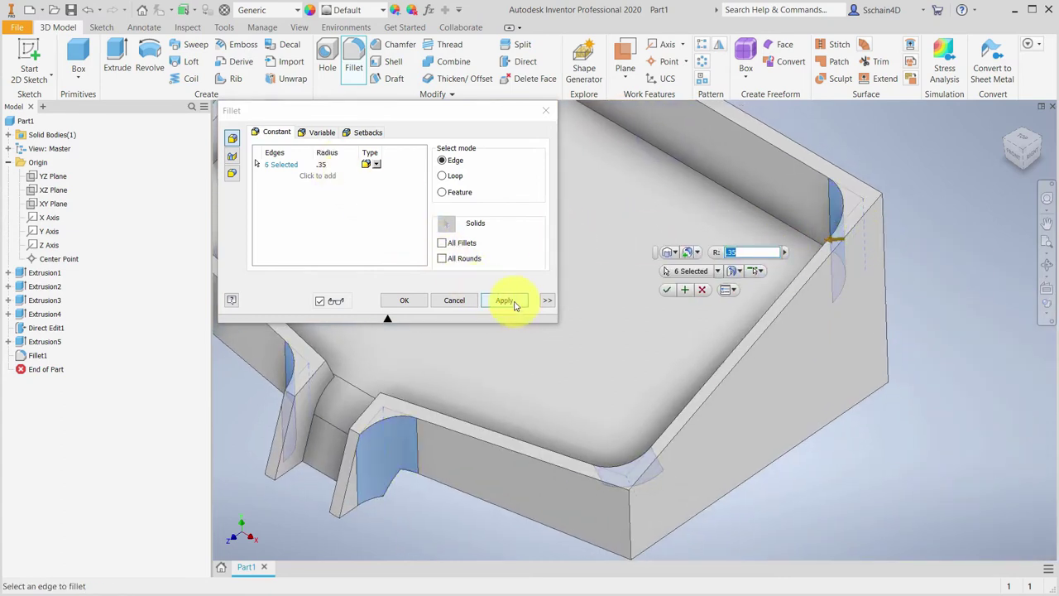
Fillet the lower tip edges of both spout side walls with a .1 in radius.
middle_drag(441, 387, 647, 394)
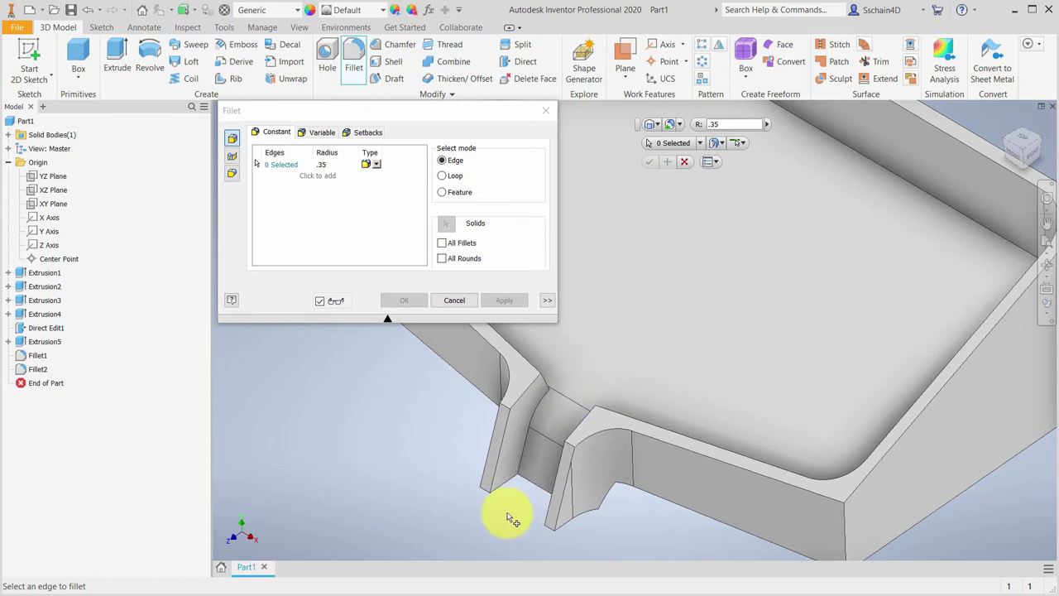
scroll(506, 522, up, 3)
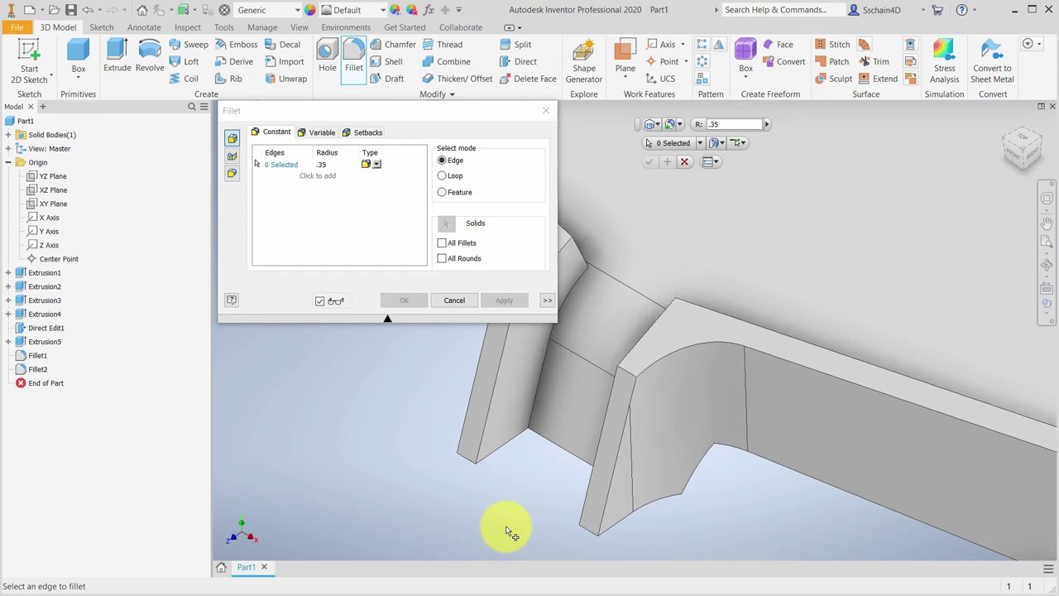
click(465, 467)
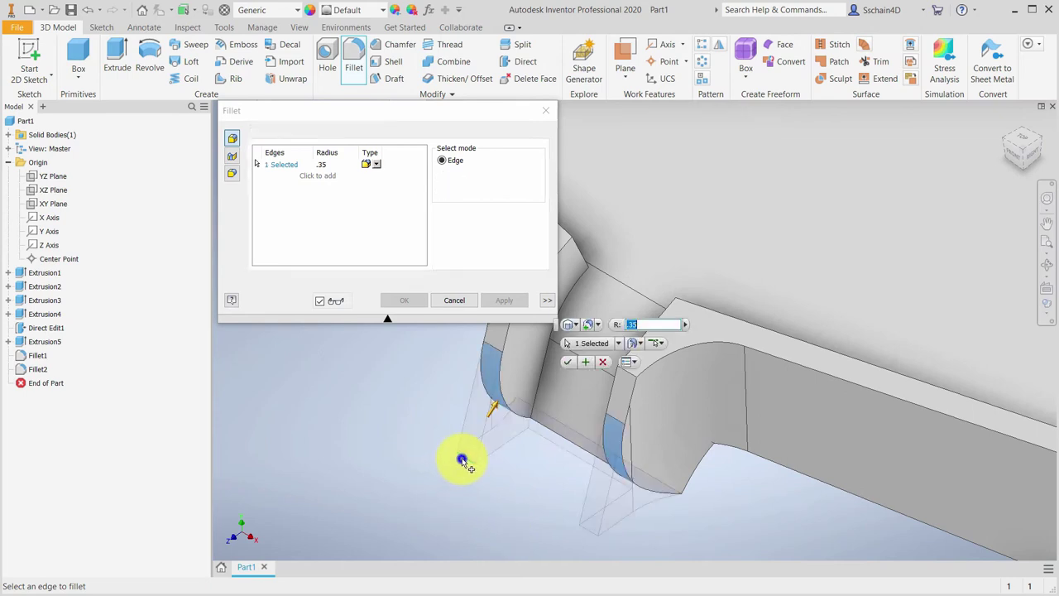
click(592, 534)
click(328, 164)
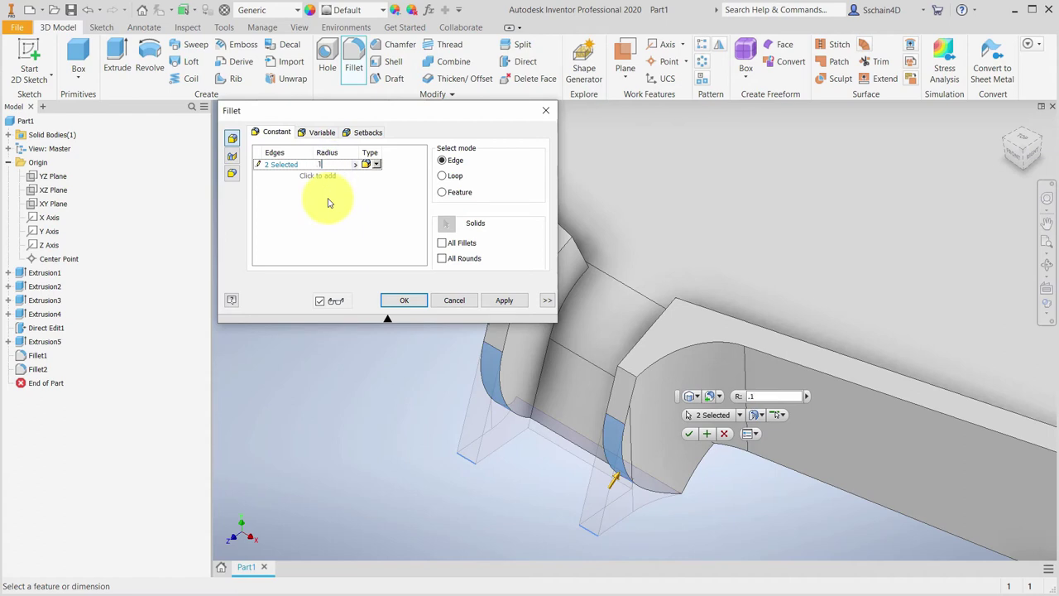
click(503, 300)
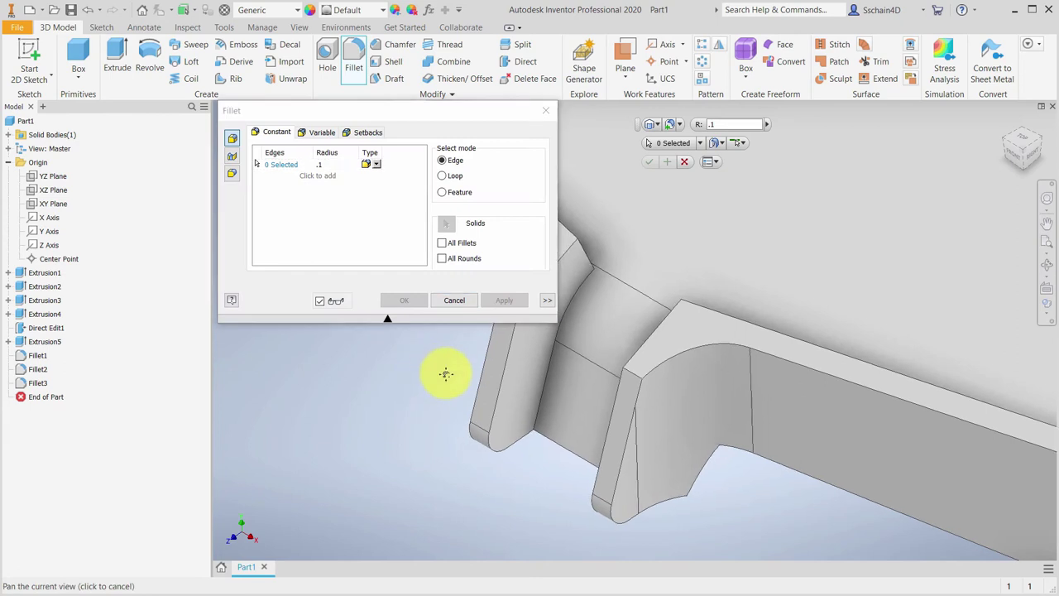
Fillet the upper front edges of both spout side walls with a .45 in radius.
middle_drag(442, 371, 539, 366)
click(626, 304)
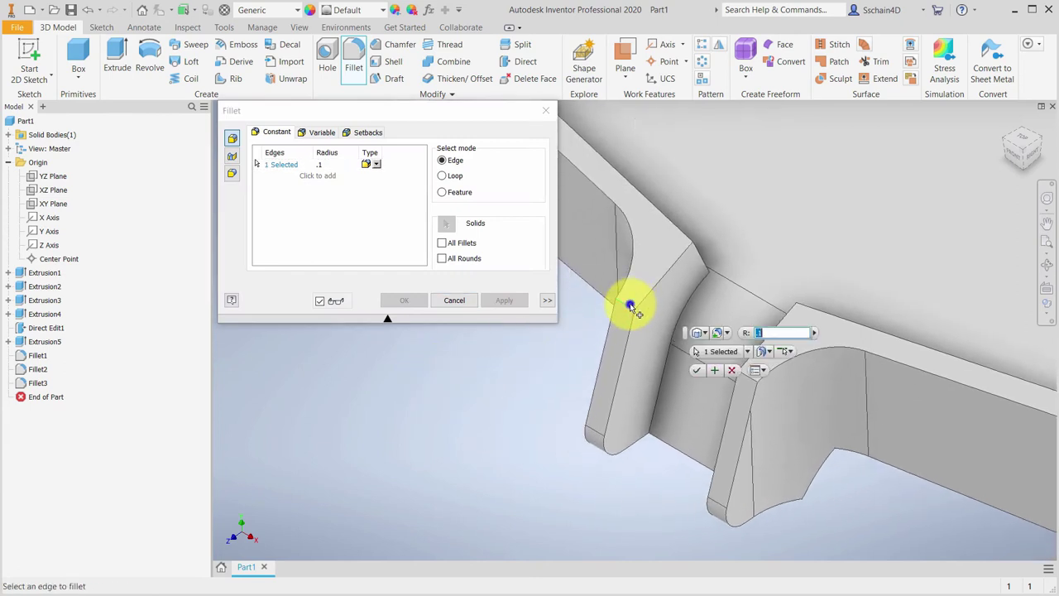
click(747, 379)
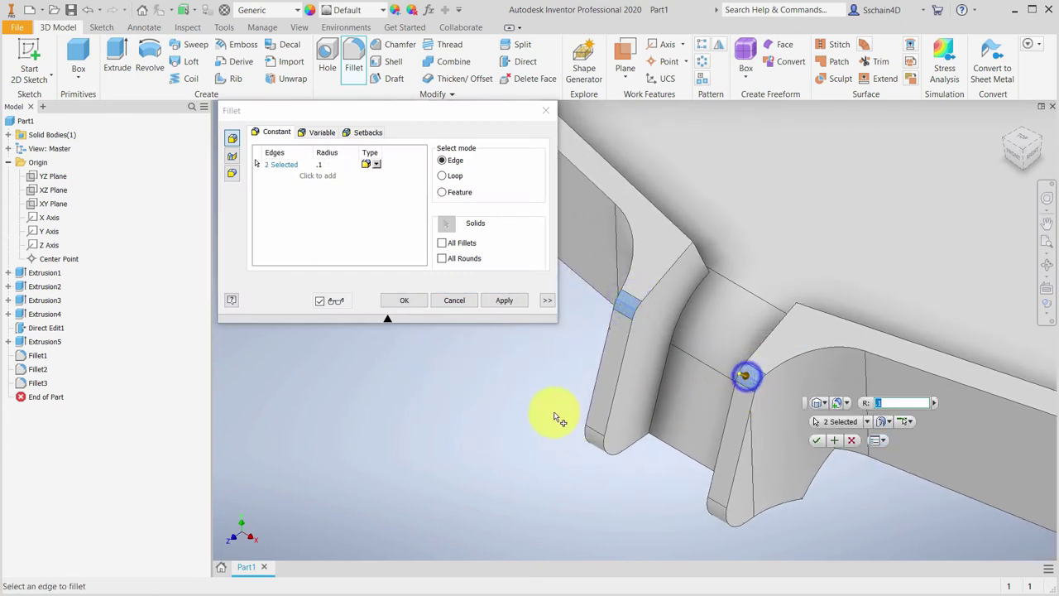
click(330, 160)
click(332, 163)
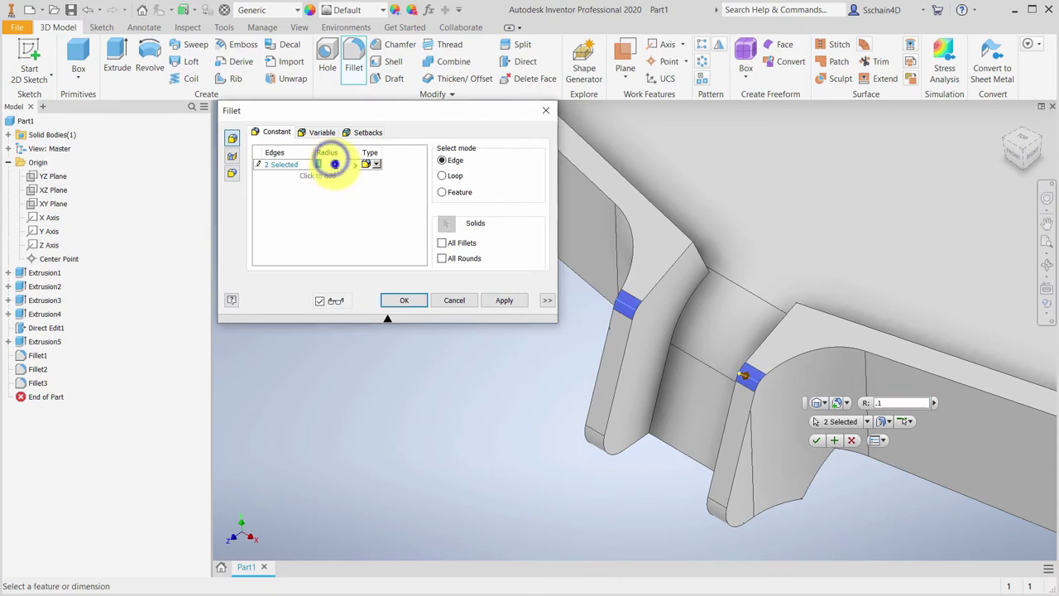
key(BackSpace)
text(45)
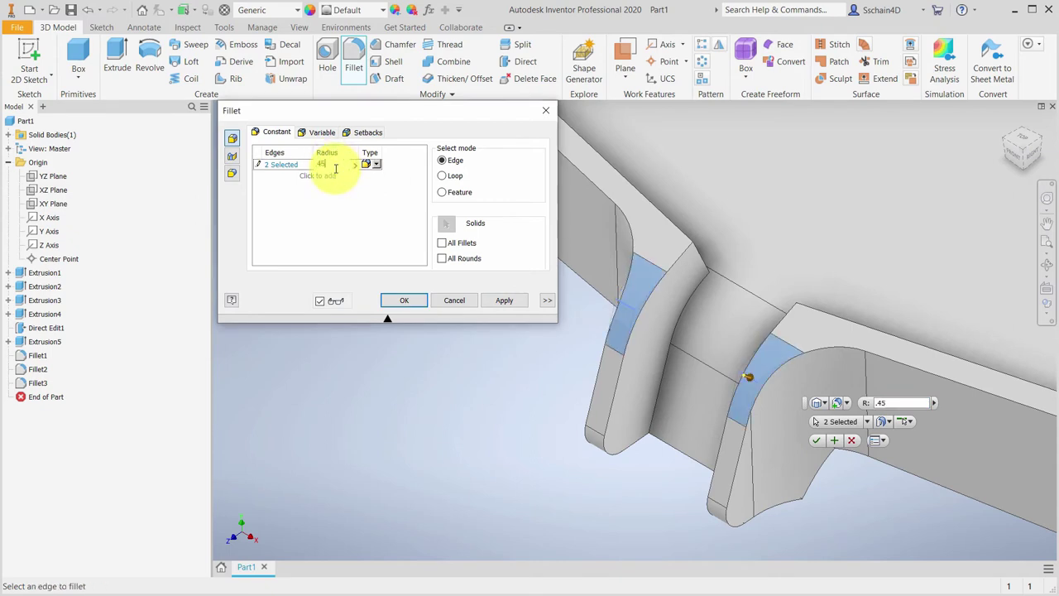
click(502, 298)
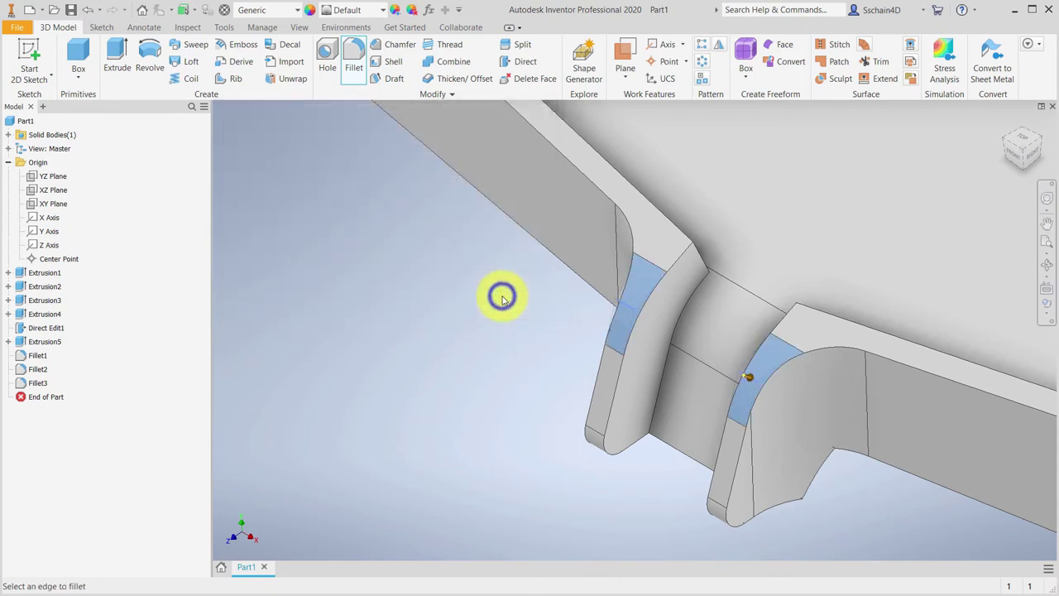
Fillet the two inner corners at the spout entrance and the tray's four outer vertical corners with a .45 in radius.
click(696, 251)
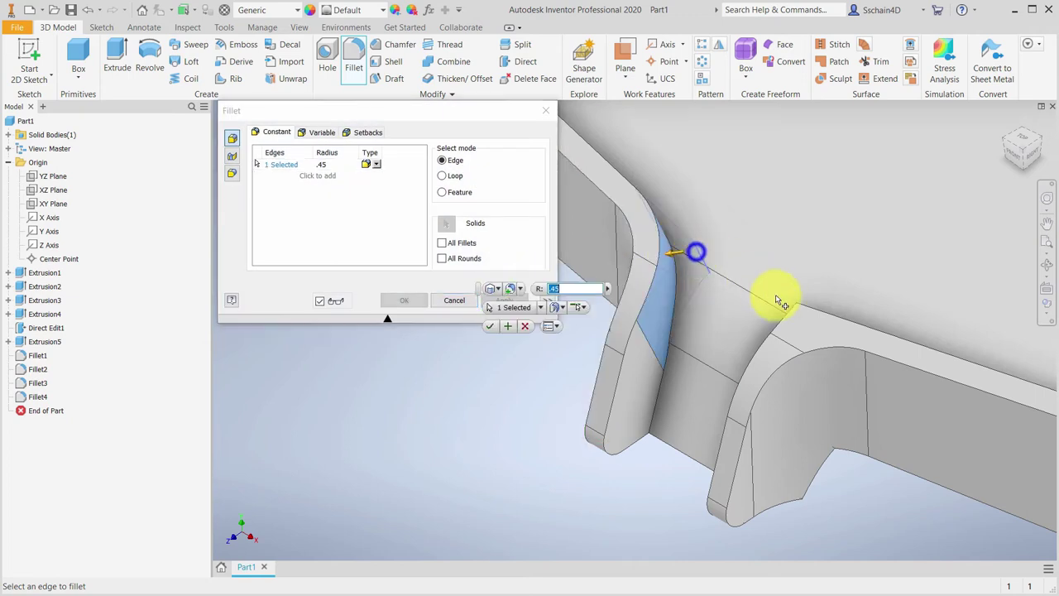
click(796, 313)
scroll(686, 352, down, 3)
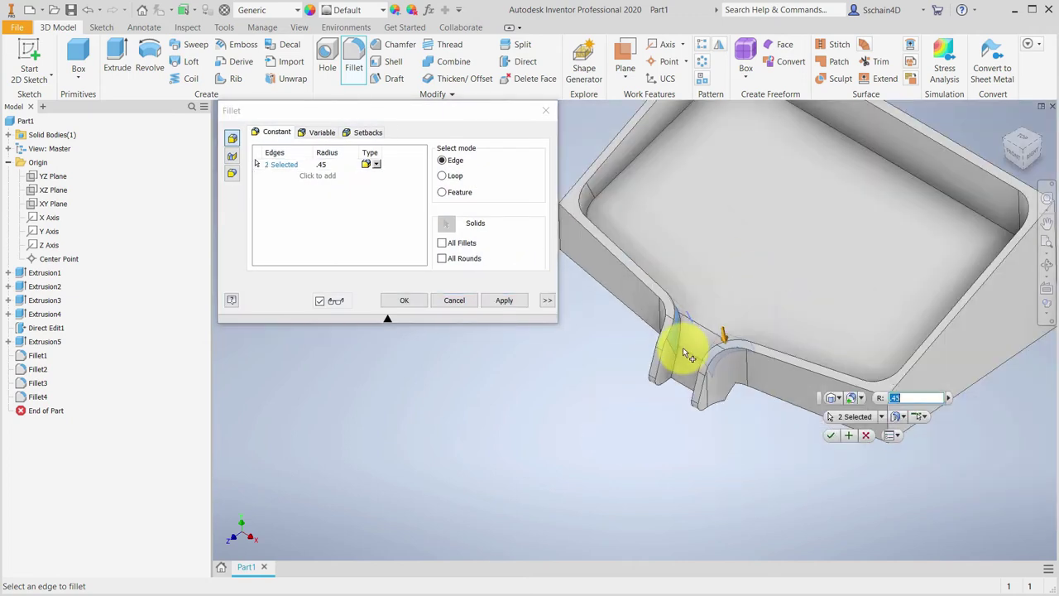
middle_drag(603, 265, 661, 203)
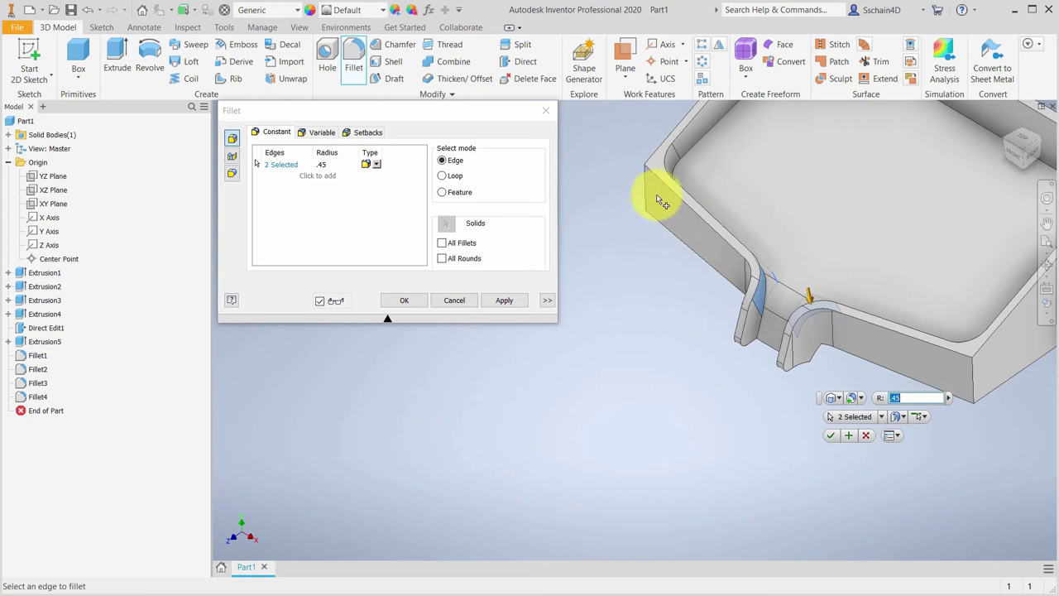
click(644, 185)
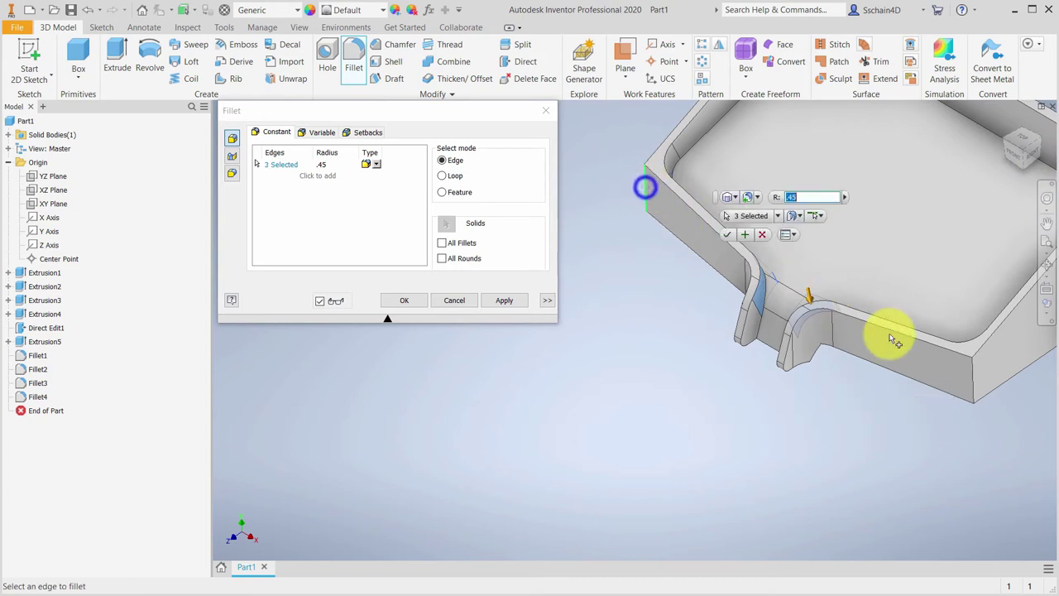
click(973, 379)
shift+middle_drag(816, 372, 866, 427)
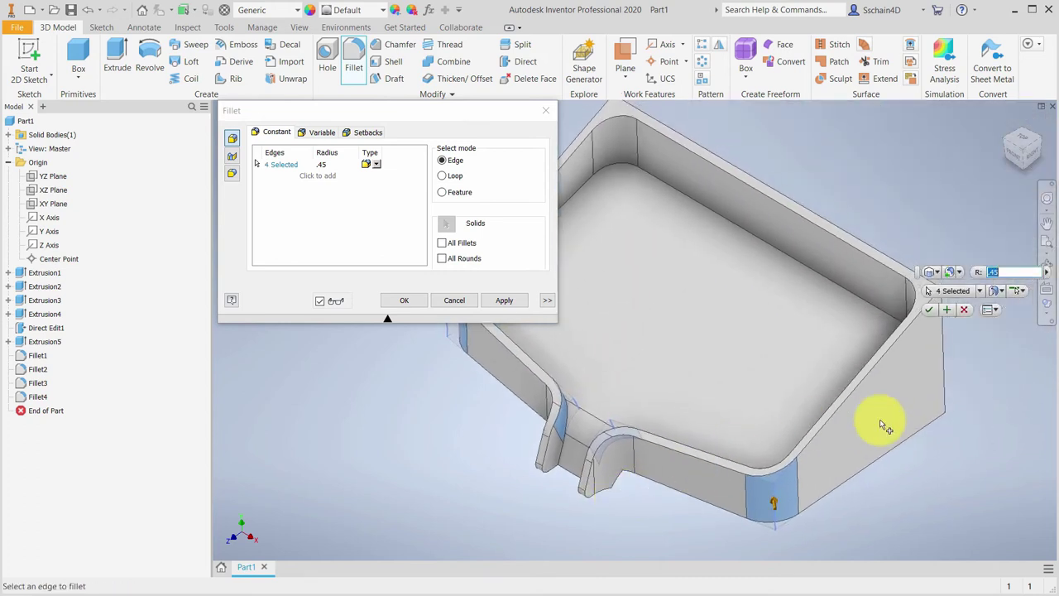
click(941, 382)
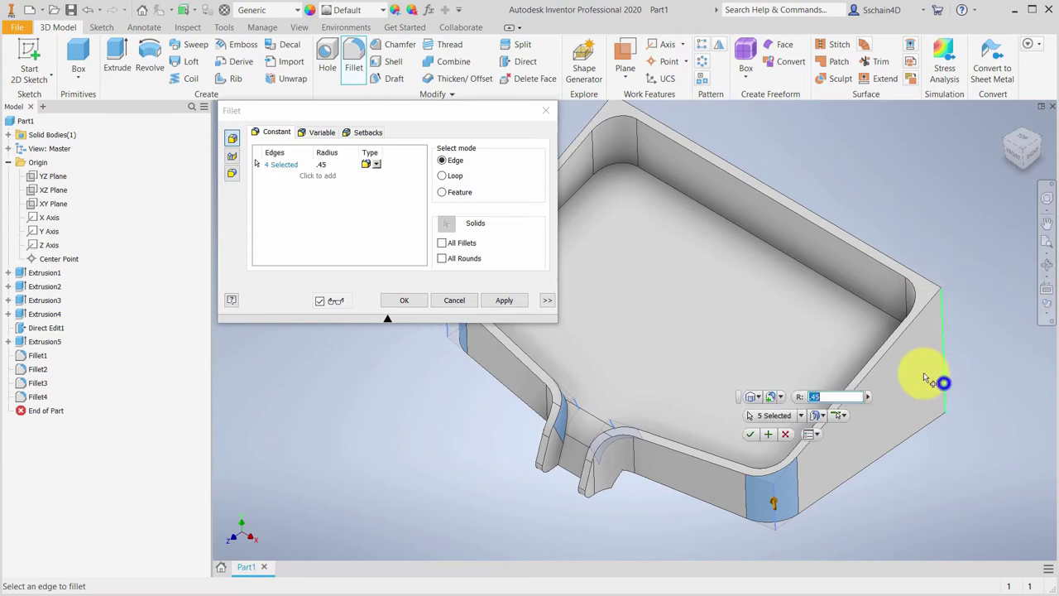
click(615, 112)
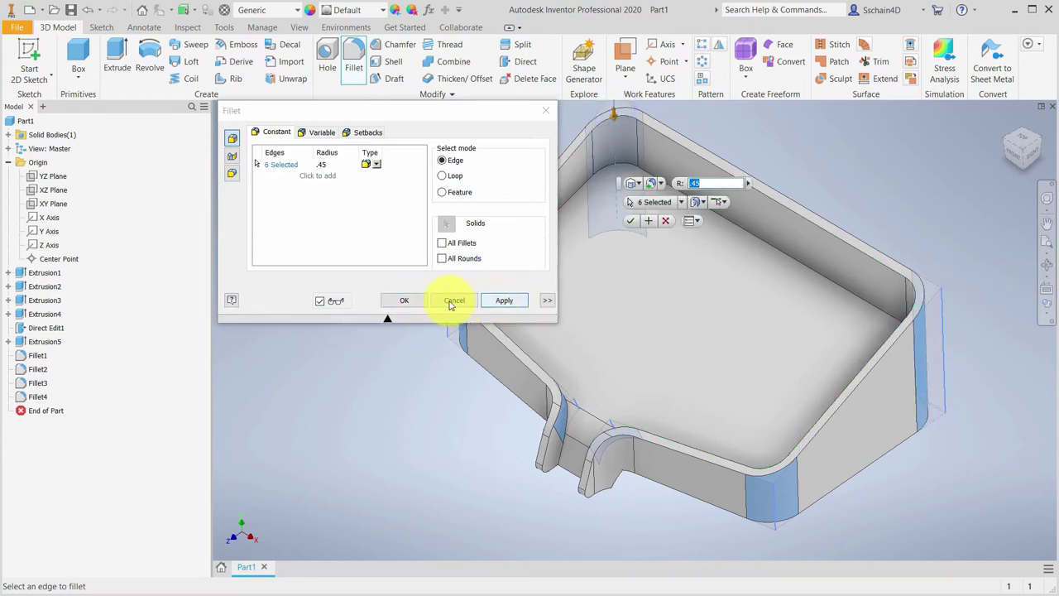
click(508, 299)
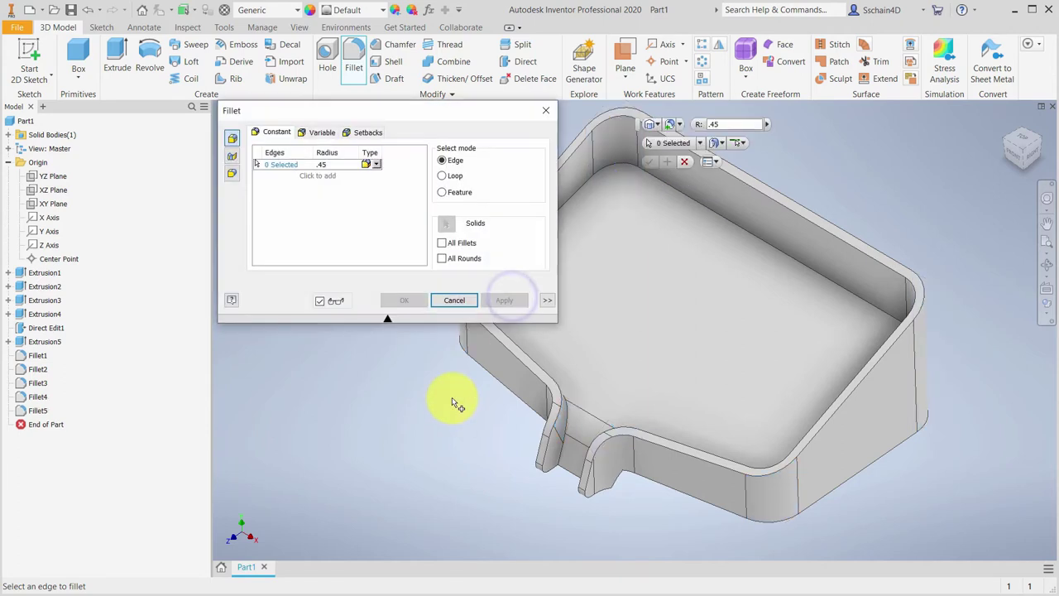
Fillet the inner bottom edge running around the recessed floor and into the spout with a .2 in radius.
shift+middle_drag(454, 403, 570, 411)
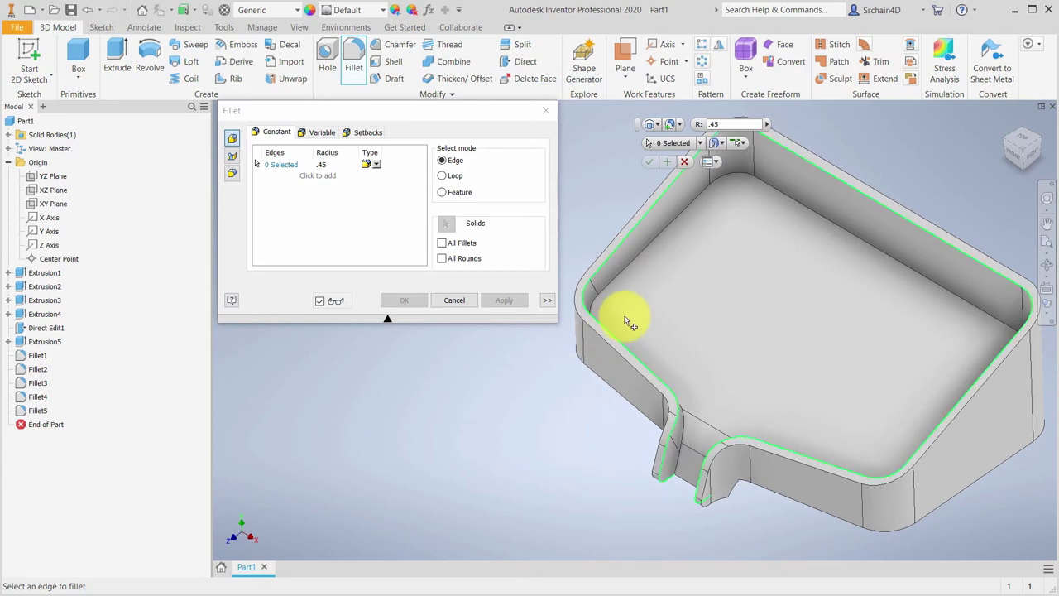
click(627, 273)
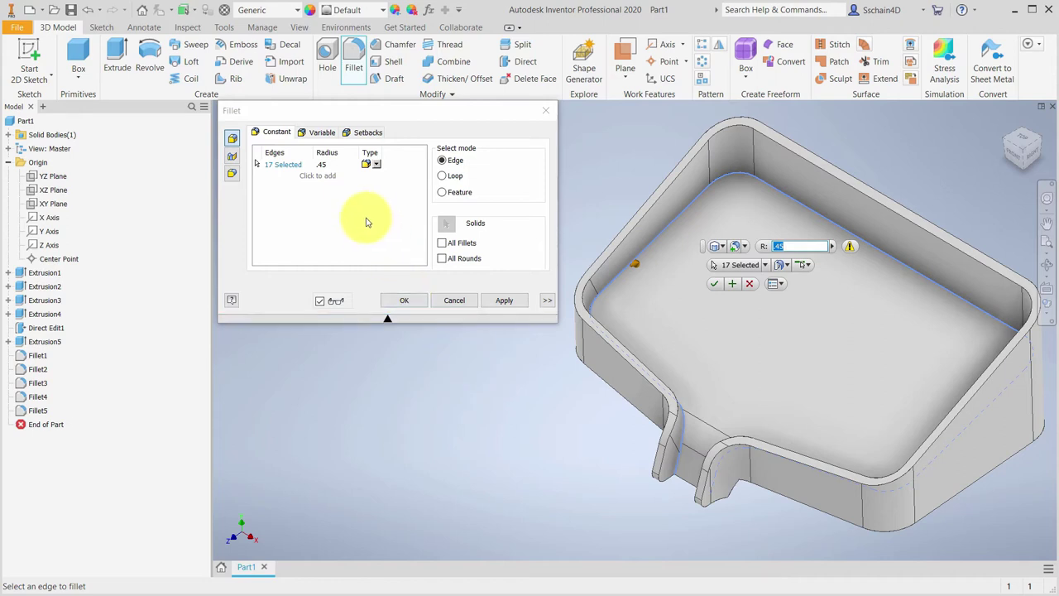
click(322, 163)
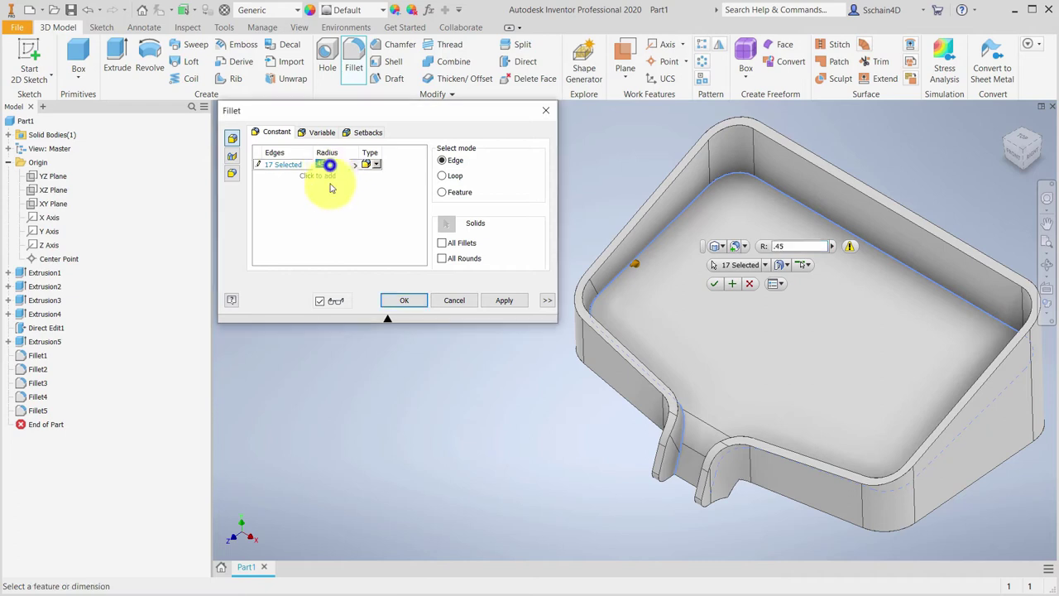
key(BackSpace)
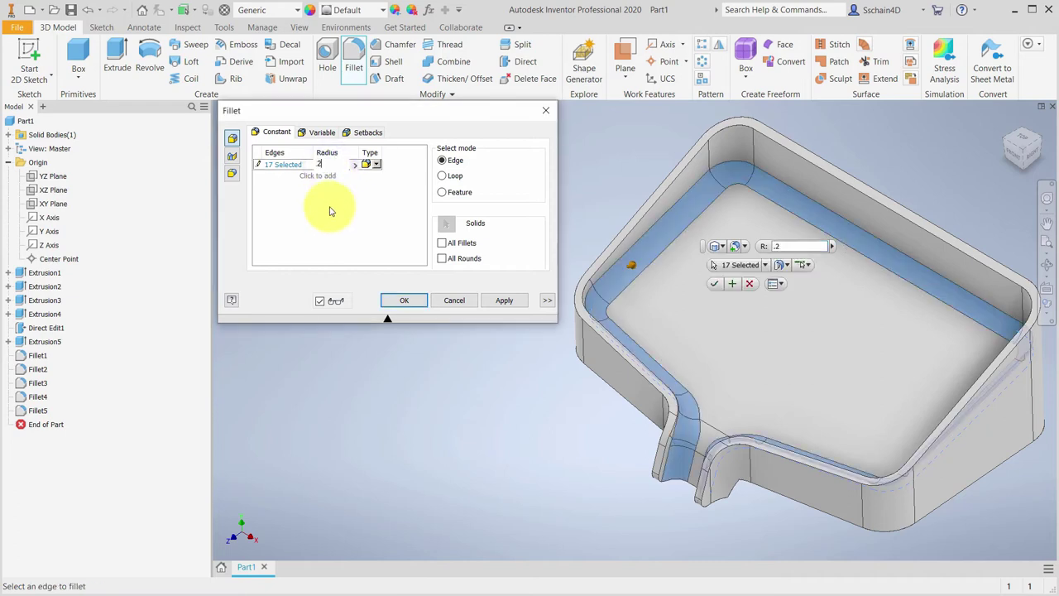
click(403, 301)
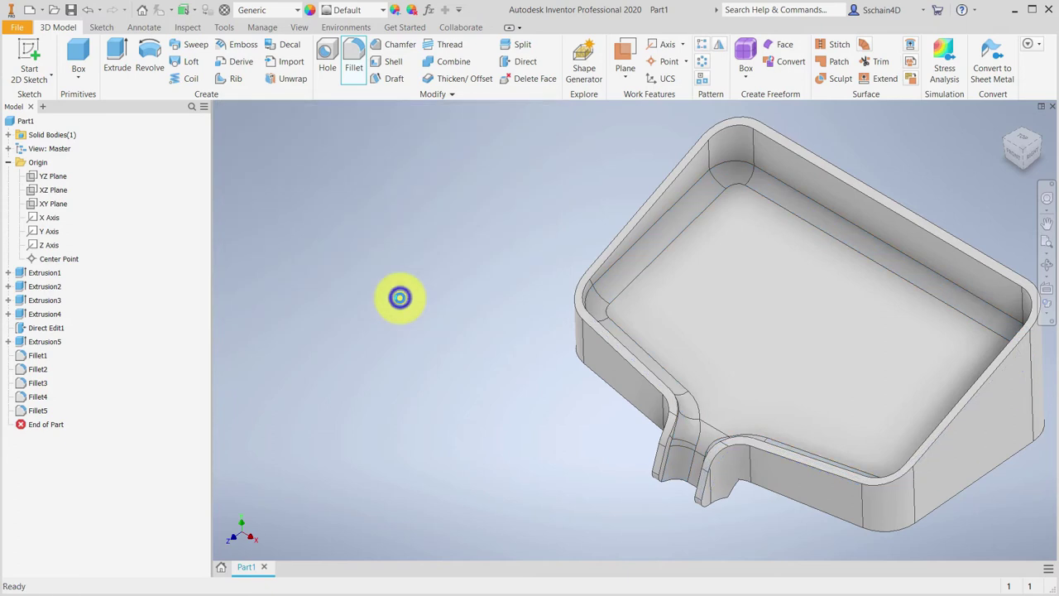
Chamfer the bottom edge beneath the spout, where it meets the tray's underside, with a .1 in distance.
middle_drag(487, 355, 348, 361)
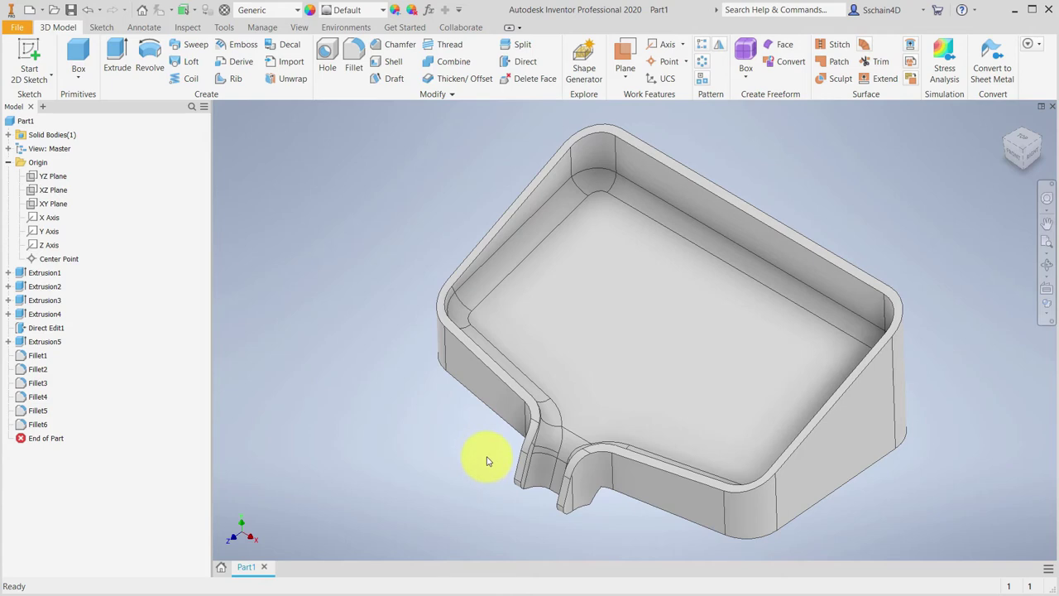
shift+middle_drag(488, 461, 461, 137)
shift+middle_drag(464, 302, 414, 249)
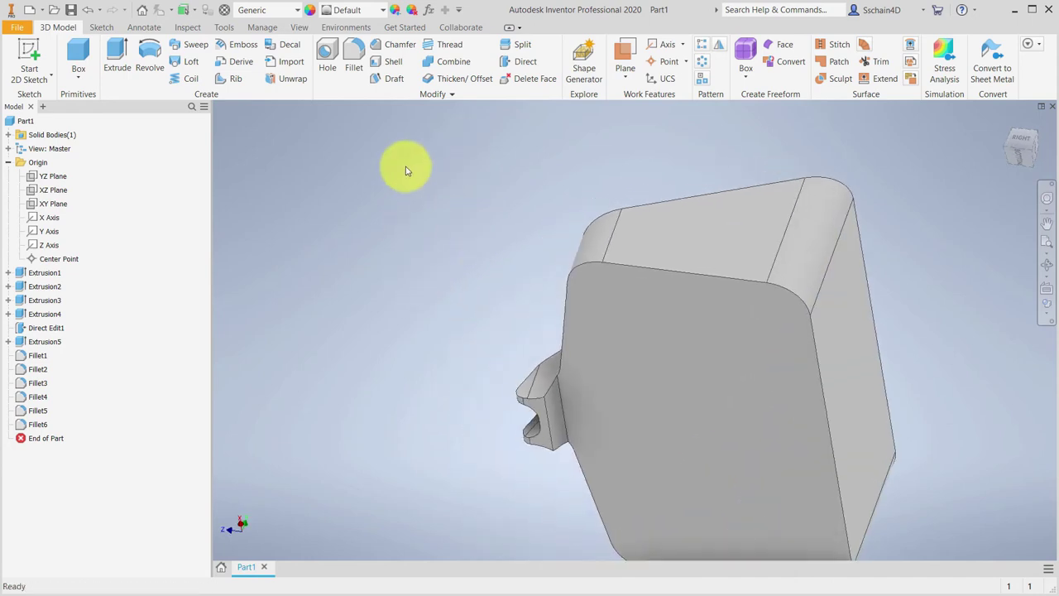
click(395, 50)
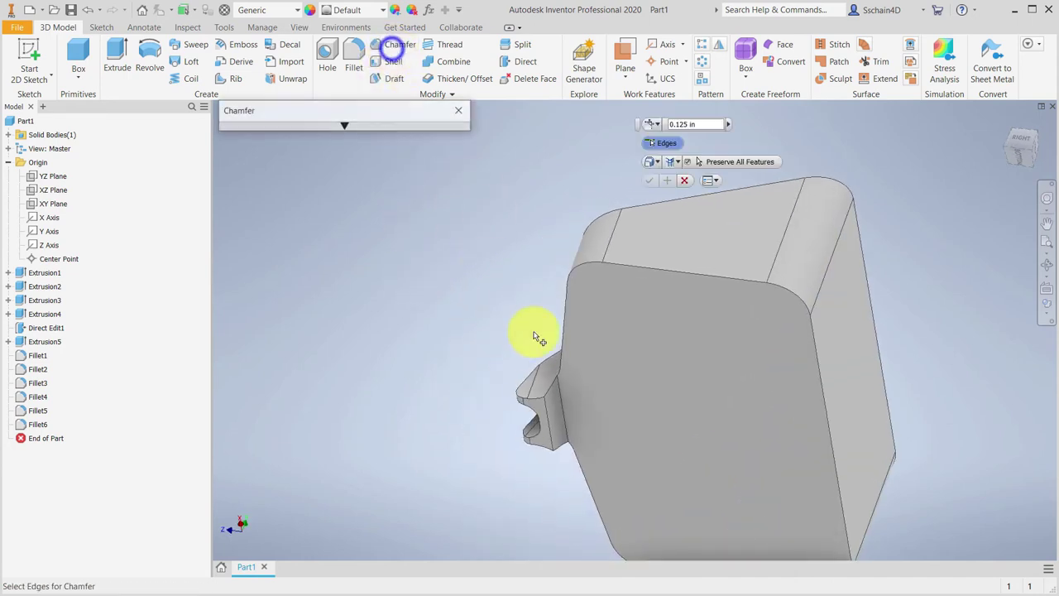
click(560, 400)
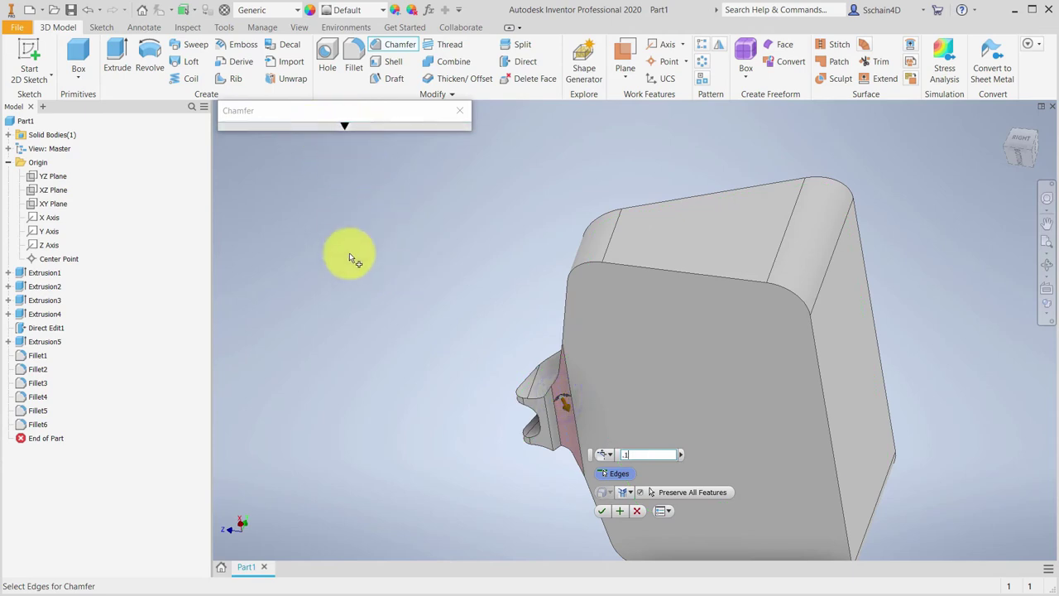
click(601, 511)
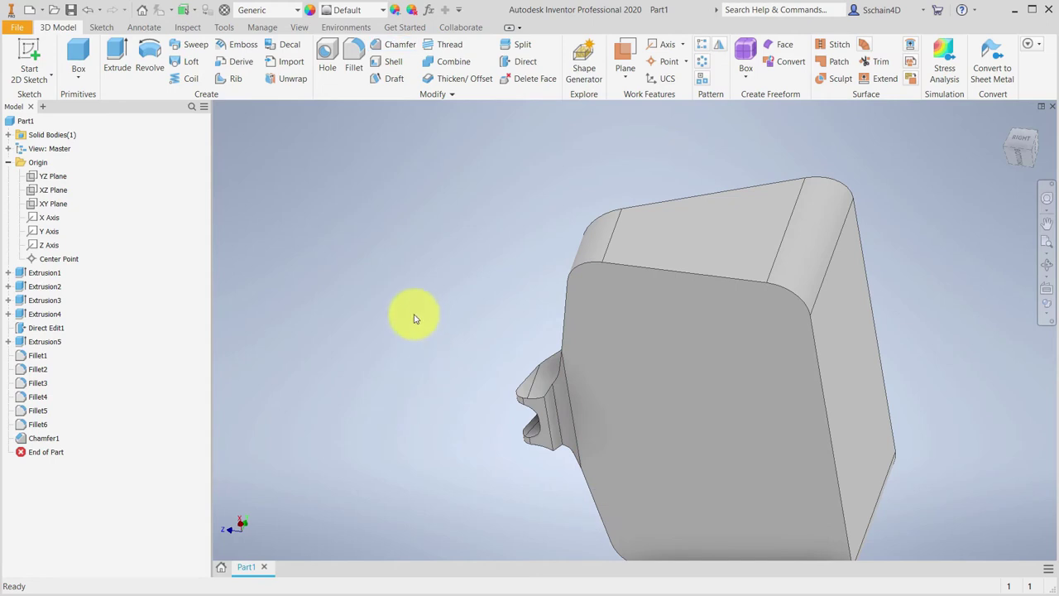
Start a new sketch on the tray's recessed floor face.
shift+middle_drag(433, 274, 563, 497)
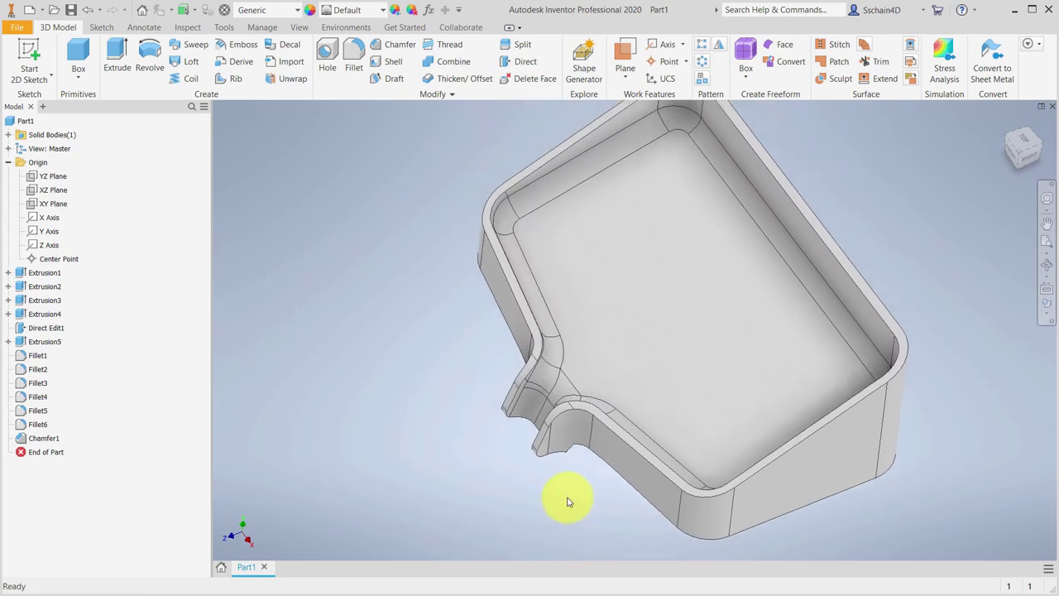
click(649, 309)
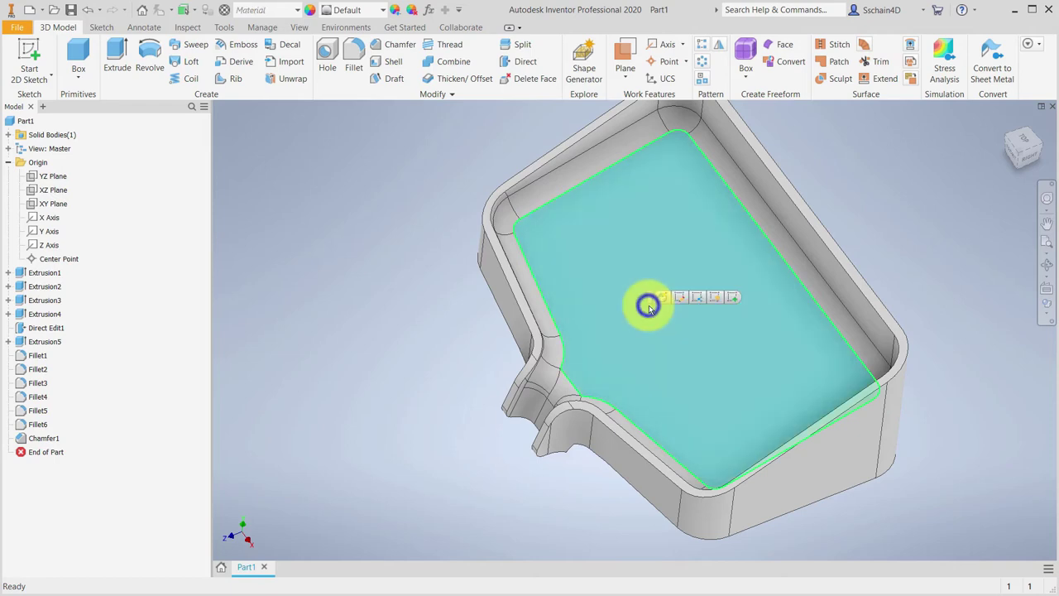
click(732, 297)
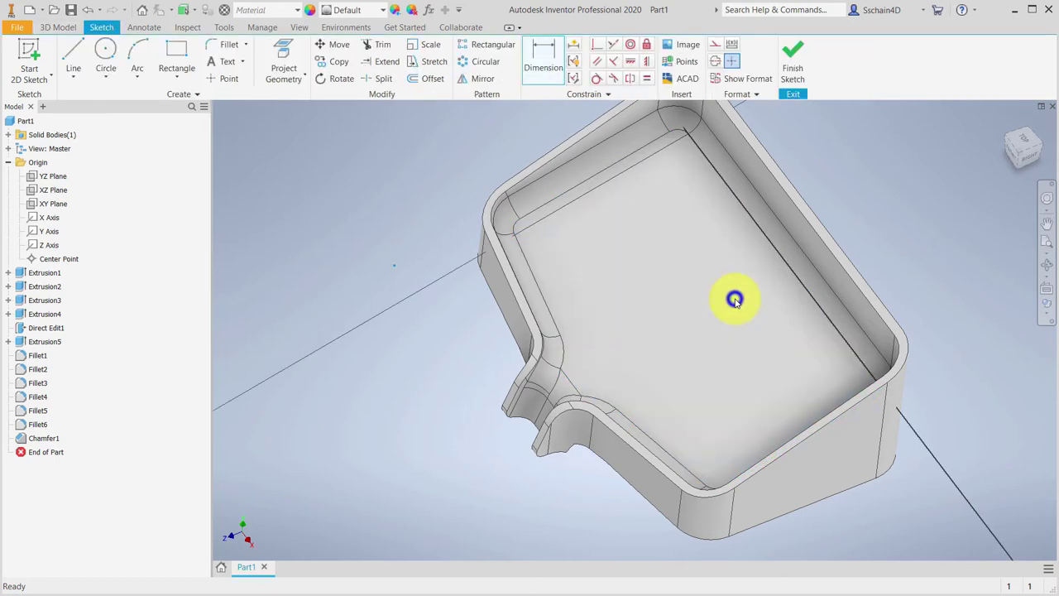
mouse_move(735, 300)
middle_down()
mouse_move(800, 436)
mouse_move(754, 320)
mouse_move(698, 239)
middle_up()
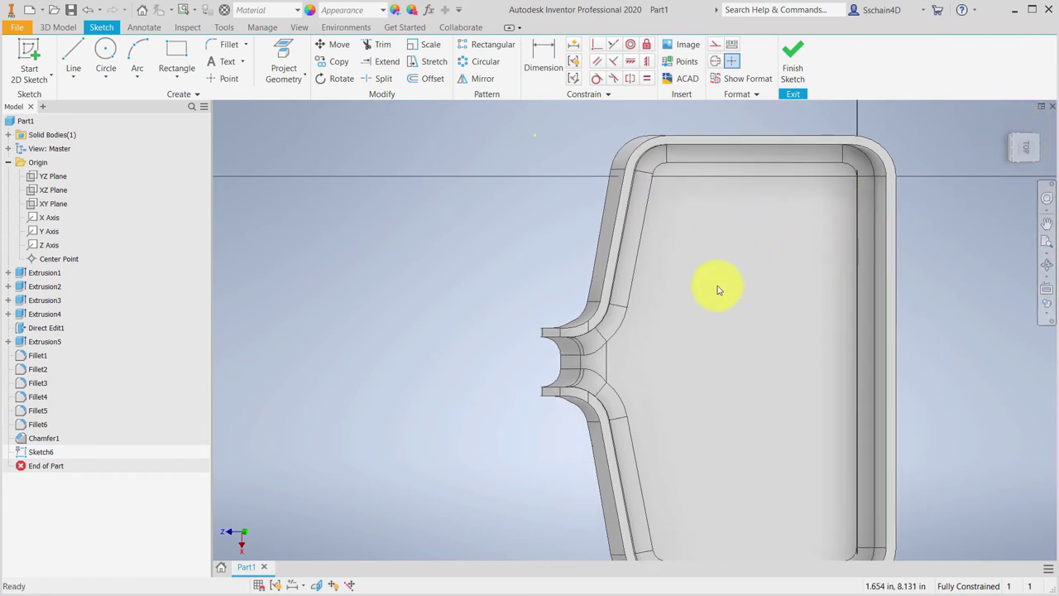
middle_click(1011, 139)
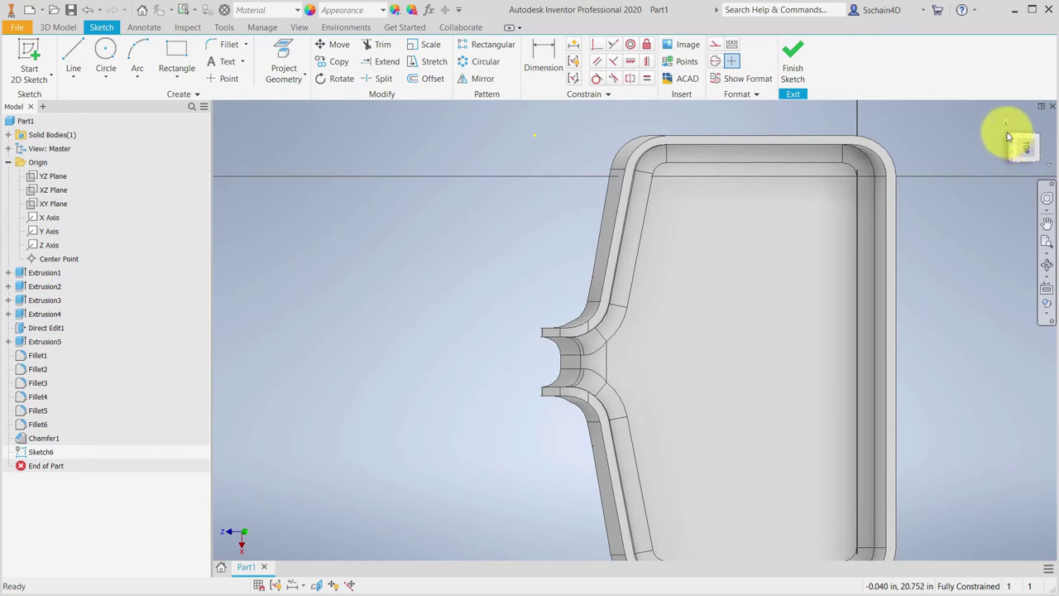
click(965, 201)
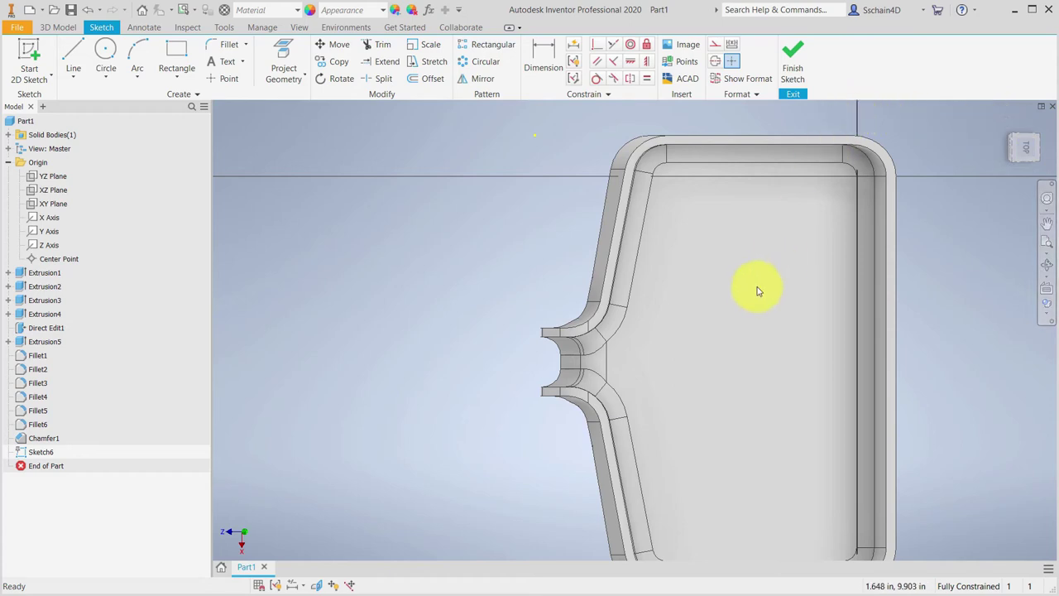
mouse_move(704, 353)
shift+middle_down()
mouse_move(643, 337)
mouse_move(704, 298)
mouse_move(783, 284)
mouse_move(830, 336)
mouse_move(816, 358)
mouse_move(745, 193)
mouse_move(687, 475)
mouse_move(601, 395)
shift+middle_up()
Draw five long, narrow rectangles side by side across the left half of the floor, the first about 0.125 by 1.91 in.
click(169, 54)
click(543, 168)
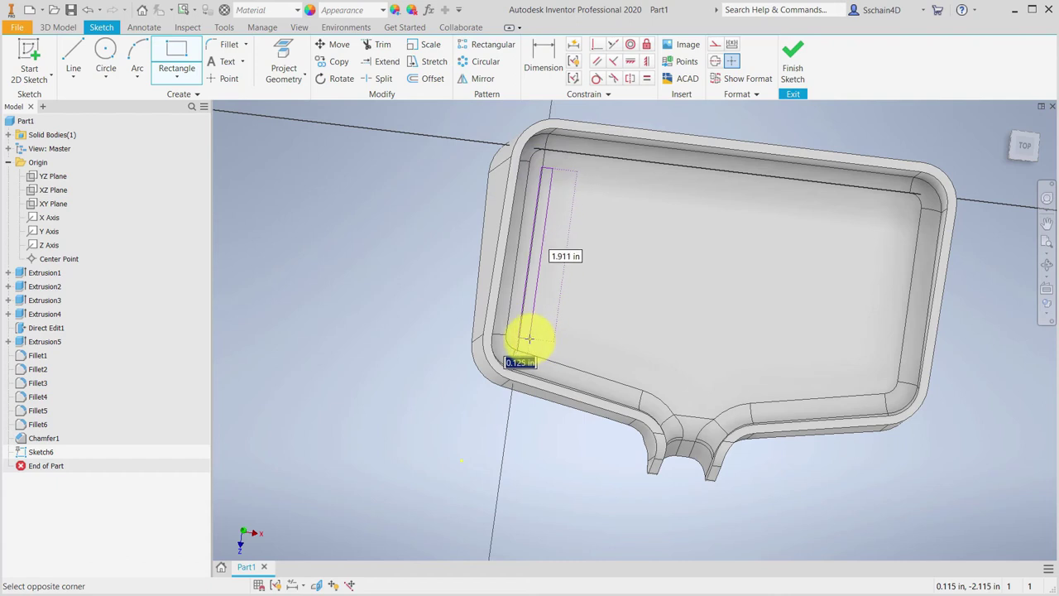
click(529, 339)
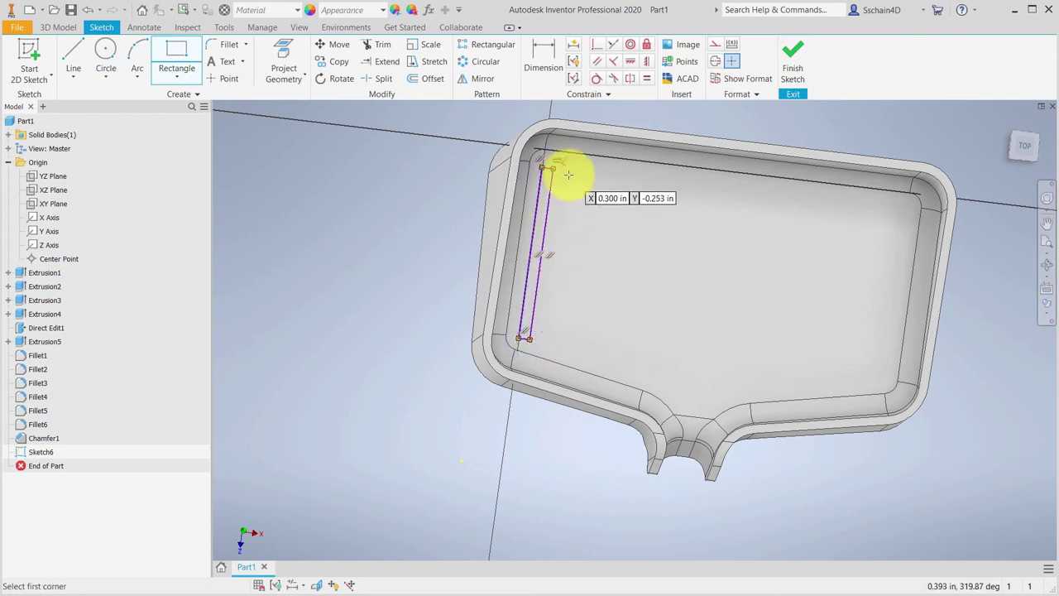
click(568, 174)
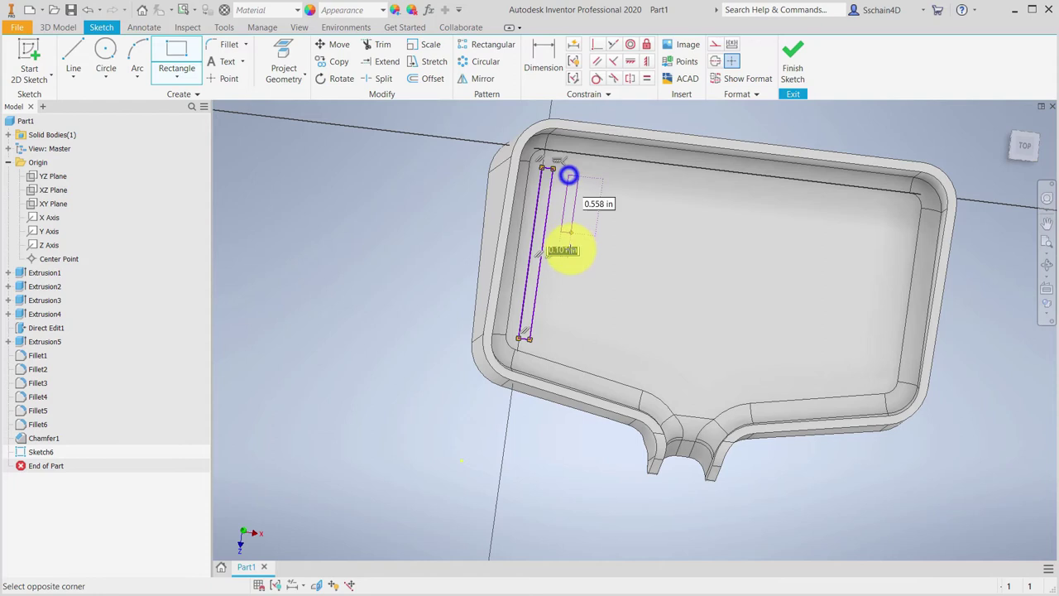
click(554, 353)
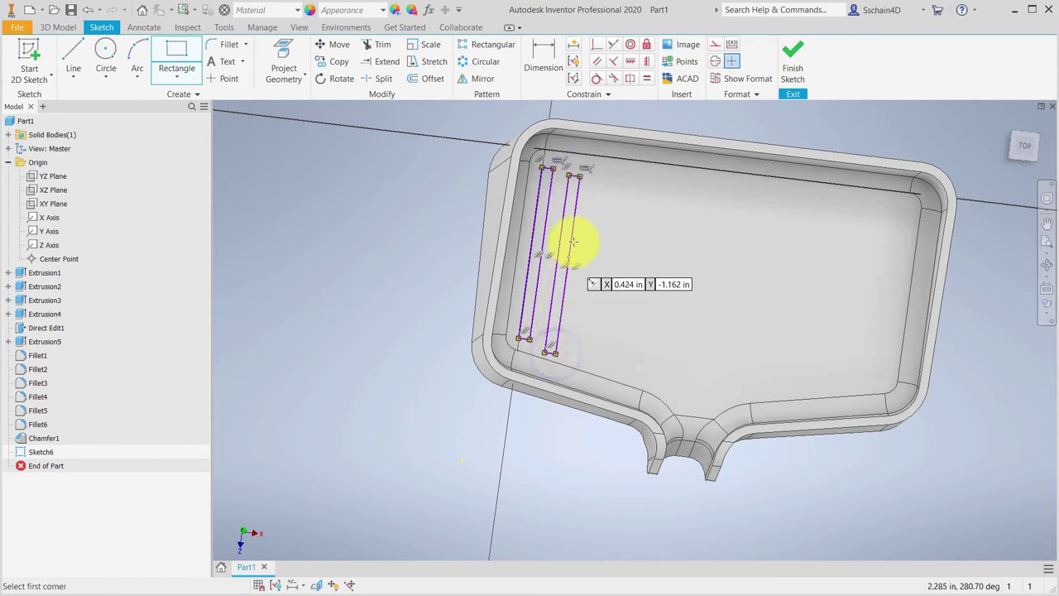
click(596, 171)
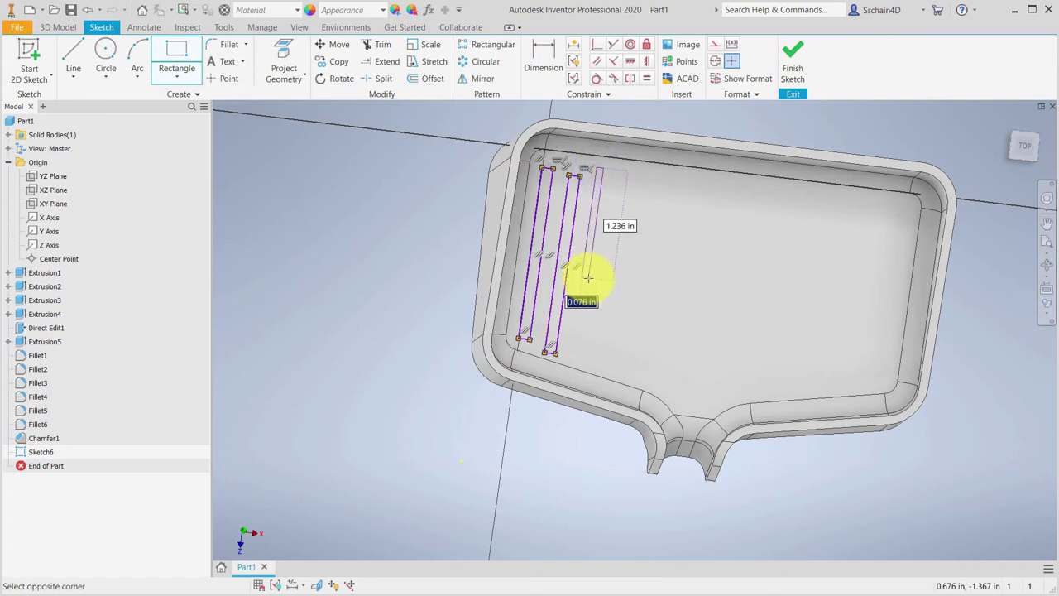
click(581, 365)
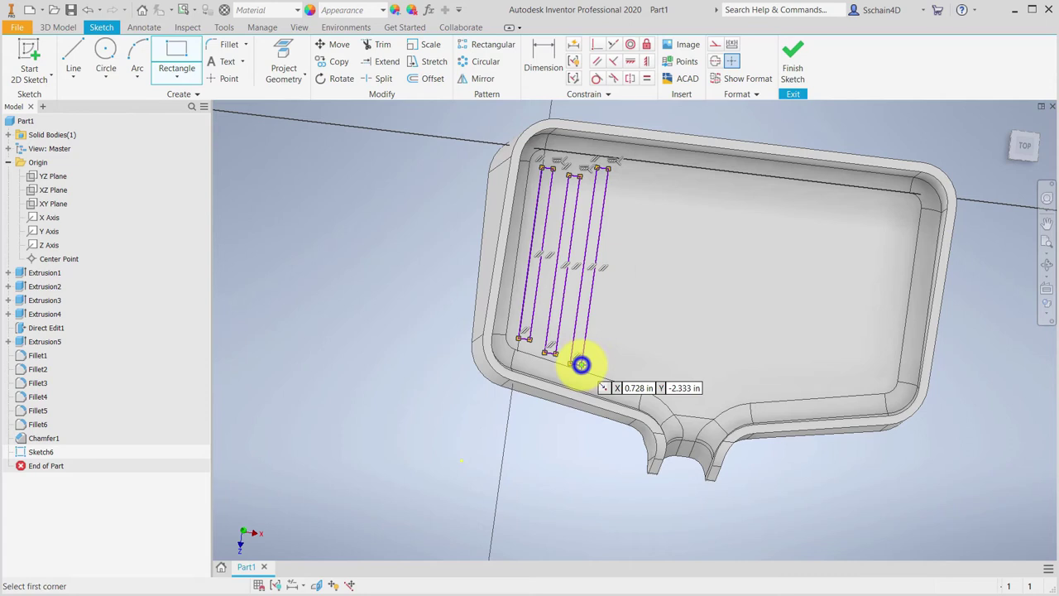
click(619, 176)
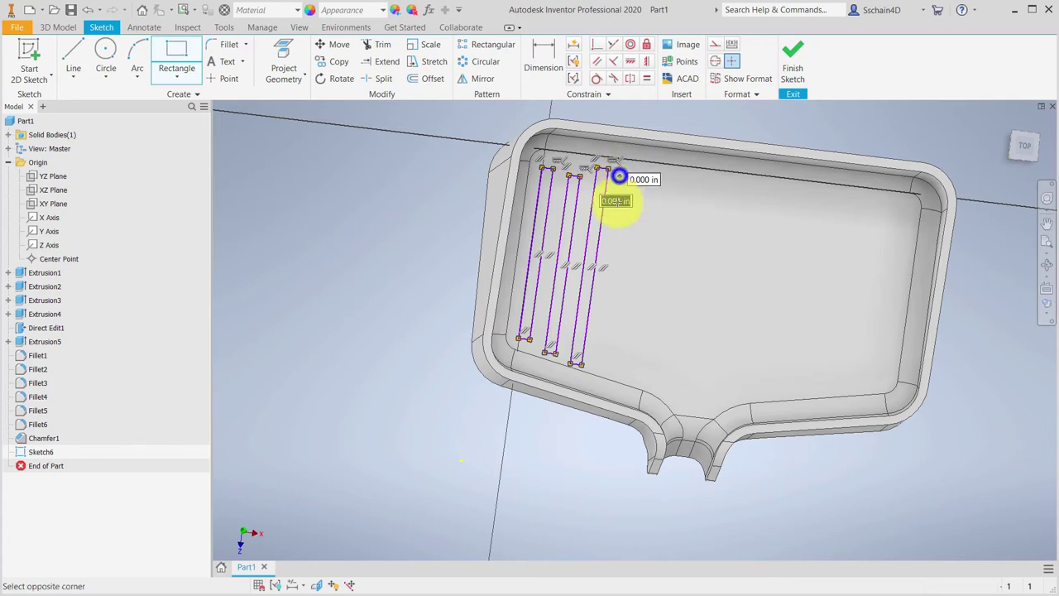
click(607, 370)
middle_drag(626, 343, 497, 393)
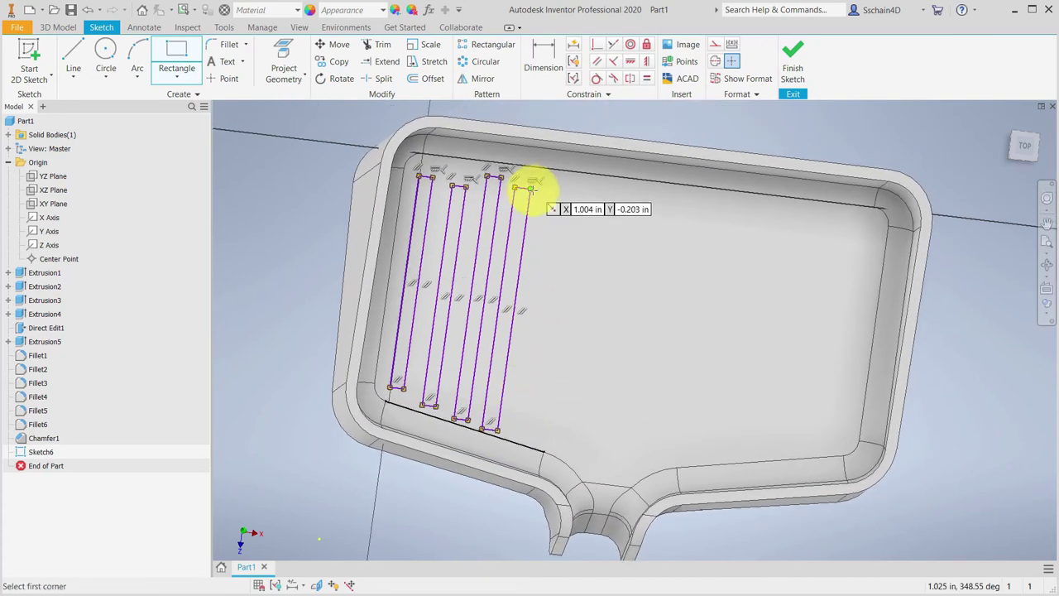
click(539, 192)
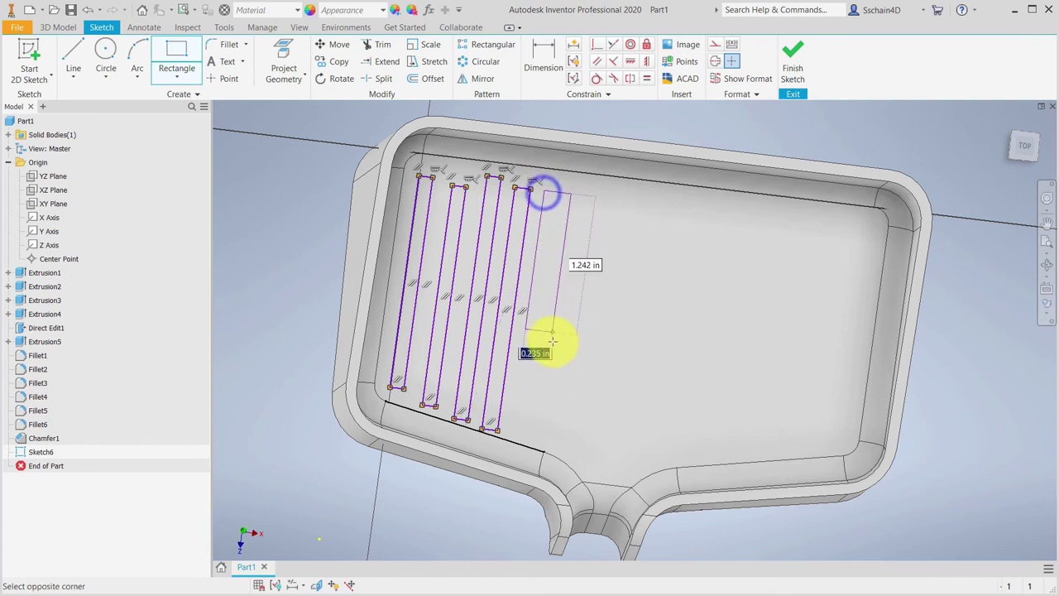
click(530, 434)
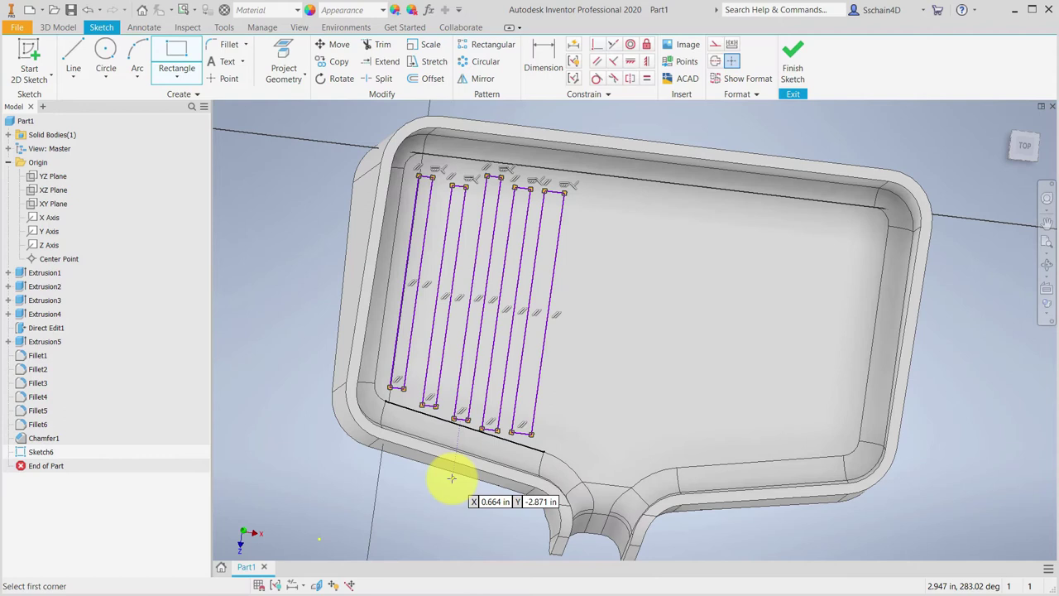
key(Escape)
Dimension the gap between the first and second rectangles from the left, keeping its drawn width.
click(1046, 289)
click(776, 326)
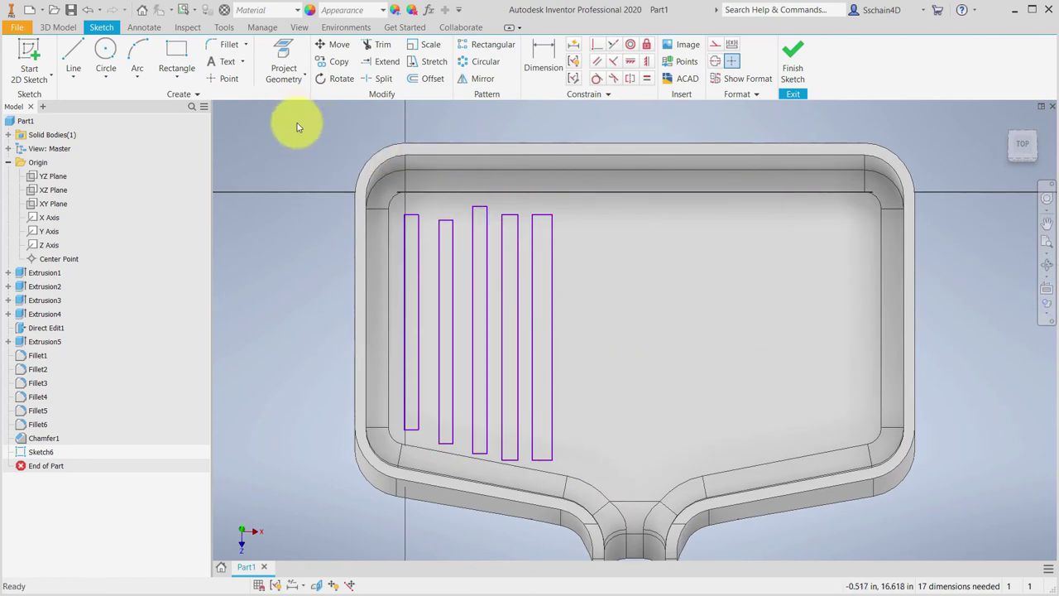
click(547, 56)
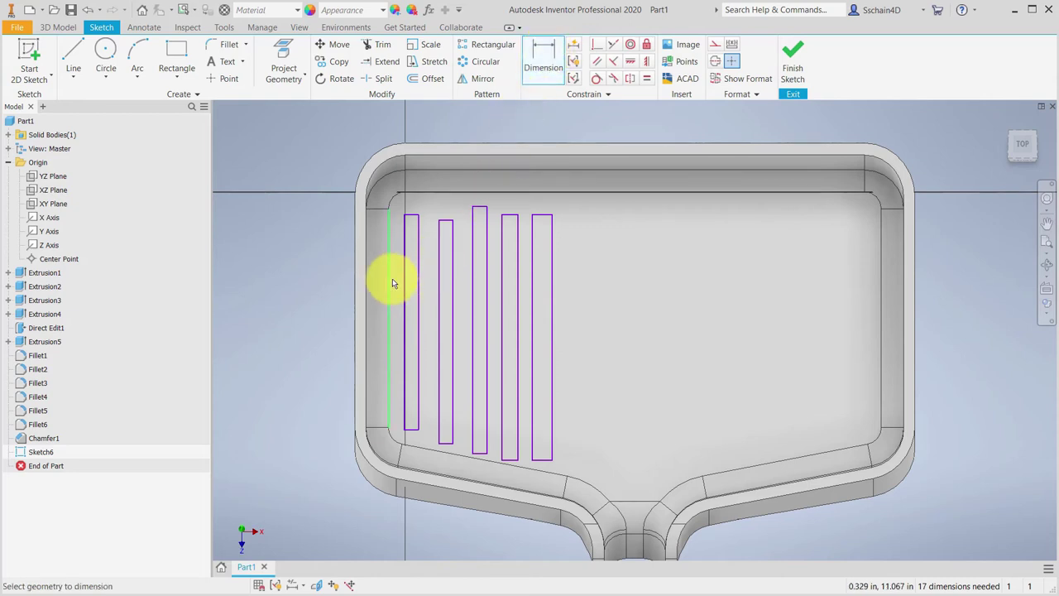
scroll(392, 283, down, 3)
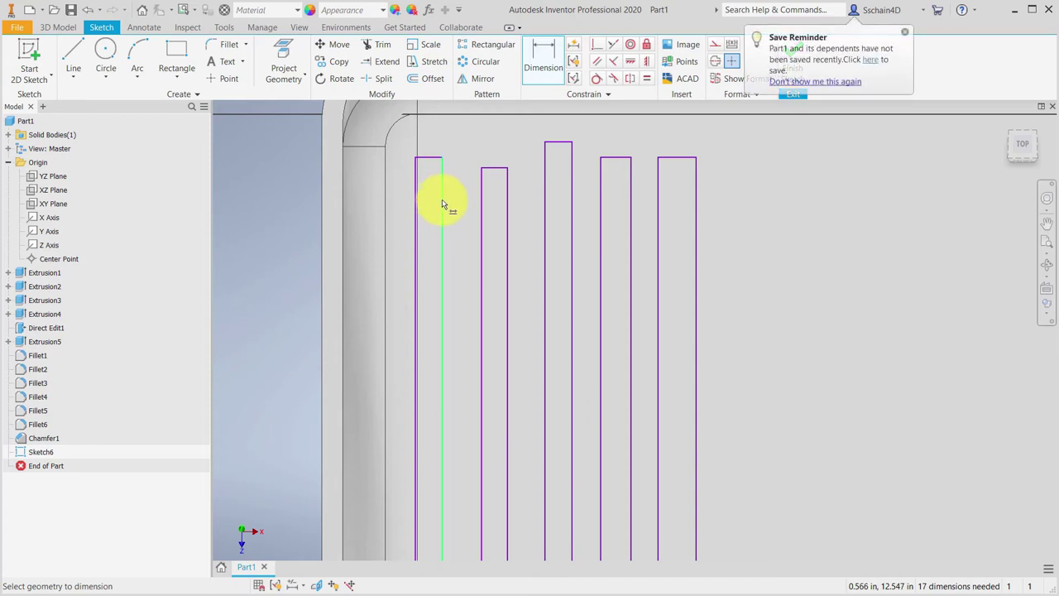
click(481, 210)
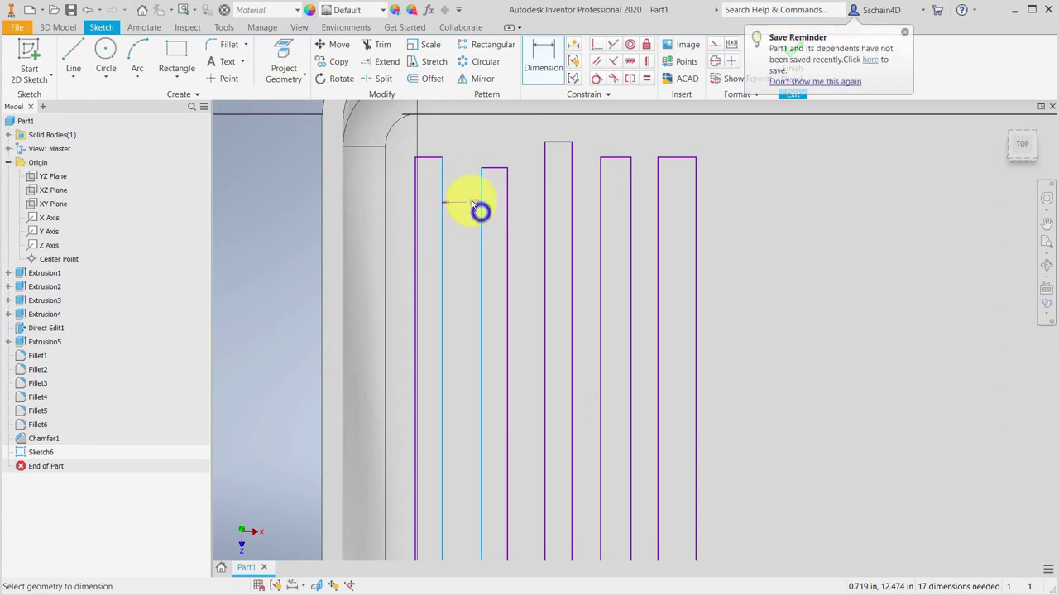
click(462, 132)
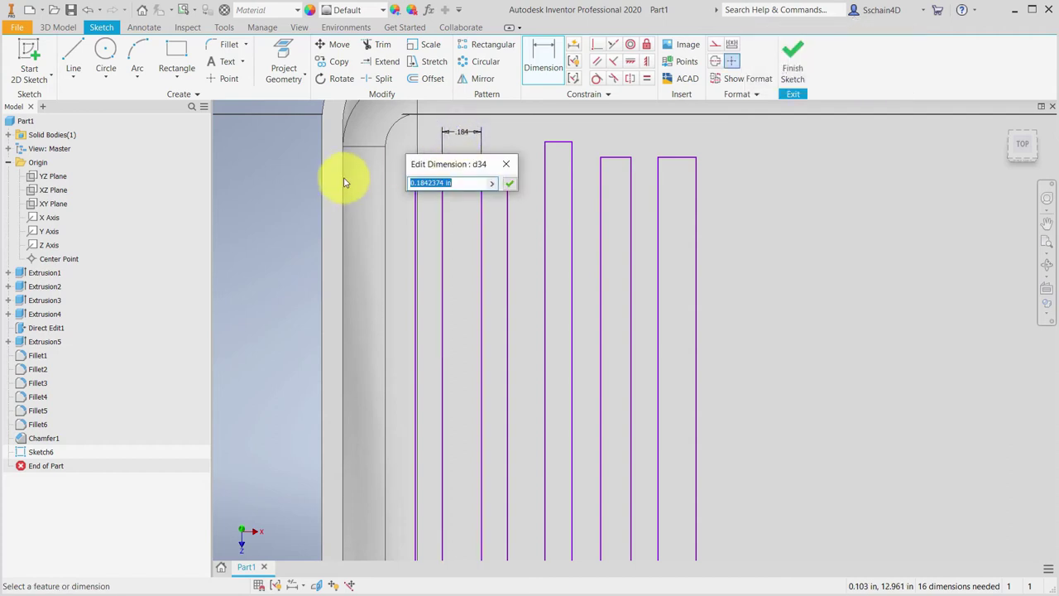
key(Return)
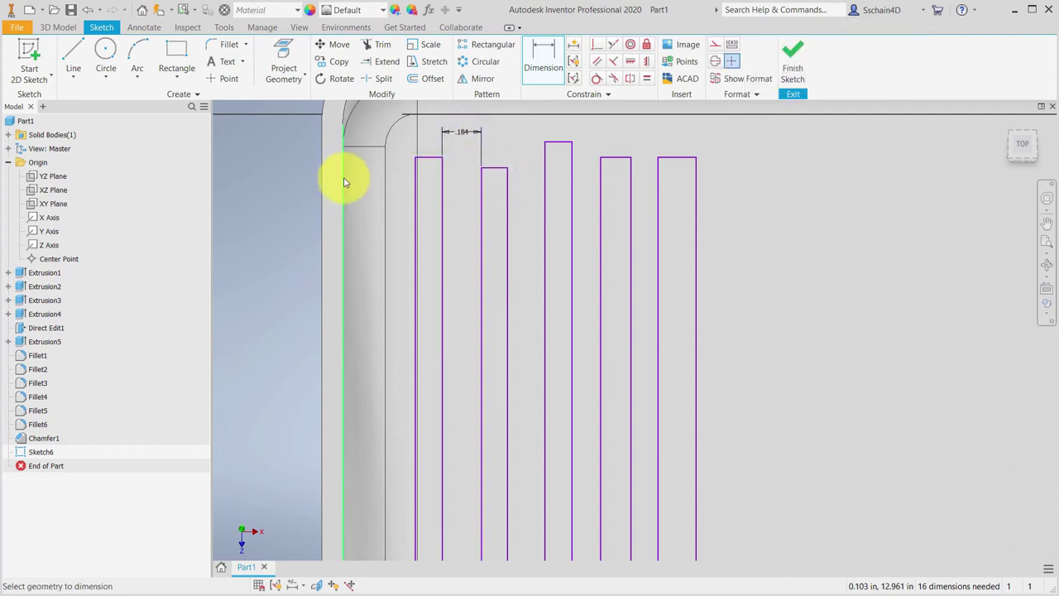
Dimension the three remaining gaps between adjacent rectangles, from the second through the fifth, keeping their drawn widths.
click(507, 217)
click(544, 225)
click(539, 125)
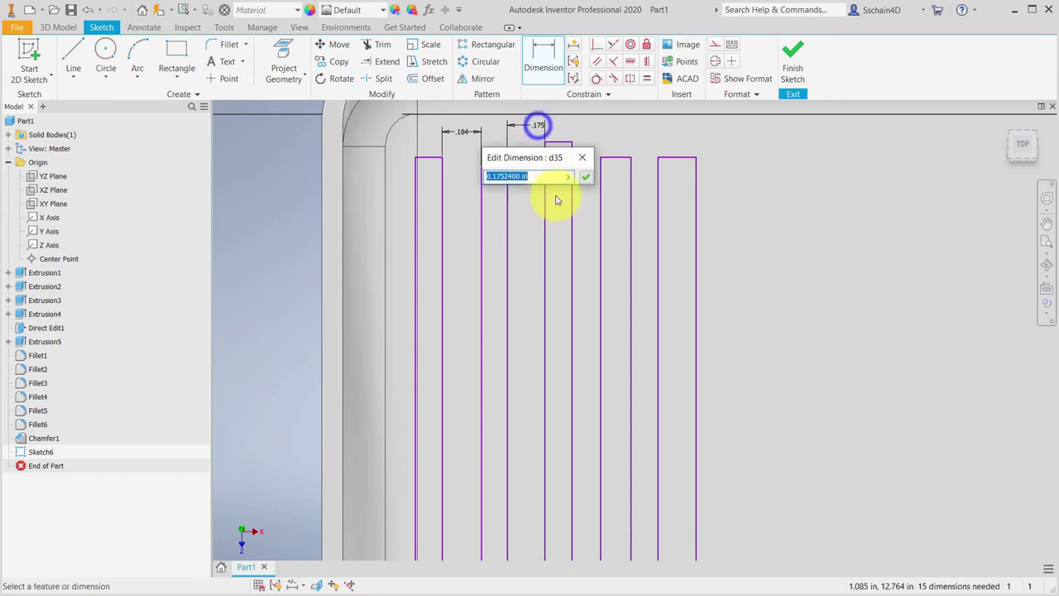
click(585, 177)
click(572, 205)
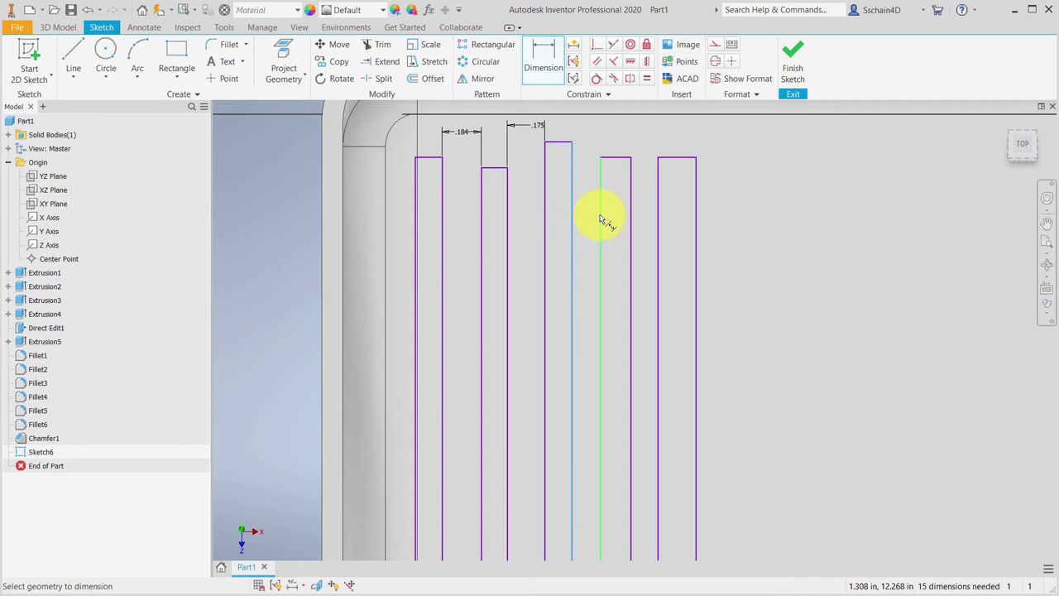
click(601, 217)
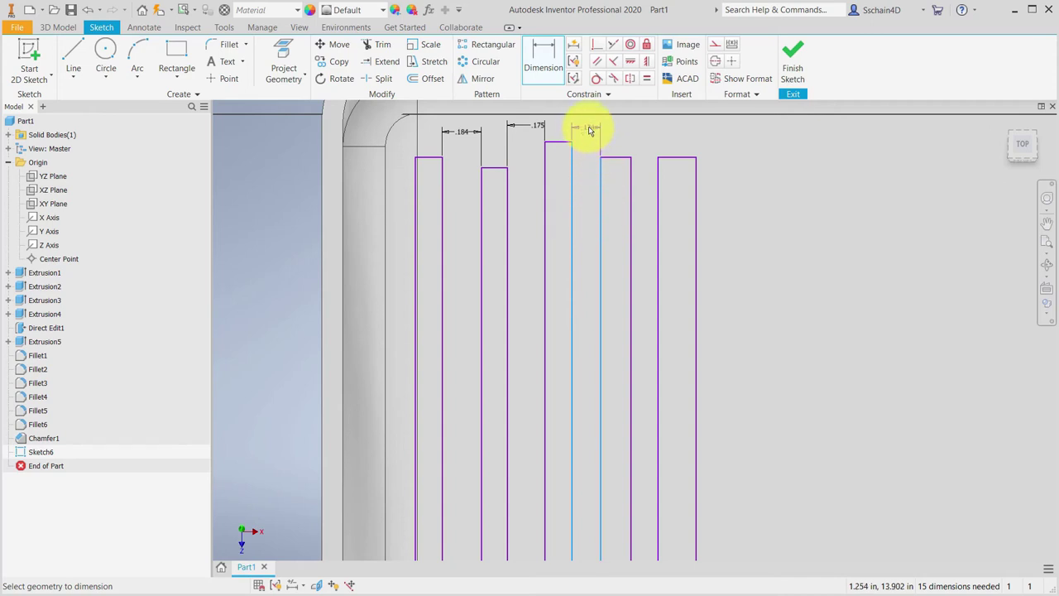
click(587, 124)
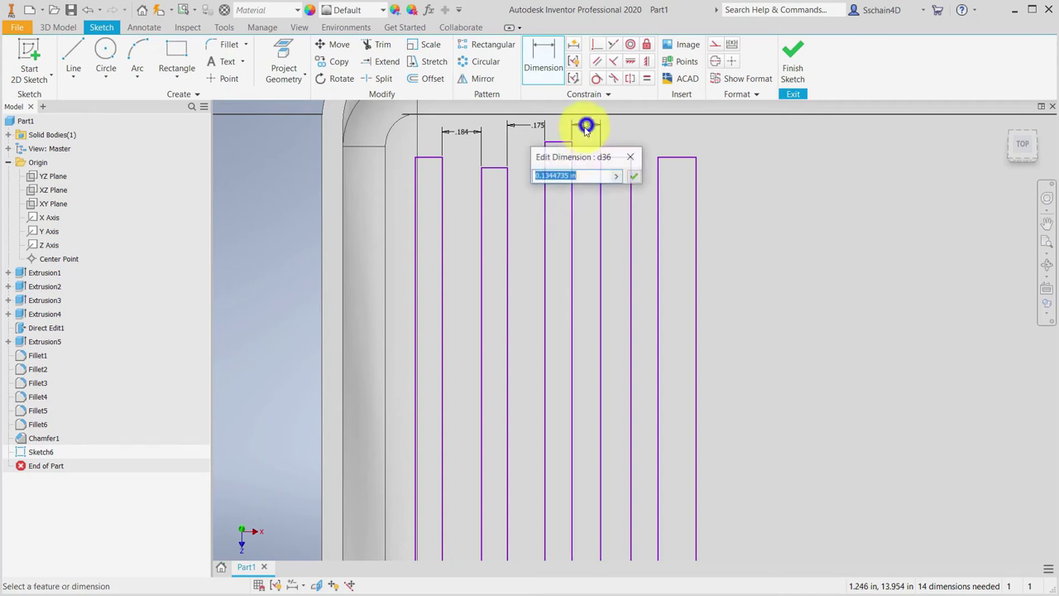
click(631, 179)
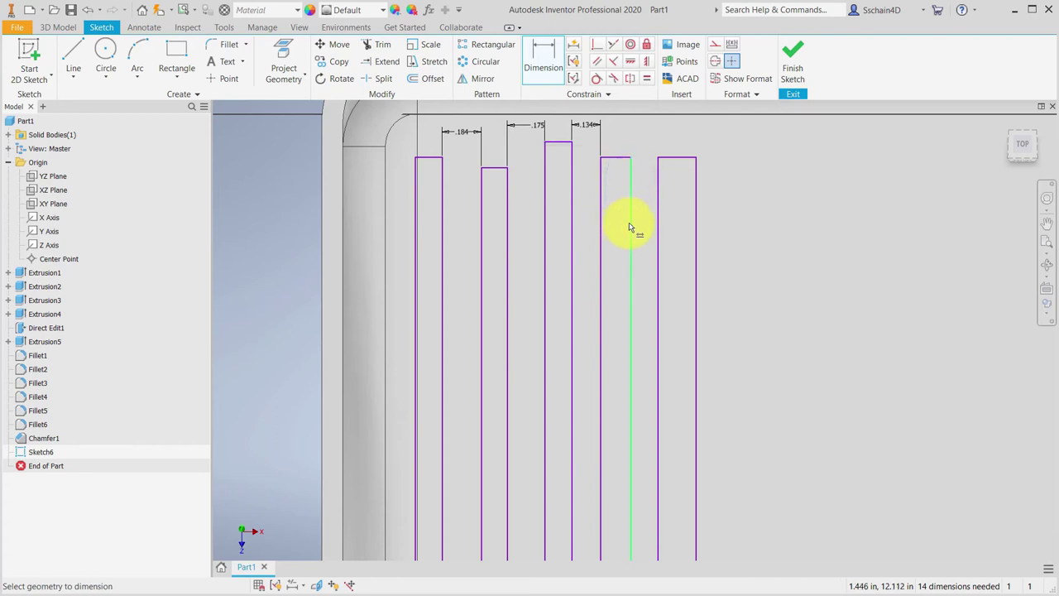
click(628, 225)
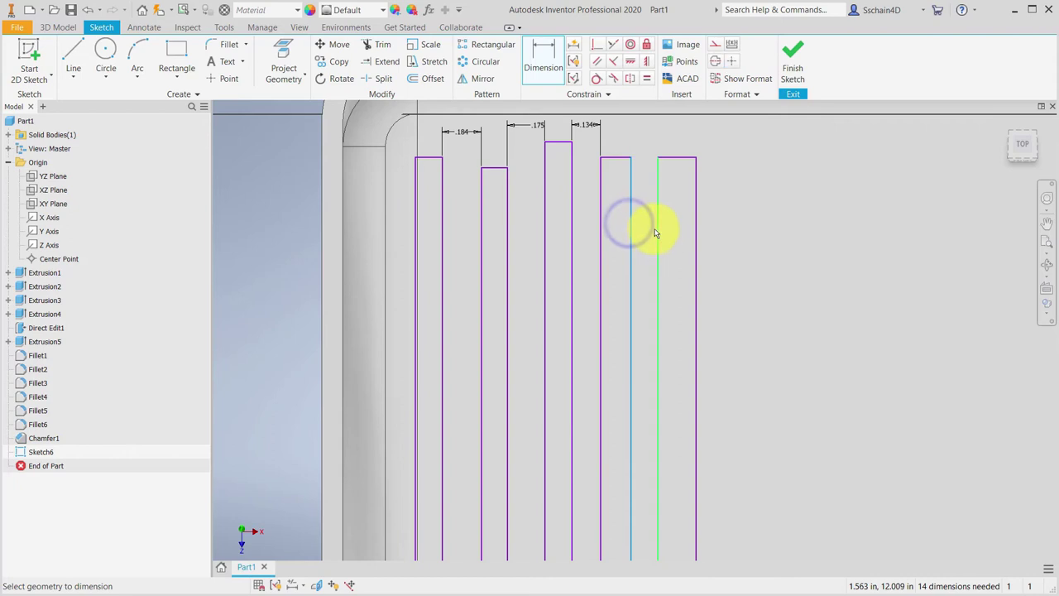
click(657, 231)
click(643, 126)
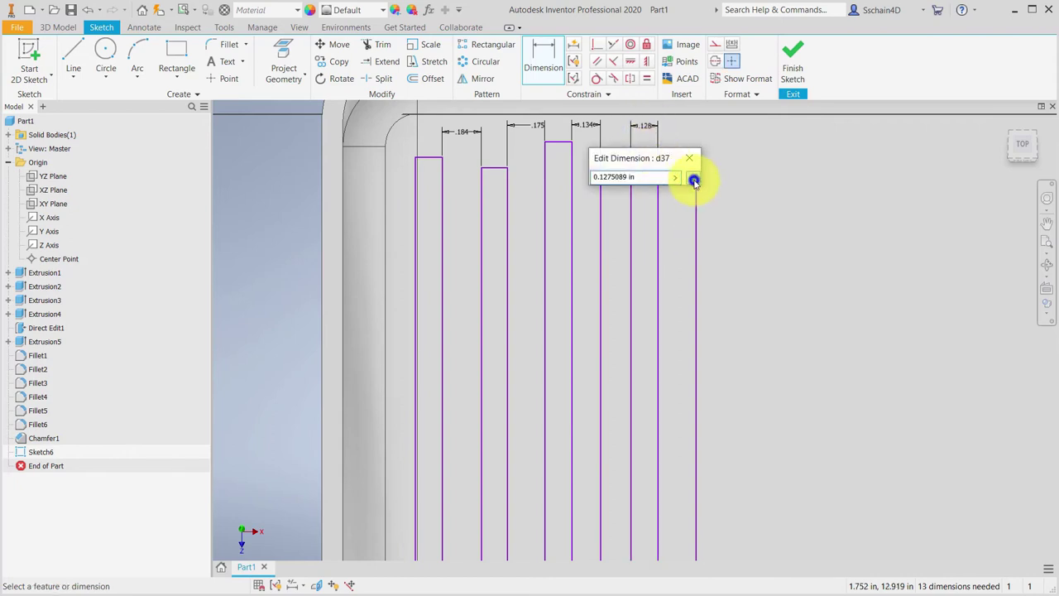
click(694, 181)
Link the other three gap dimensions to the first gap's dimension, d34, so all four gaps are equal.
mouse_move(591, 232)
middle_down()
mouse_move(581, 251)
mouse_move(605, 350)
middle_up()
double_click(680, 241)
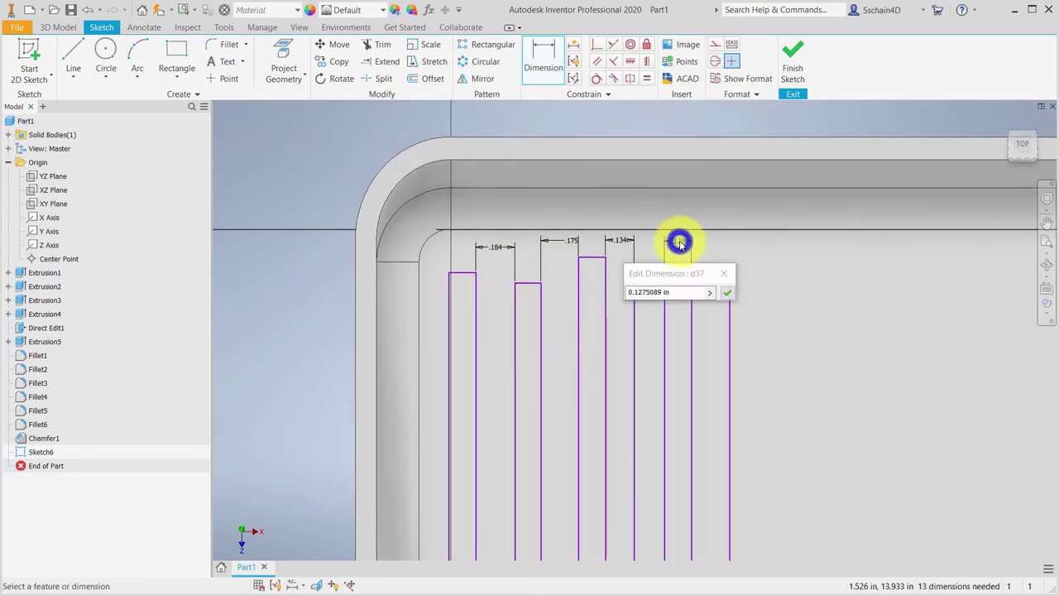
click(487, 246)
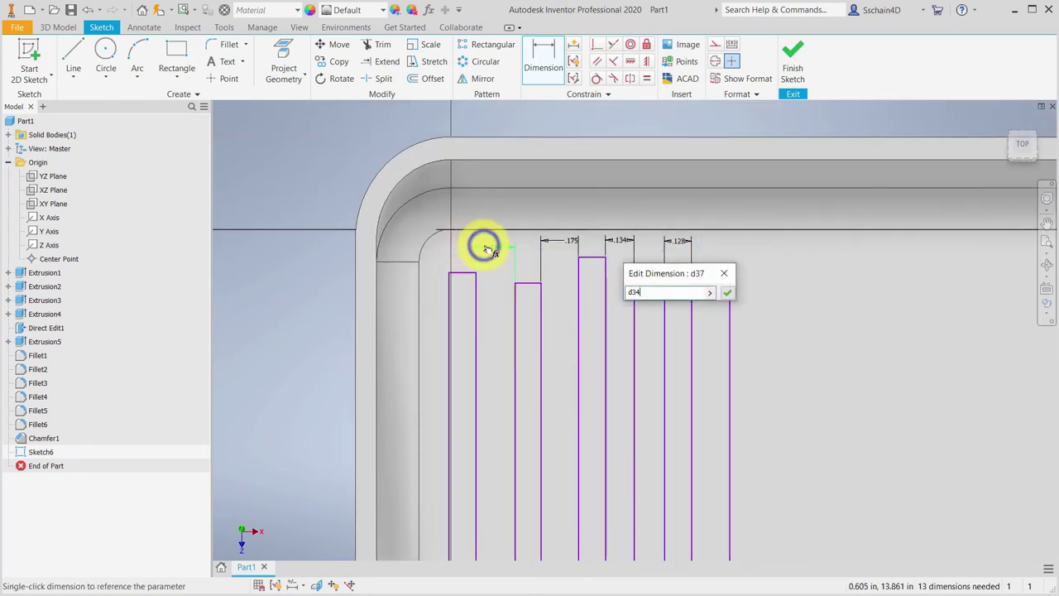
key(Return)
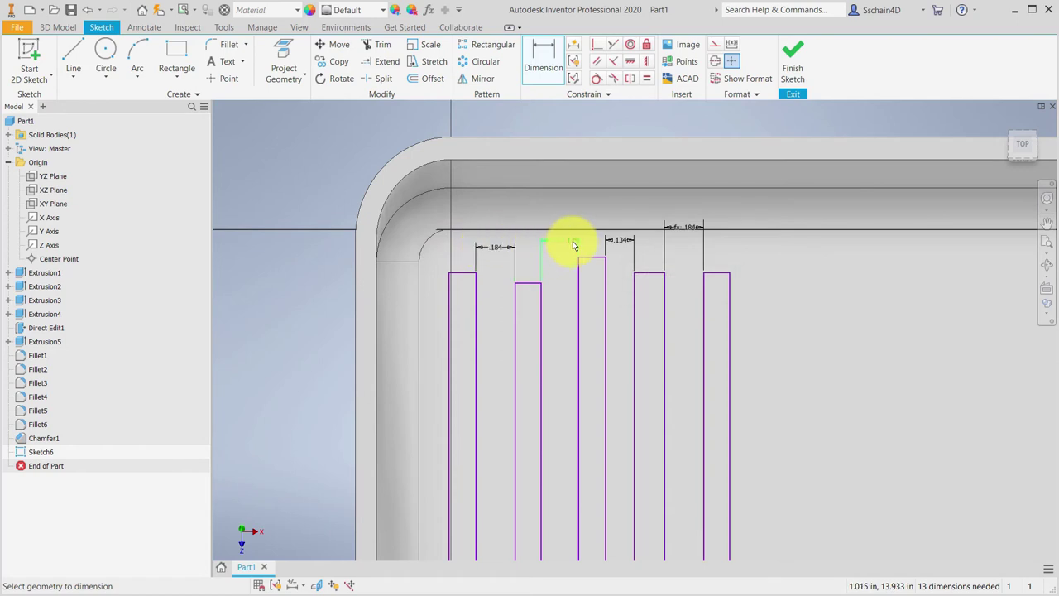
click(617, 240)
click(498, 246)
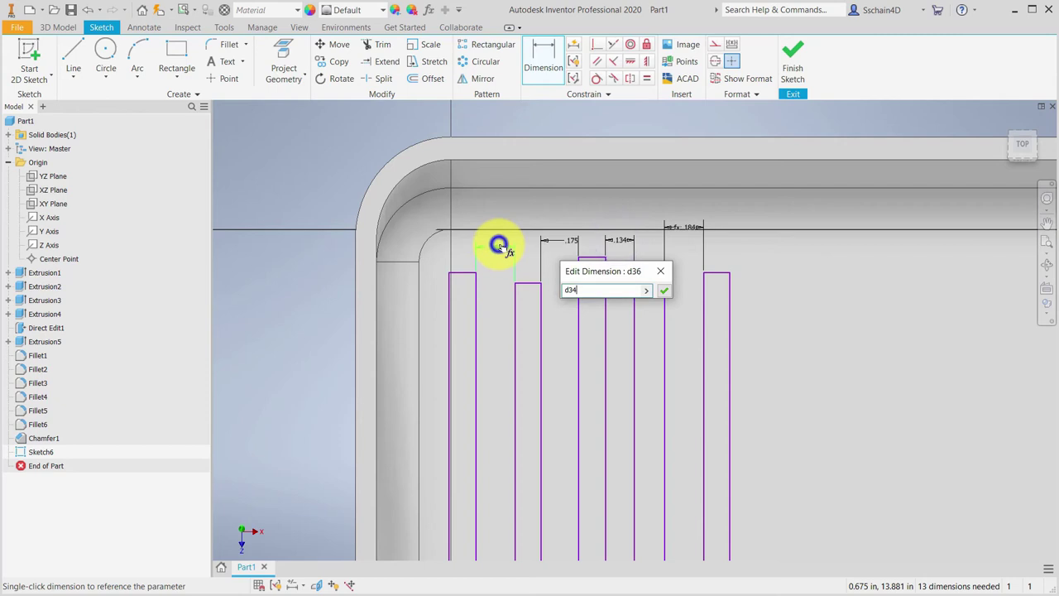
key(Return)
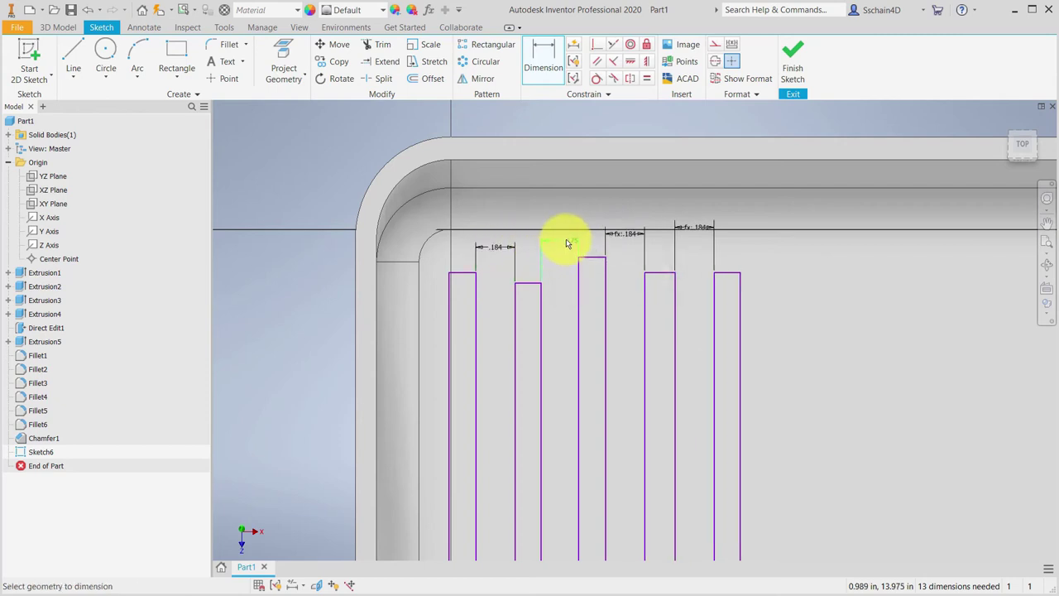
click(566, 241)
click(482, 247)
key(Return)
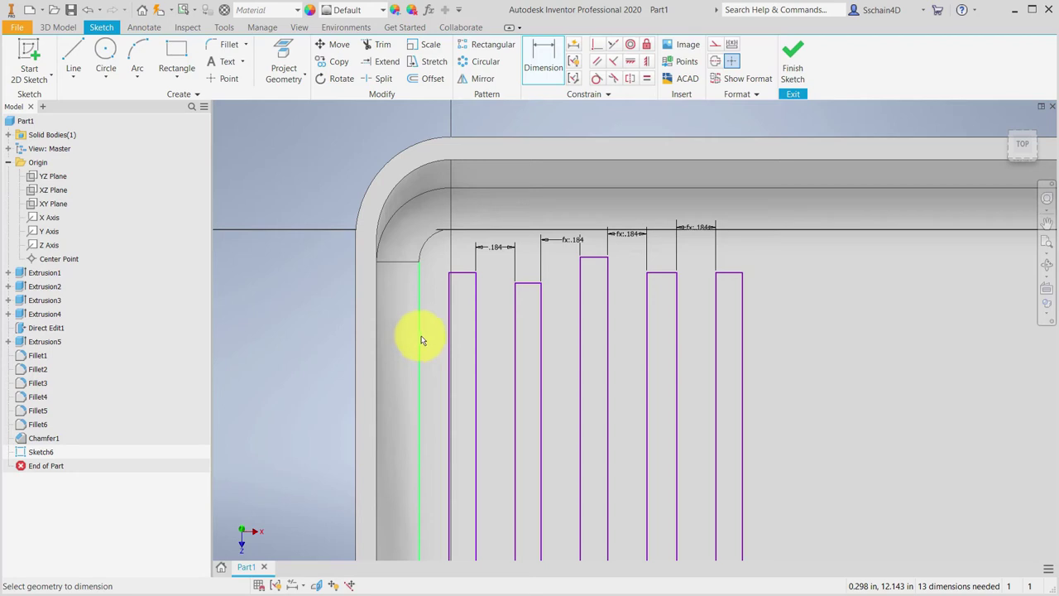
Dimension the width of the first rectangle from the left at .1 in.
click(469, 274)
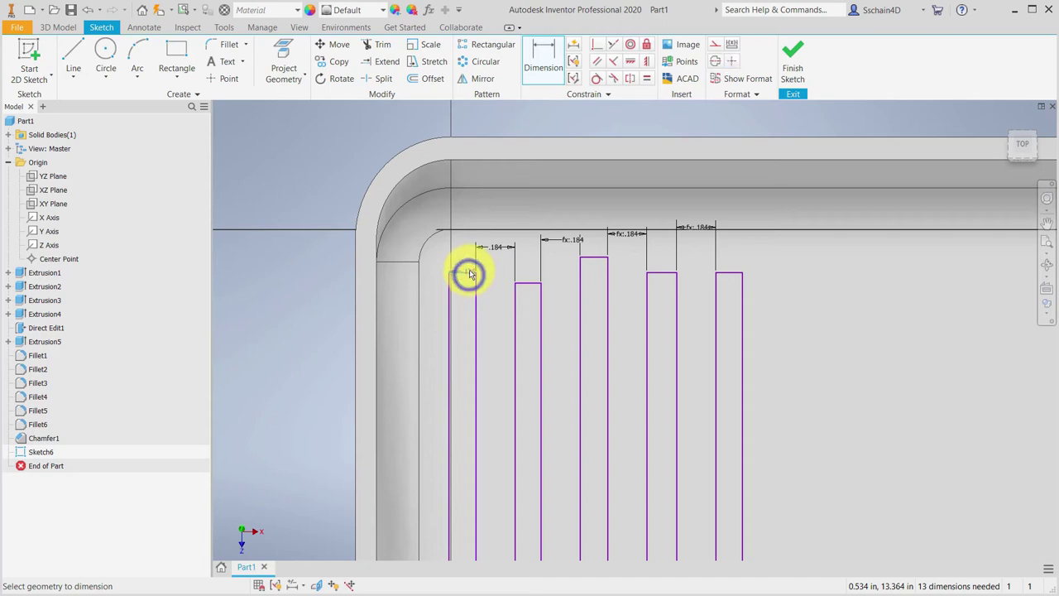
click(462, 121)
text(.1)
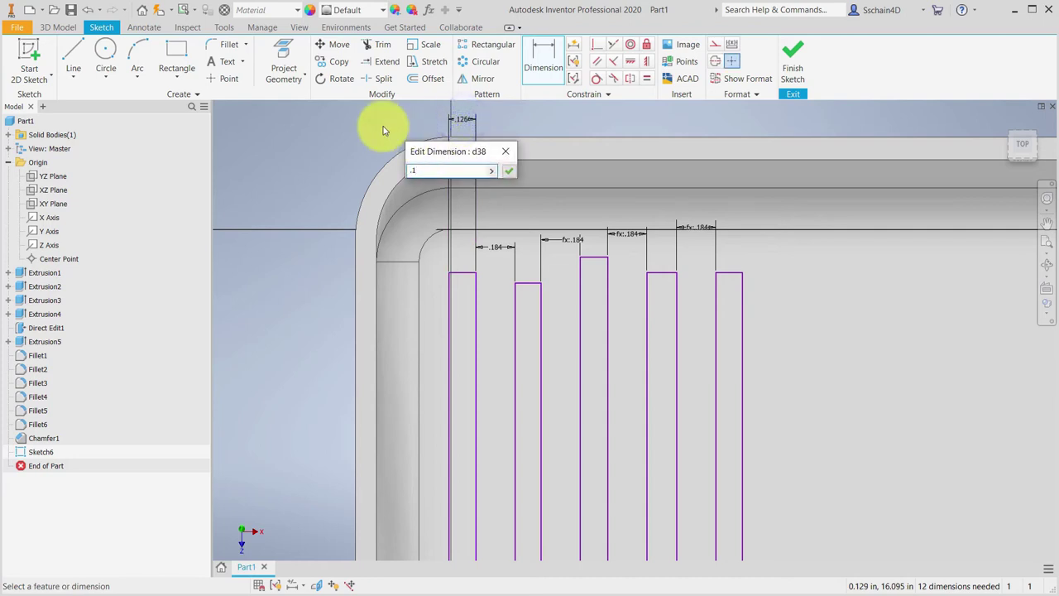
key(Return)
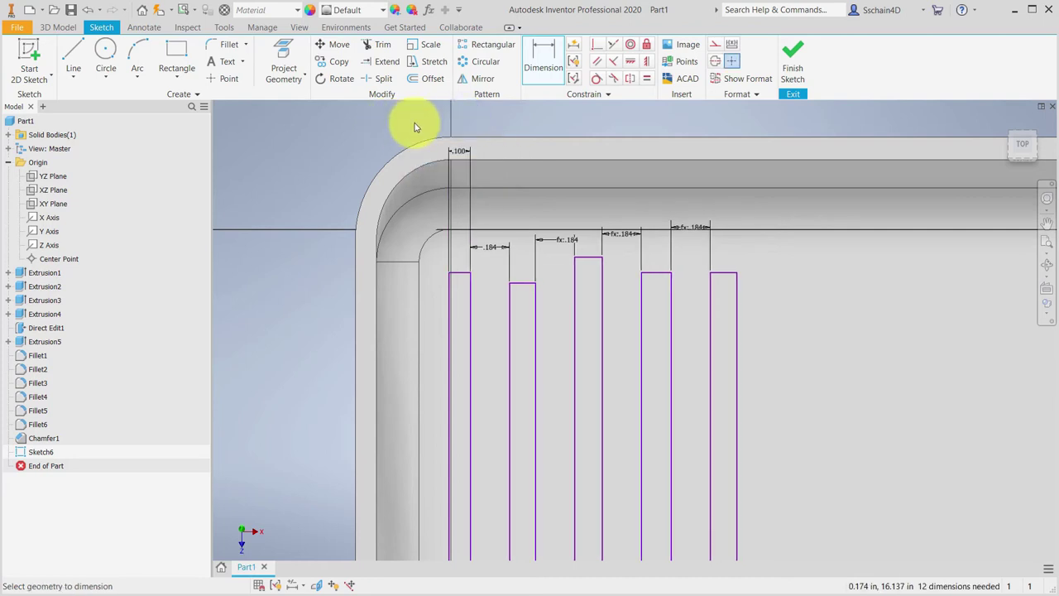
Dimension the widths of the second and third rectangles, linking both to the first rectangle's width dimension, d38.
click(522, 285)
click(534, 122)
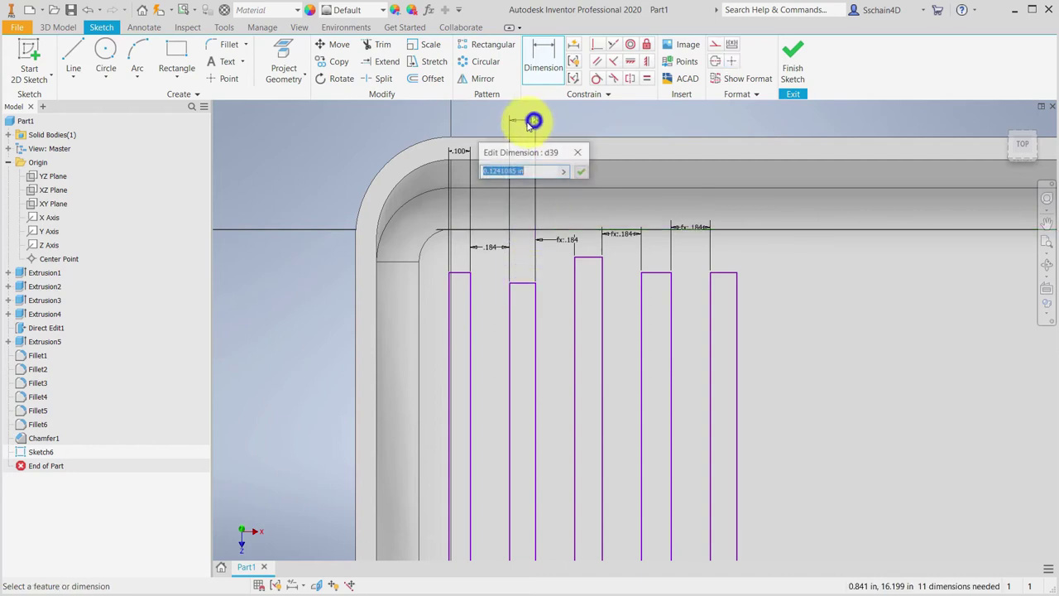
click(452, 153)
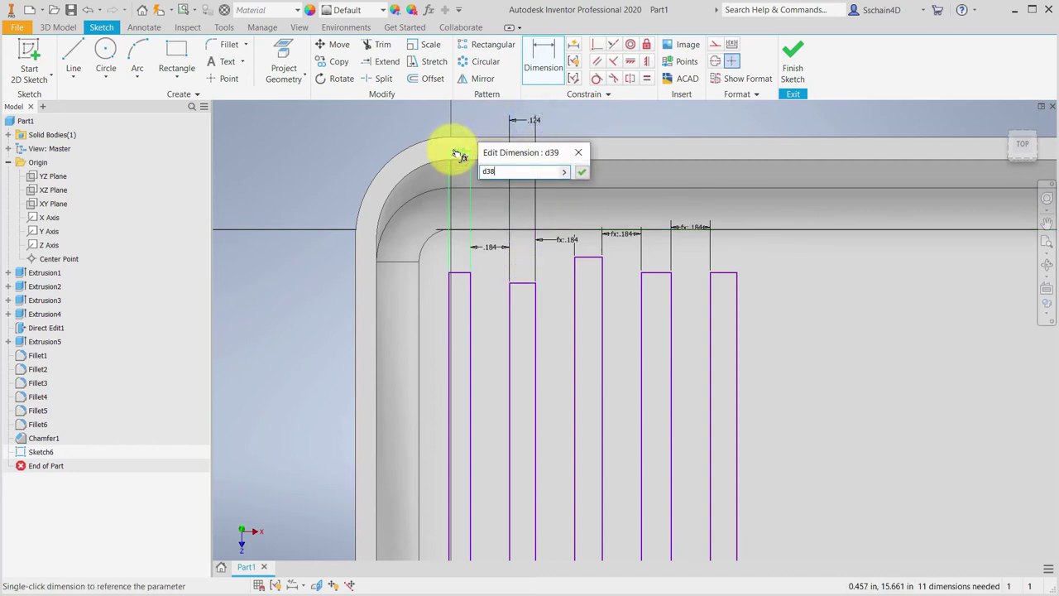
key(Return)
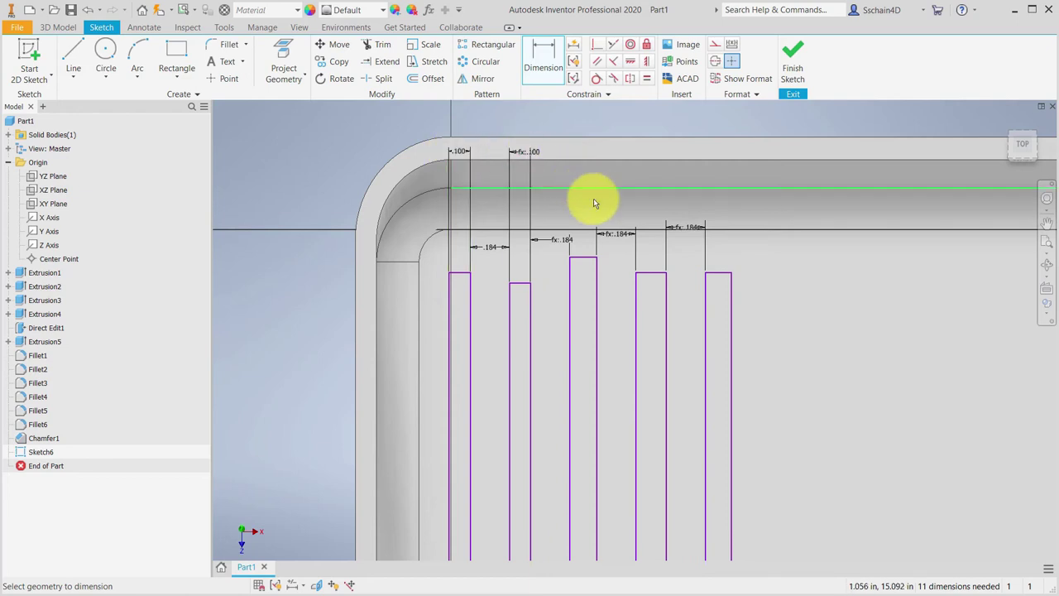
click(581, 257)
click(589, 124)
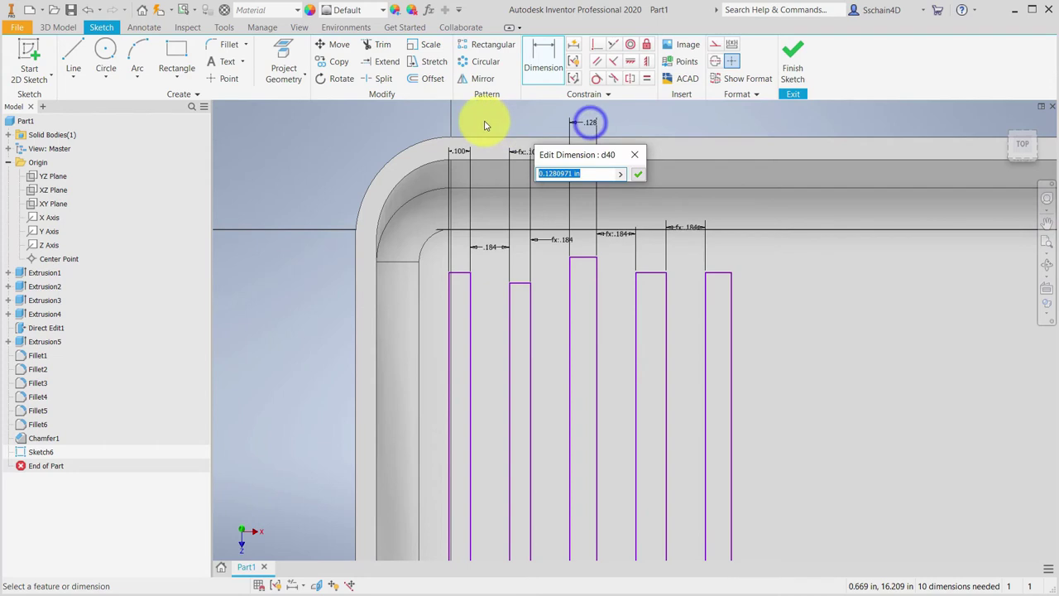
click(456, 150)
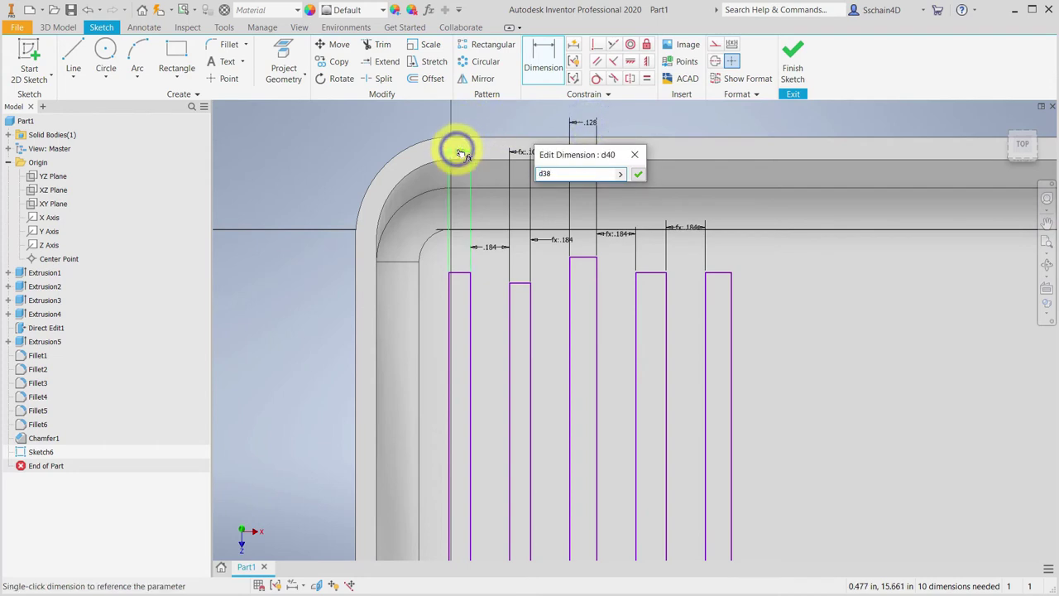
key(Return)
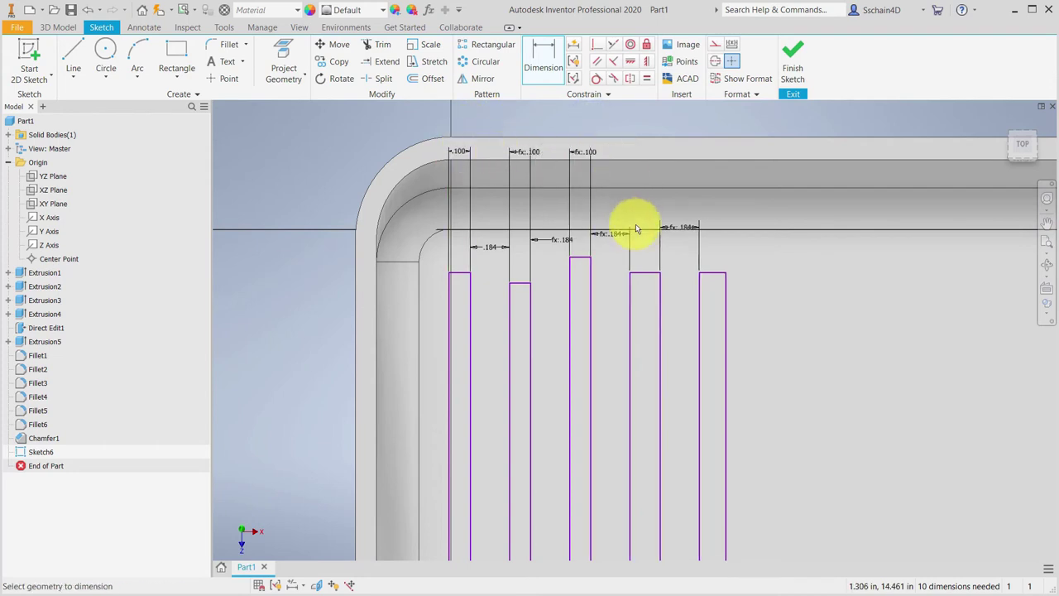
Dimension the widths of the fourth and fifth rectangles, linking both to the first rectangle's width dimension.
click(641, 271)
click(643, 118)
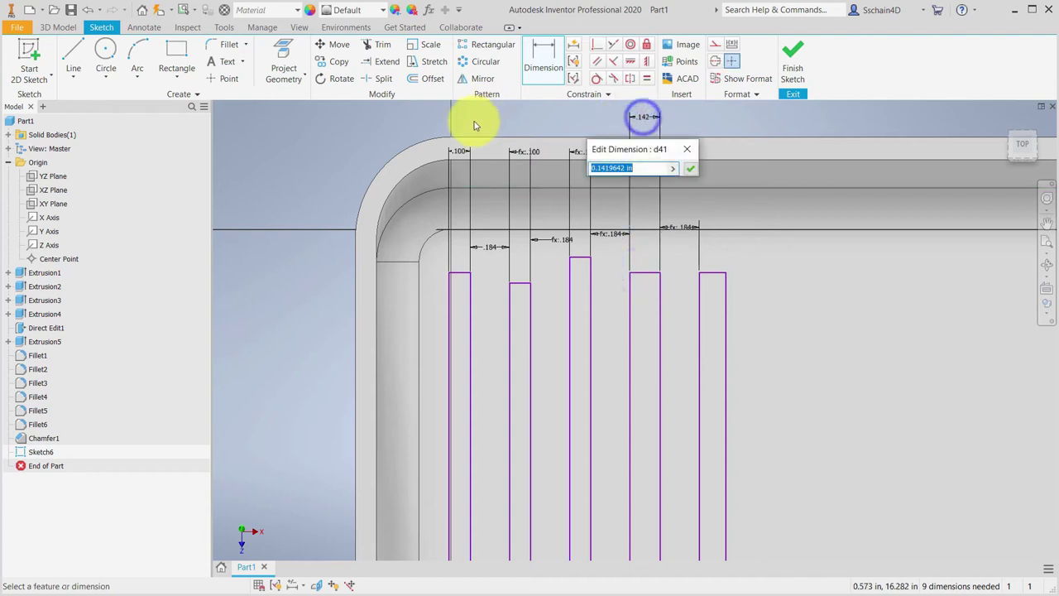
click(464, 154)
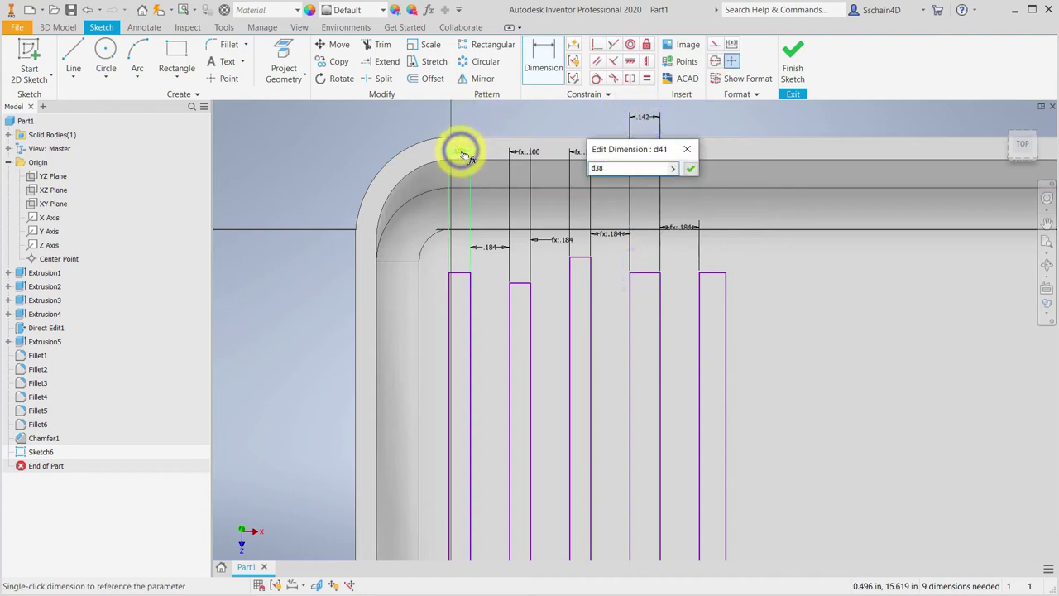
key(Return)
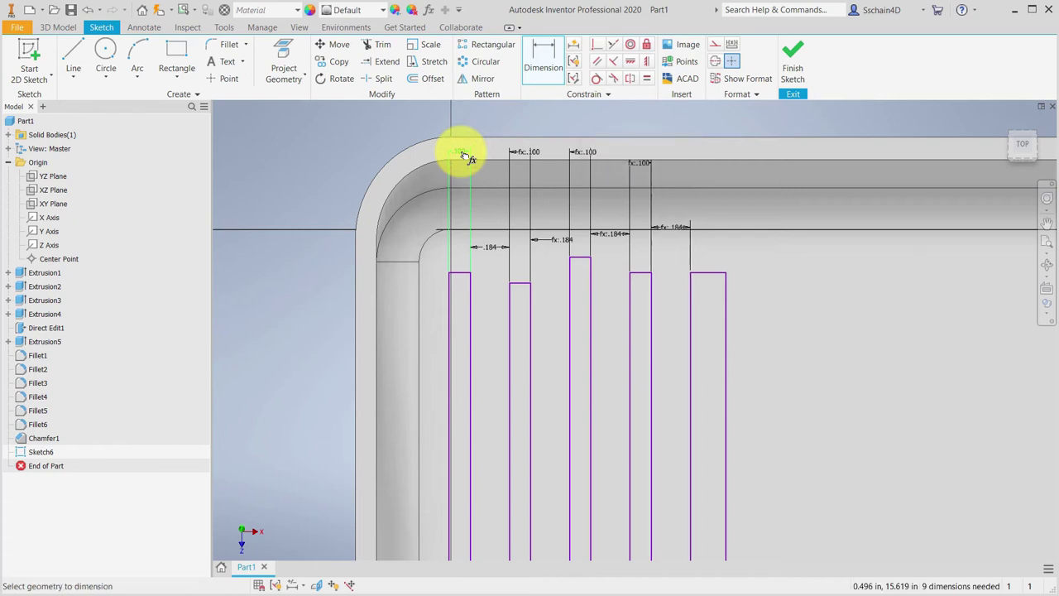
click(708, 273)
click(706, 119)
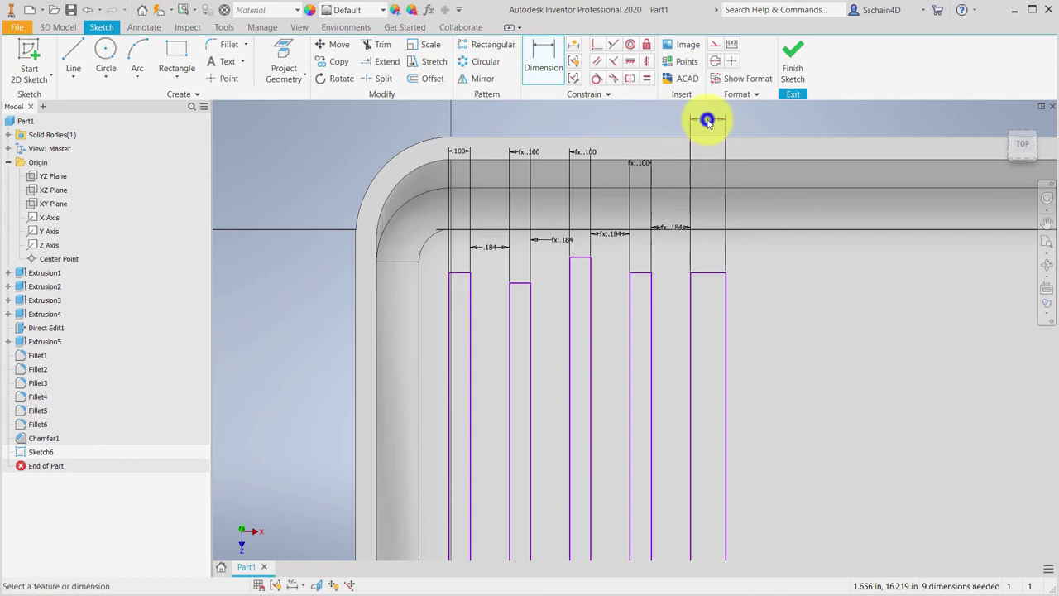
click(463, 154)
key(Return)
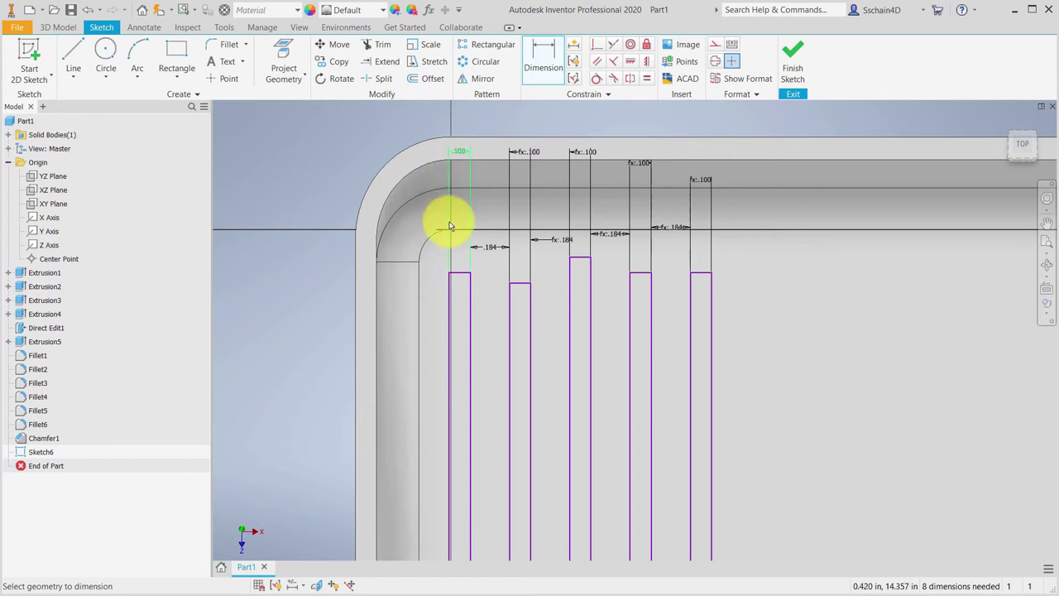
Set the driving gap between the first and second rectangles to .32 in.
click(487, 248)
click(447, 301)
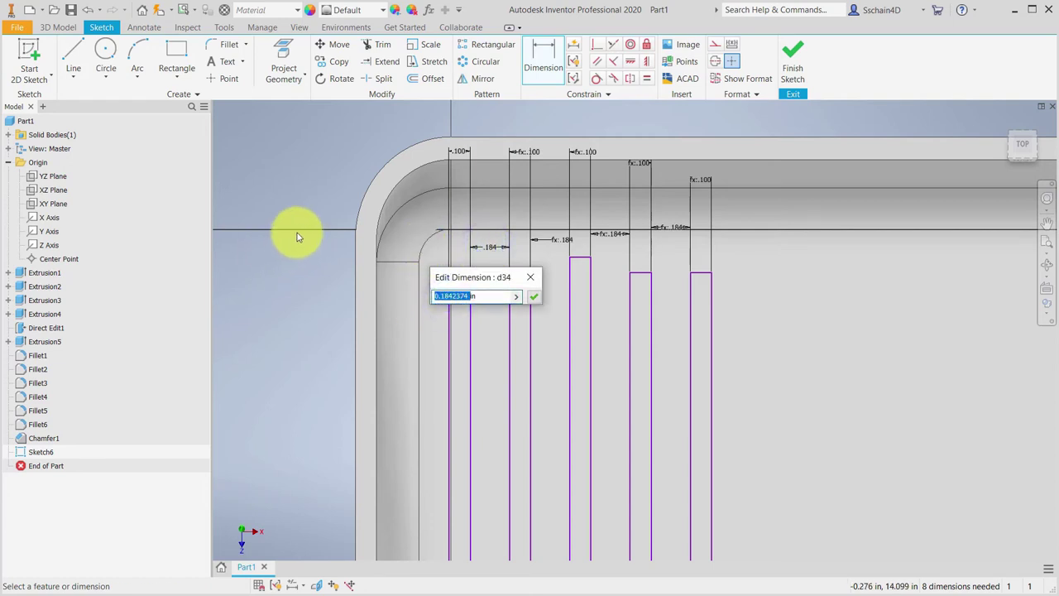
text(.32)
key(Return)
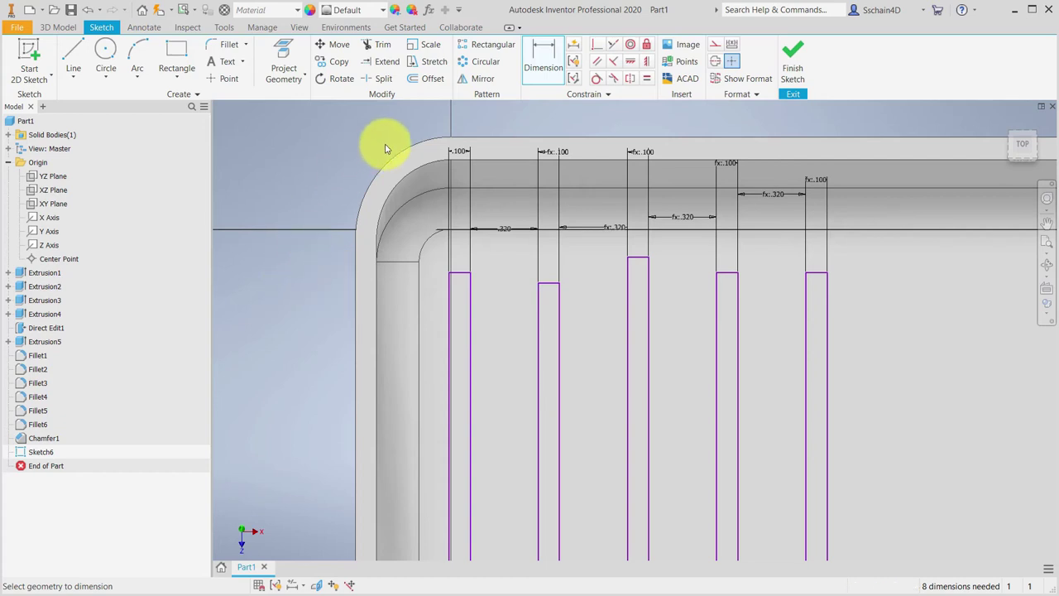
Make the top edges of the second and third rectangles collinear with the first rectangle's top edge, and try the same for the fourth.
click(612, 45)
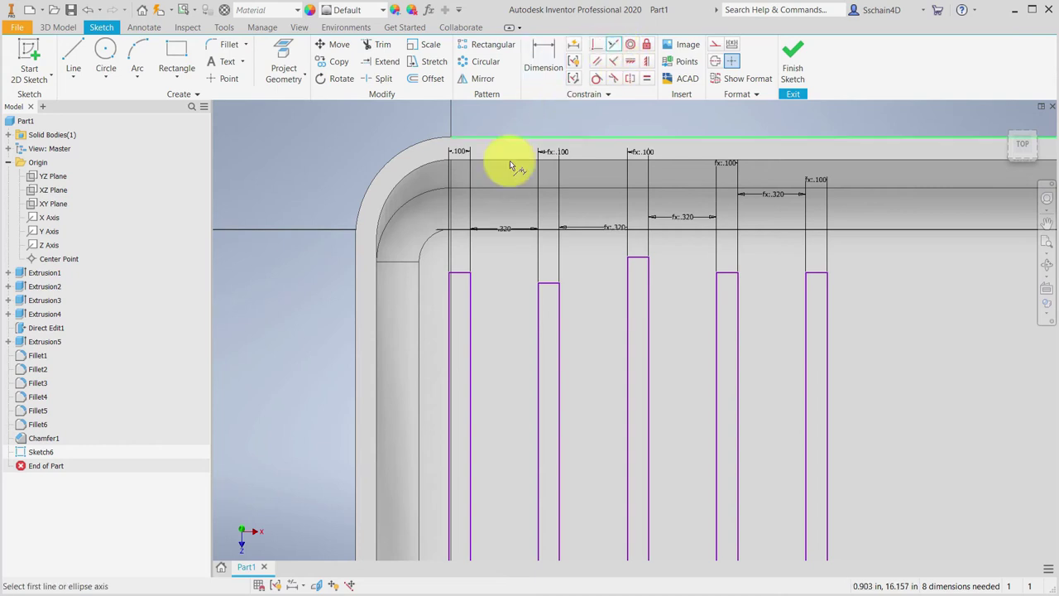
click(460, 274)
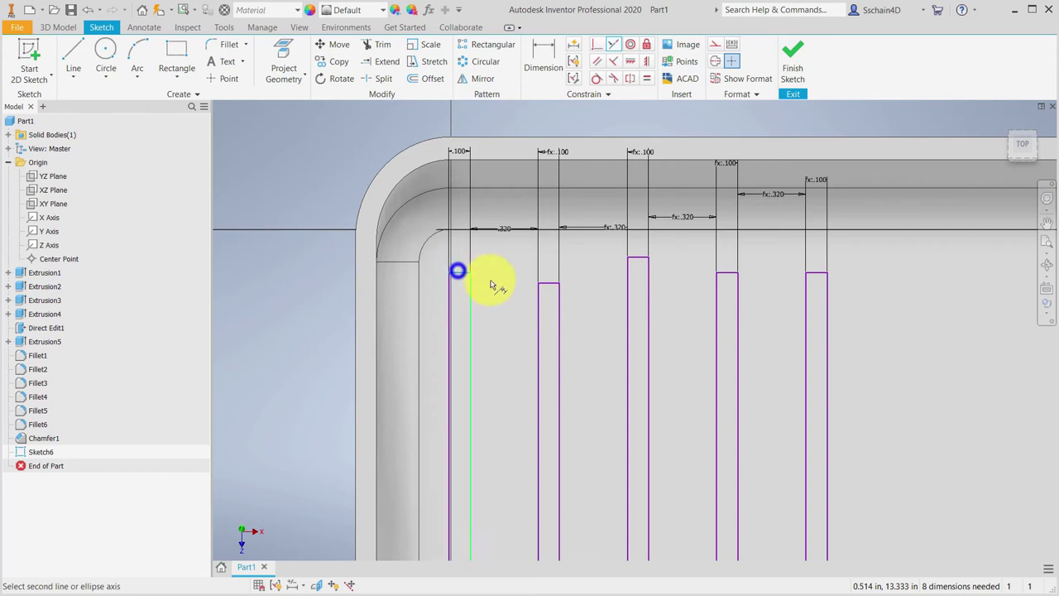
click(554, 287)
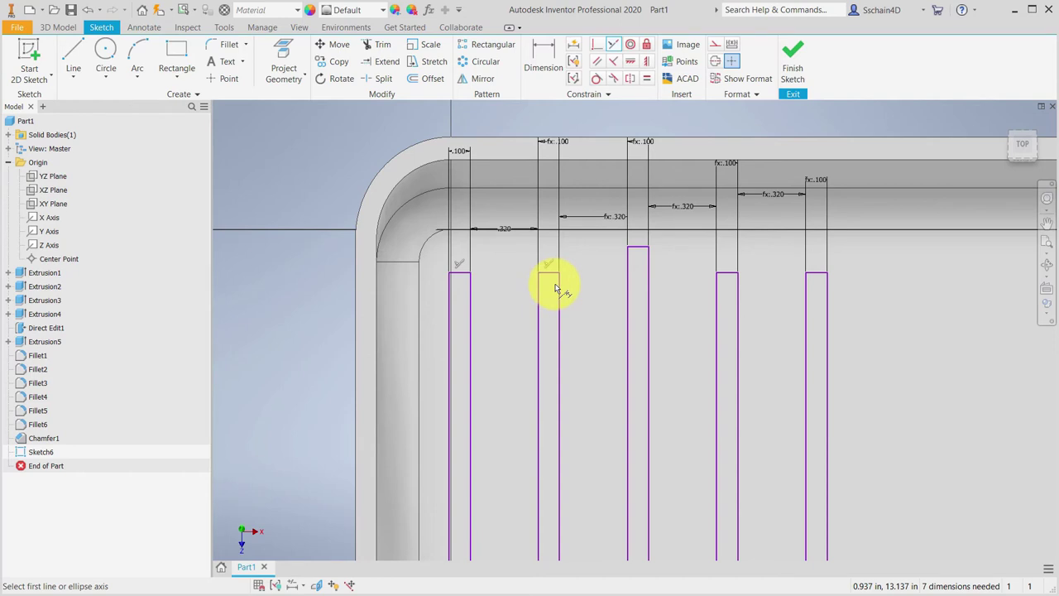
click(456, 272)
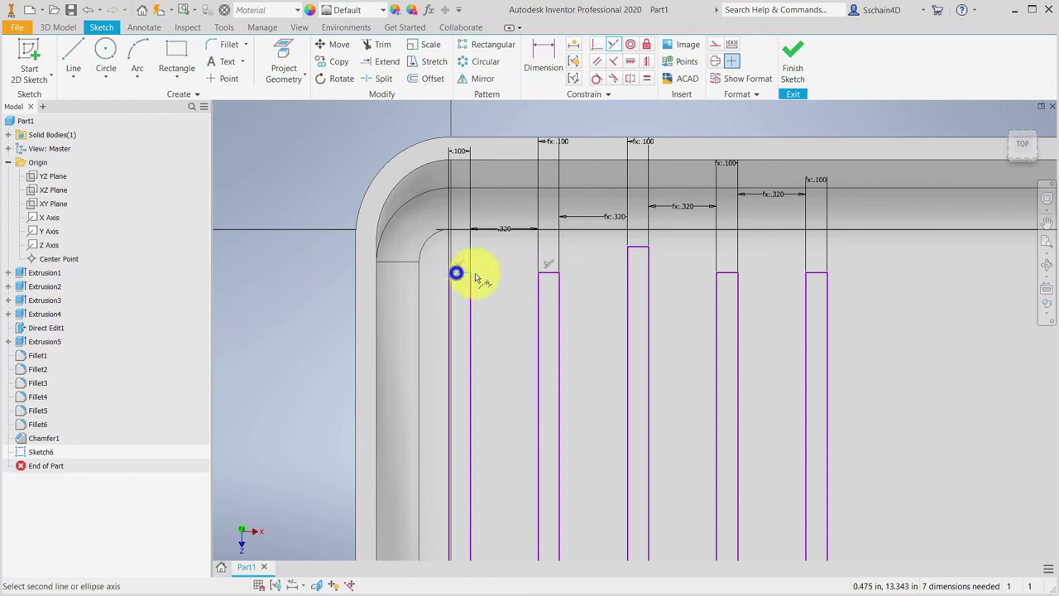
click(635, 248)
click(456, 273)
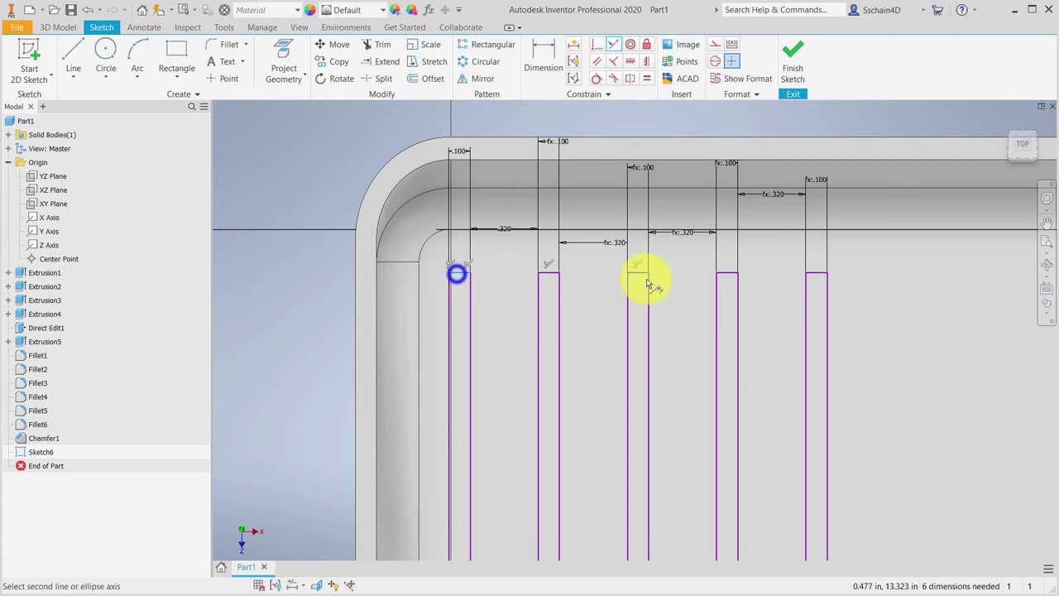
click(727, 273)
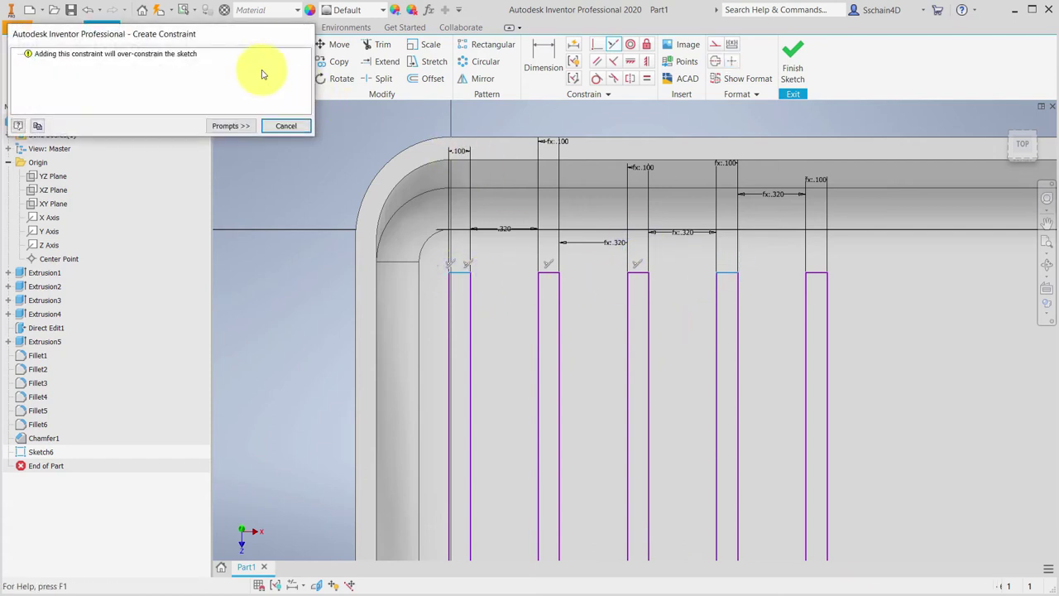
Try to constrain the first rectangle's top edge collinear with the fifth rectangle's top edge.
click(286, 127)
click(460, 273)
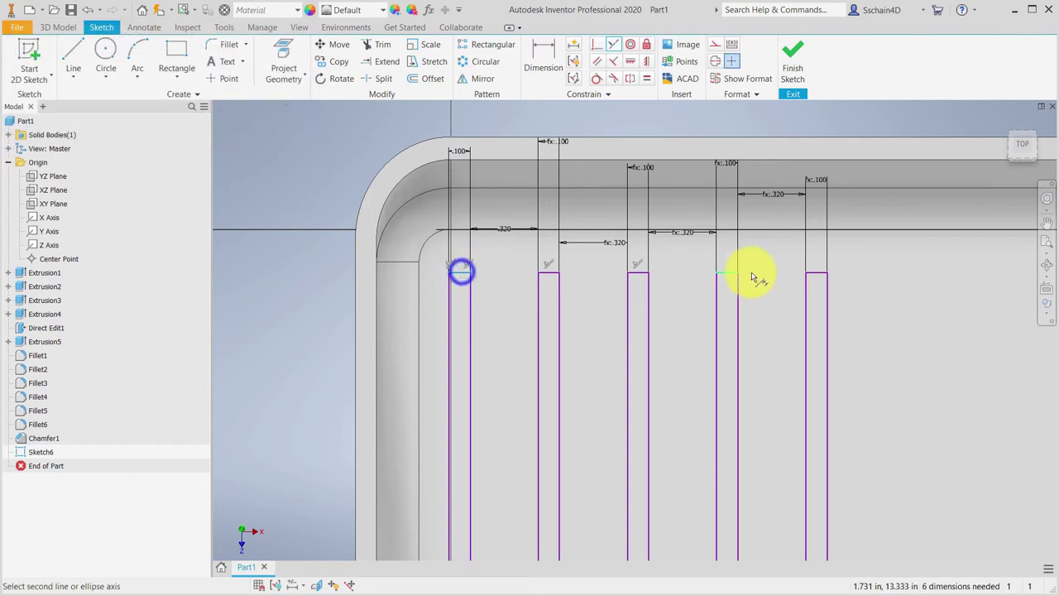
click(810, 273)
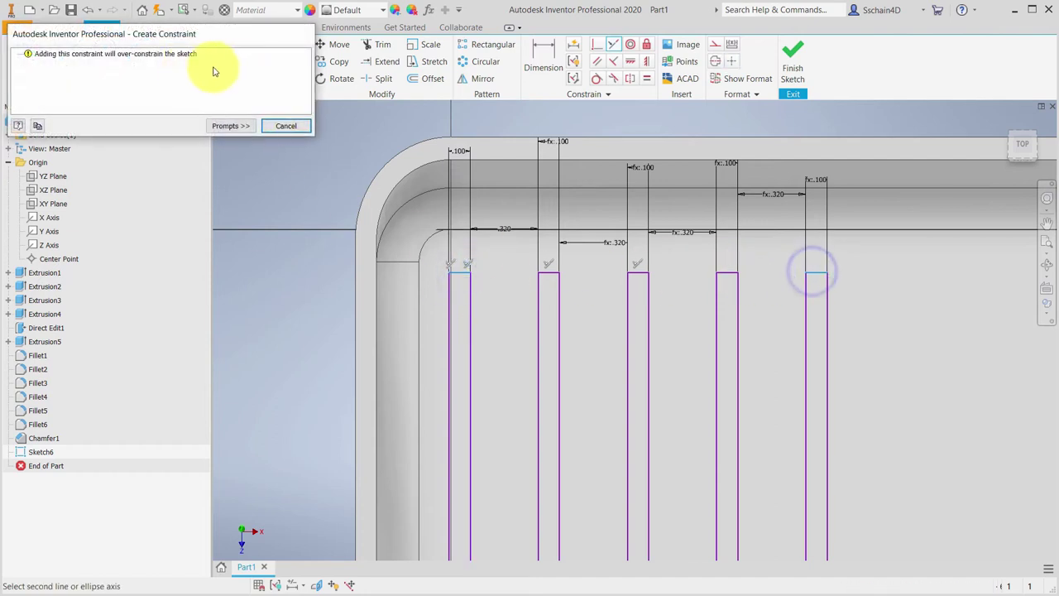
click(285, 126)
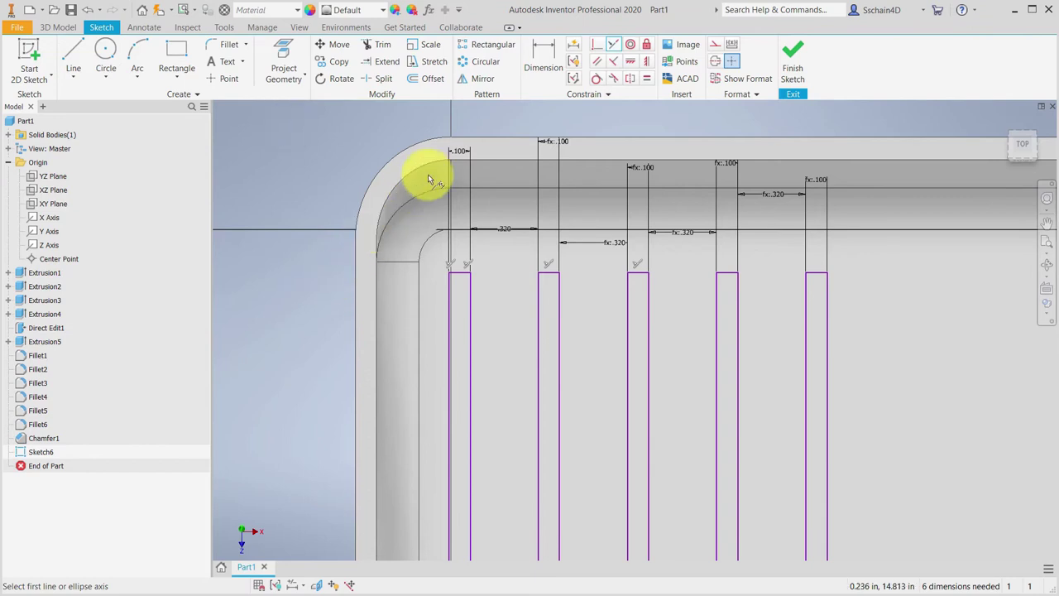
Dimension the first rectangle's top edge 0.5 in from the tray's straight outer top edge.
click(538, 58)
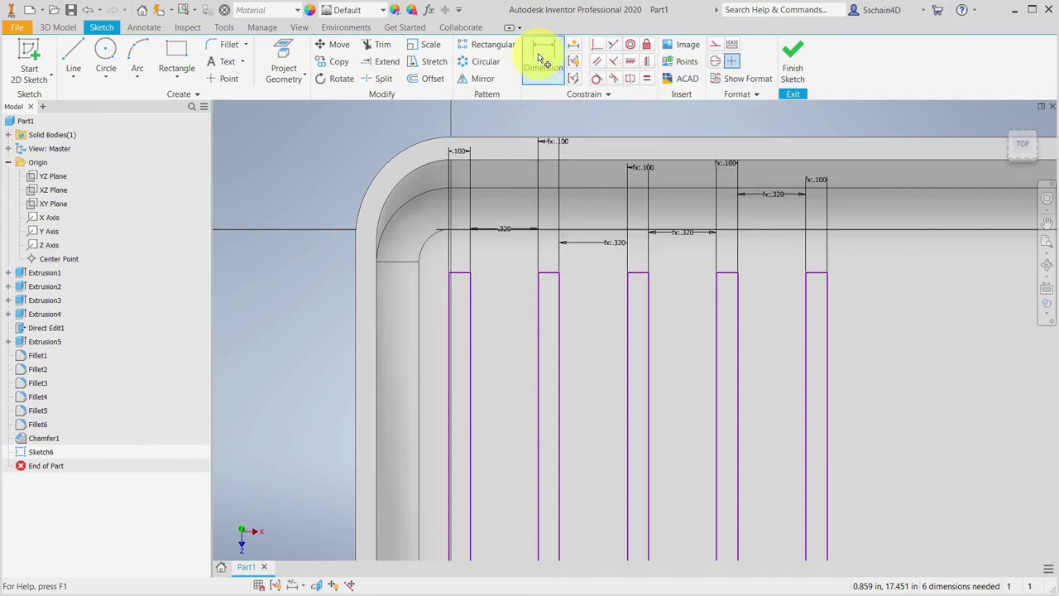
click(460, 273)
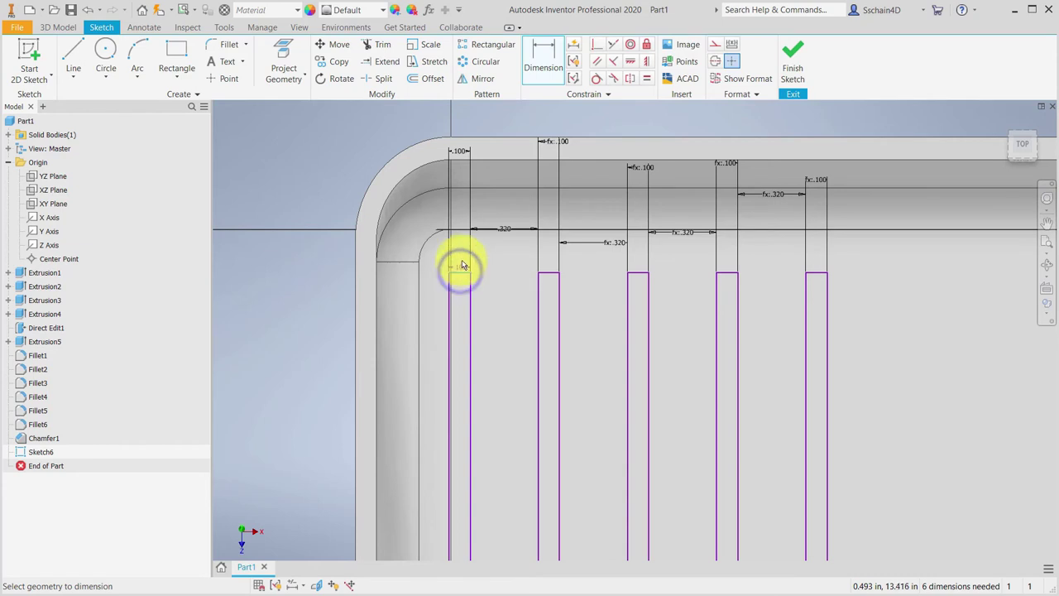
click(501, 139)
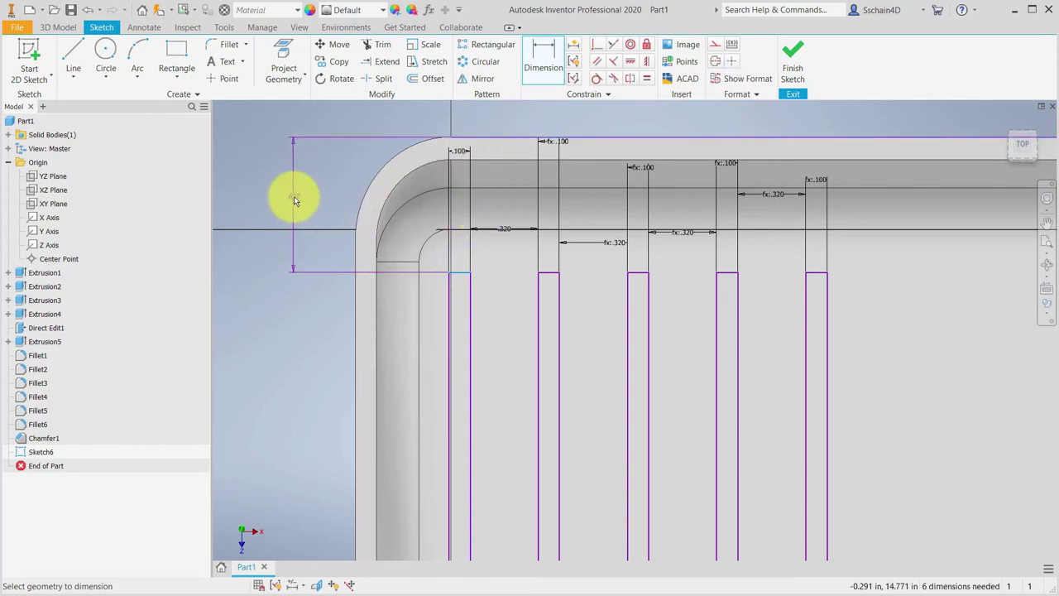
click(294, 198)
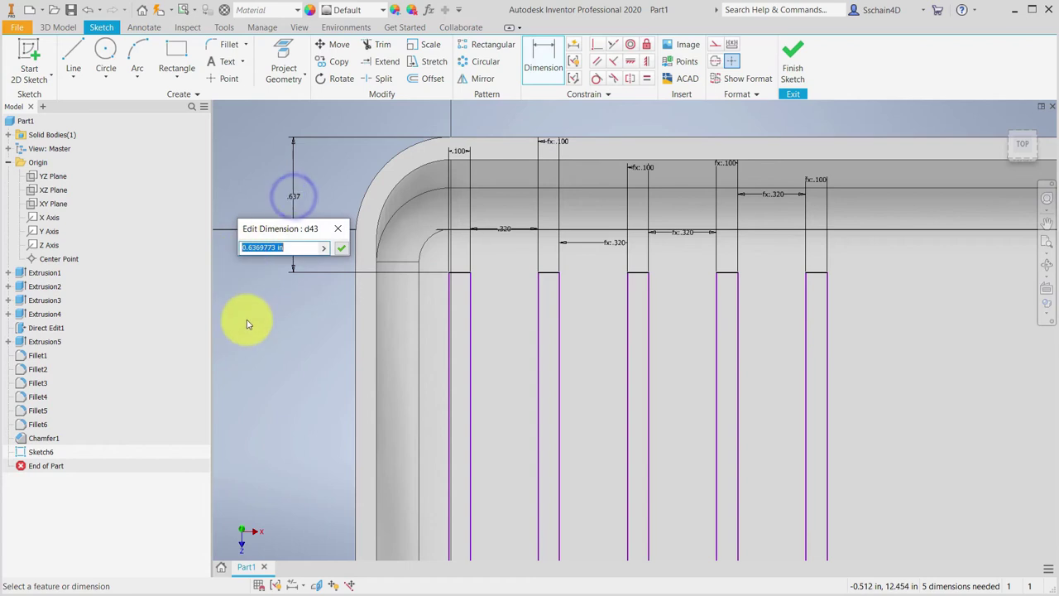
text(.5)
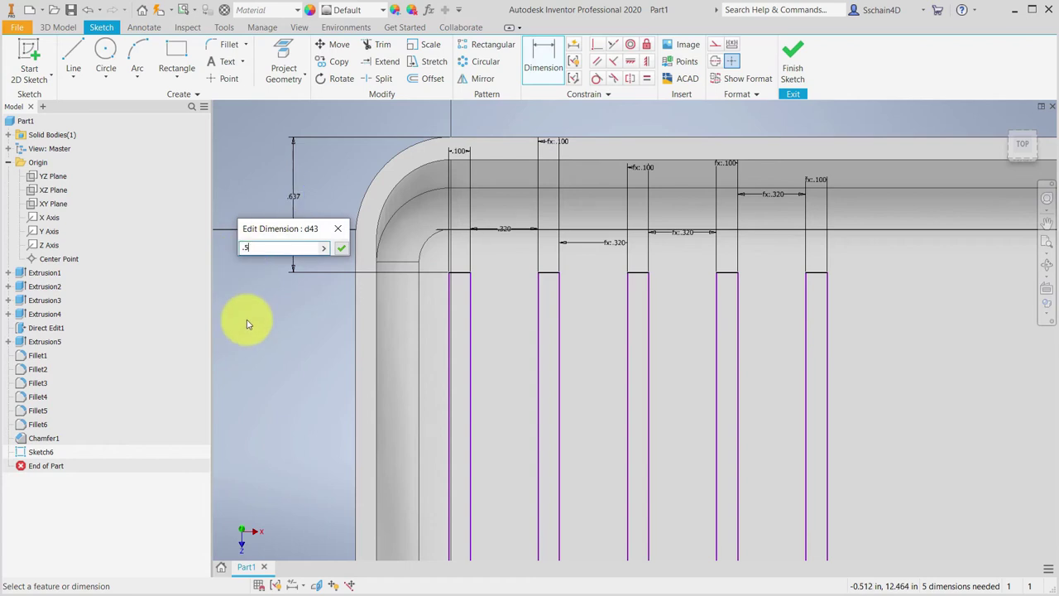
key(Return)
Dimension the fifth rectangle's bottom edge 0.2 in from the projected line at the start of the spout.
mouse_move(506, 385)
middle_down()
mouse_move(491, 395)
mouse_move(468, 292)
mouse_move(473, 182)
mouse_move(438, 78)
mouse_move(439, 11)
mouse_move(424, 4)
middle_up()
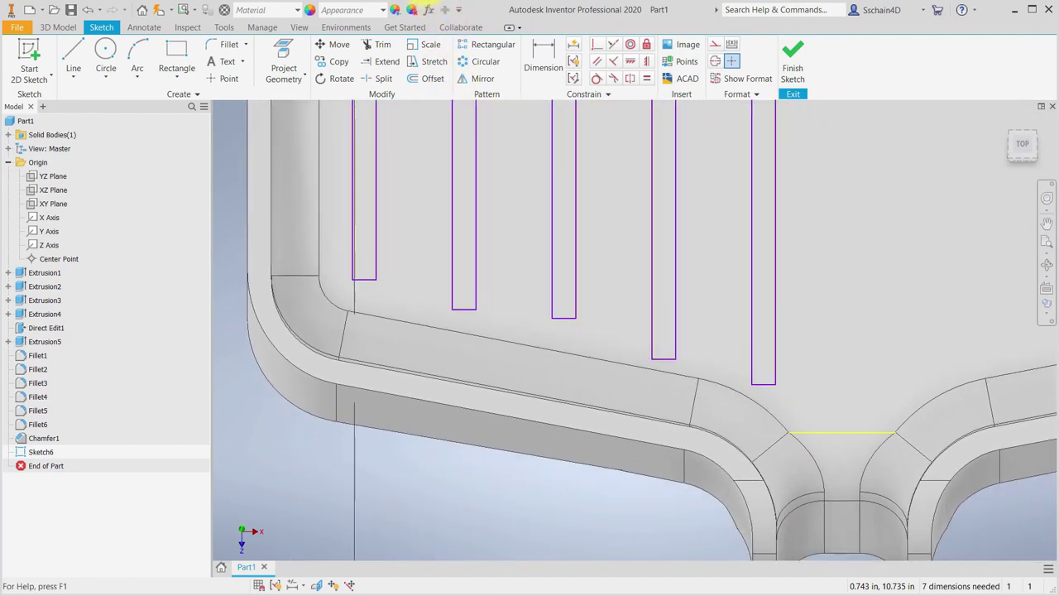
click(543, 58)
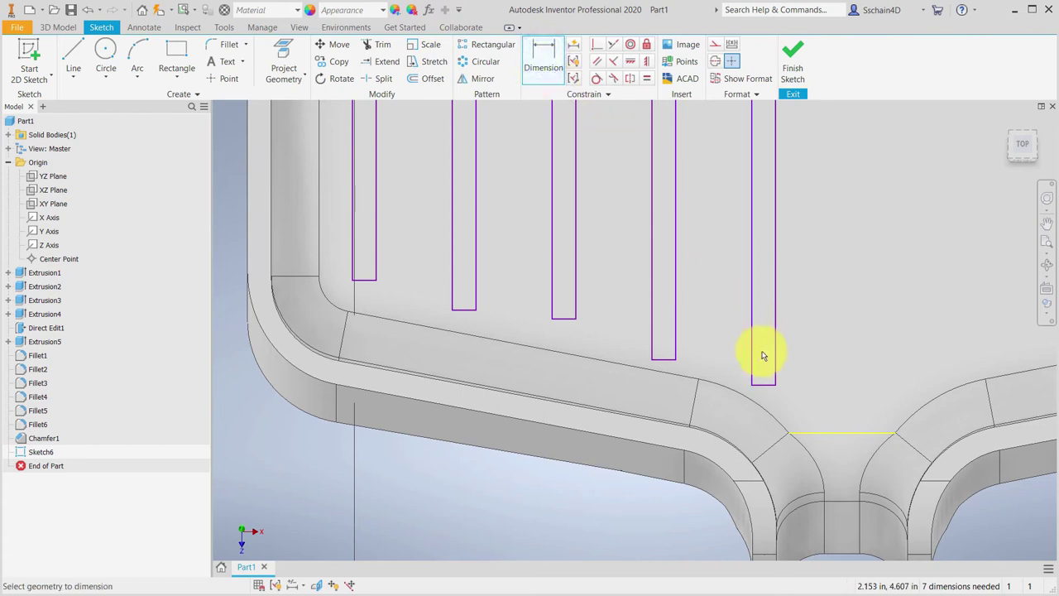
click(763, 382)
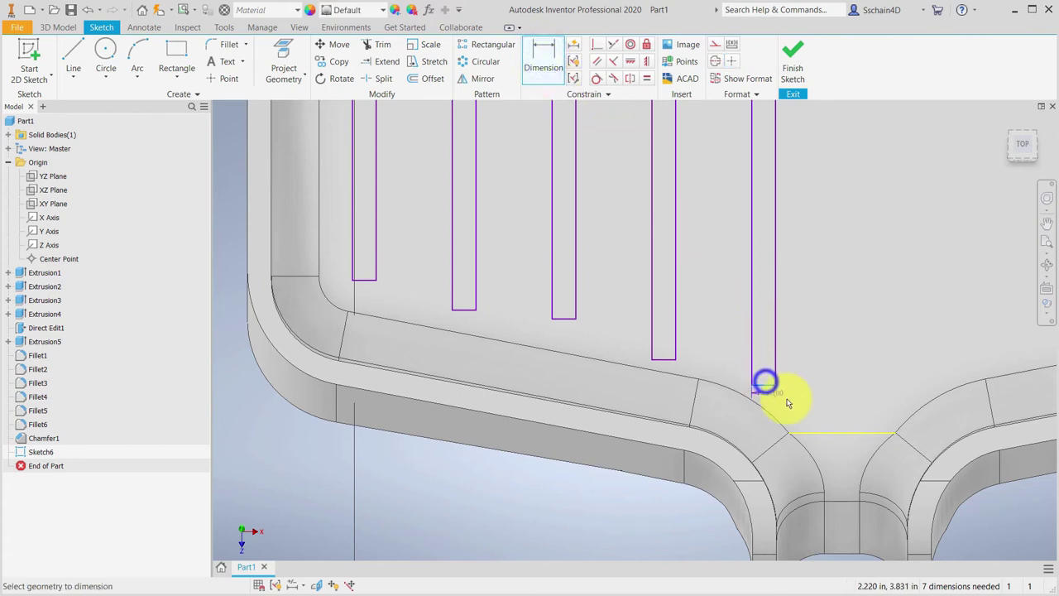
click(833, 431)
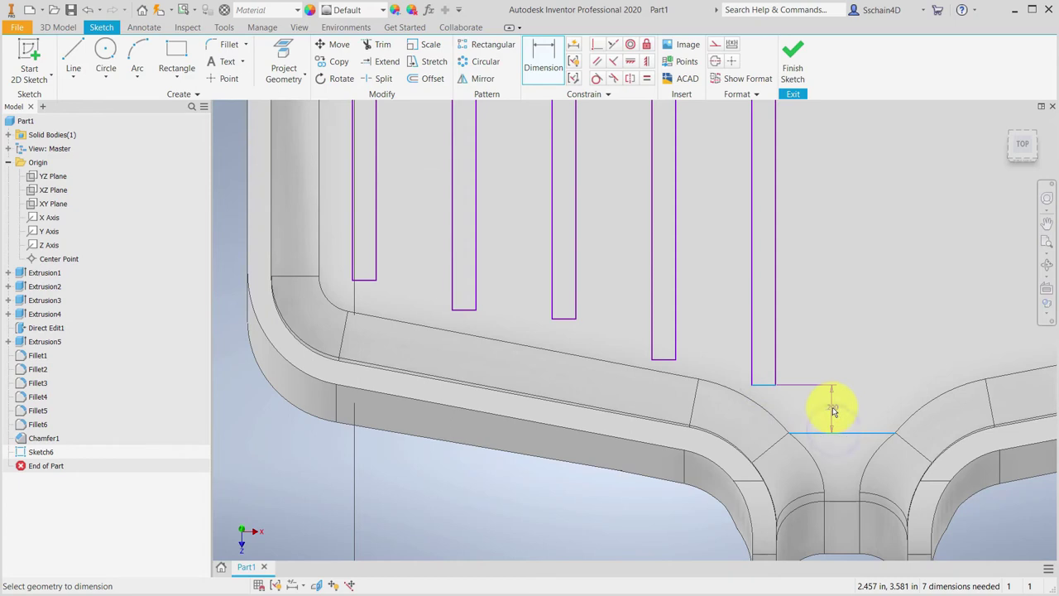
click(832, 408)
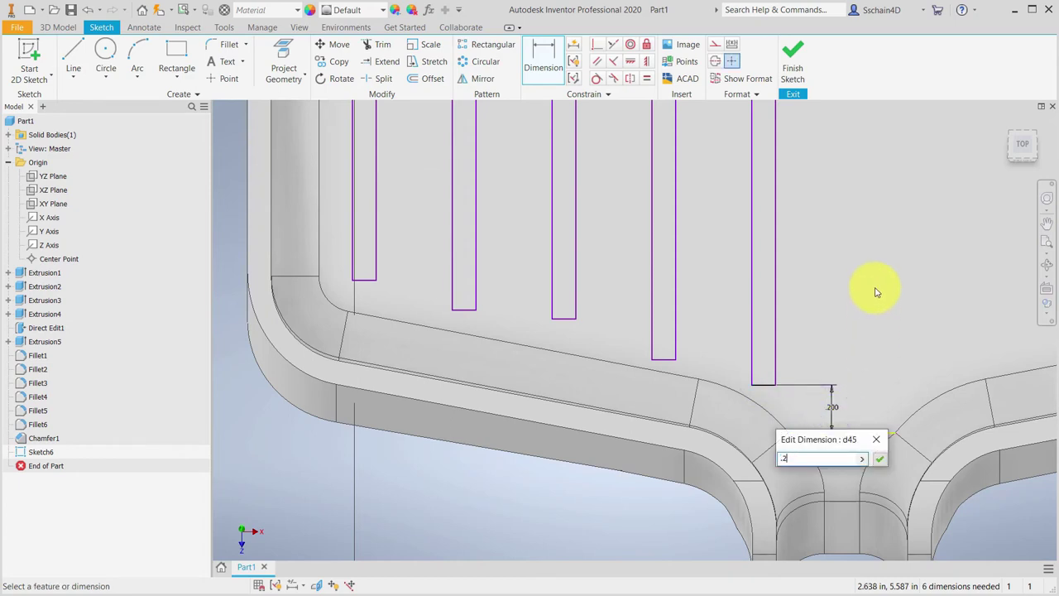
key(Return)
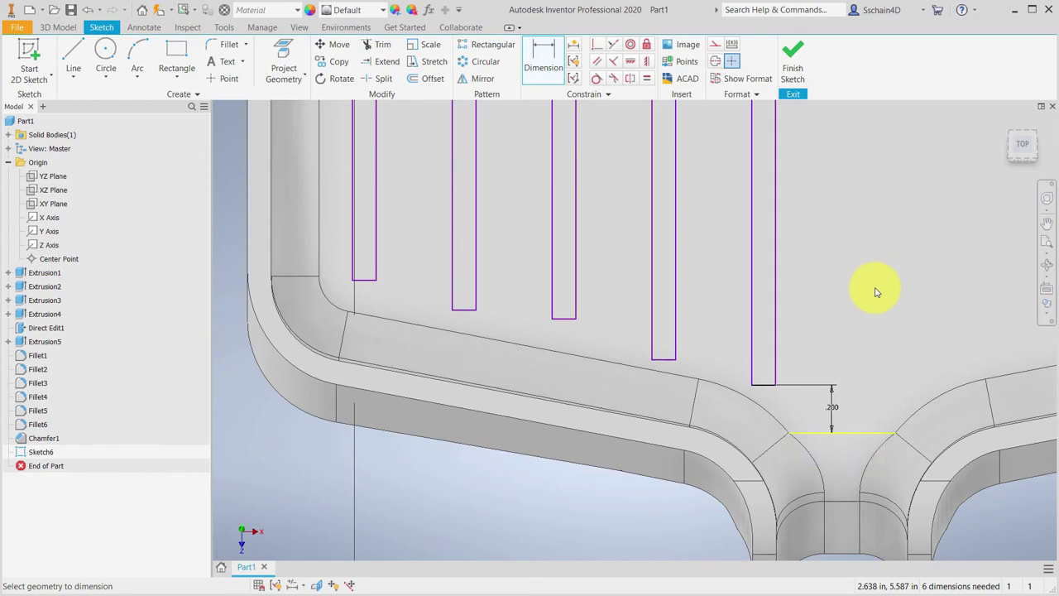
Dimension the vertical offset between the bottom edges of the first and second rectangles as 0.1 in.
click(365, 279)
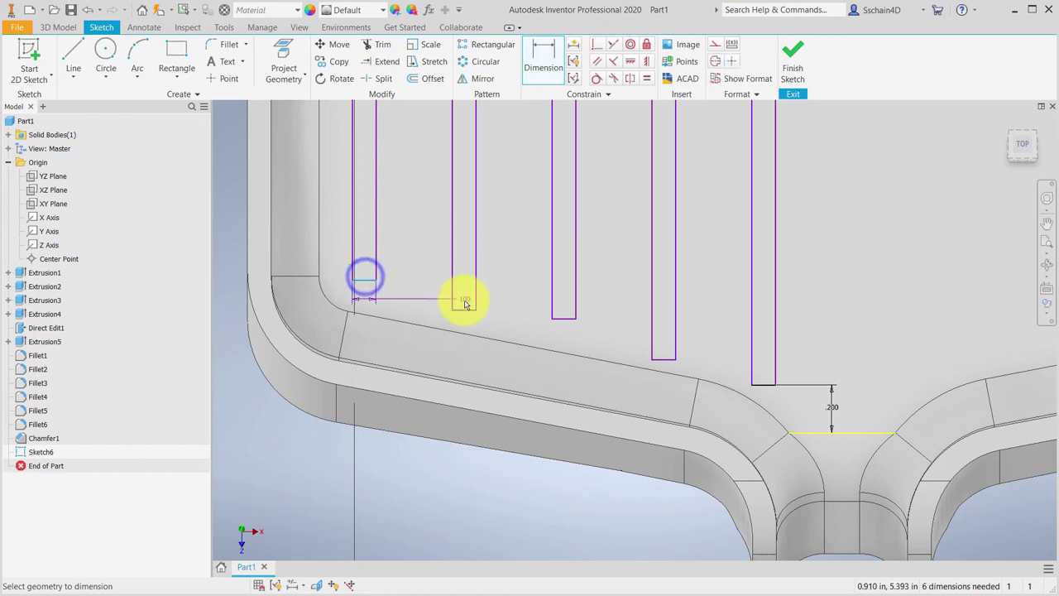
click(463, 308)
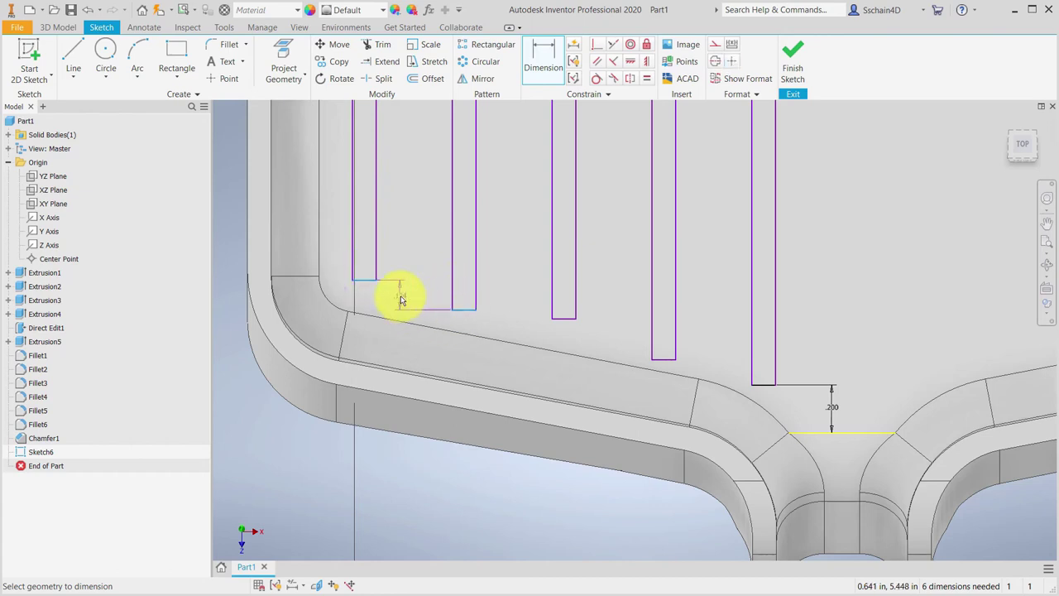
click(401, 299)
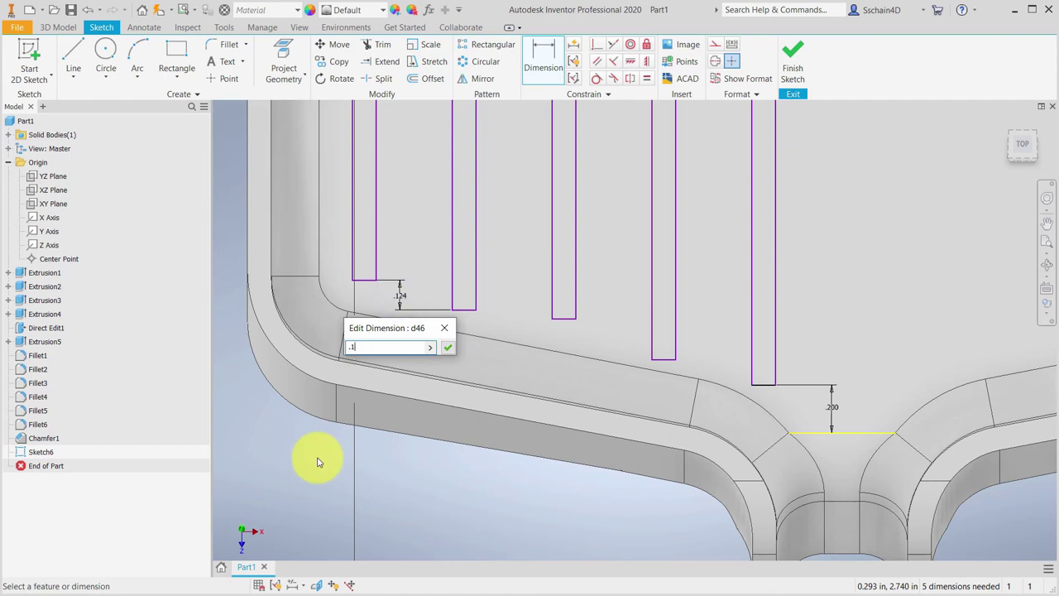
key(Return)
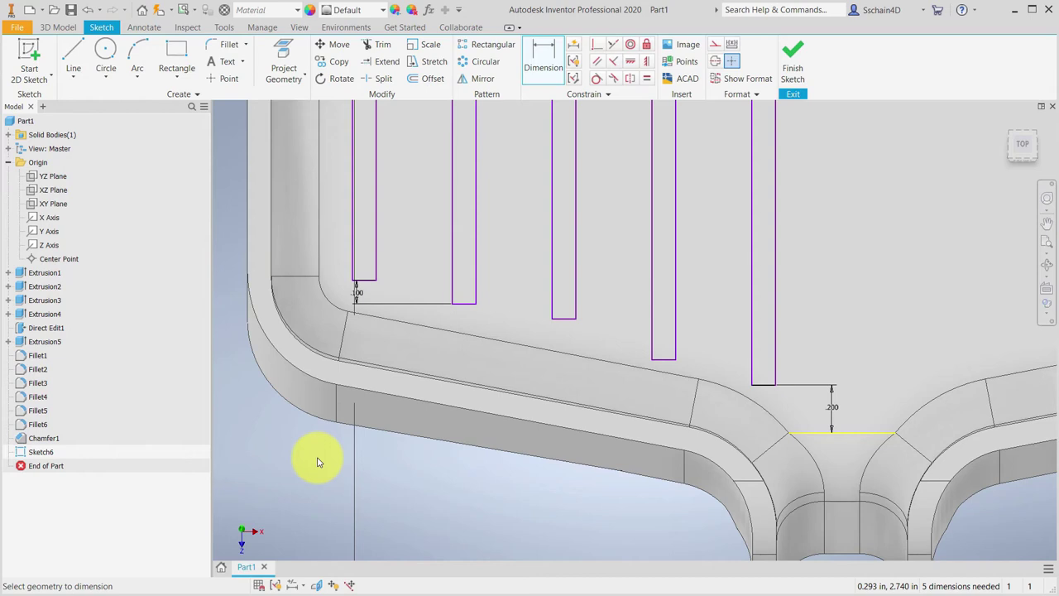
click(421, 397)
Dimension the vertical offset between the second and third rectangles' bottom edges, linking it to the first offset dimension, d46.
click(464, 304)
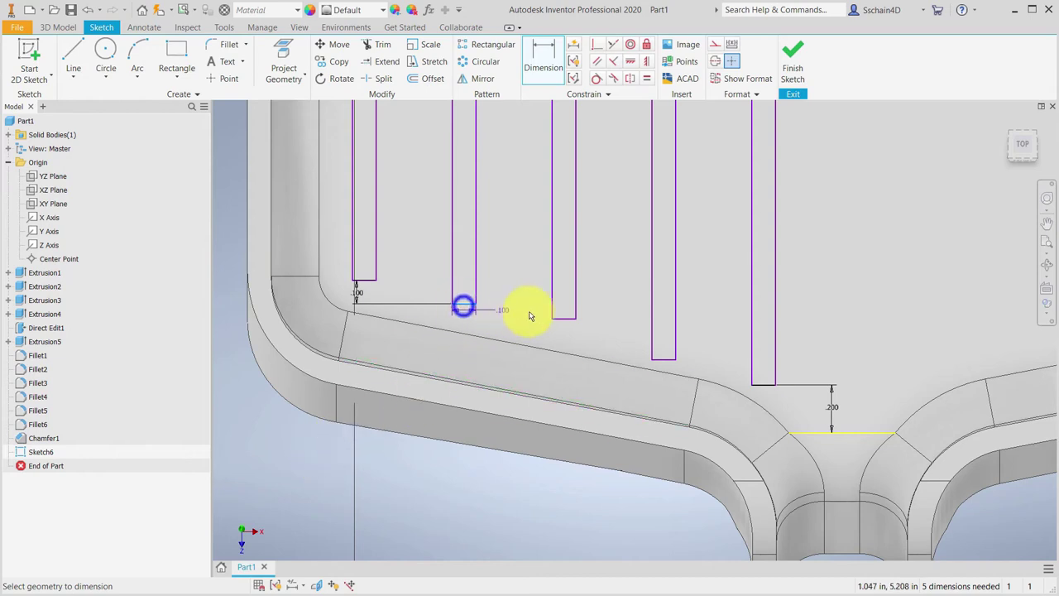
click(565, 317)
click(511, 314)
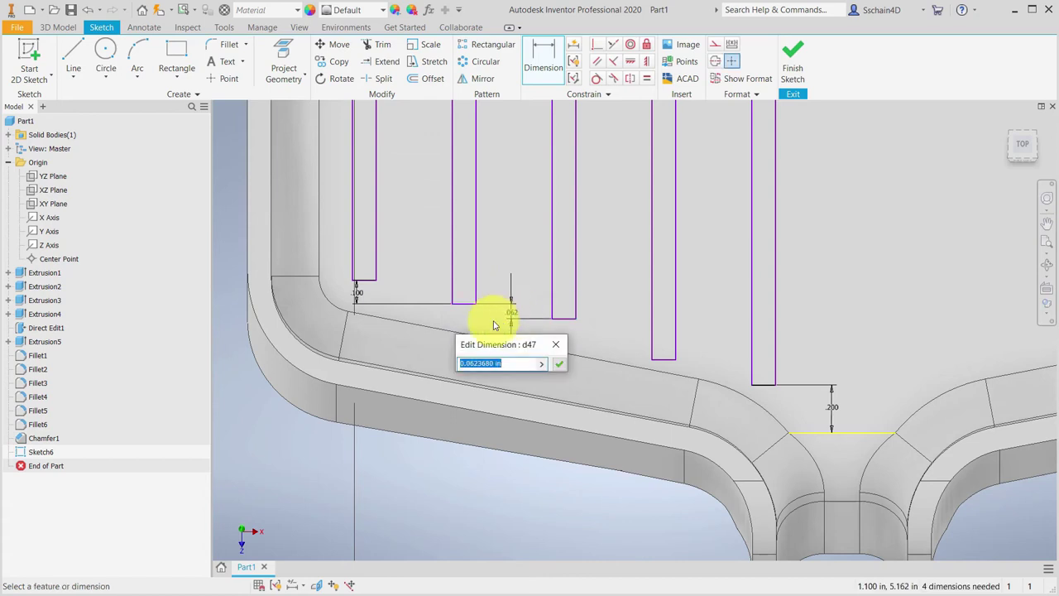
click(358, 294)
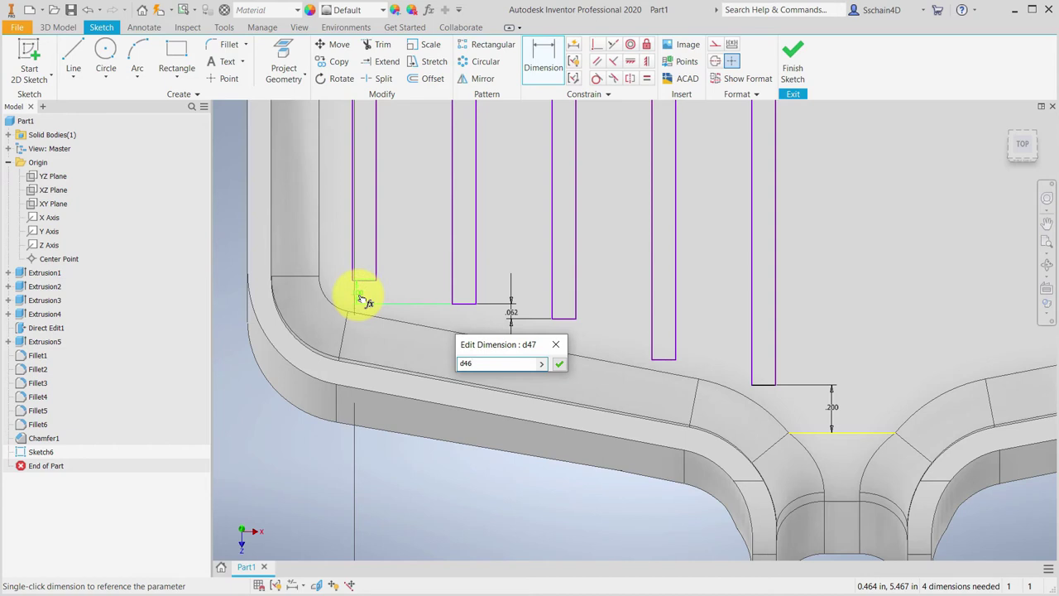
key(Return)
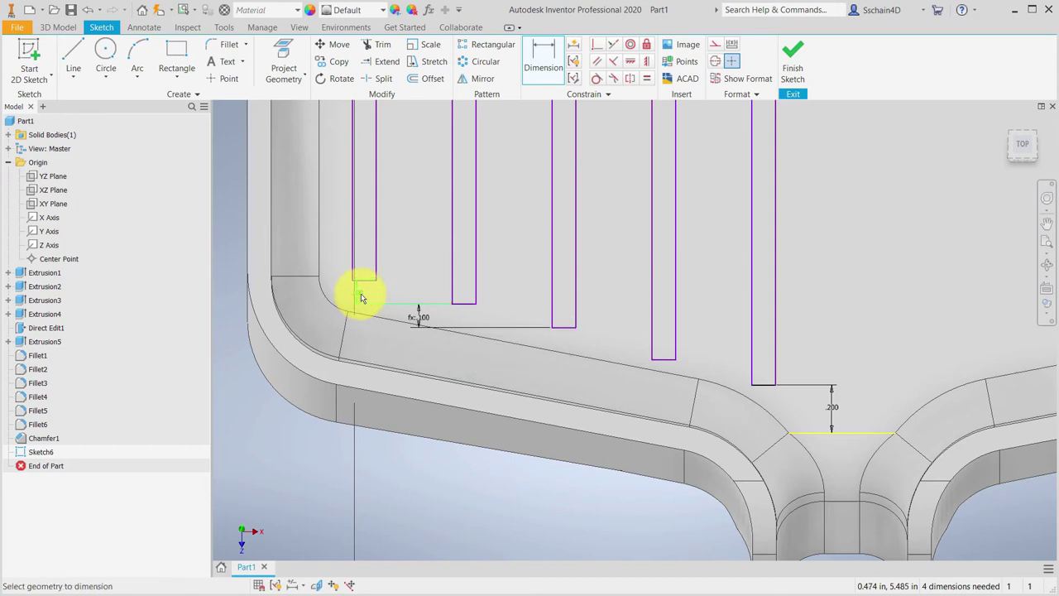
Dimension the vertical offset between the third and fourth rectangles' bottom edges, linking it to the first offset dimension, d46.
click(565, 328)
click(664, 359)
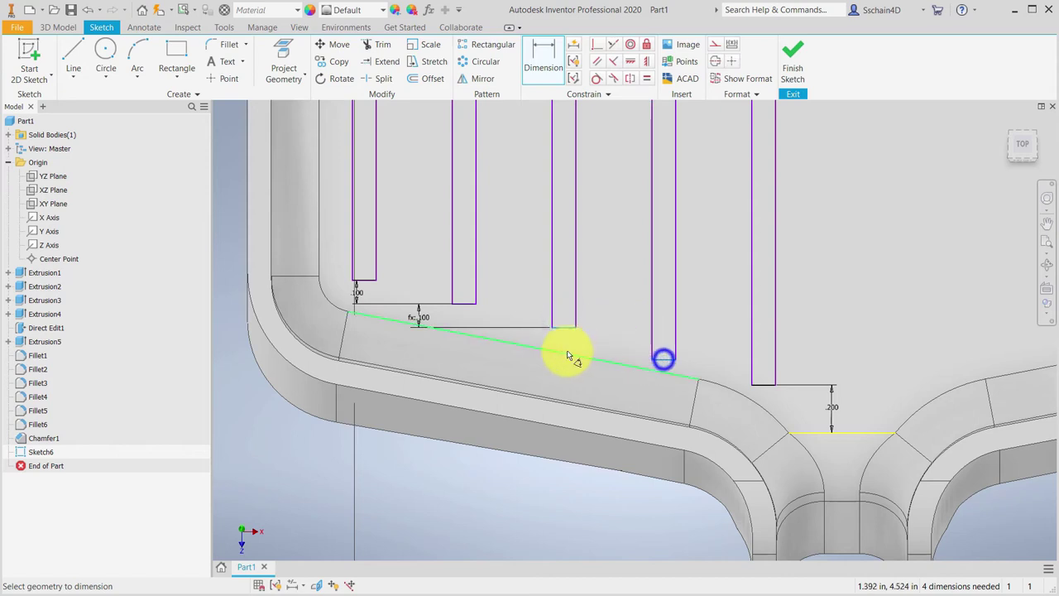
click(445, 348)
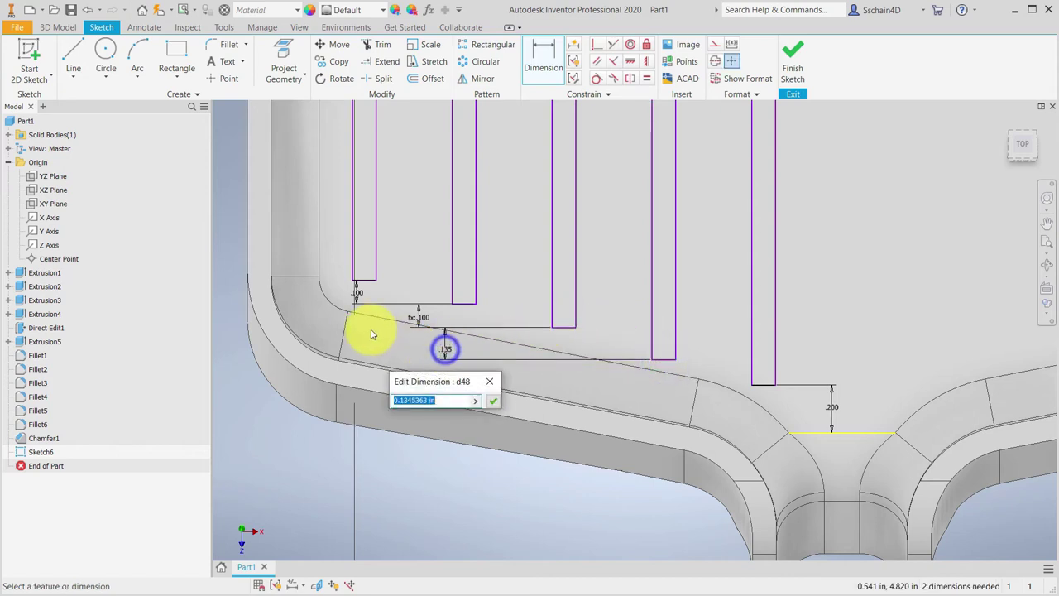
click(361, 299)
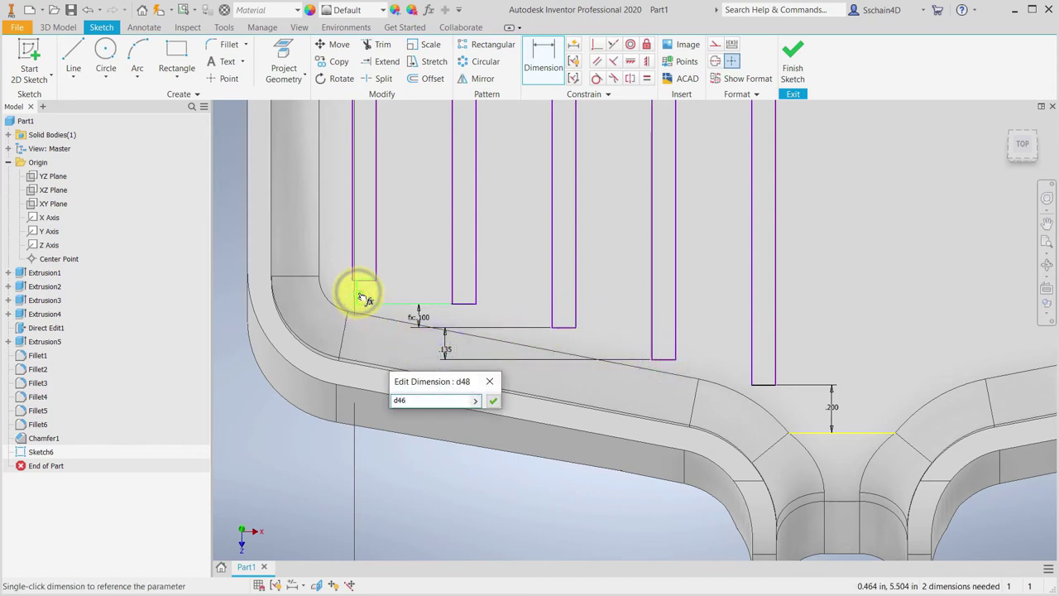
key(Return)
click(370, 291)
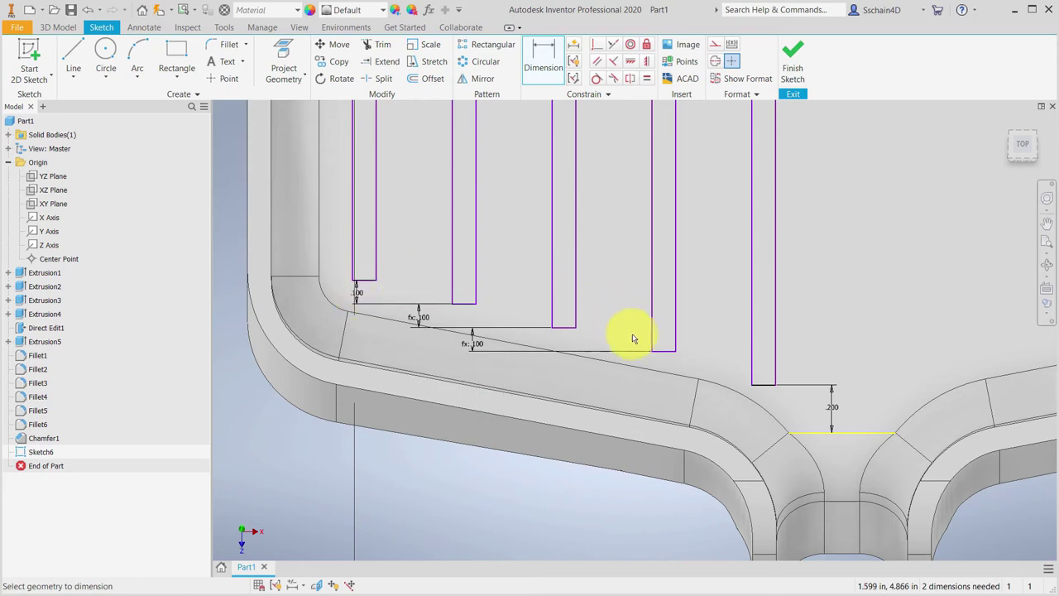
Dimension the offset between the fourth and fifth rectangles' bottom edges, linked to d46, and finish the sketch.
click(663, 350)
click(766, 383)
click(582, 370)
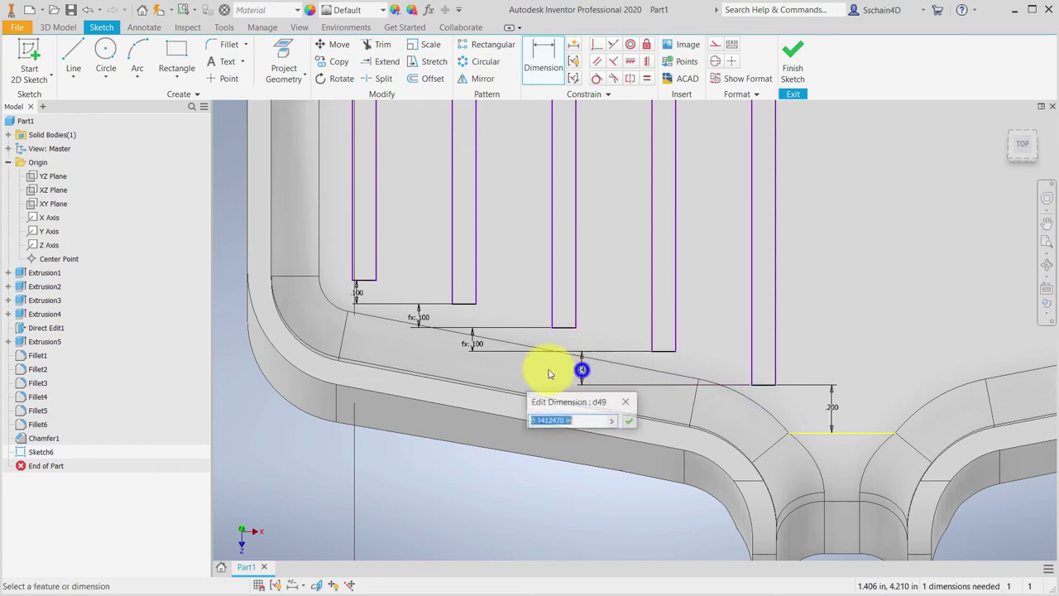
click(361, 296)
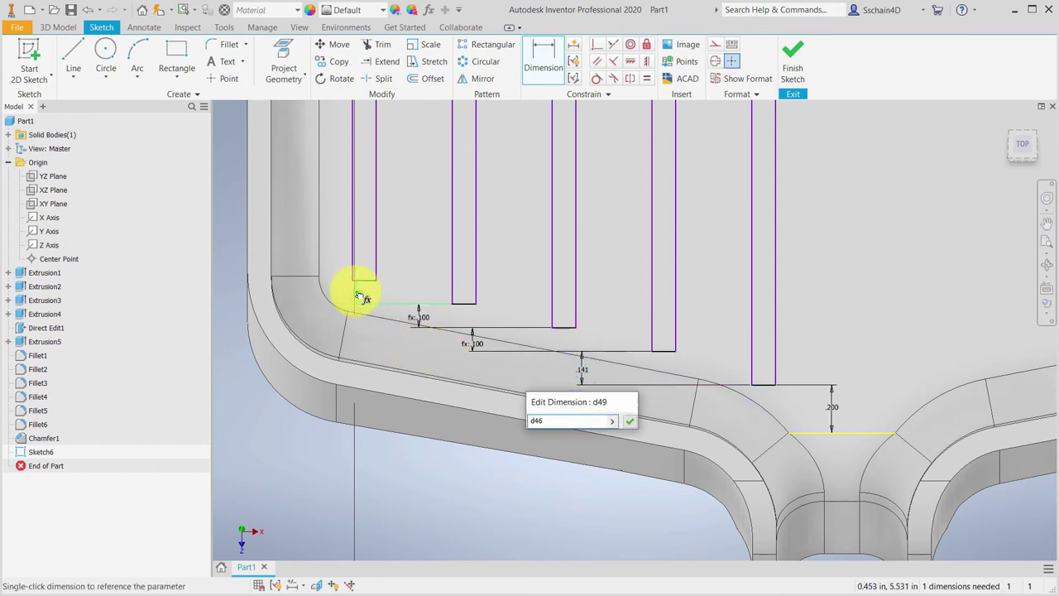
key(Return)
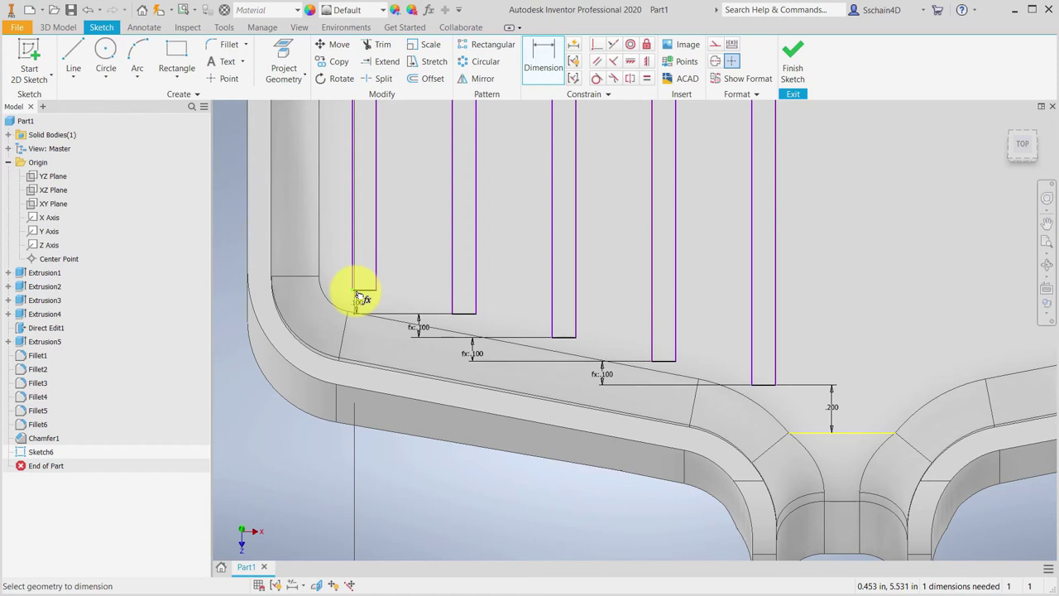
scroll(356, 295, down, 5)
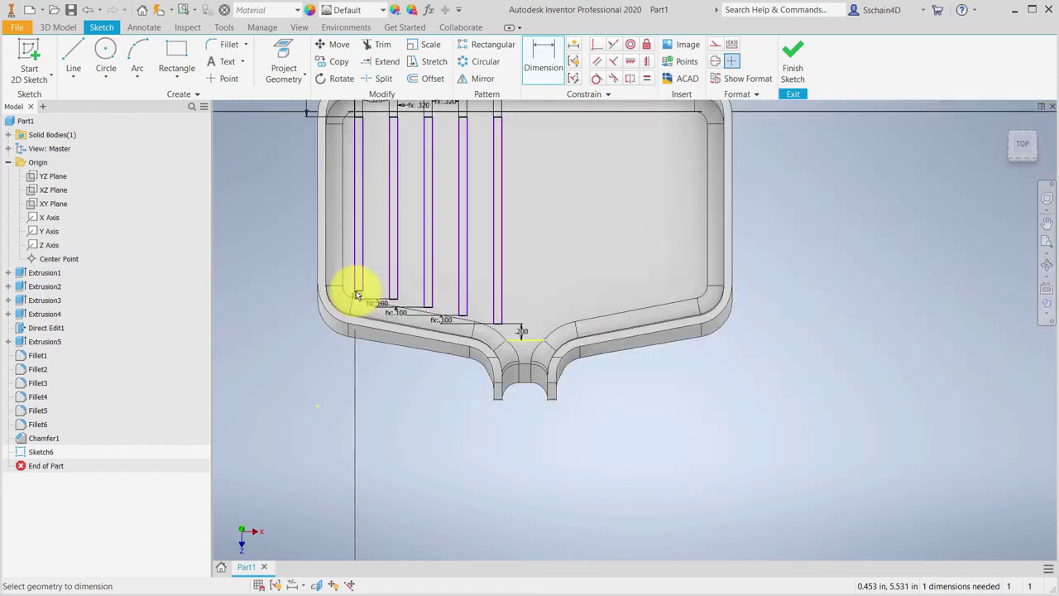
click(794, 51)
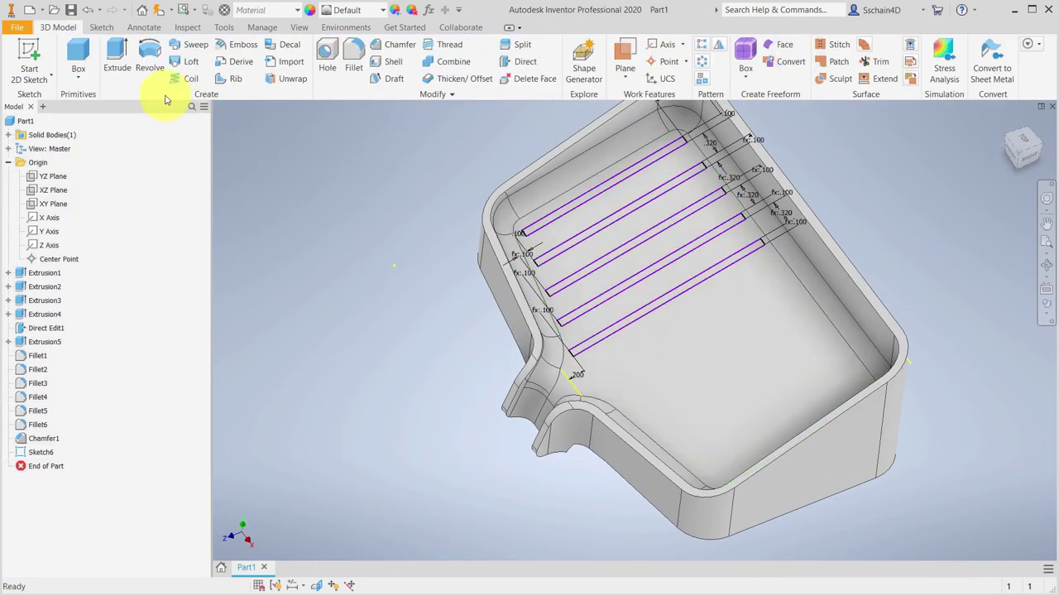
Extrude all five narrow rectangles on the tray floor with a distance of 0.5 in.
click(115, 51)
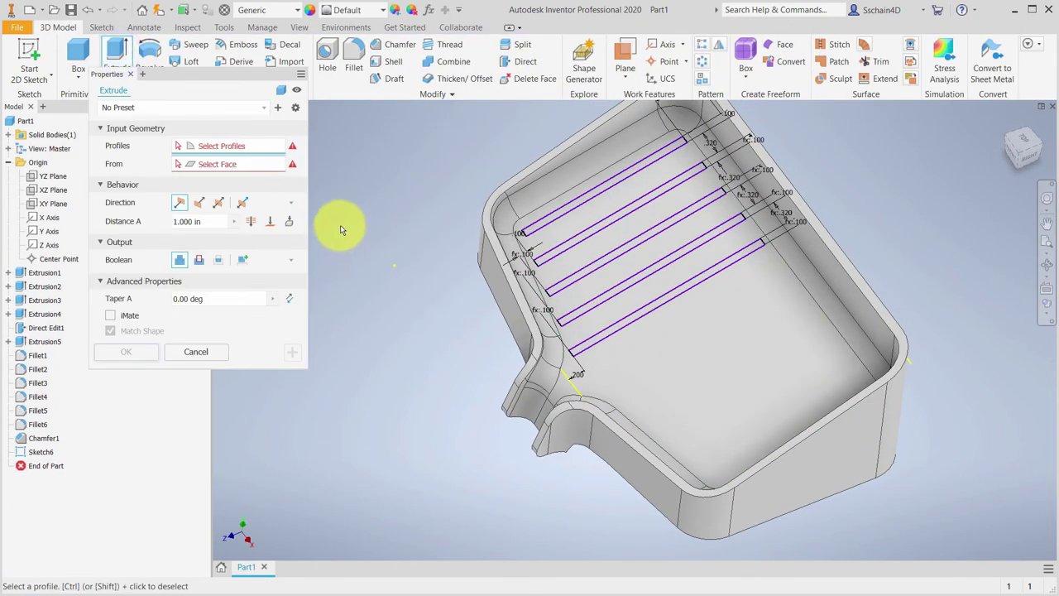
click(552, 223)
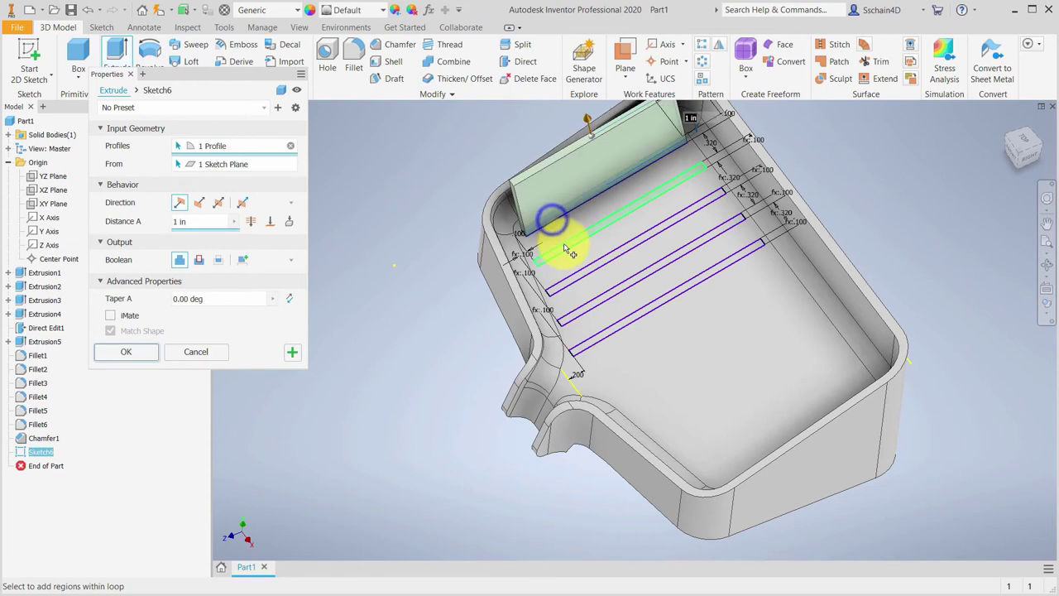
click(563, 239)
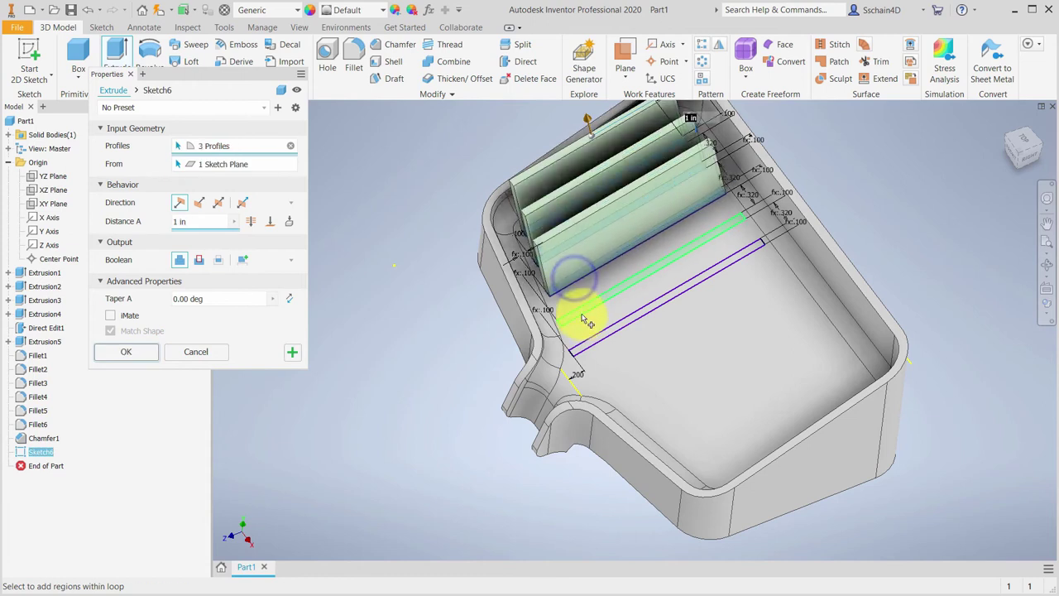
click(581, 310)
click(596, 341)
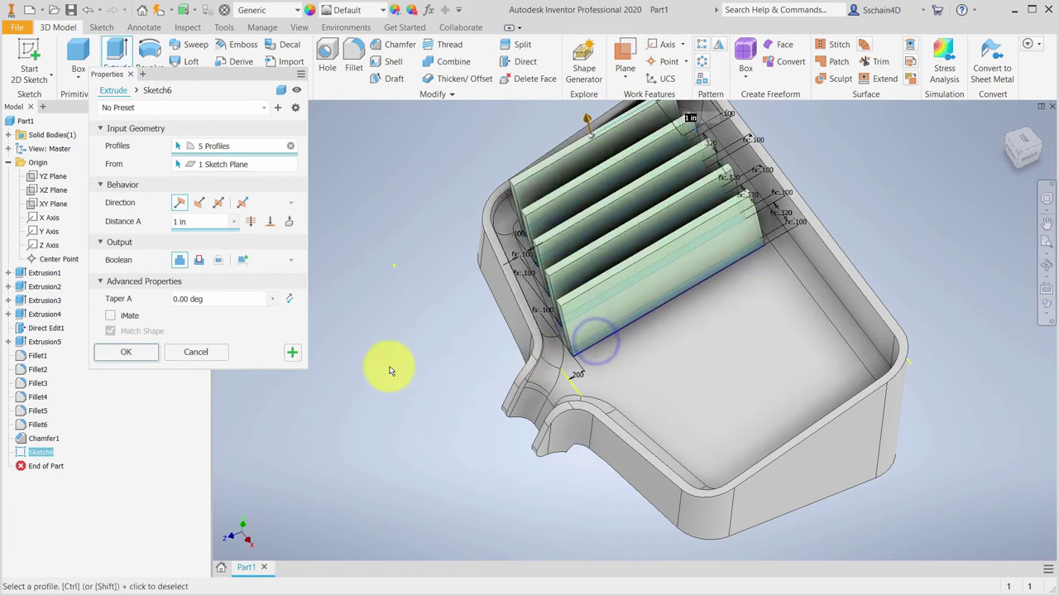
click(189, 222)
text(.5)
Set the rib extrusion's taper angle to -10 degrees and complete the feature.
click(185, 298)
text(10)
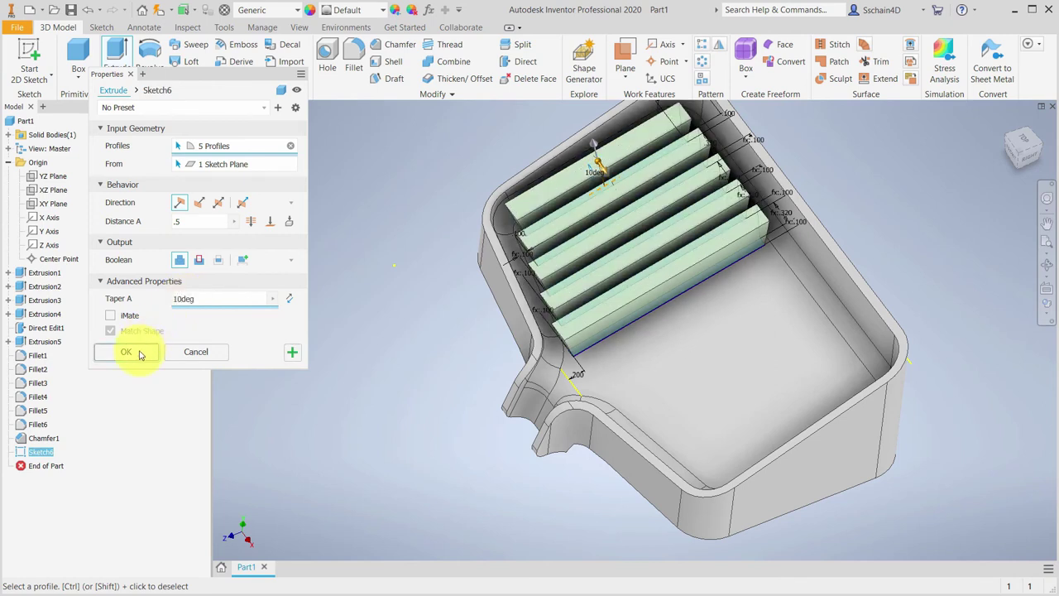
click(174, 299)
text(-)
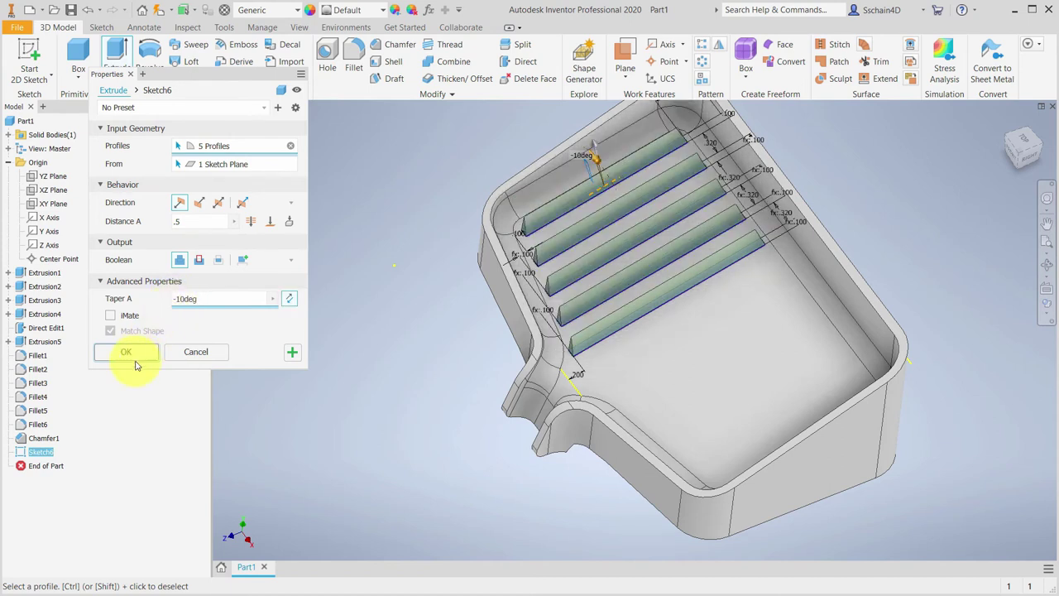
click(118, 349)
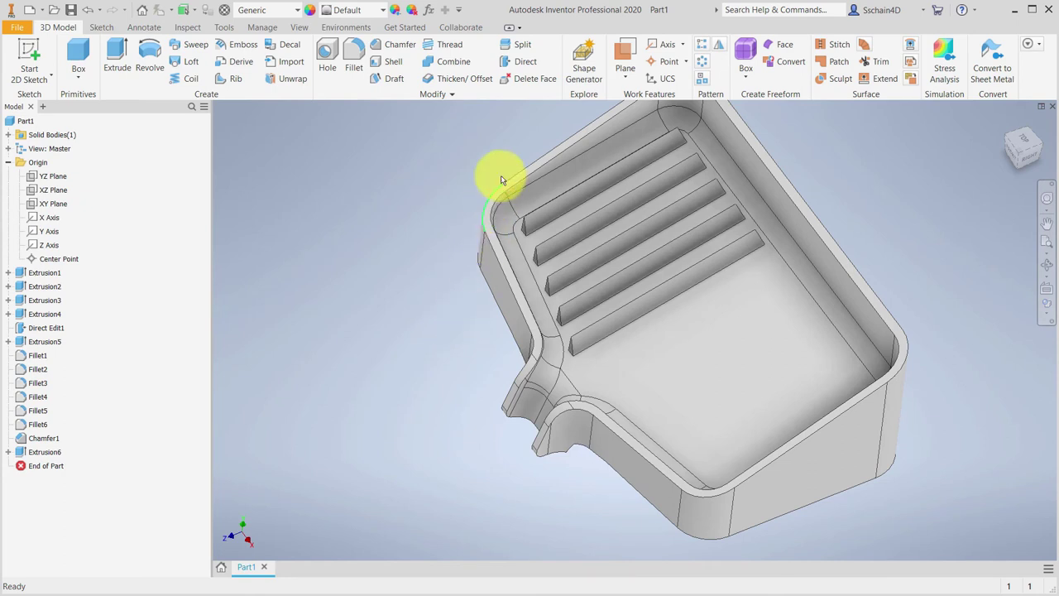
Create a work plane offset from the tray's flat outer side face by -d6/2.
click(624, 51)
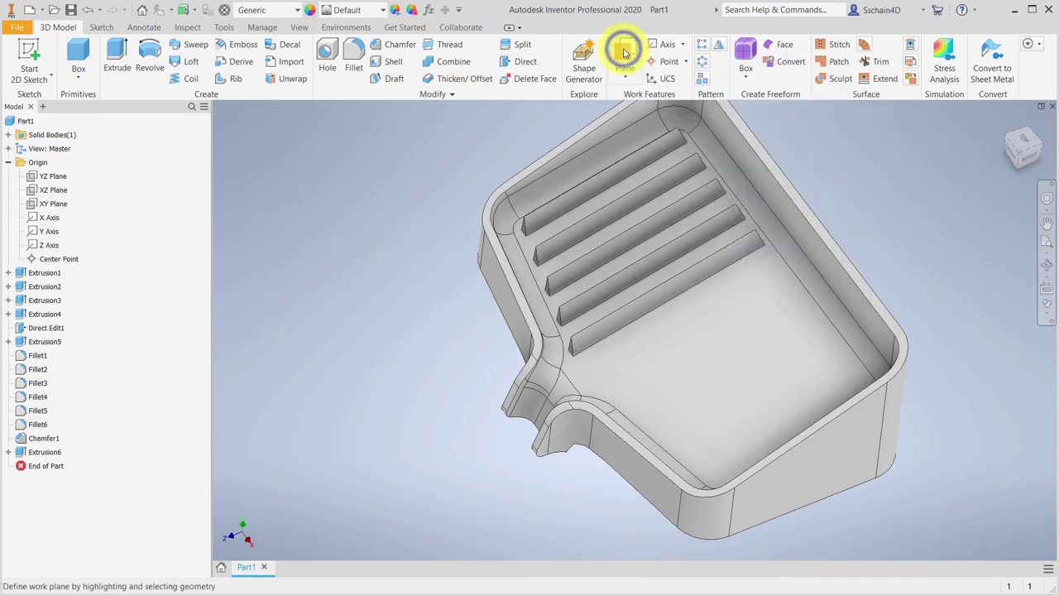
drag(823, 481, 661, 357)
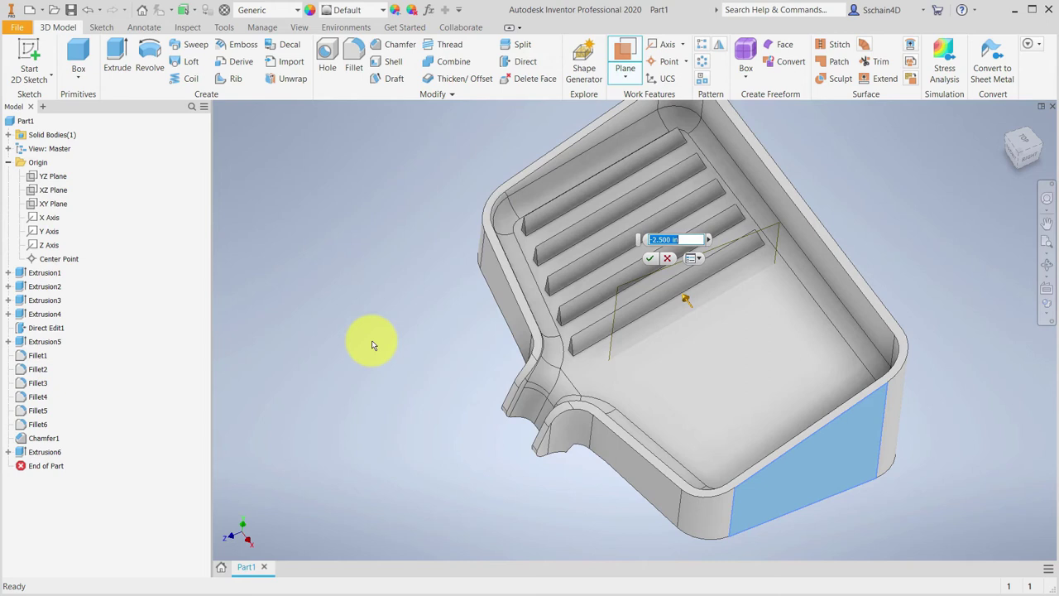
key(BackSpace)
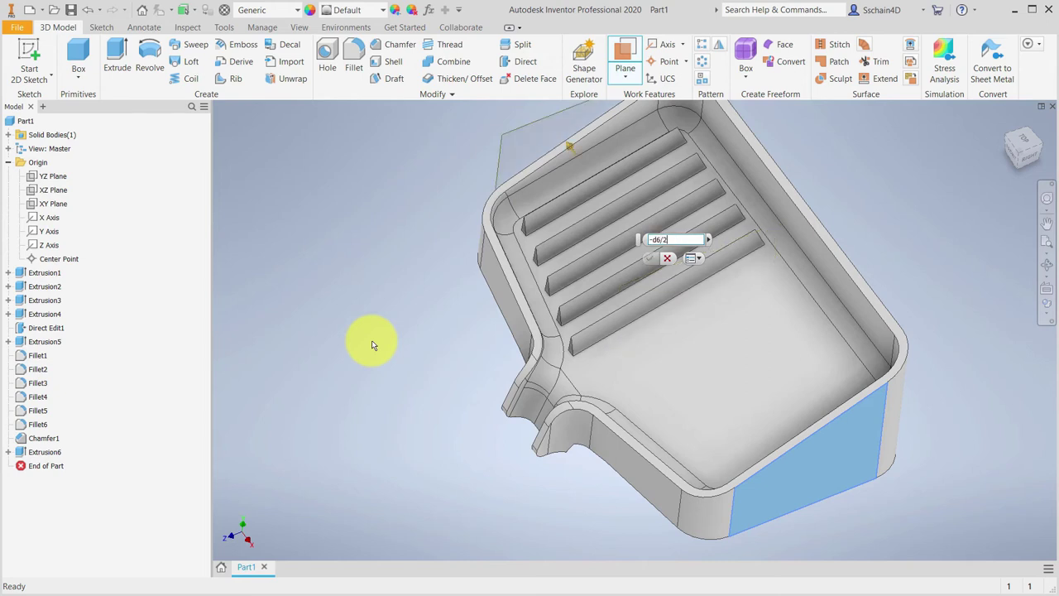
key(Return)
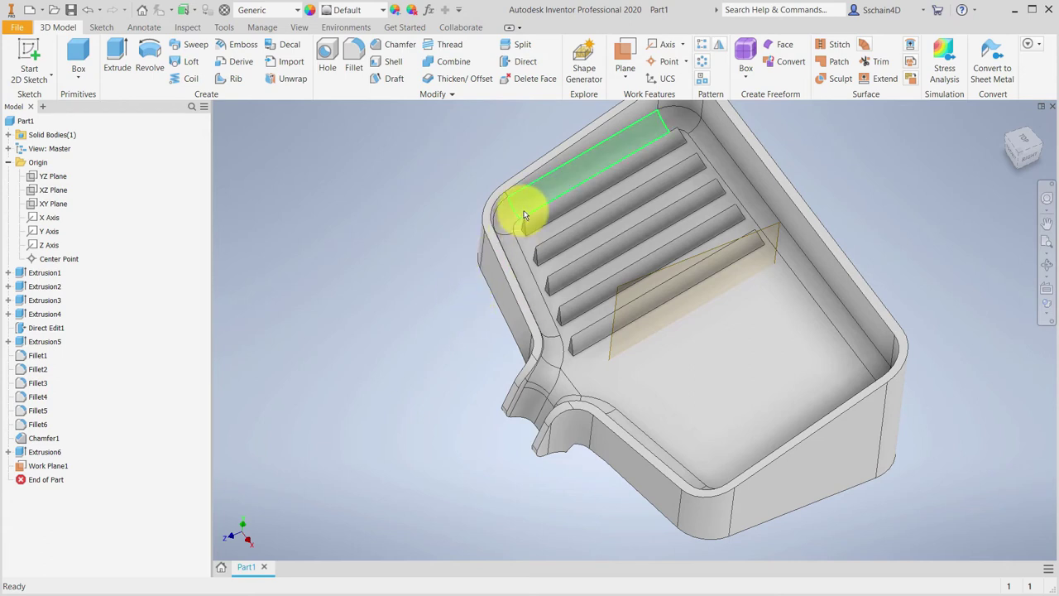
Mirror the five-rib extrusion about the new mid work plane onto the other half of the tray floor.
click(719, 44)
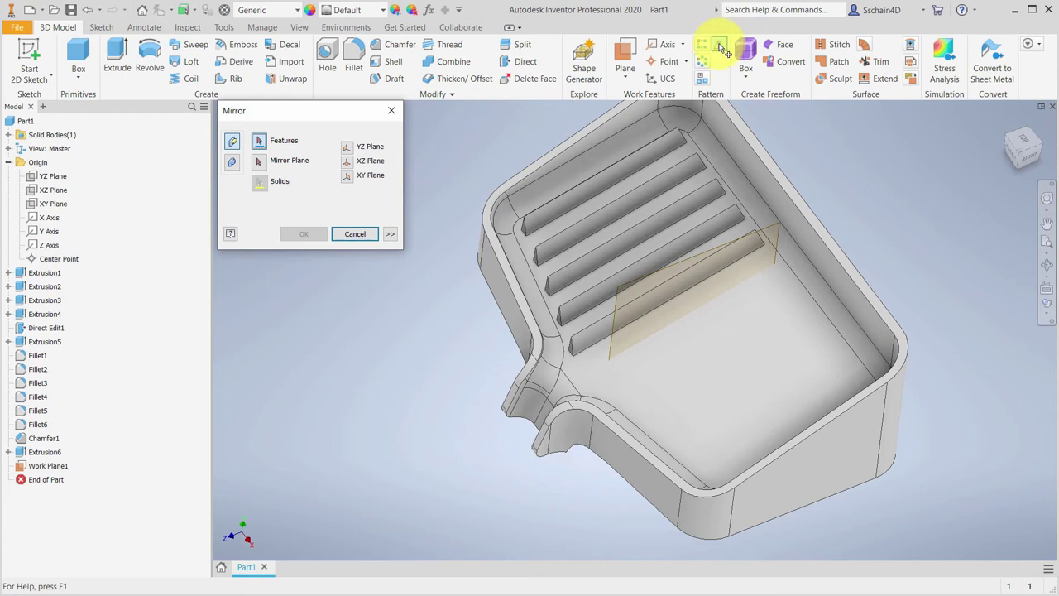
click(600, 176)
click(268, 169)
click(261, 163)
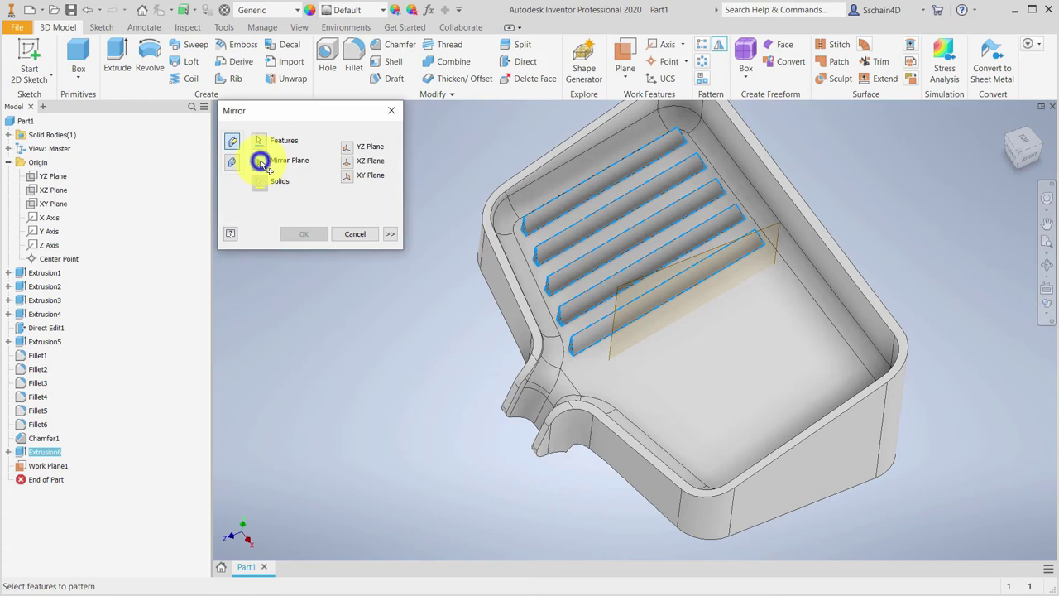
click(618, 289)
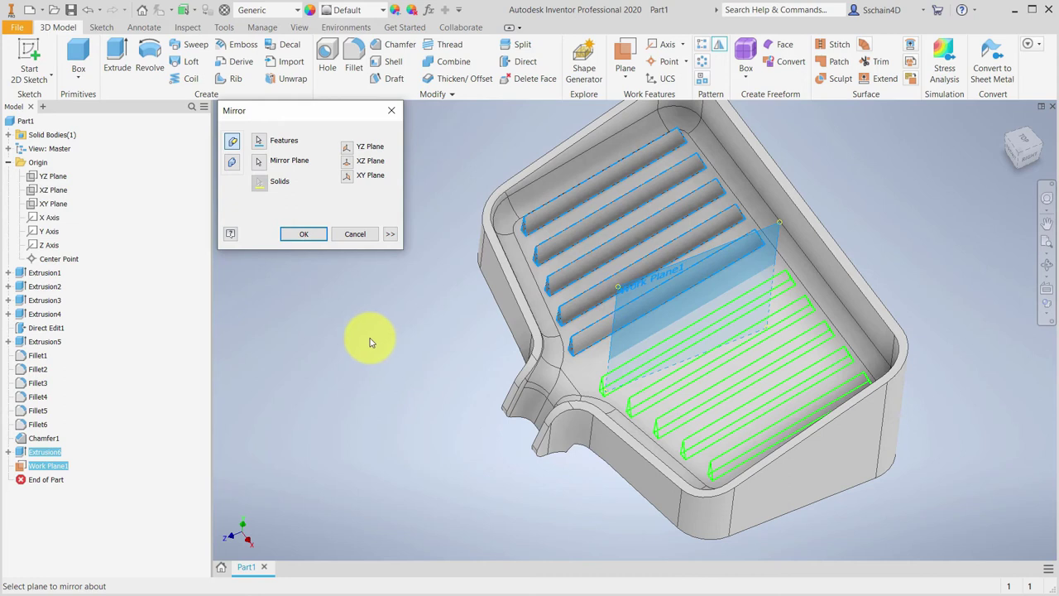
click(292, 235)
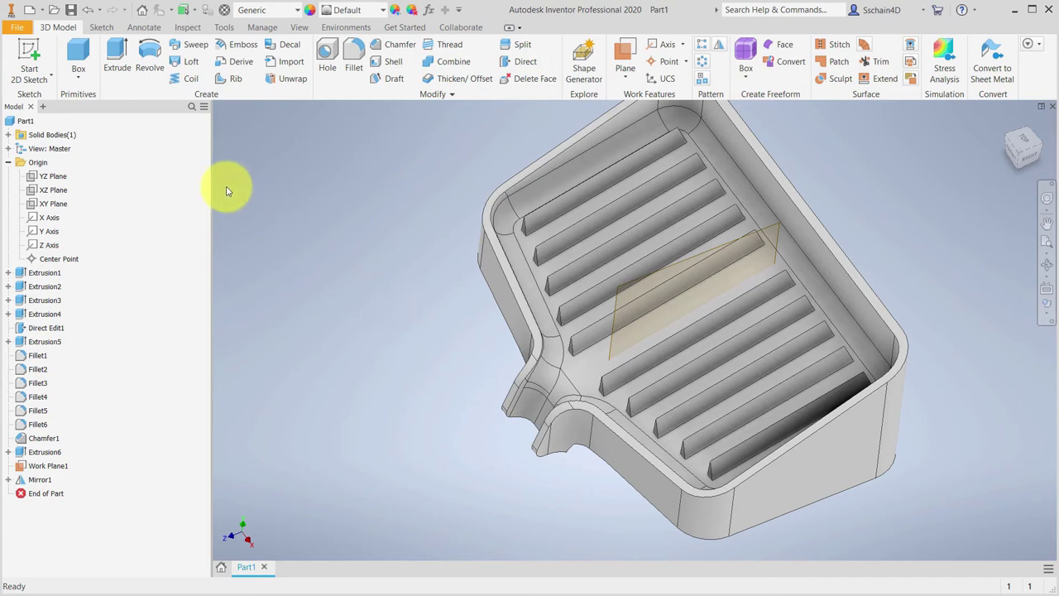
Start a sketch on the mid work plane and slice the model graphics at the sketch plane.
click(31, 54)
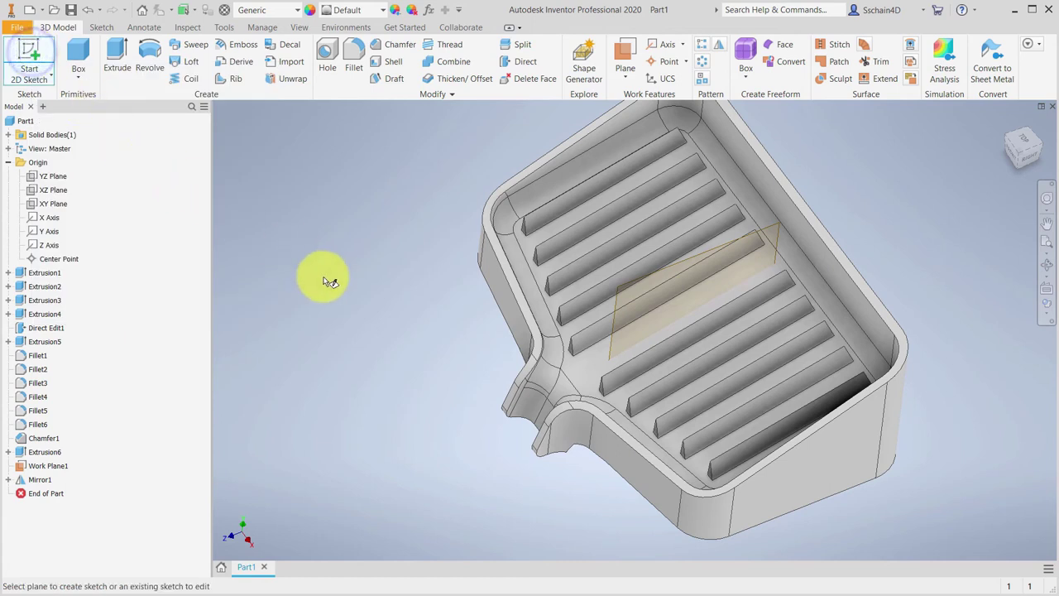
click(625, 305)
mouse_move(589, 217)
middle_down()
mouse_move(371, 255)
mouse_move(361, 276)
middle_up()
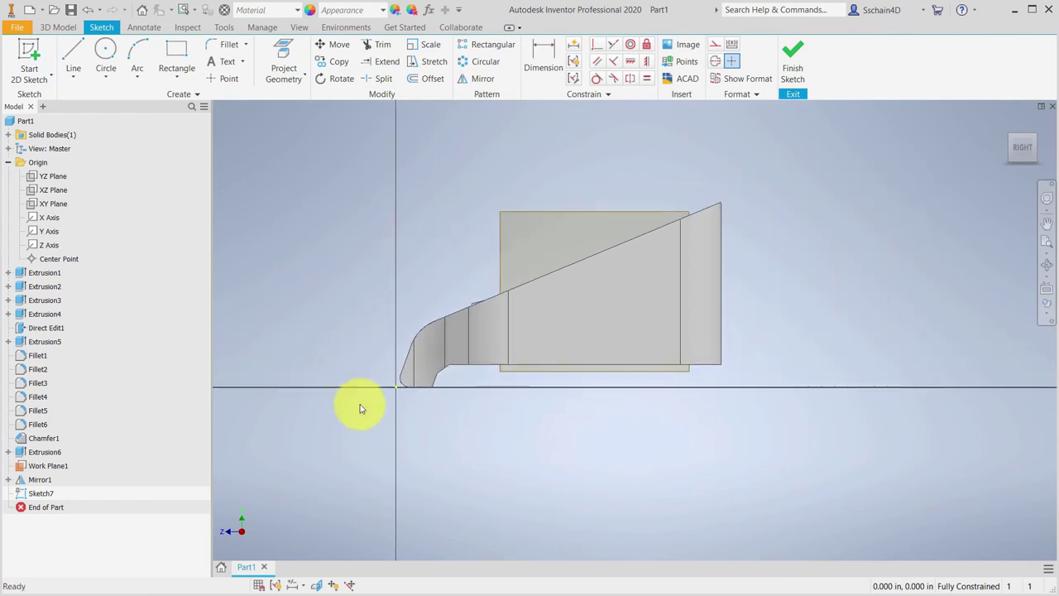
click(319, 586)
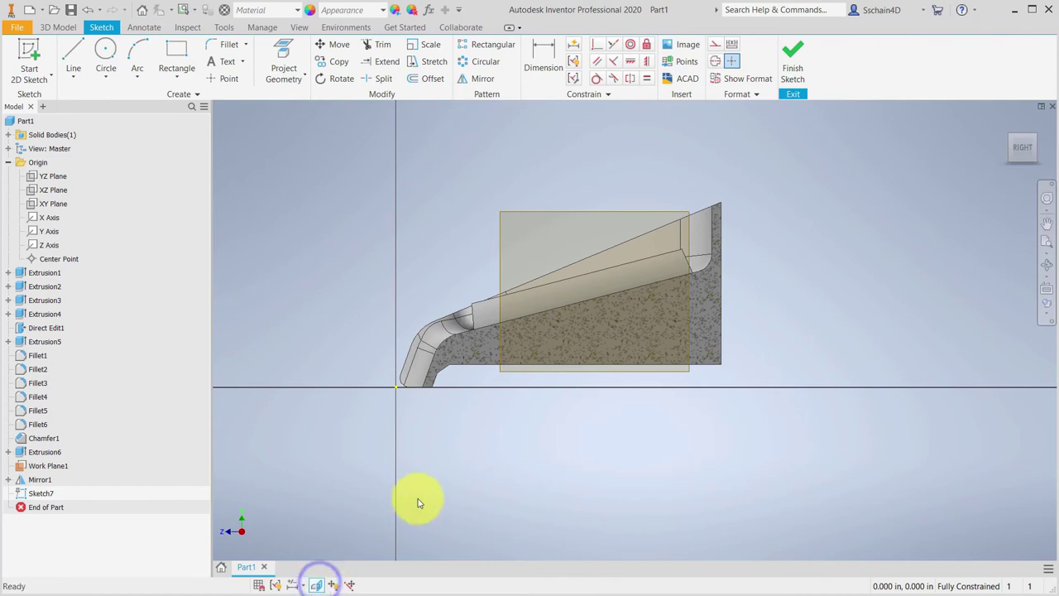
scroll(582, 401, up, 3)
middle_drag(581, 398, 544, 483)
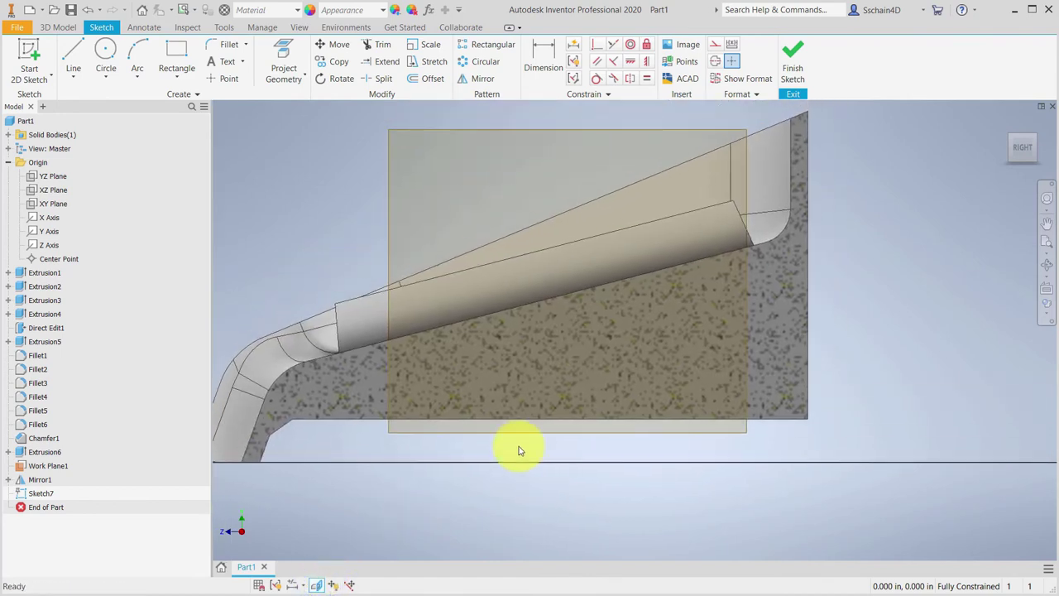
Project the sloped tray floor edge and the flat underside edge into the sketch.
click(283, 48)
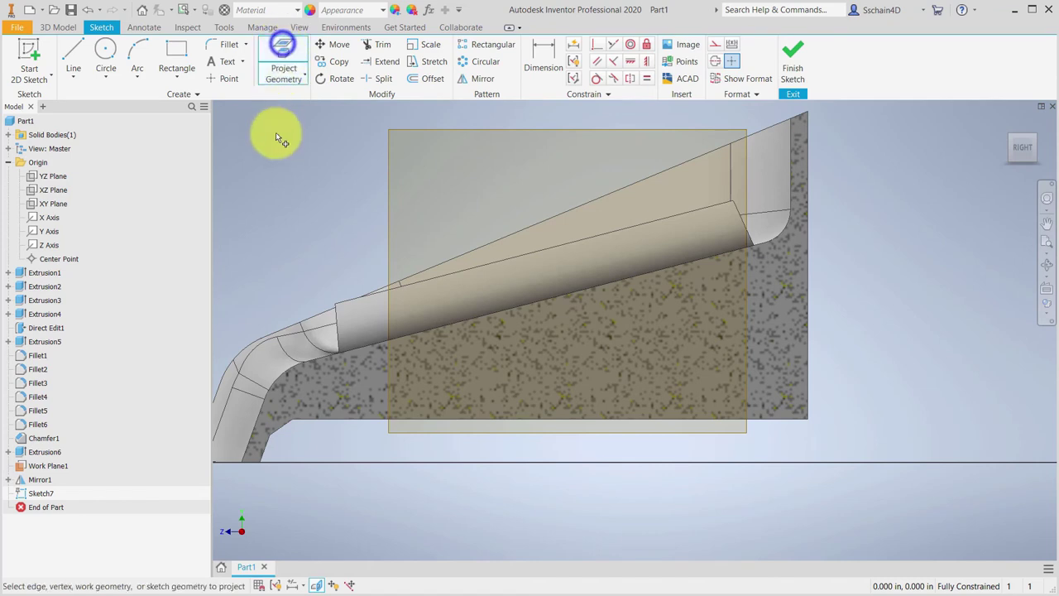
click(545, 307)
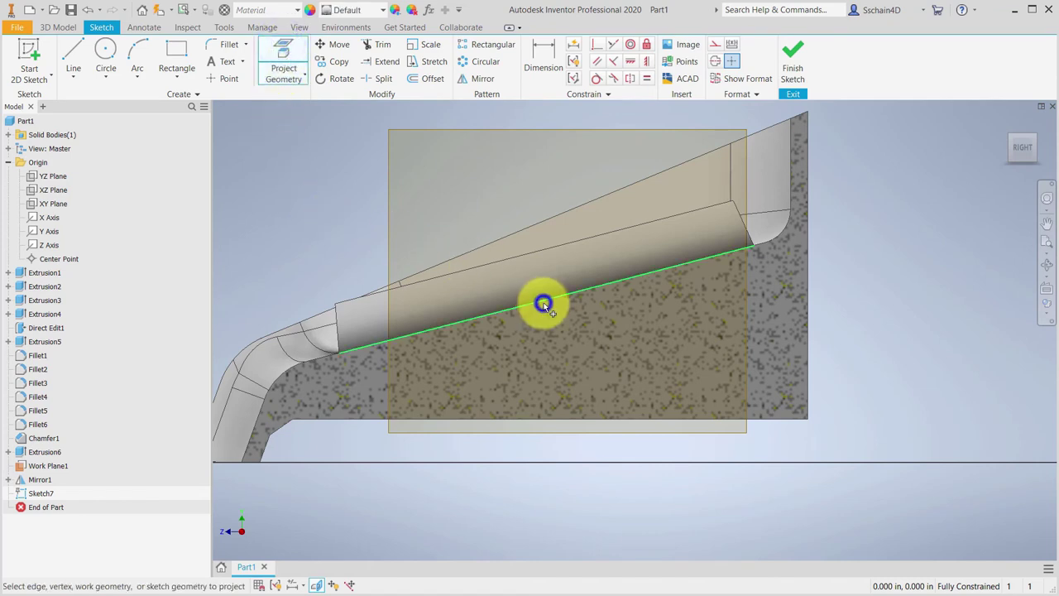
click(588, 418)
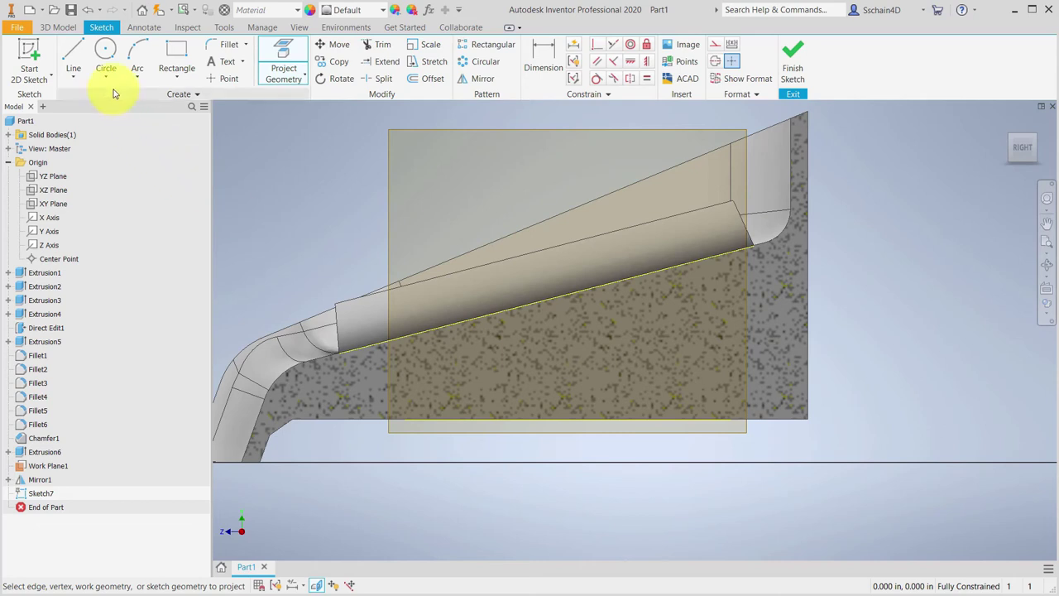
Sketch a closed four-sided wedge below the sloped floor, with a front edge about 0.2 in tall and a back edge about 0.9 in tall beyond the tray.
click(73, 51)
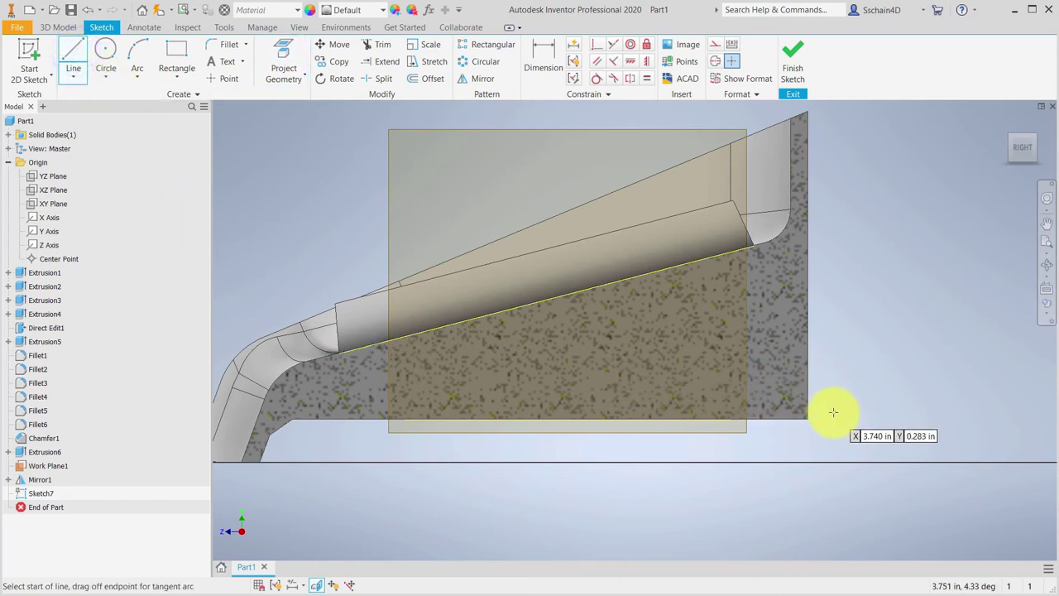
click(833, 408)
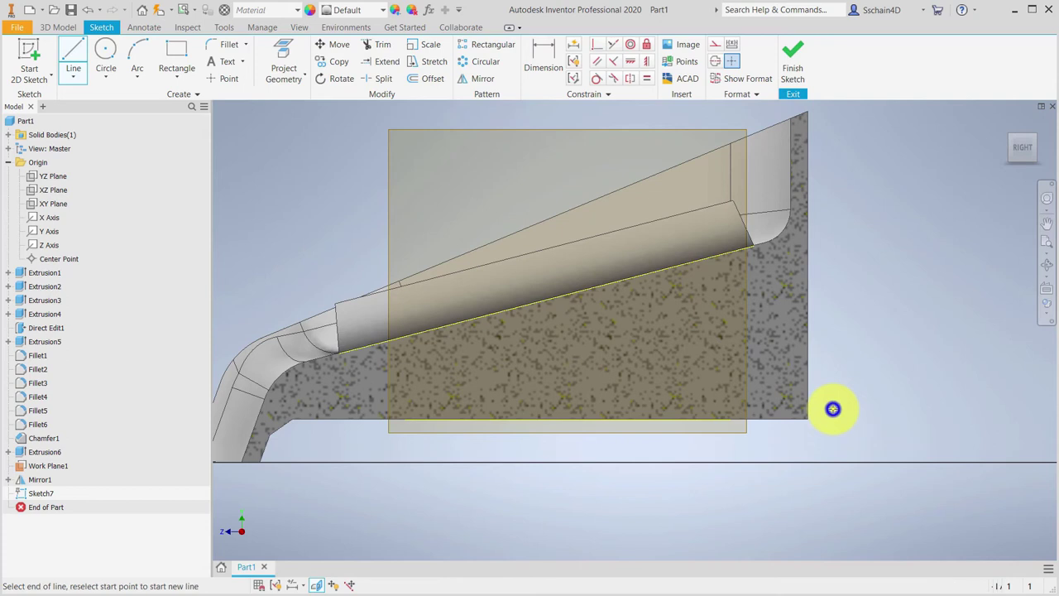
click(833, 261)
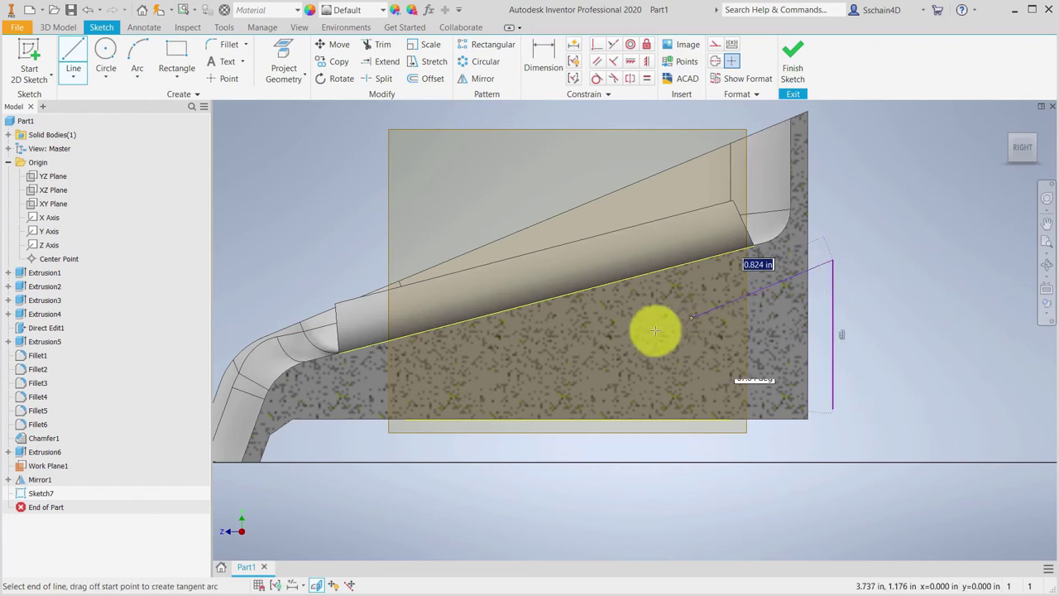
click(499, 353)
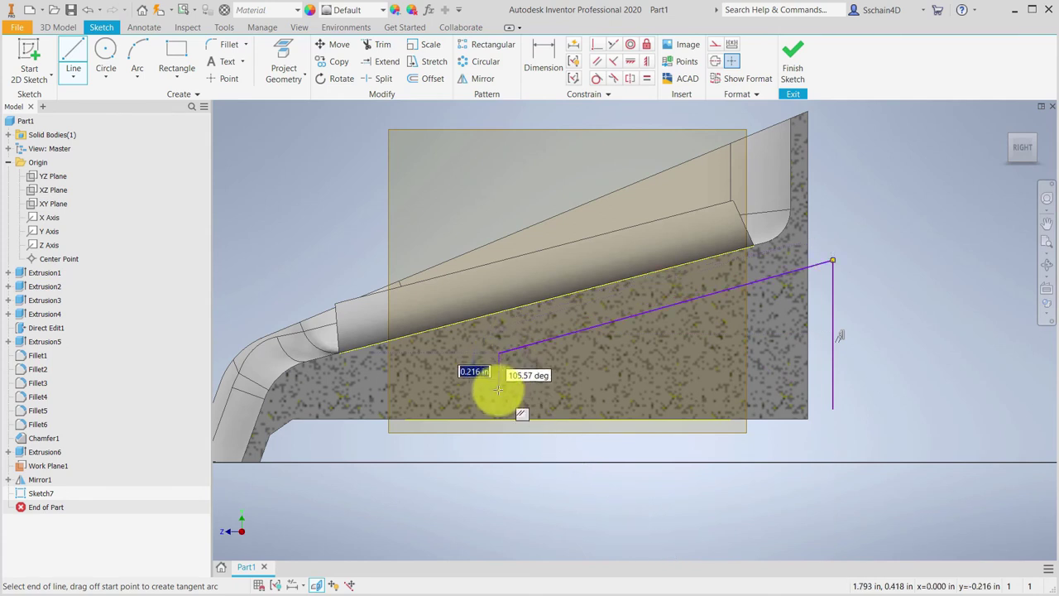
click(499, 388)
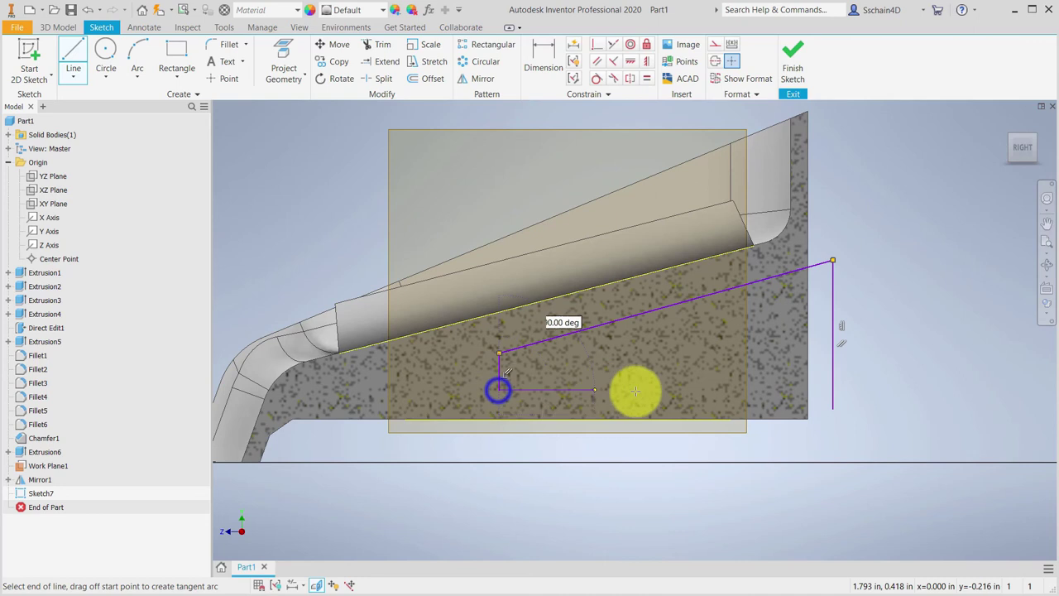
click(834, 407)
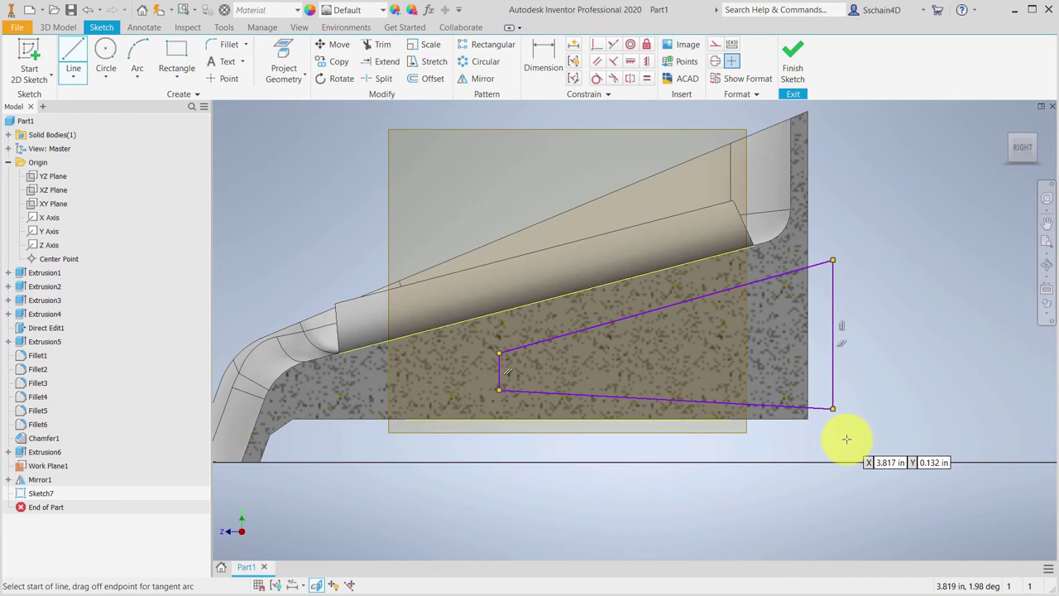
Constrain the wedge's upper line parallel to the projected floor edge and its lower line parallel to the projected underside edge.
click(596, 62)
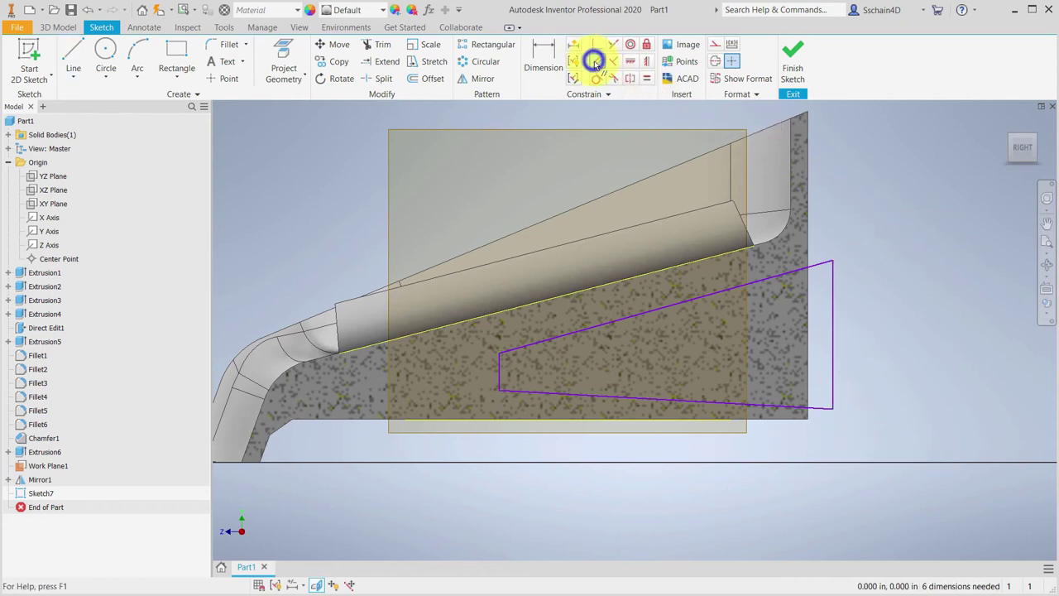
click(603, 287)
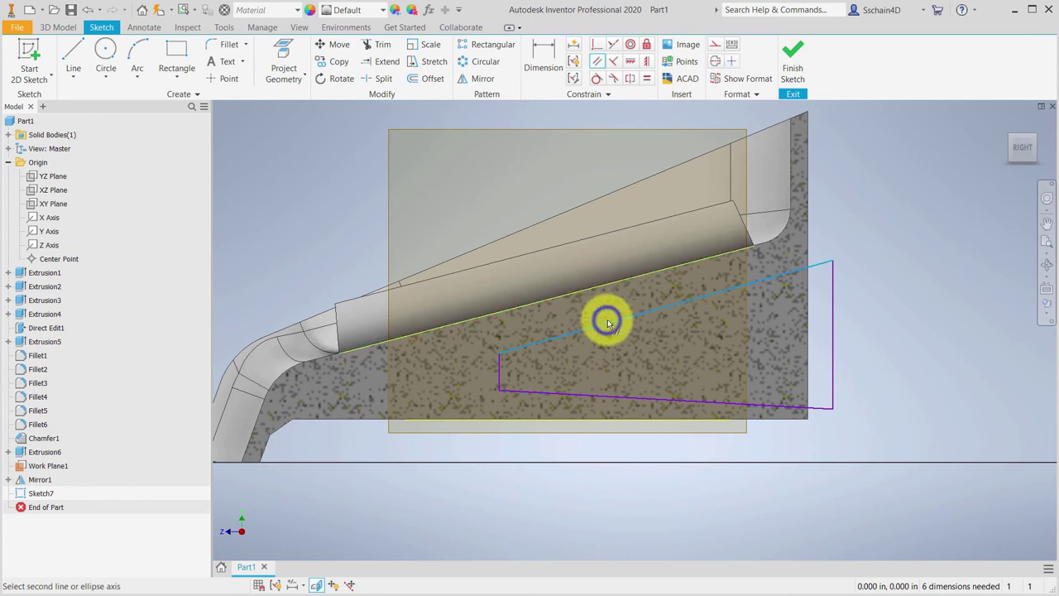
click(595, 287)
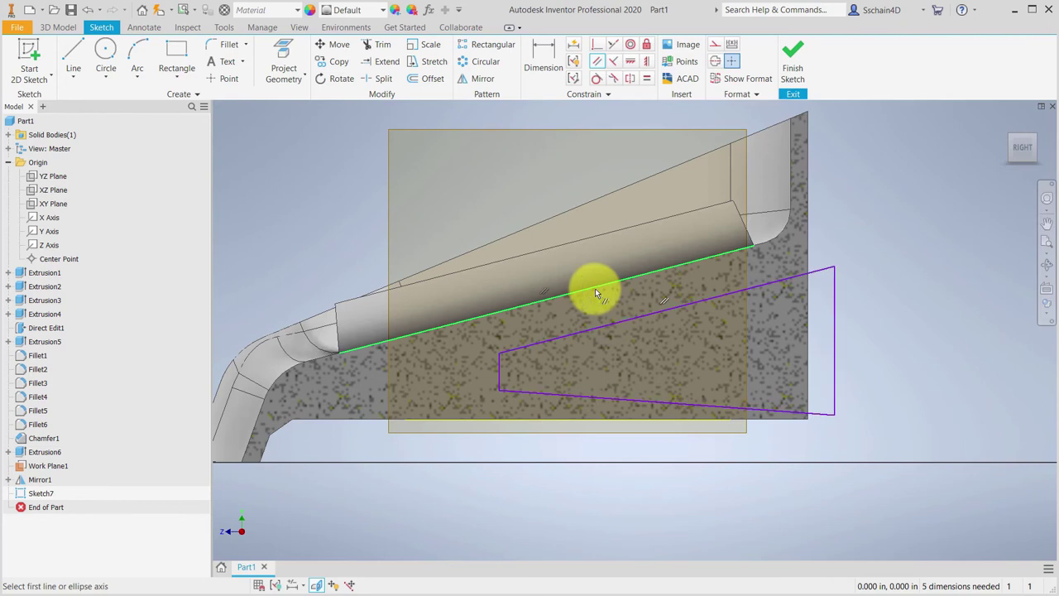
click(610, 395)
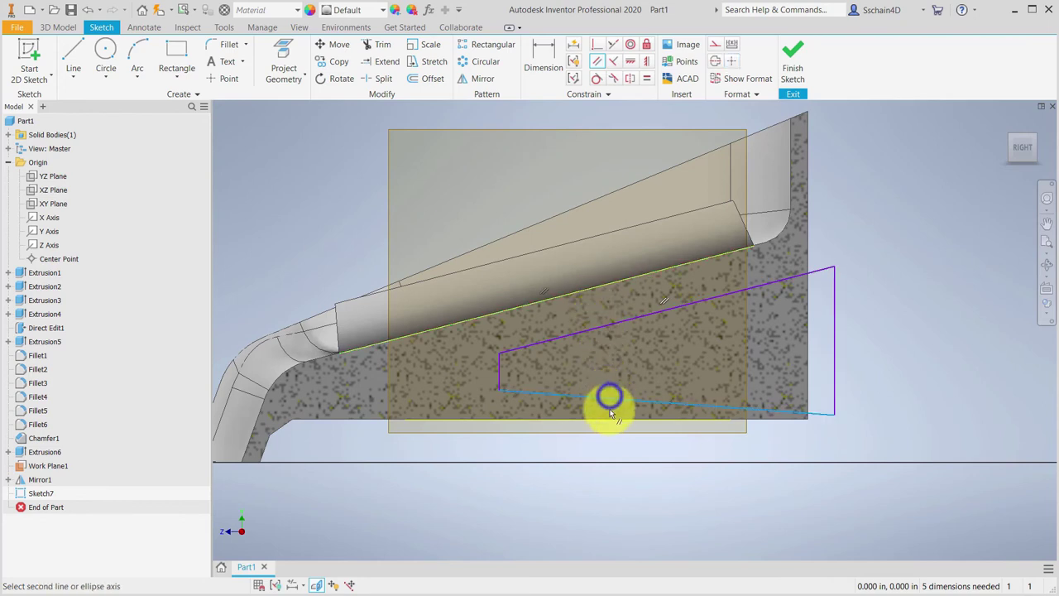
click(609, 417)
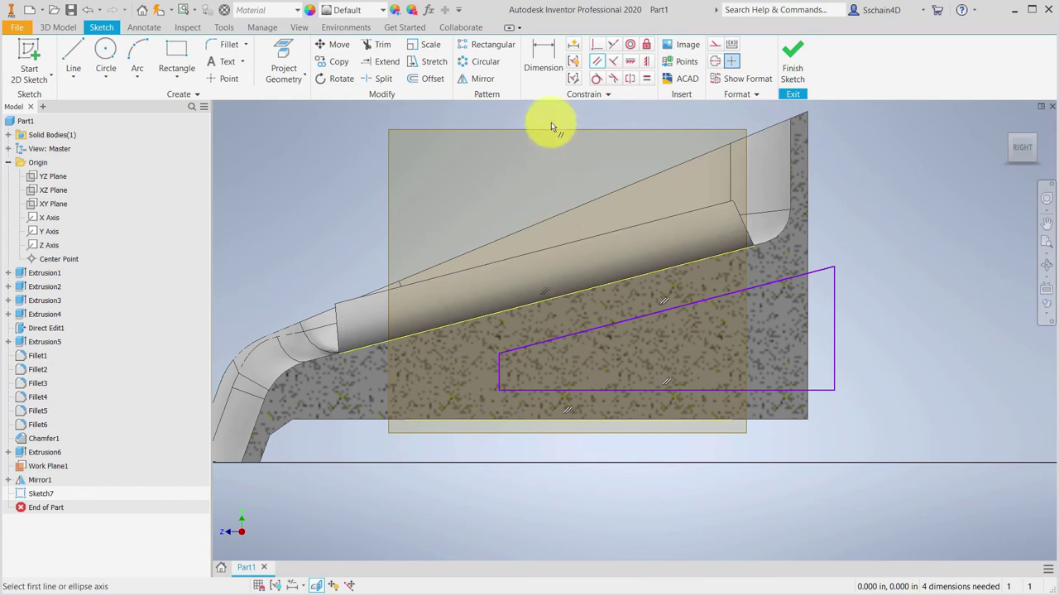
Dimension the wedge's front edge 1.75 in horizontally from the tray's back wall.
click(542, 52)
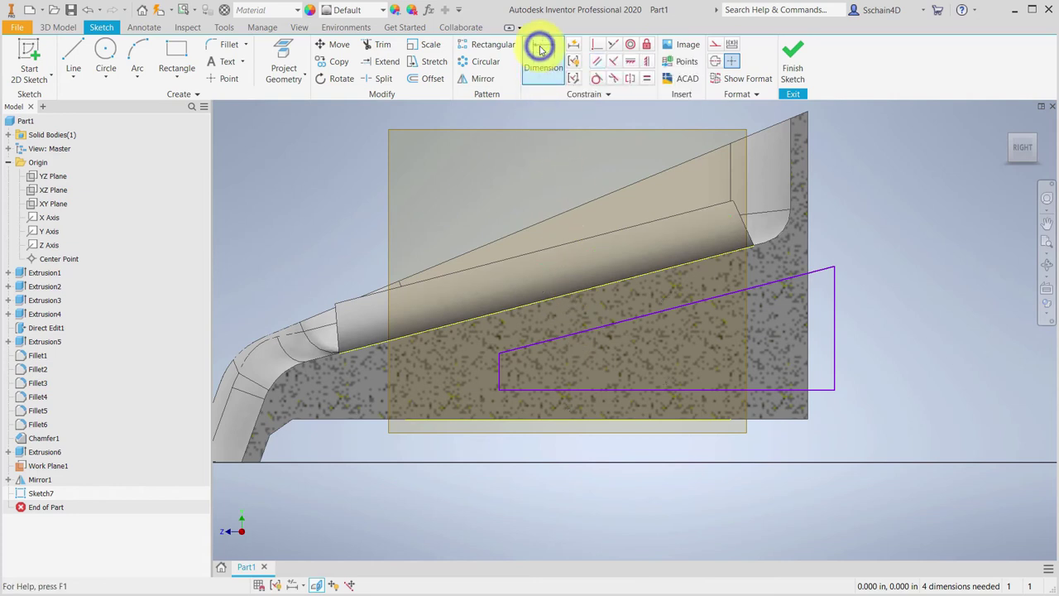
click(500, 363)
click(808, 362)
click(660, 493)
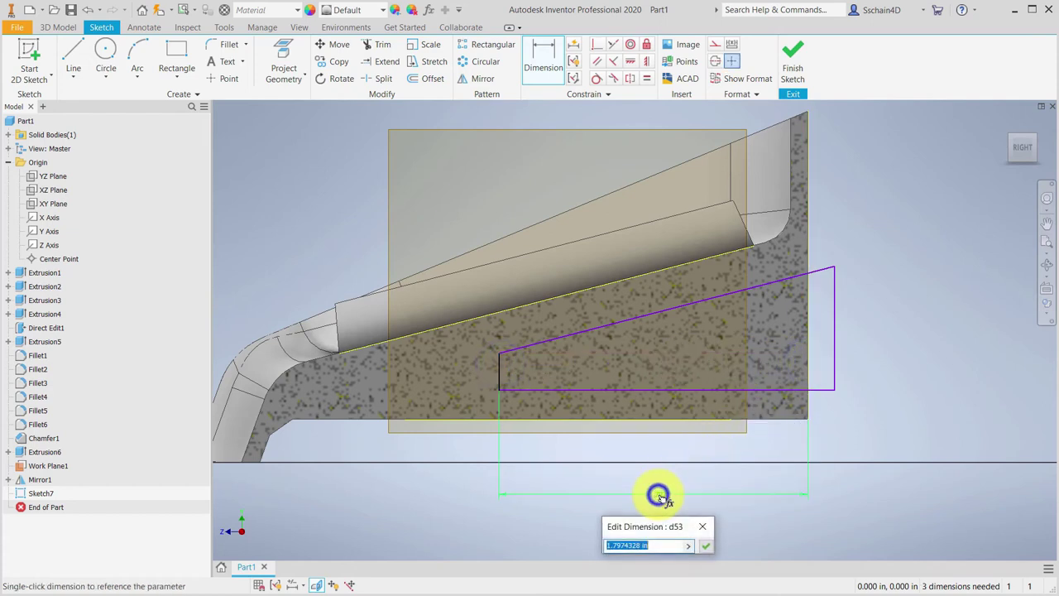
text(1.75)
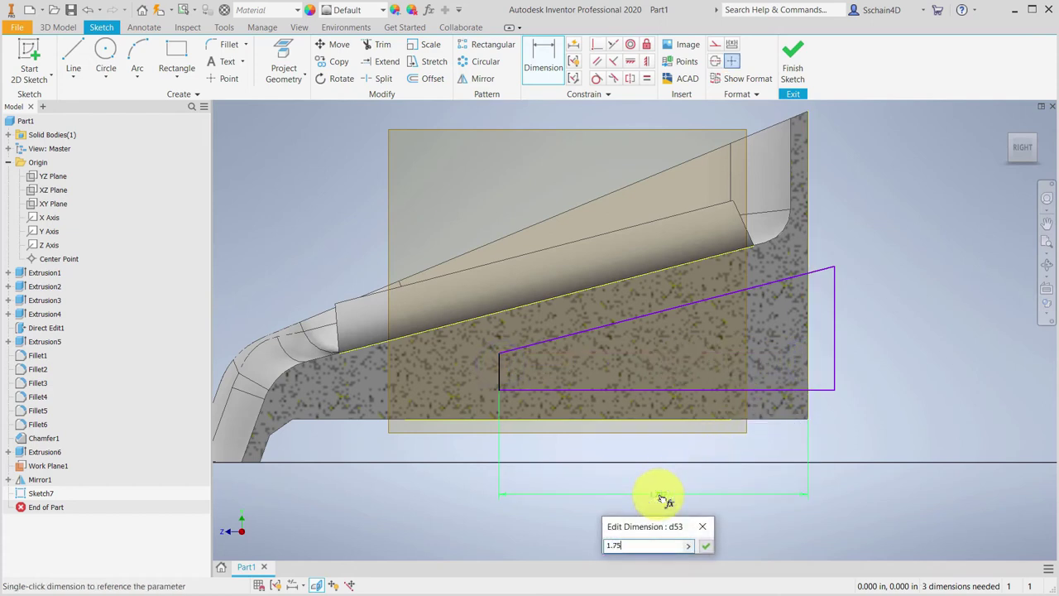
key(Return)
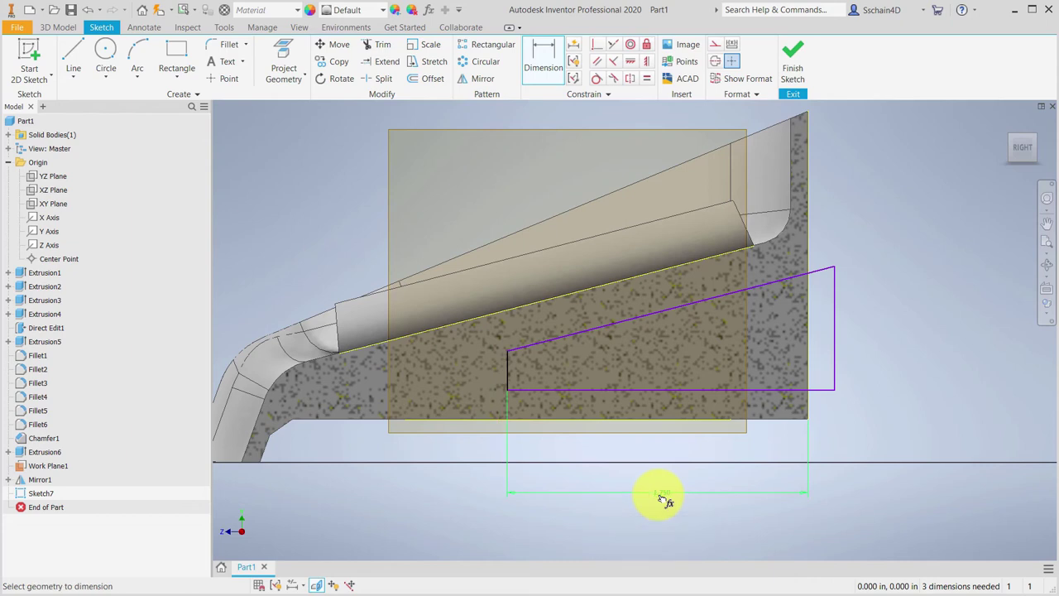
Set the distance between the wedge's upper line and the projected sloped floor edge to .125 in.
click(645, 313)
click(635, 277)
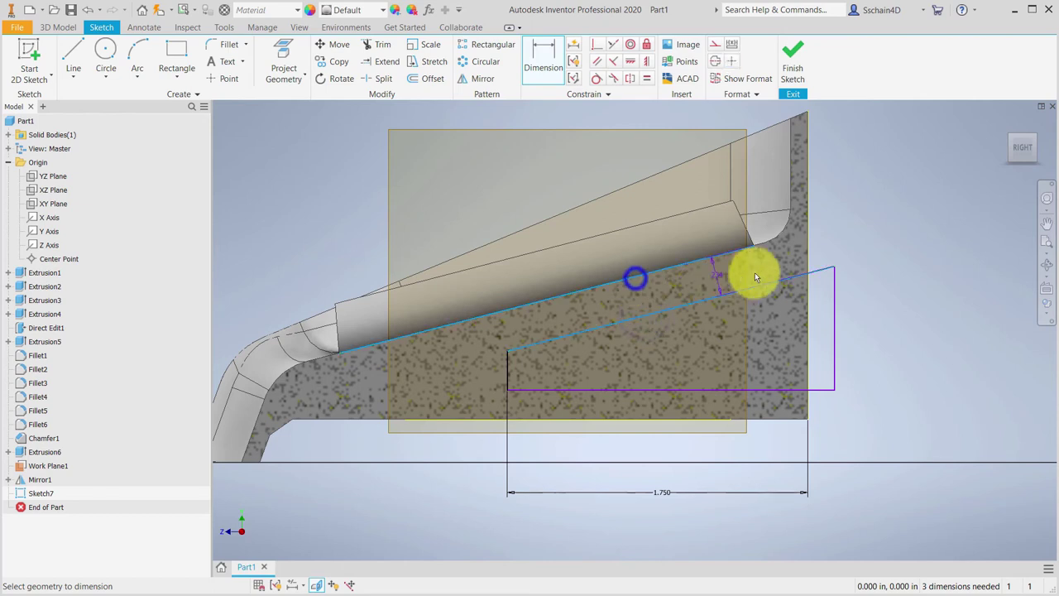
click(863, 232)
key(BackSpace)
text(.125)
key(Return)
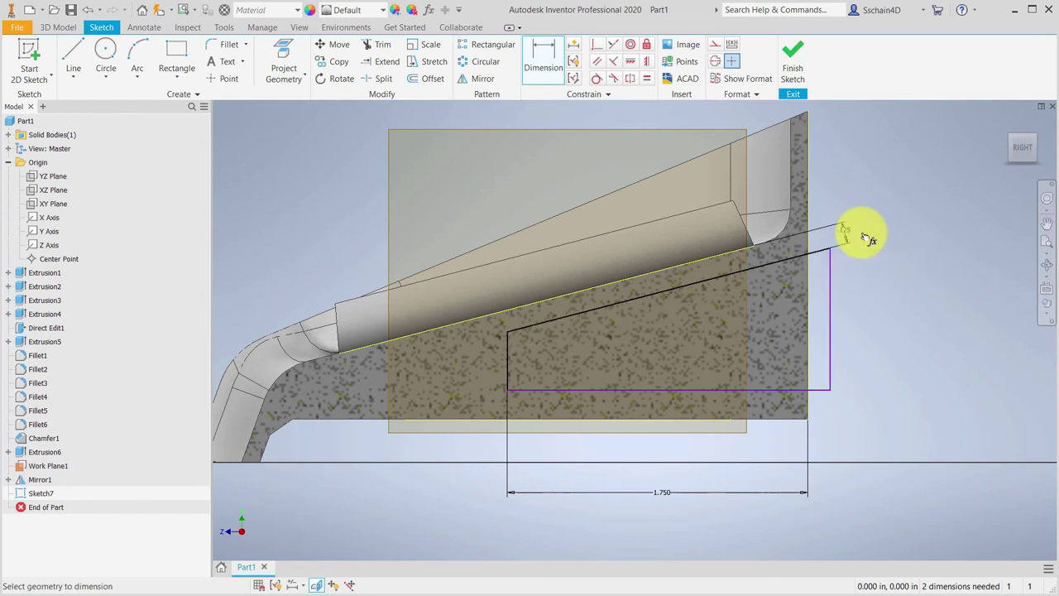
Set the wedge's lower line .125 in from the projected underside edge and finish the sketch.
click(639, 387)
click(633, 416)
click(882, 411)
text(.125)
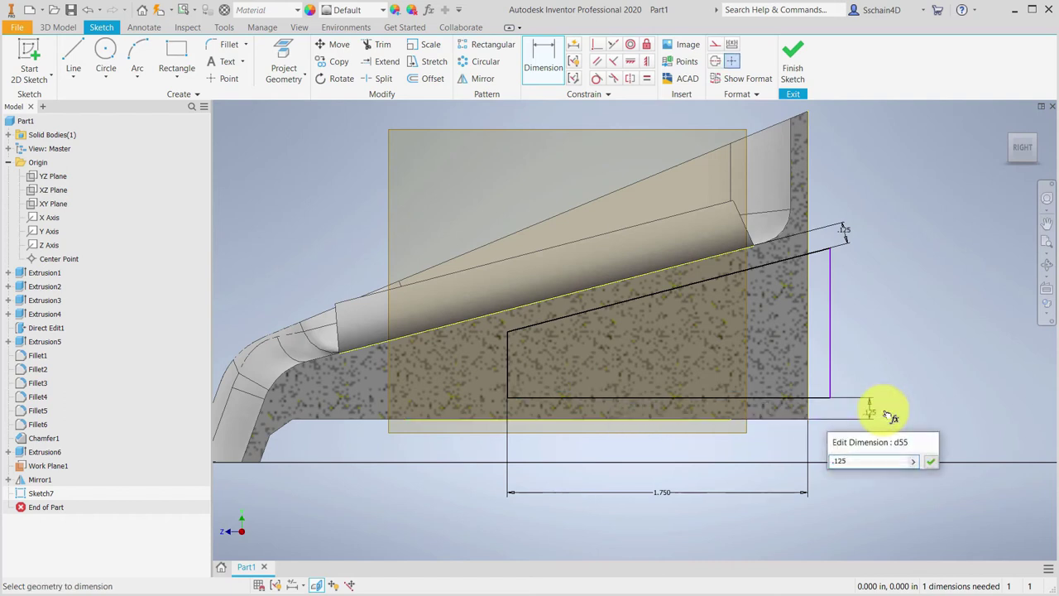
key(Return)
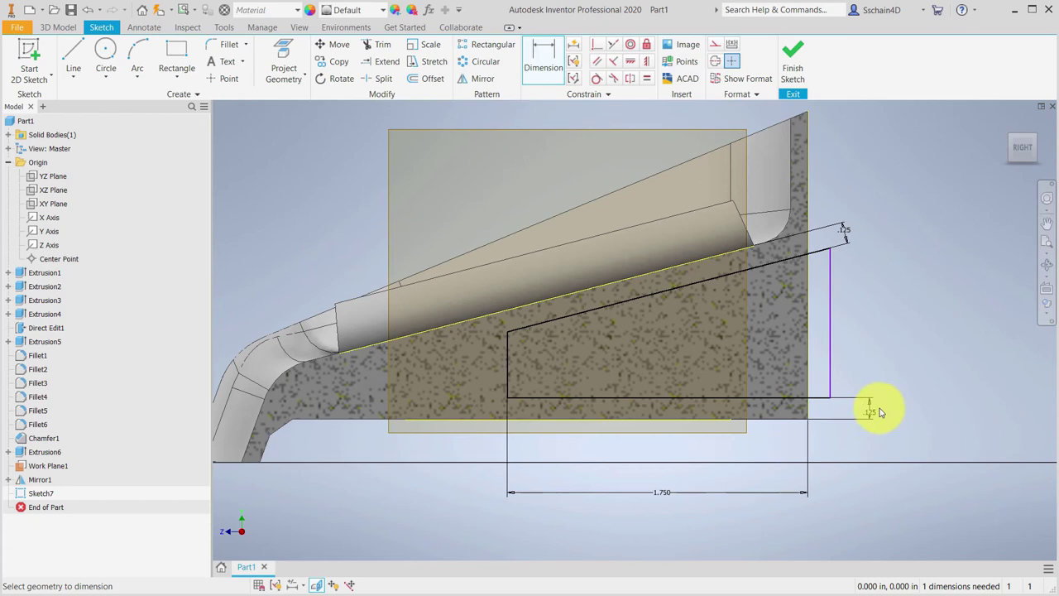
click(796, 50)
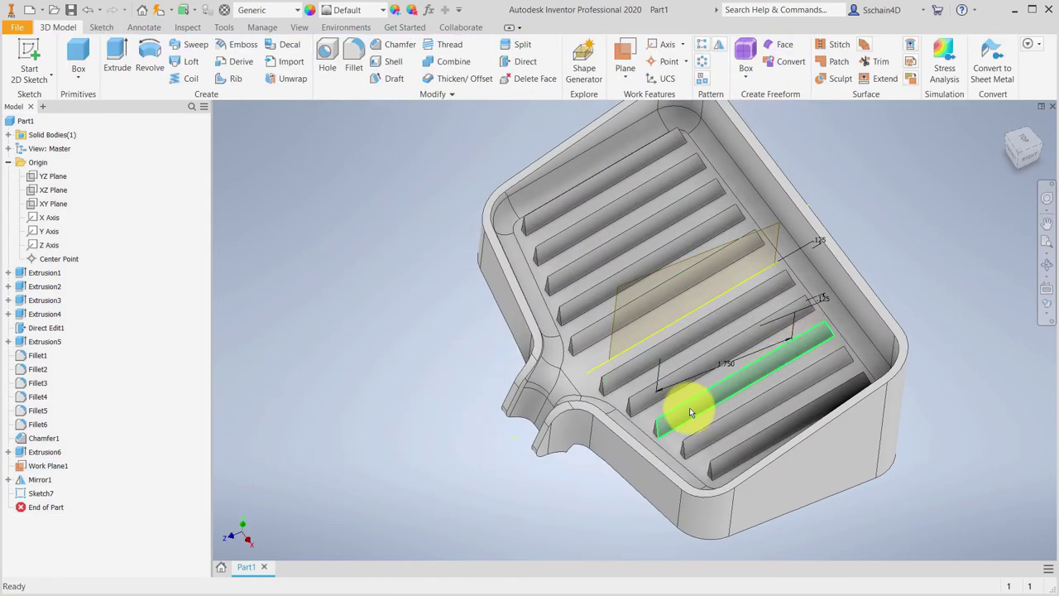
Extrude the wedge profile as a symmetric cut with a distance of d6-.25 to hollow the base from the back.
shift+middle_drag(551, 444, 433, 397)
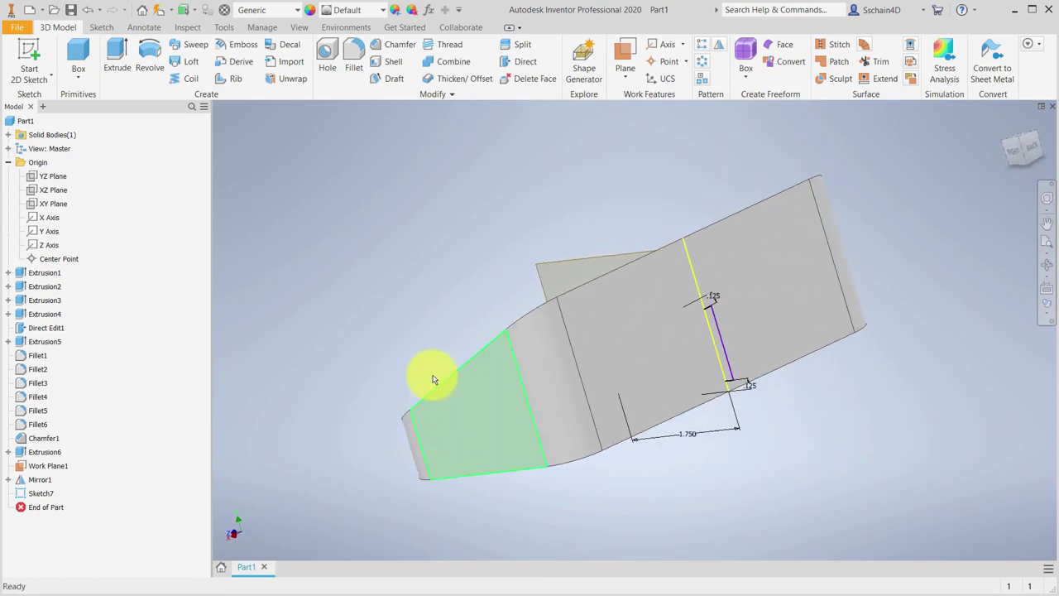
click(118, 57)
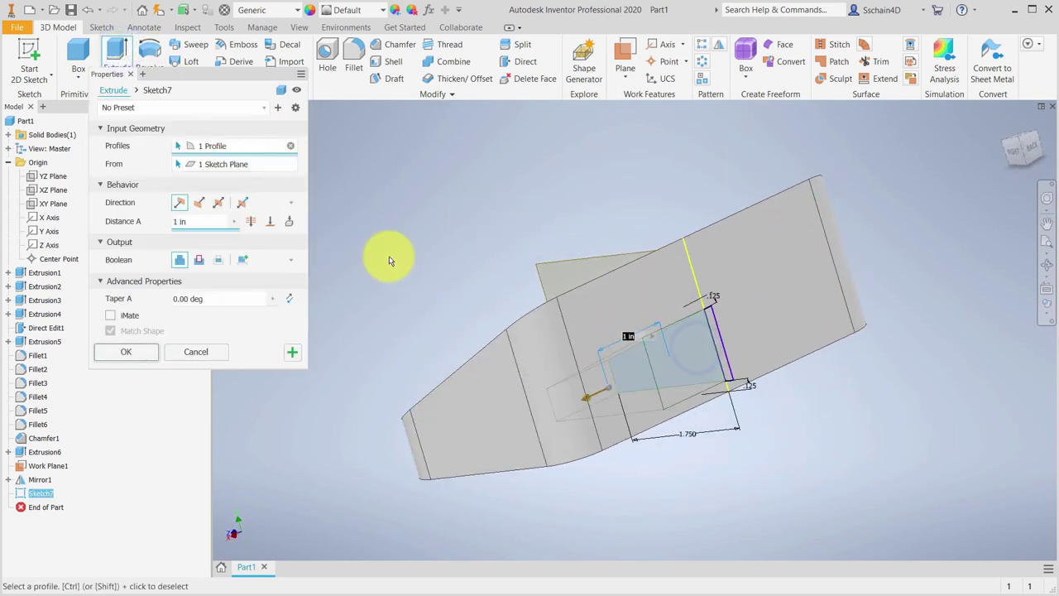
click(215, 203)
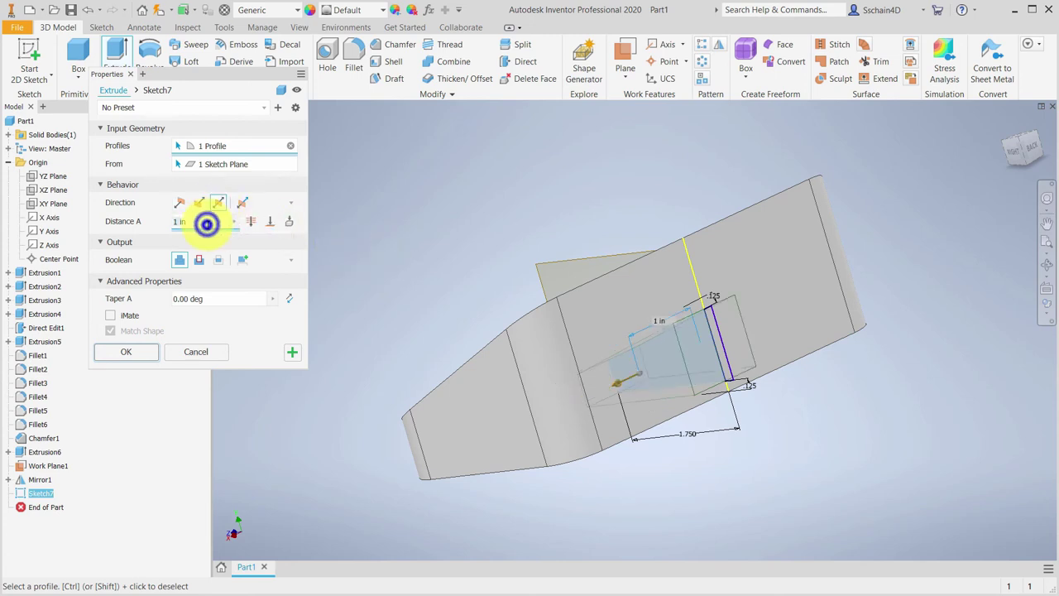
key(BackSpace)
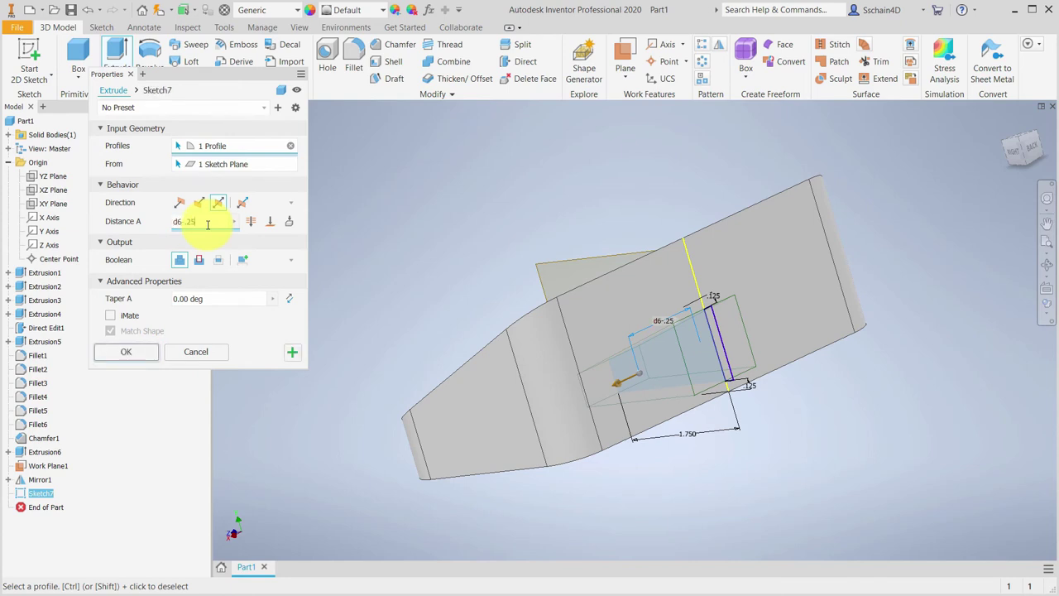
click(198, 260)
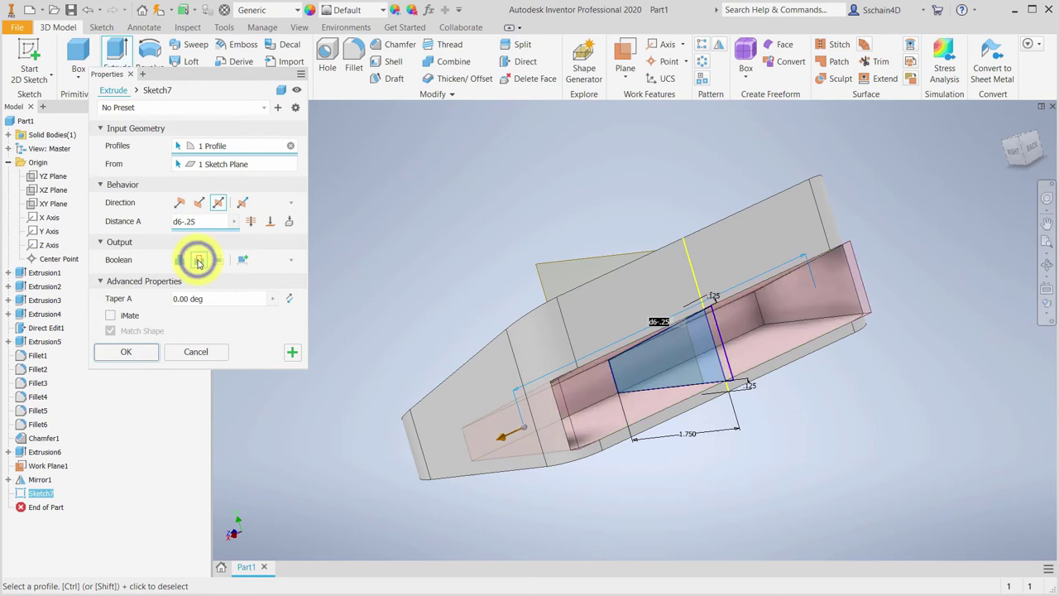
click(139, 353)
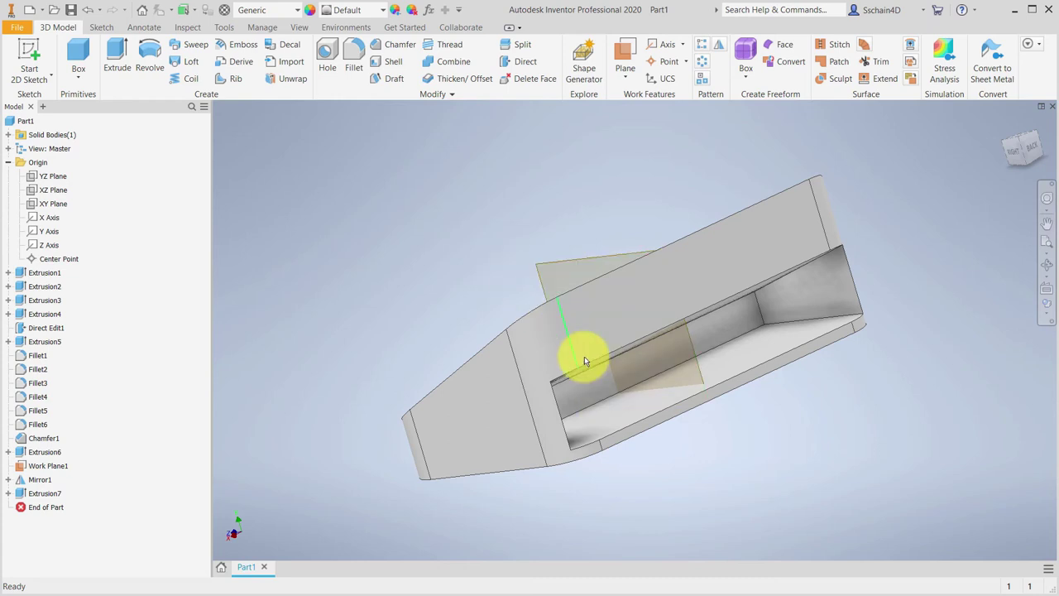
Start a sketch on the tray's flat underside face.
shift+middle_drag(553, 506, 516, 457)
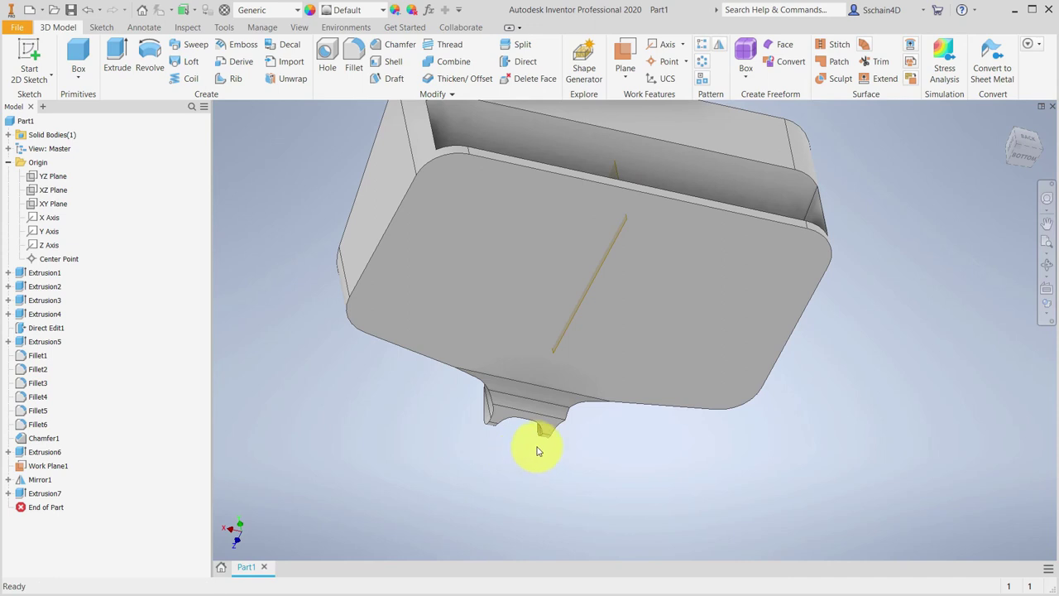
click(671, 321)
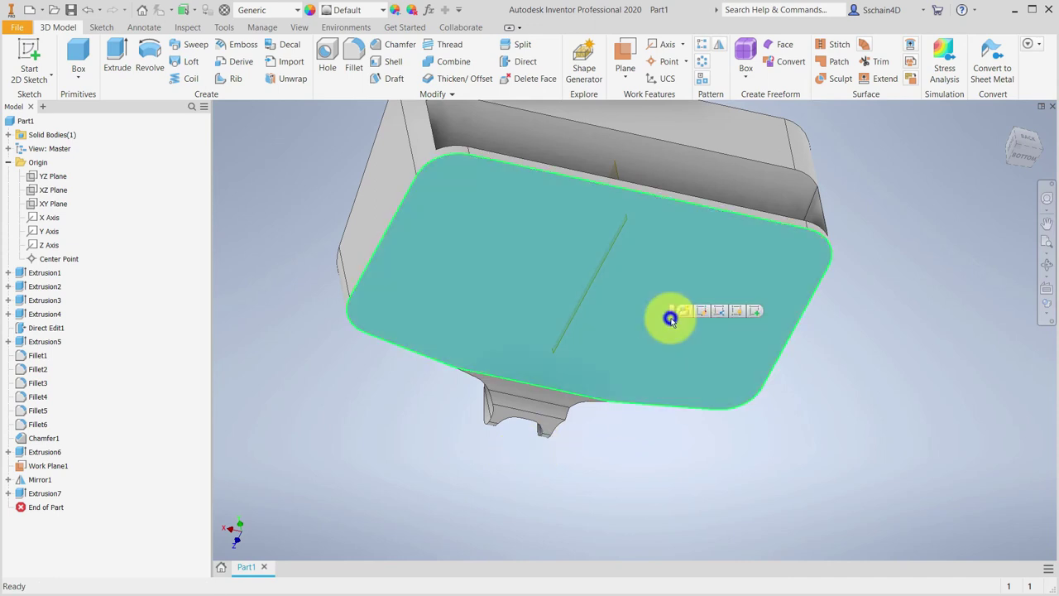
click(760, 310)
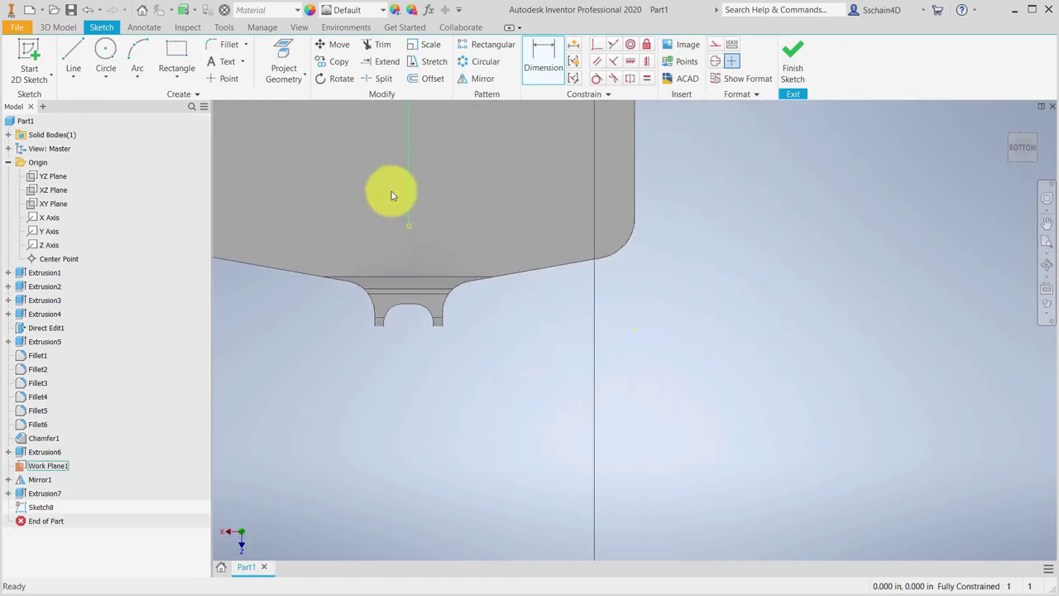
Sketch a circle about 0.36 in in diameter on the underside near a rounded back corner.
middle_drag(386, 202, 546, 345)
scroll(551, 347, up, 4)
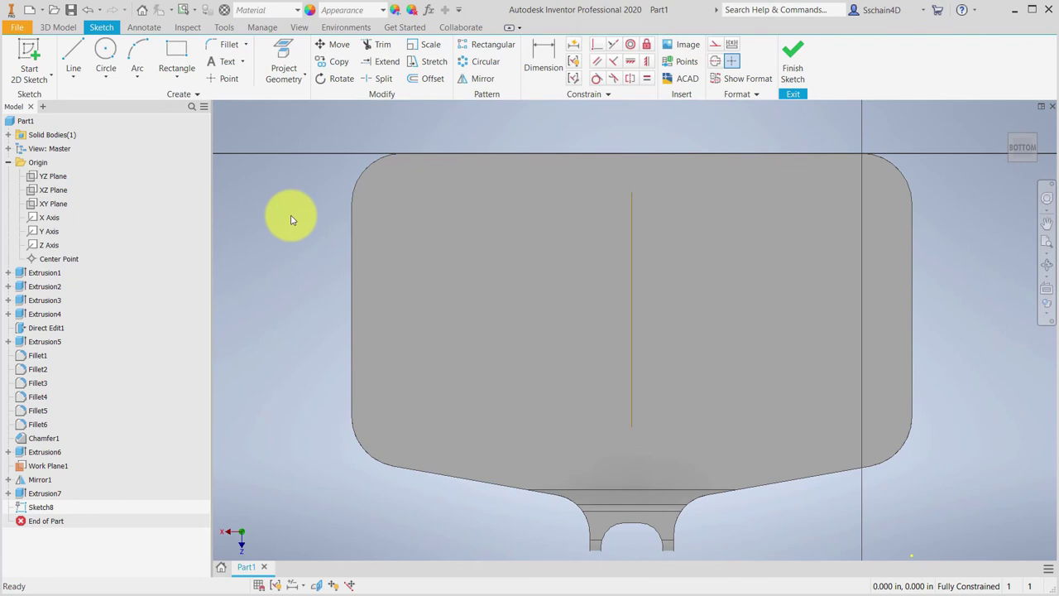
click(104, 52)
scroll(290, 171, up, 3)
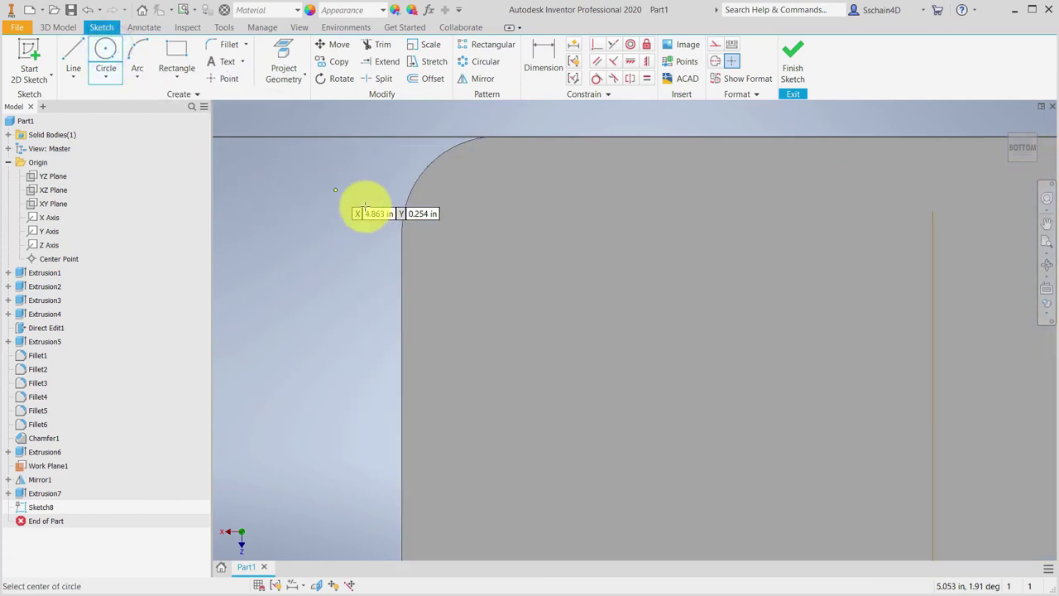
click(588, 318)
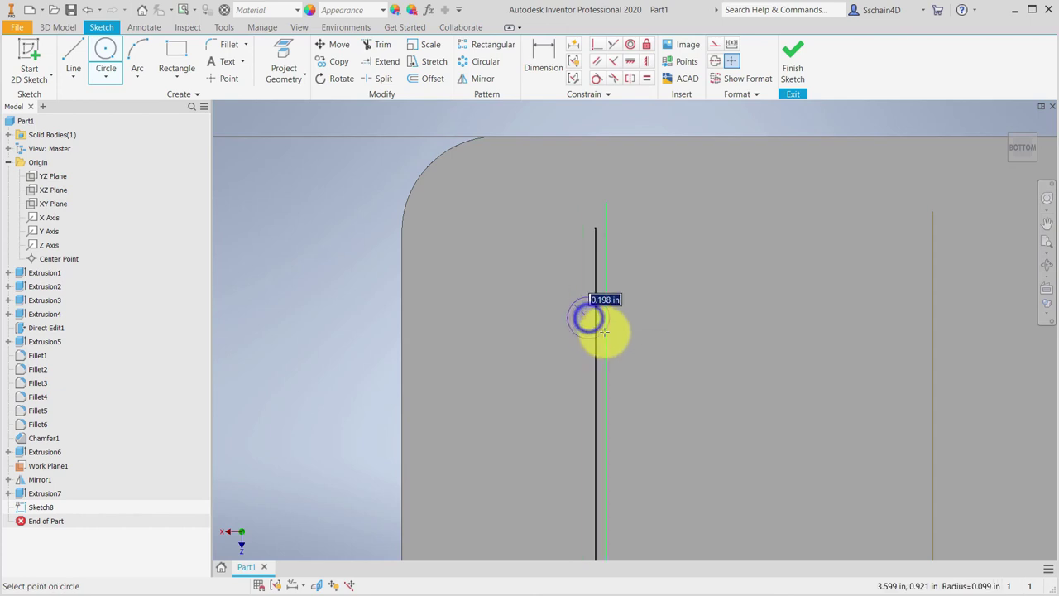
click(563, 347)
Dimension the circle's center 1 in from the tray's back edge and 1 in from the adjacent side edge.
click(542, 55)
click(587, 319)
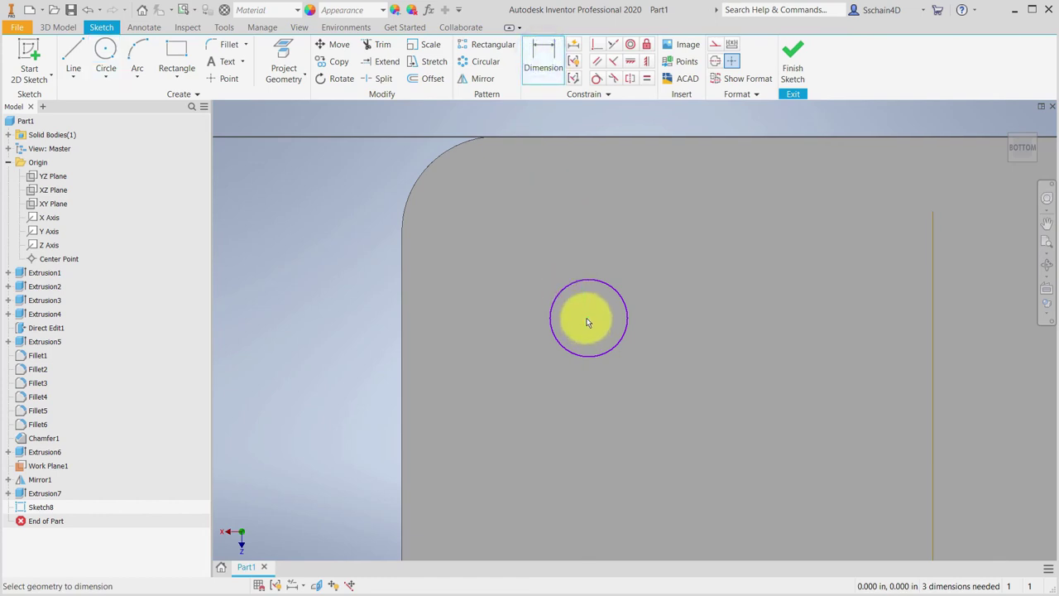
click(591, 138)
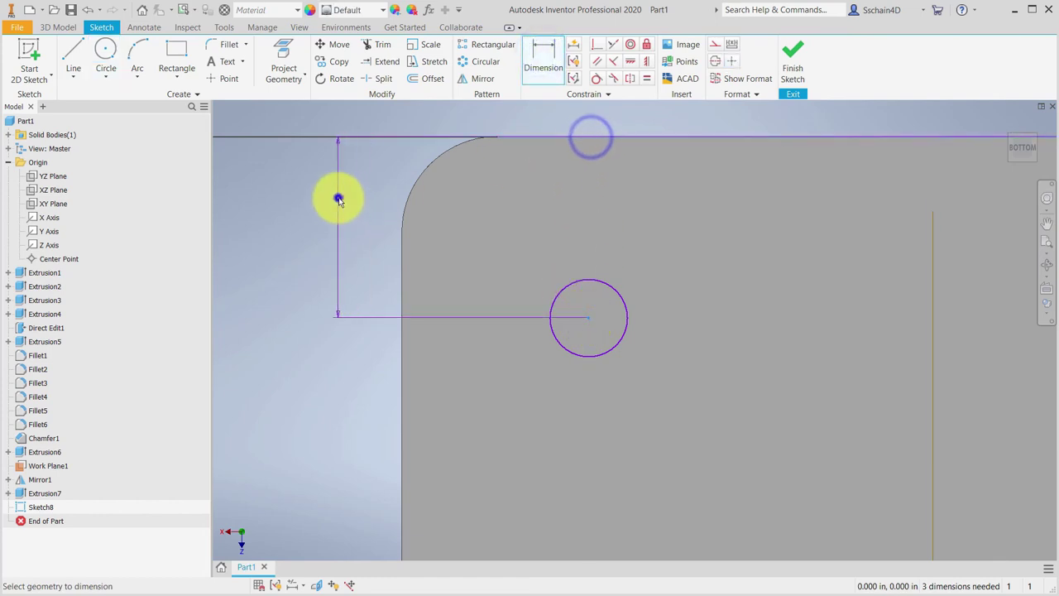
click(339, 199)
text(1)
key(Return)
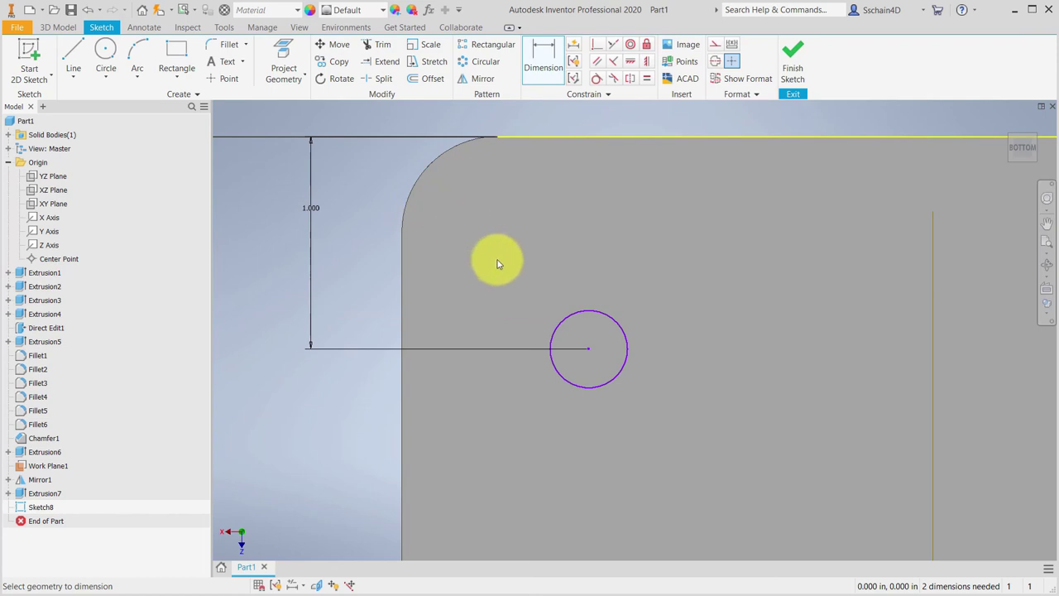
click(403, 385)
click(492, 120)
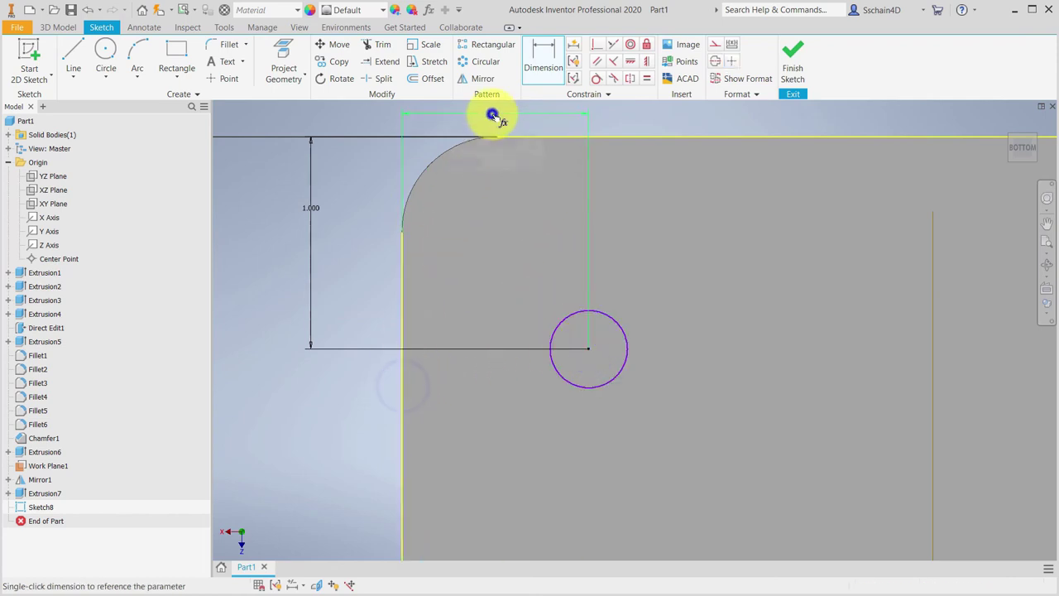
text(1)
key(Return)
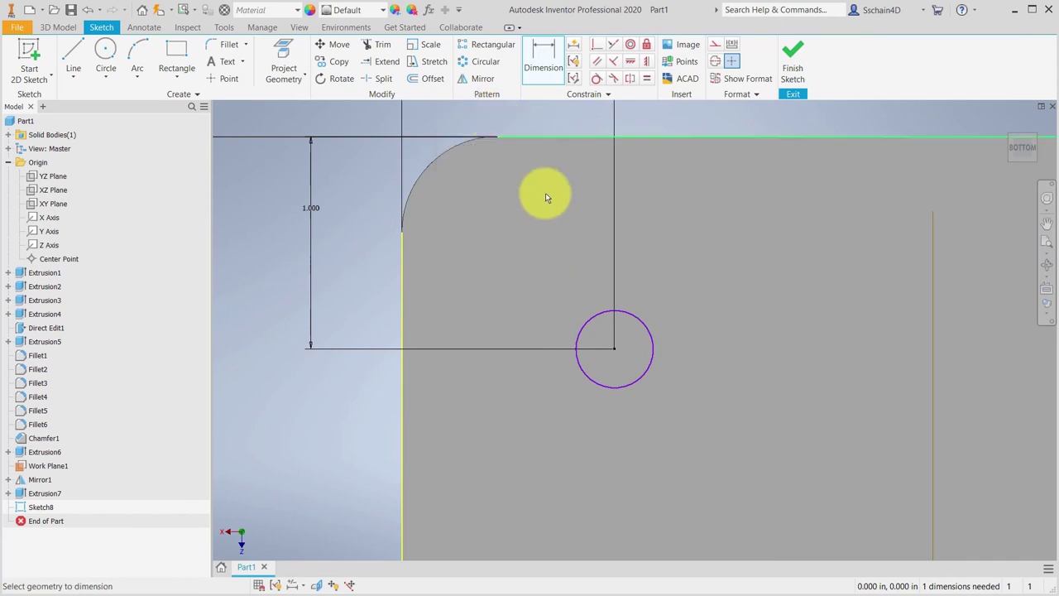
Set the circle's diameter to .14 in.
click(580, 330)
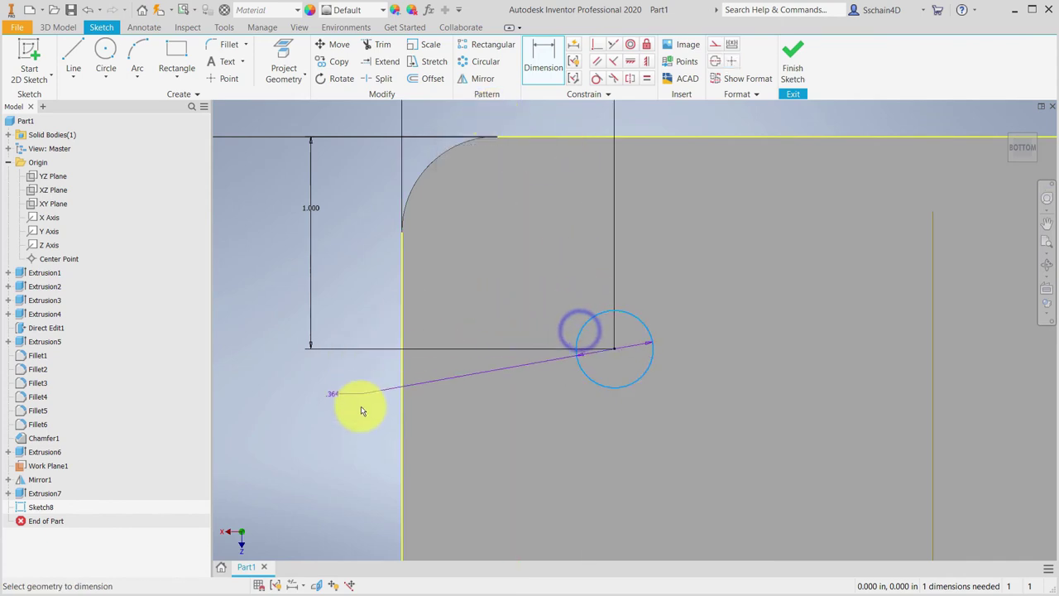
click(351, 436)
text(.1)
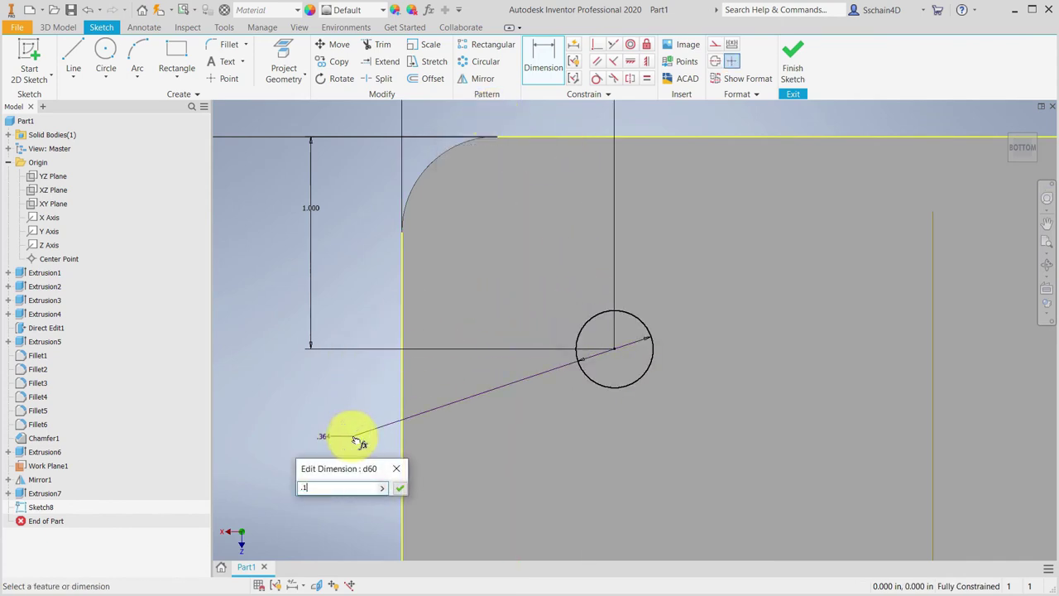
text(4)
key(Return)
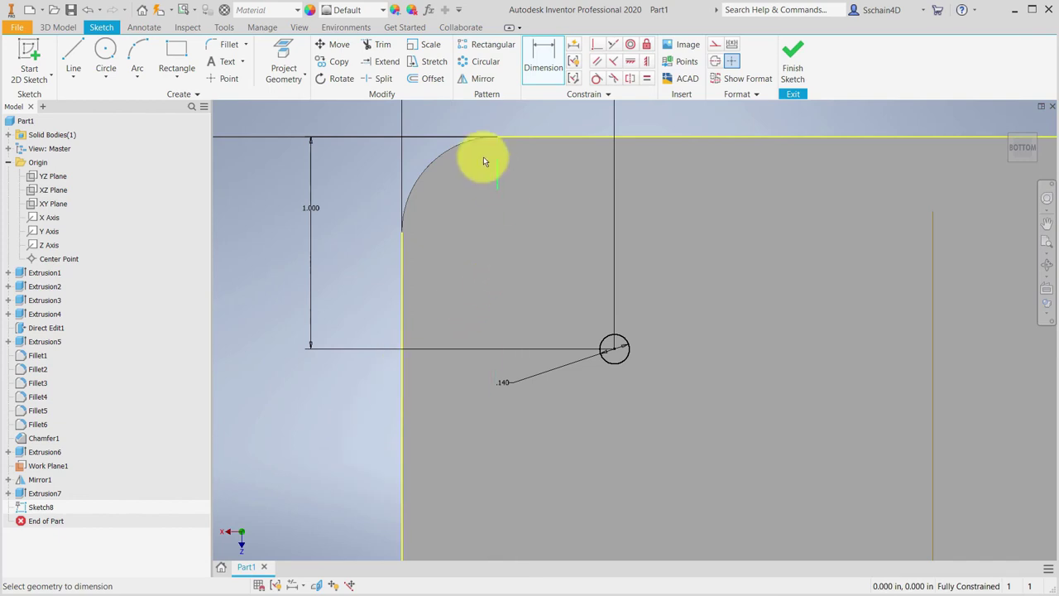
Draw a vertical line about 1.4 in long from the circle's center past the back edge and make it construction geometry.
middle_drag(335, 208, 344, 267)
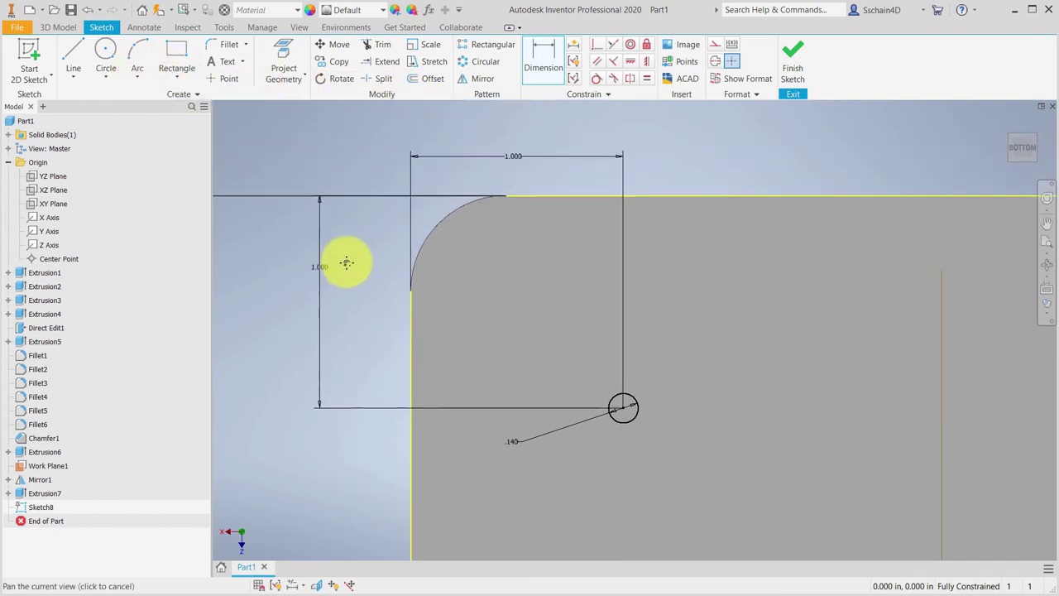
click(76, 54)
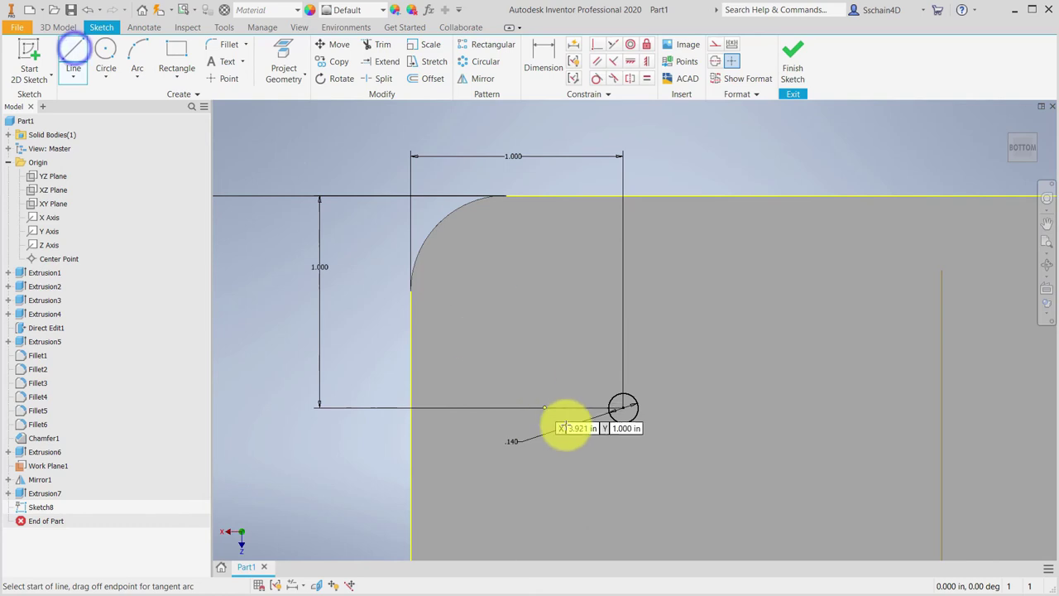
click(622, 406)
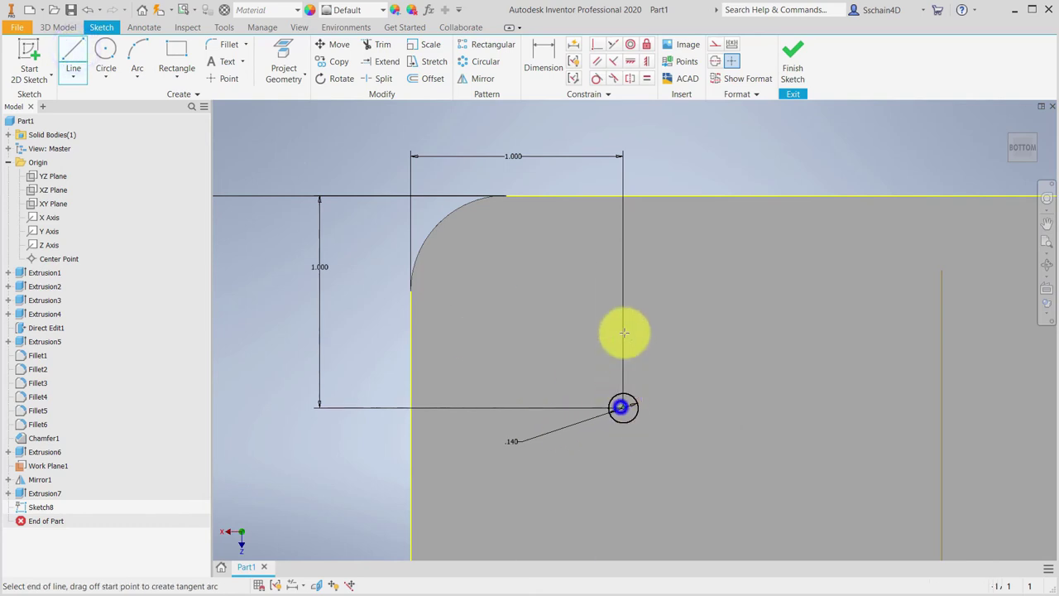
click(622, 103)
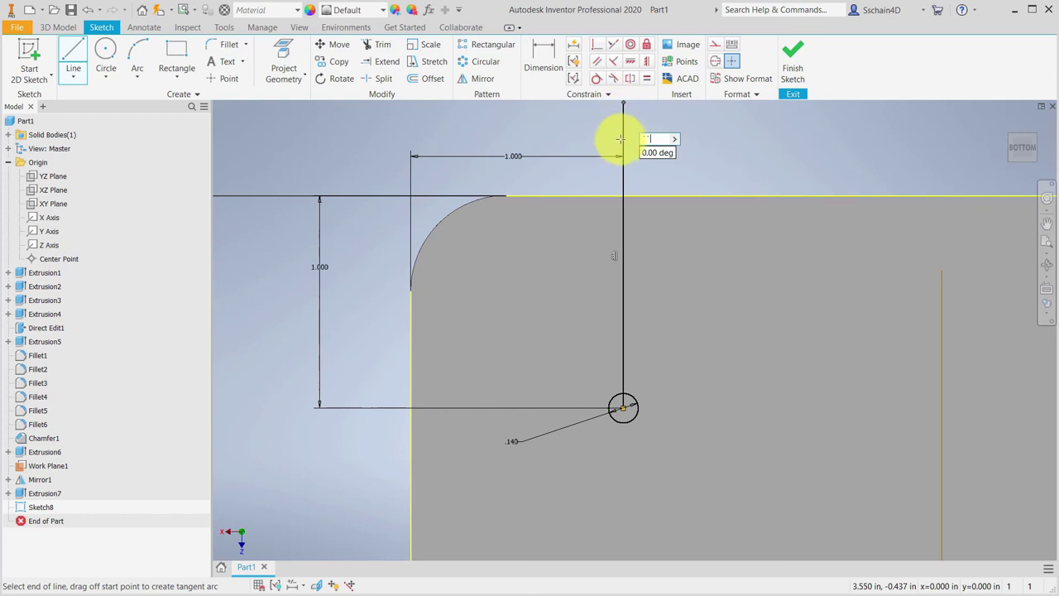
key(Escape)
click(624, 139)
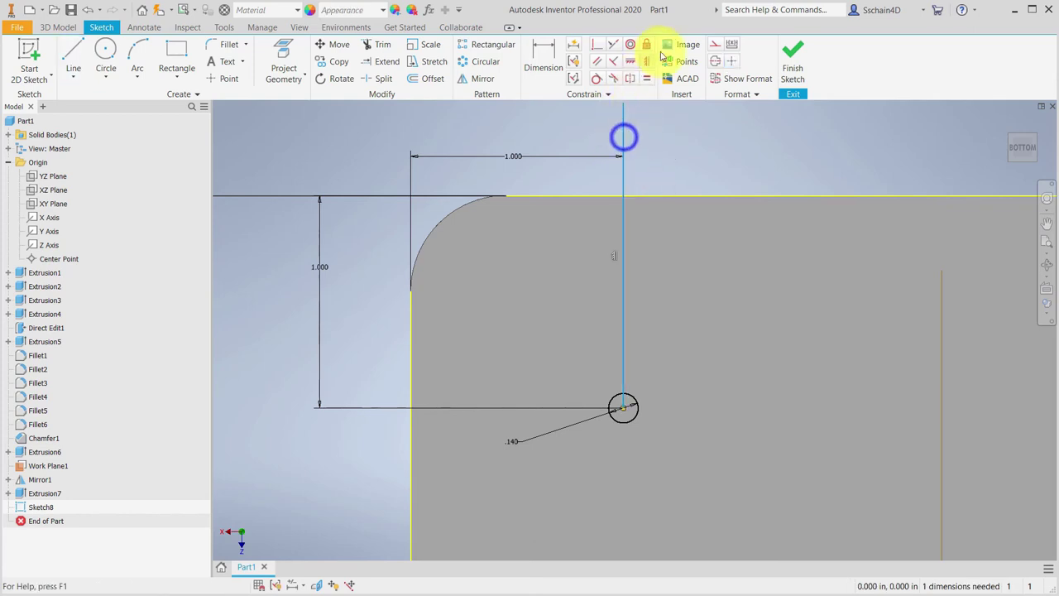
click(716, 44)
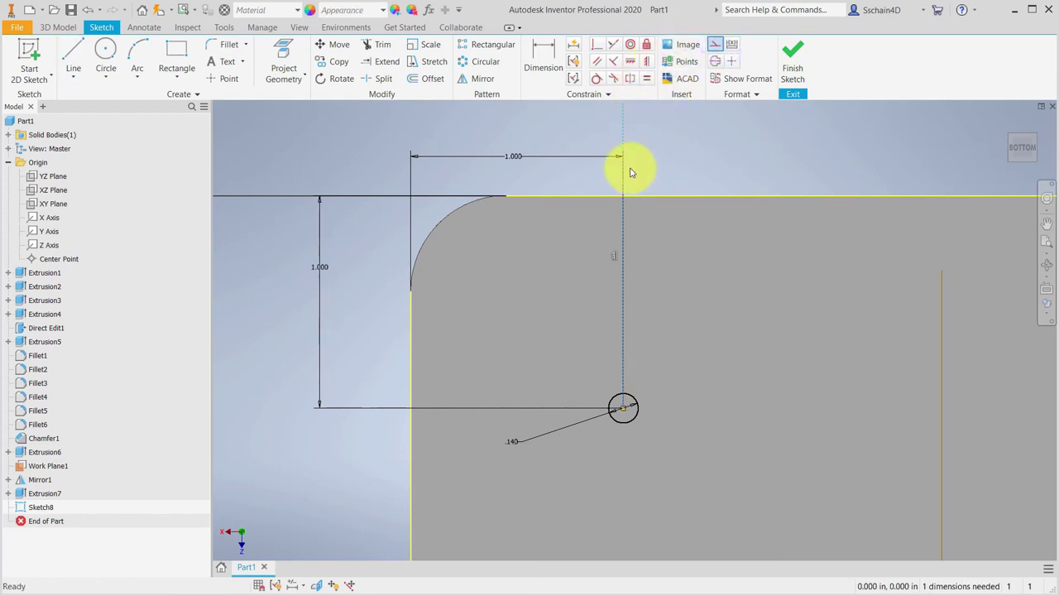
Draw a slanted line from the circle's upper edge, on the corner side of the construction line, outward to the tray's back edge.
click(72, 52)
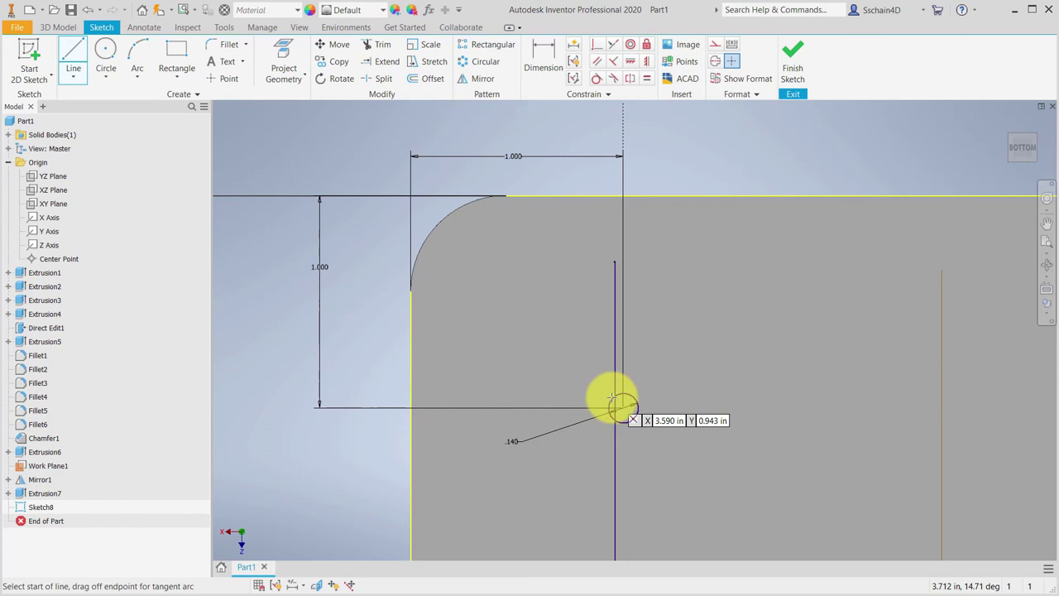
scroll(612, 400, down, 2)
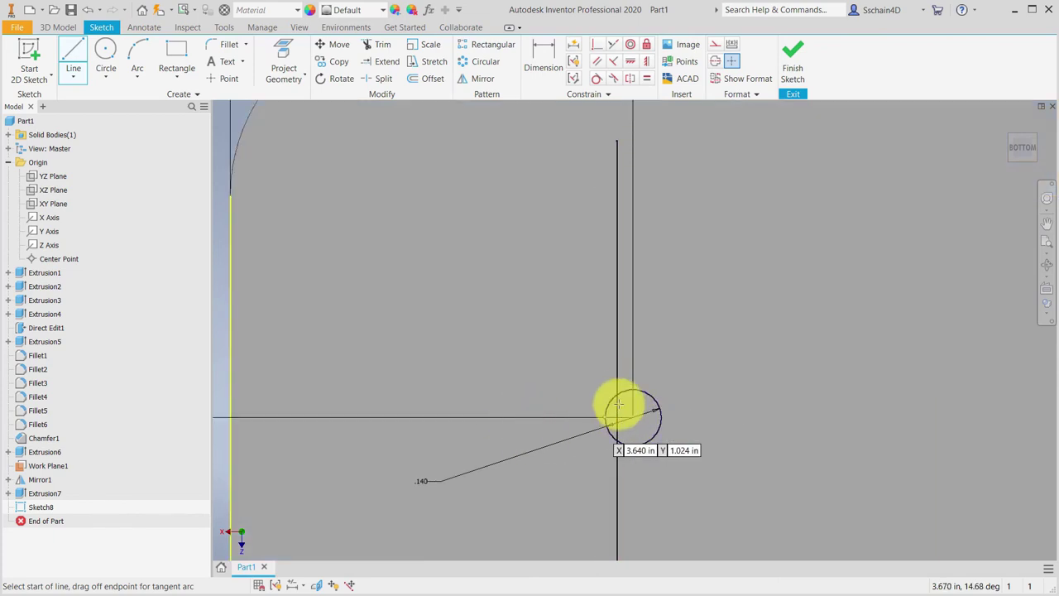
scroll(616, 405, down, 3)
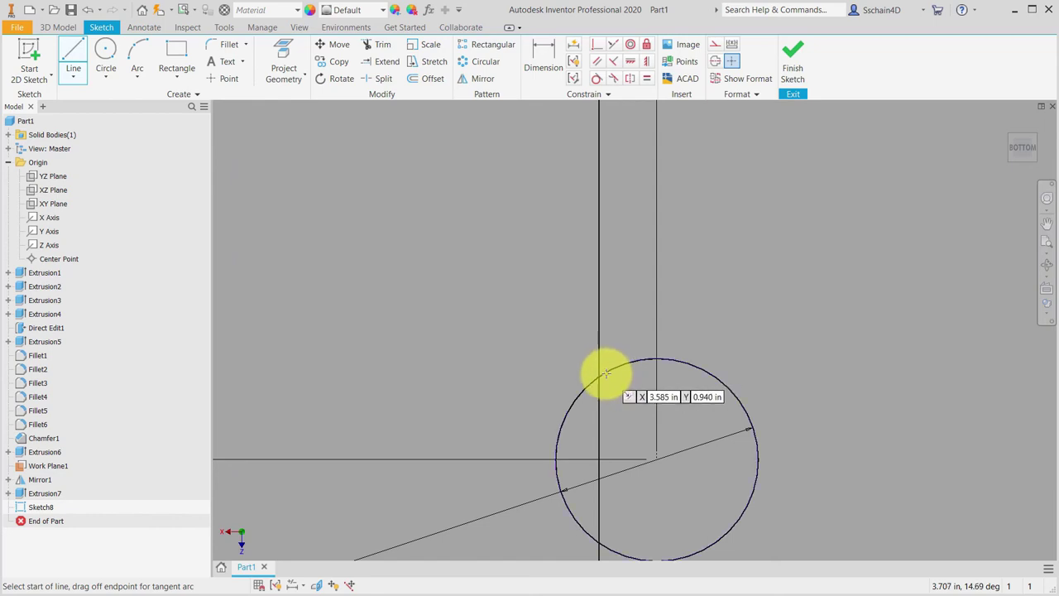
click(607, 374)
scroll(603, 374, up, 5)
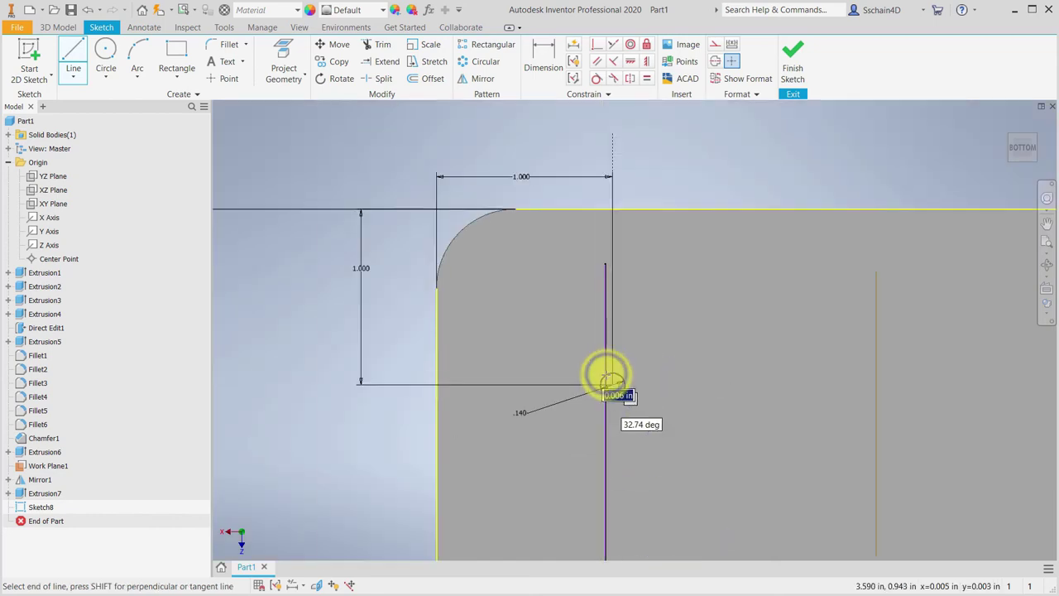
click(585, 210)
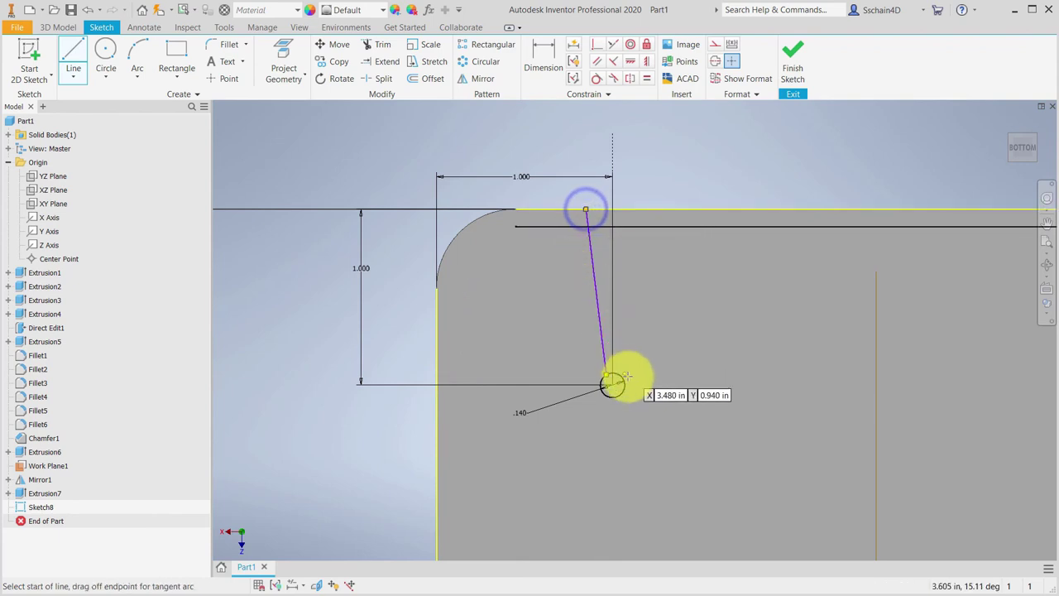
Draw a second line from the circle to the back edge on the opposite side of the construction line, flaring outward.
scroll(619, 376, down, 5)
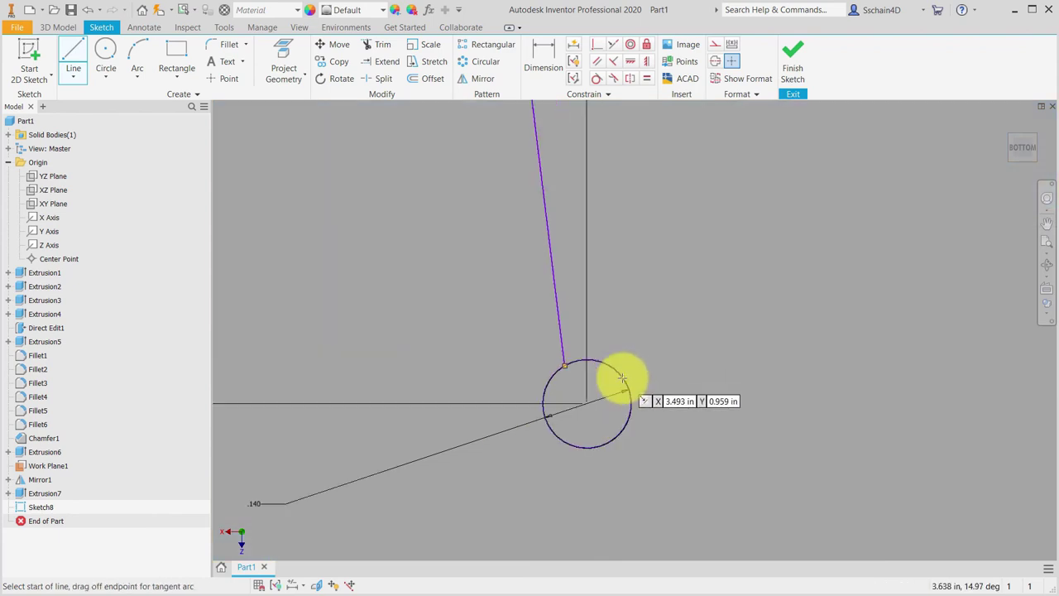
click(606, 360)
scroll(605, 360, up, 5)
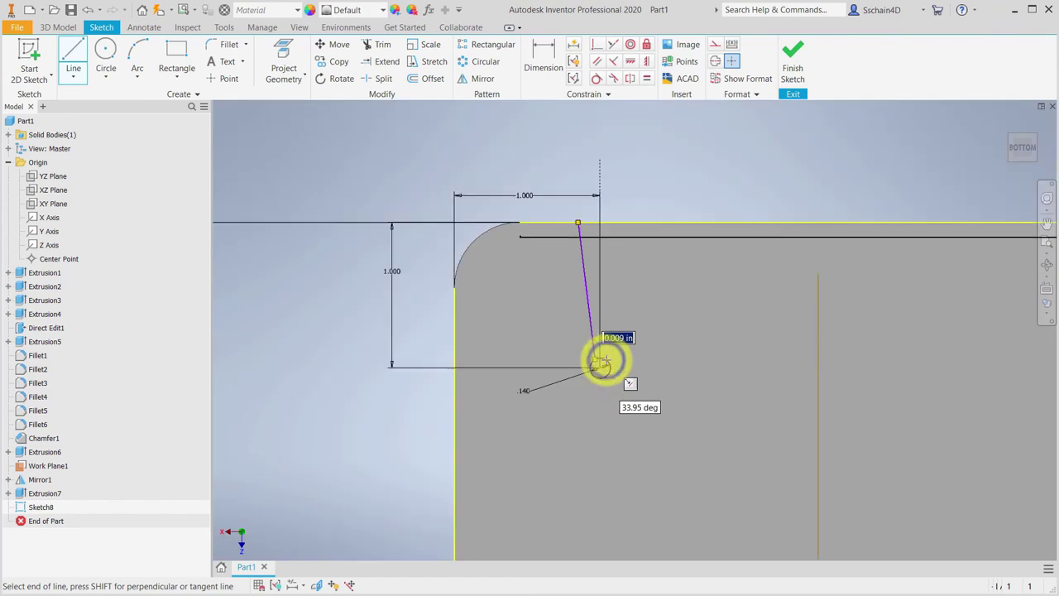
click(621, 222)
key(Escape)
scroll(614, 249, down, 3)
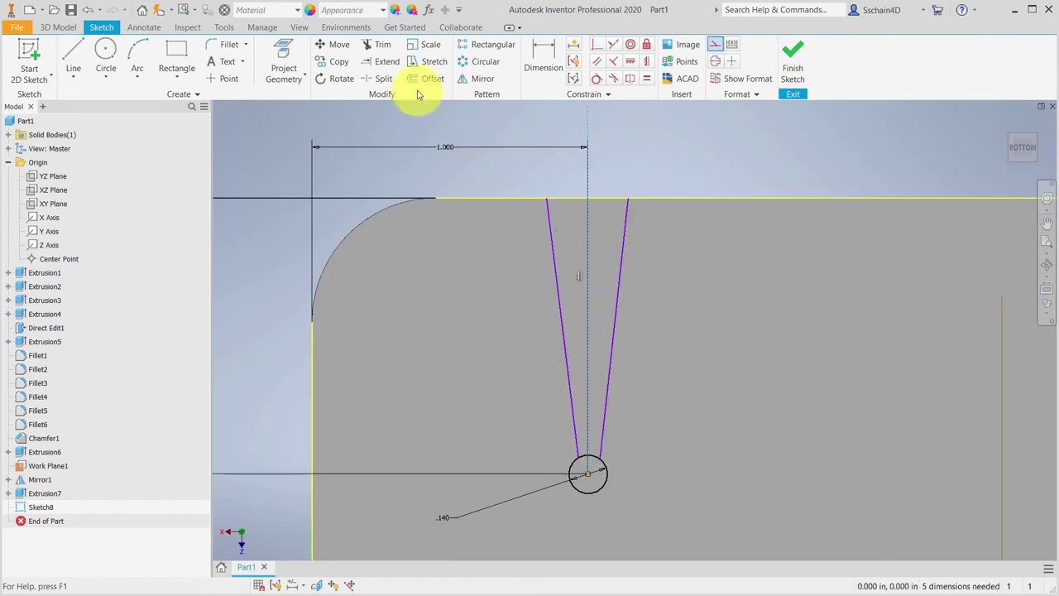
Dimension the distance between the two slanted lines' endpoints on the back edge as .3 in.
click(542, 61)
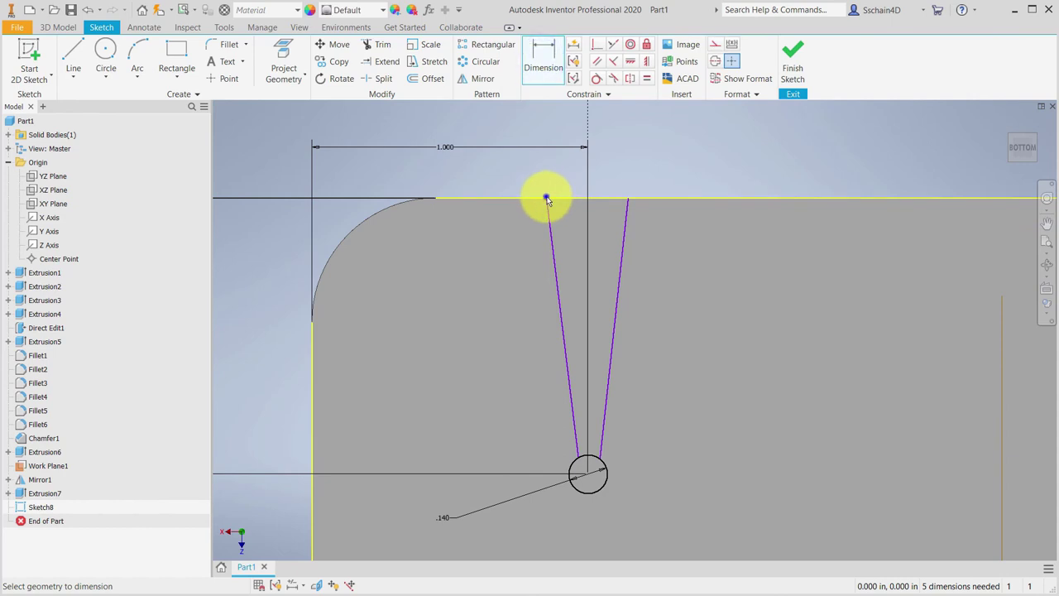
click(546, 198)
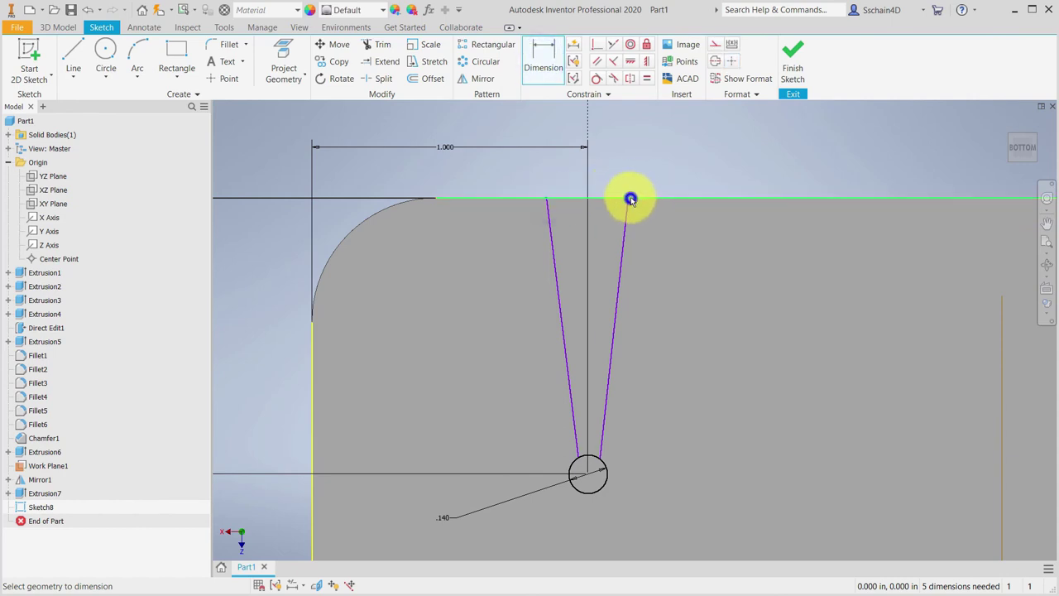
click(627, 198)
click(602, 158)
text(.3)
key(Return)
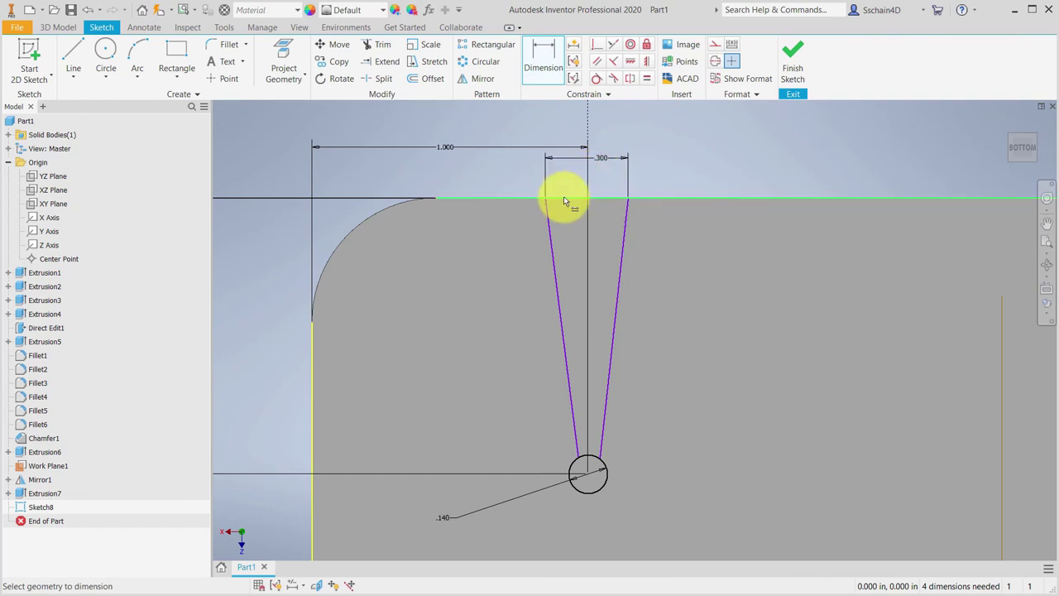
Dimension the corner-side line's outer endpoint from the construction line as half of the .3 in opening width, referencing that dimension.
click(586, 132)
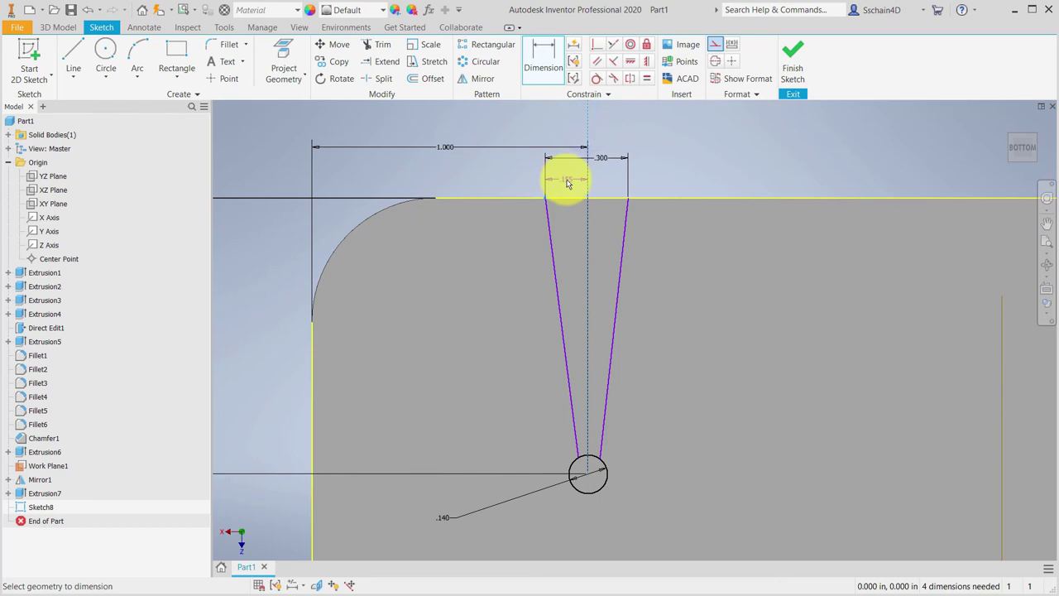
click(565, 180)
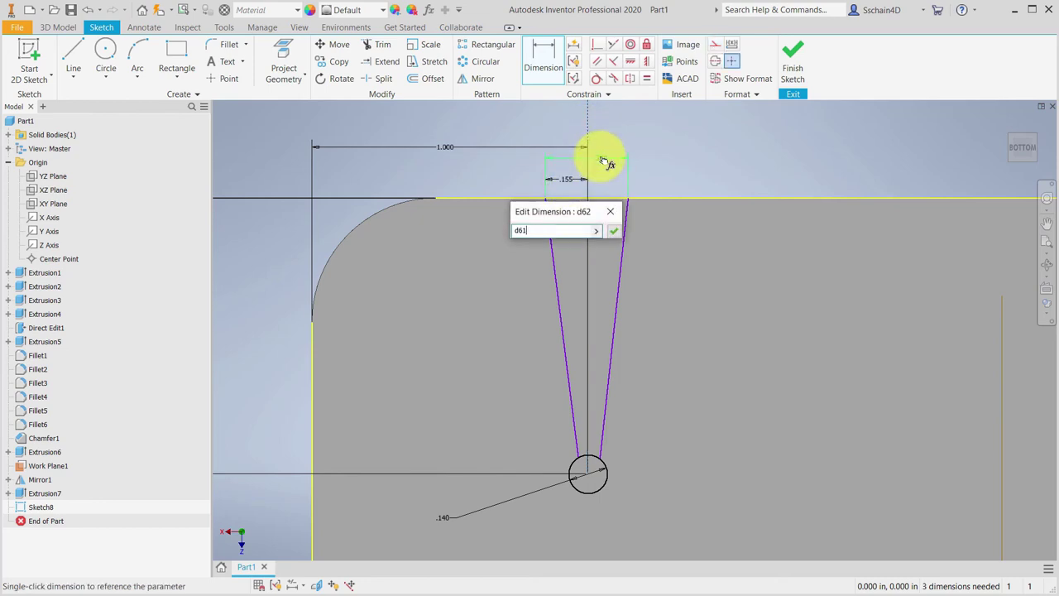
key(Return)
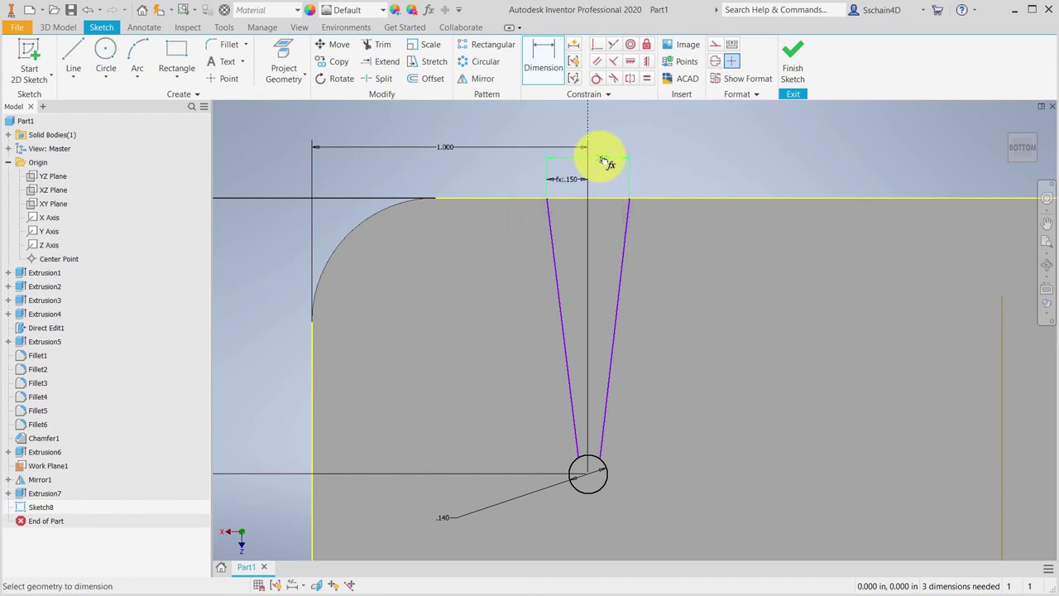
click(602, 160)
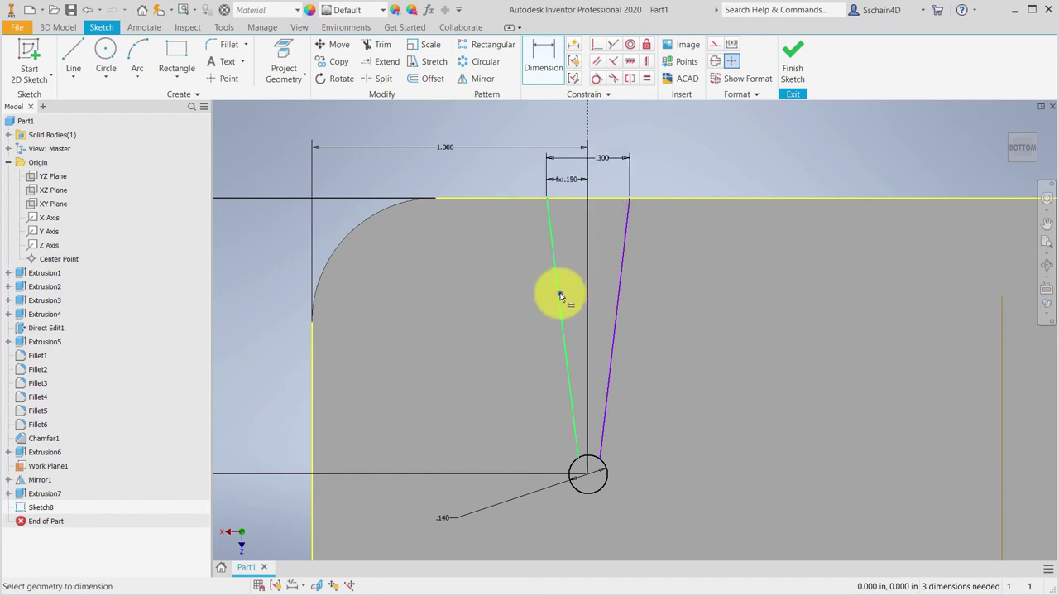
Dimension the angle between the corner-side slanted line and the construction line as 5 degrees.
click(561, 296)
click(585, 117)
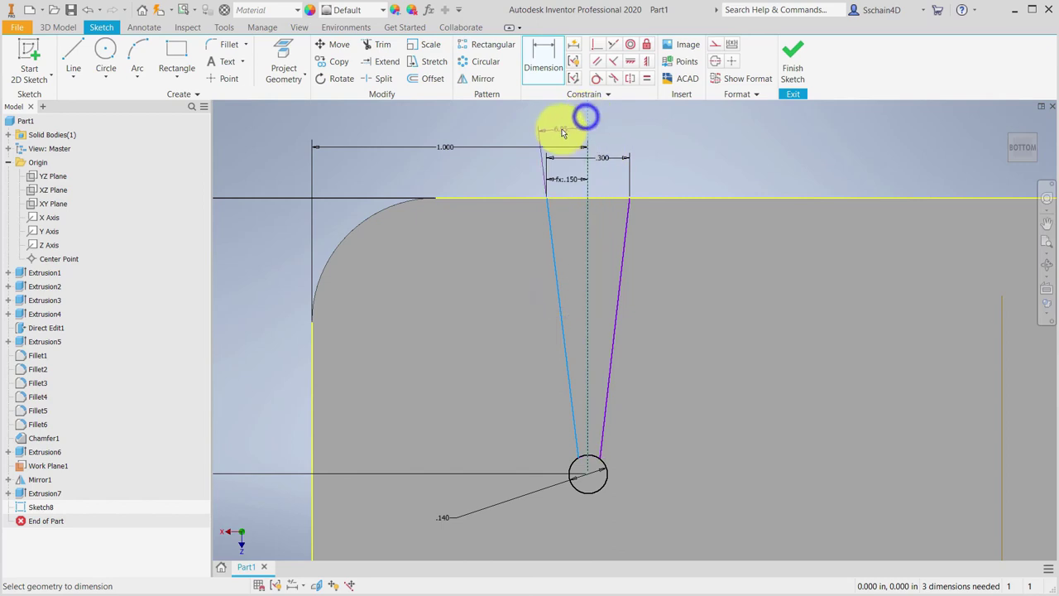
click(562, 130)
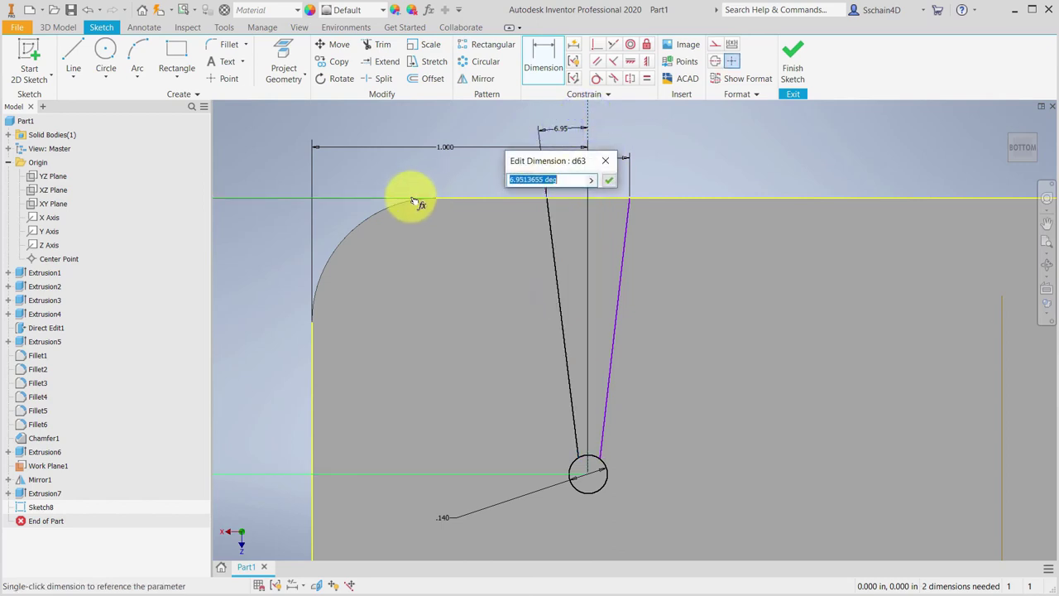
key(Return)
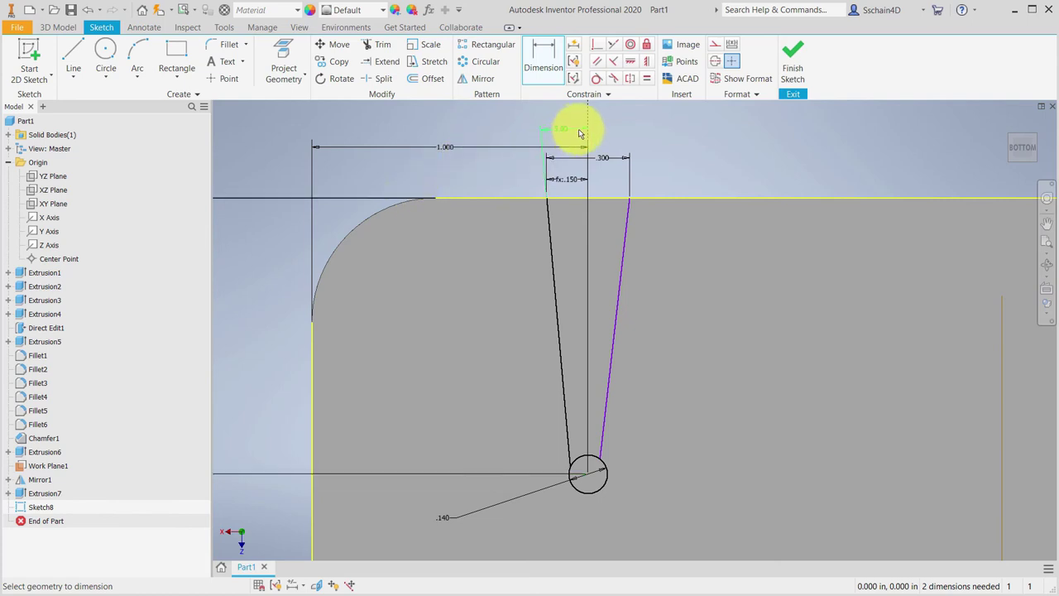
Dimension the other slanted line's angle to the construction line by referencing the first 5-degree angle, and finish the sketch.
click(626, 229)
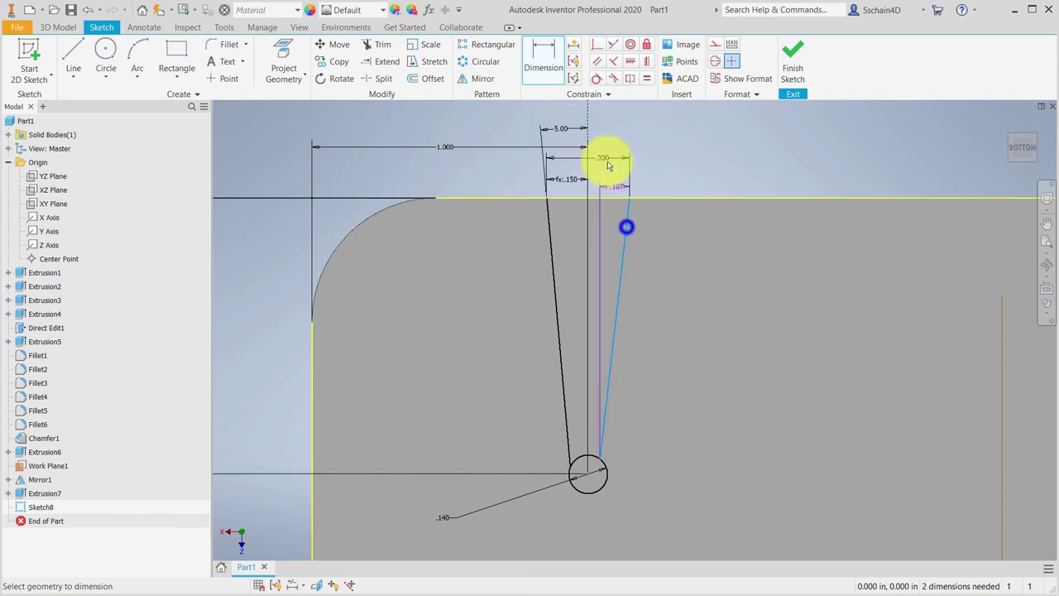
click(587, 113)
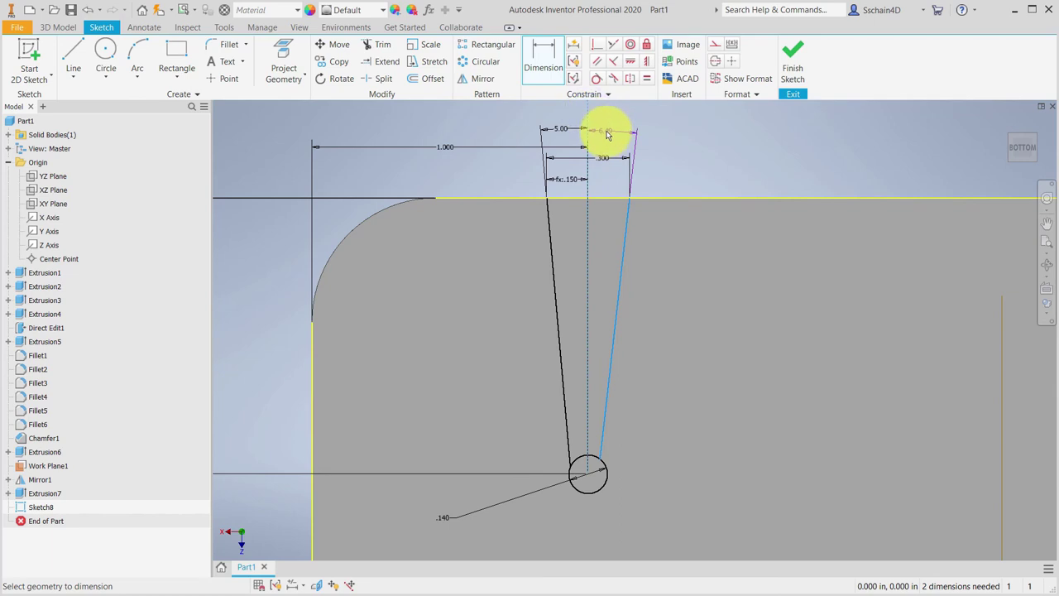
click(607, 132)
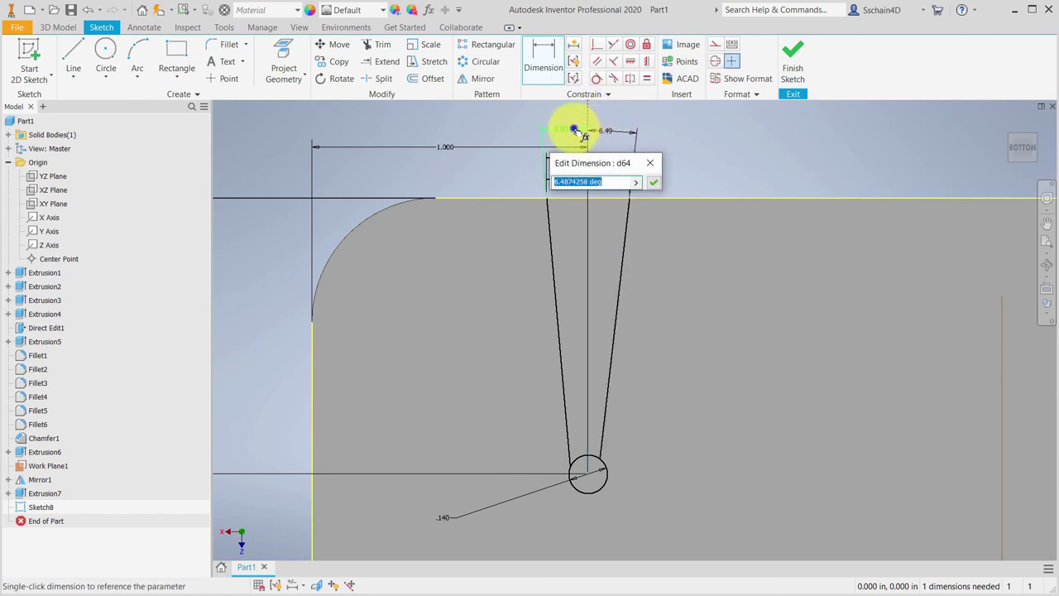
key(Return)
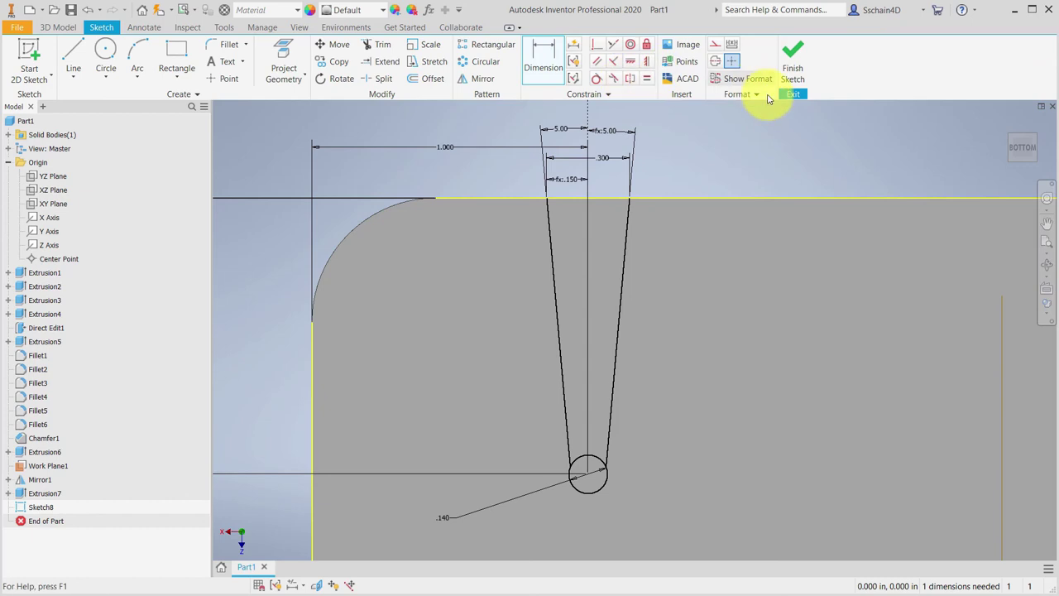
click(793, 60)
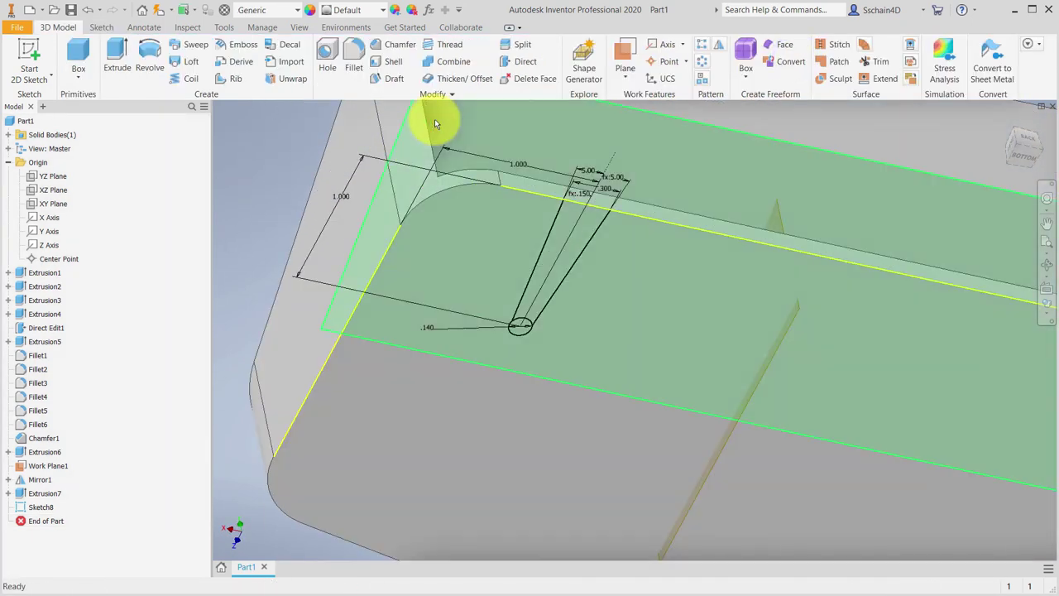
Extrude the circle and tapered slot profiles as a cut in the flipped direction, ending at the base plate's inner face.
click(116, 52)
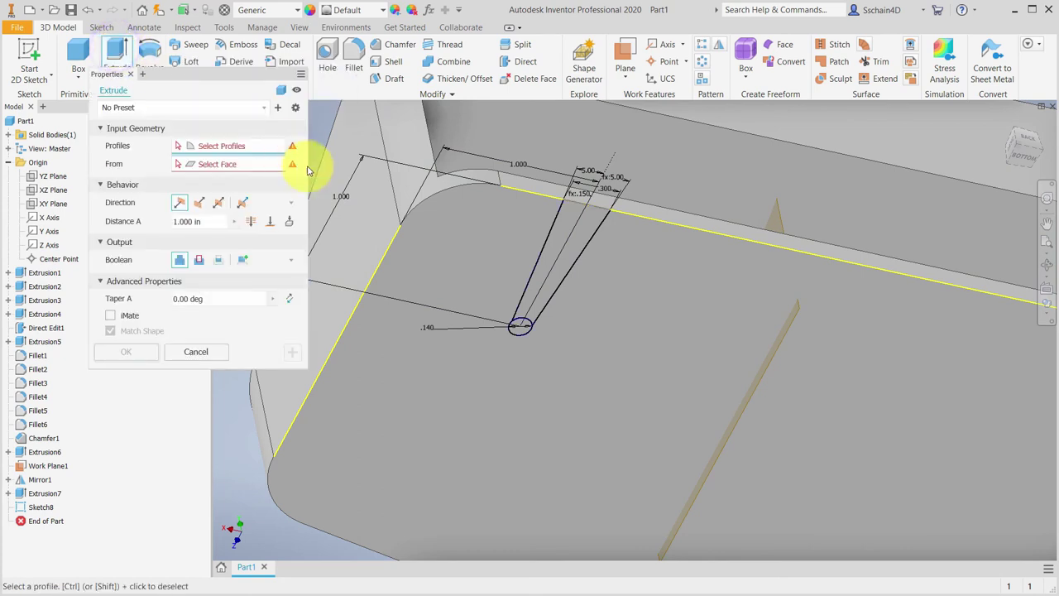
click(521, 335)
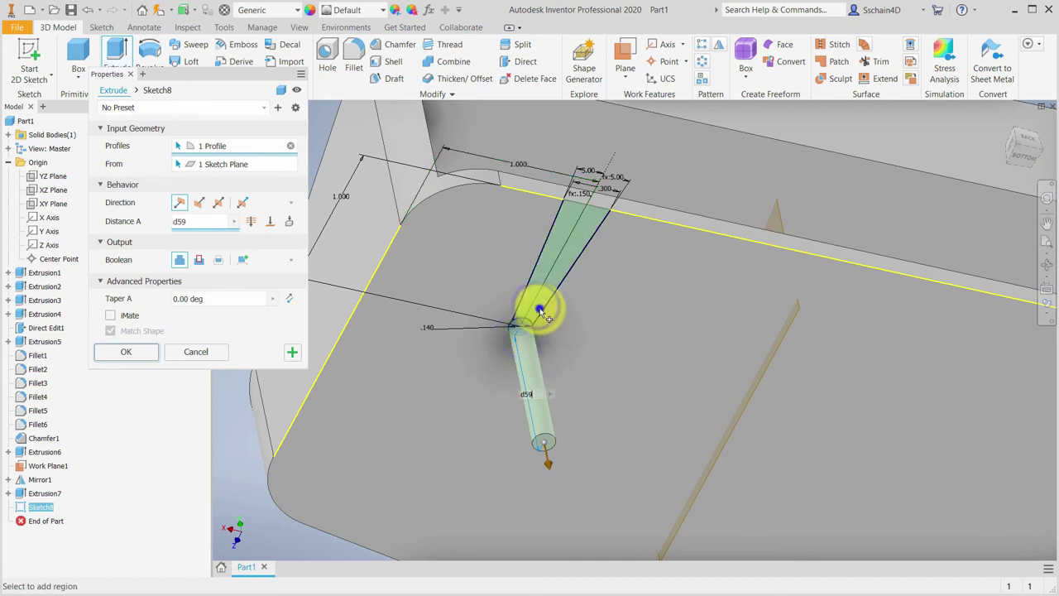
click(538, 310)
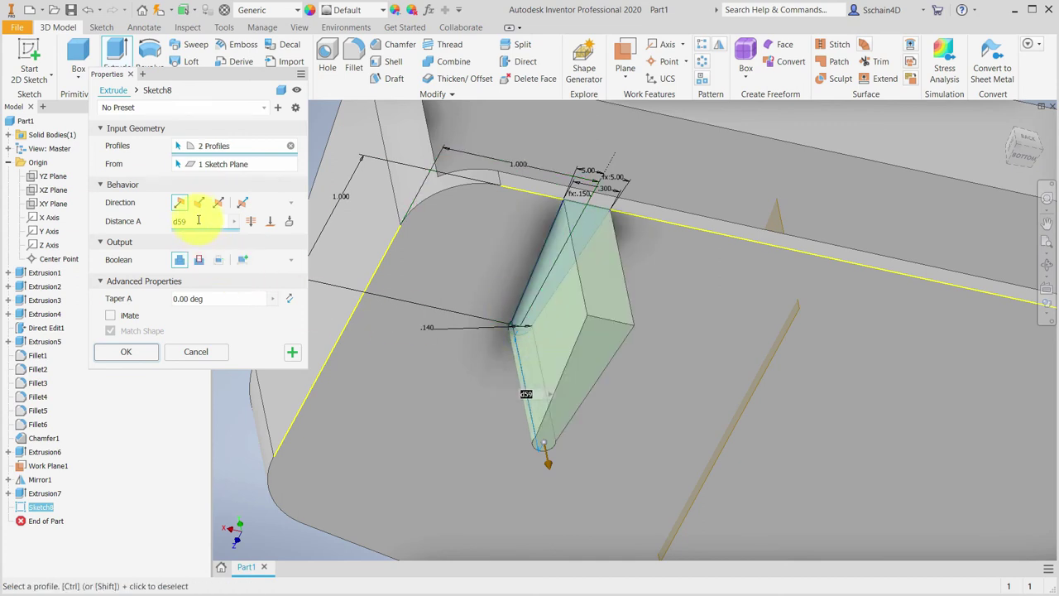
click(197, 205)
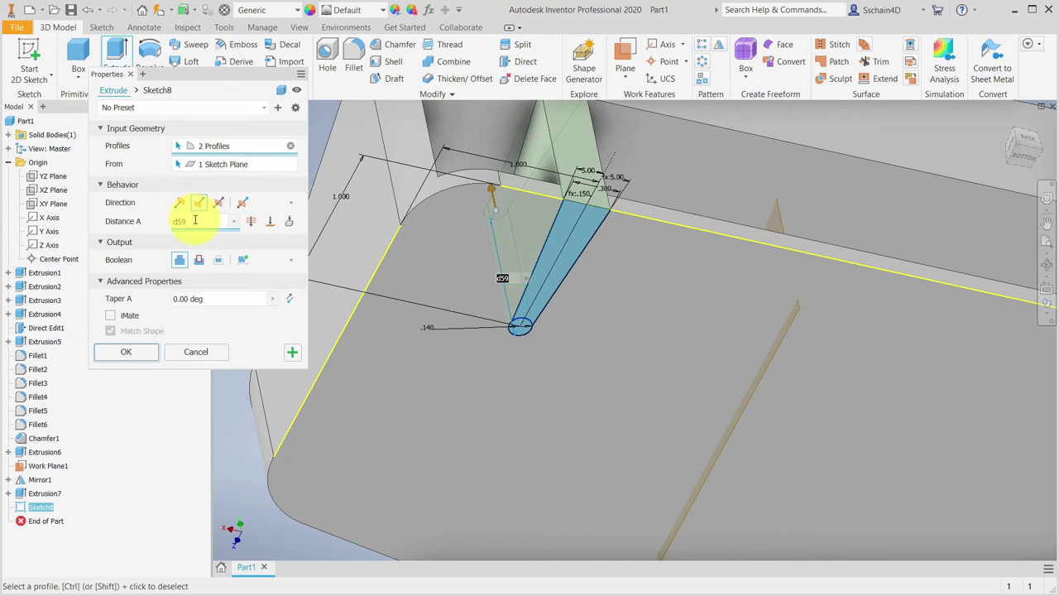
click(198, 220)
click(273, 222)
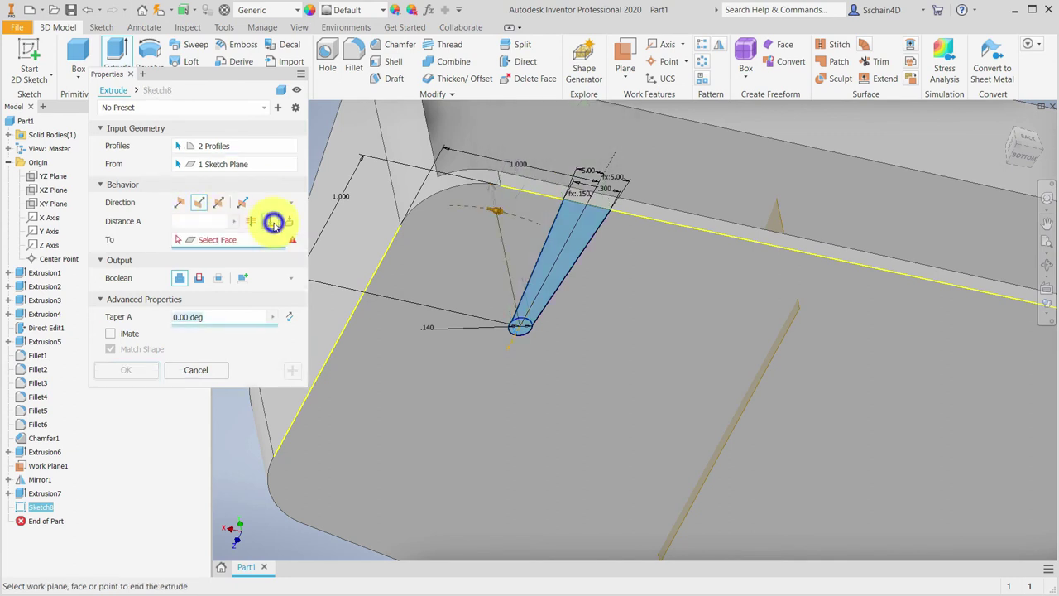
click(529, 183)
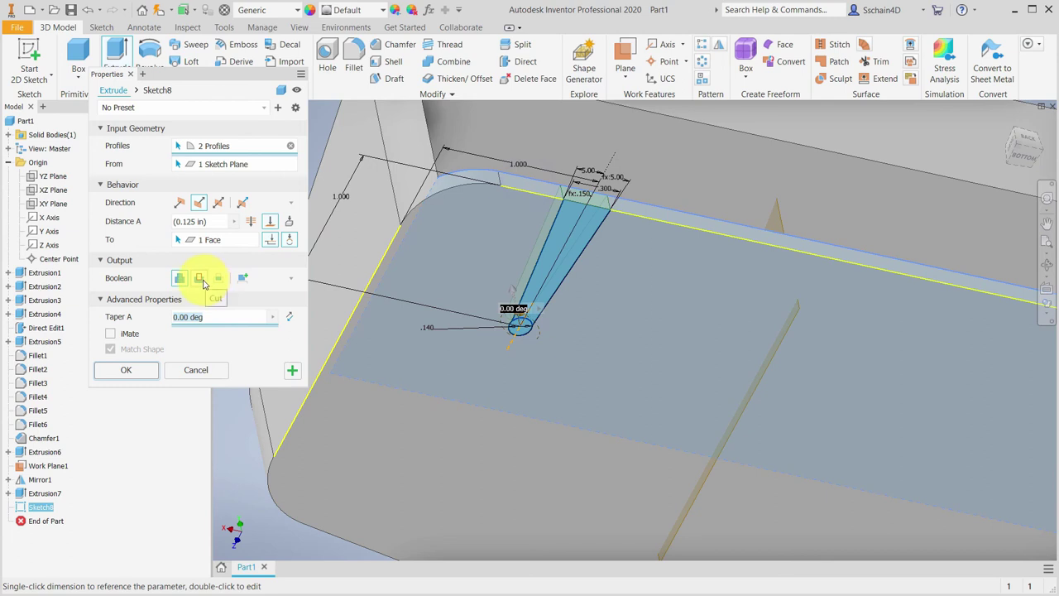
click(203, 279)
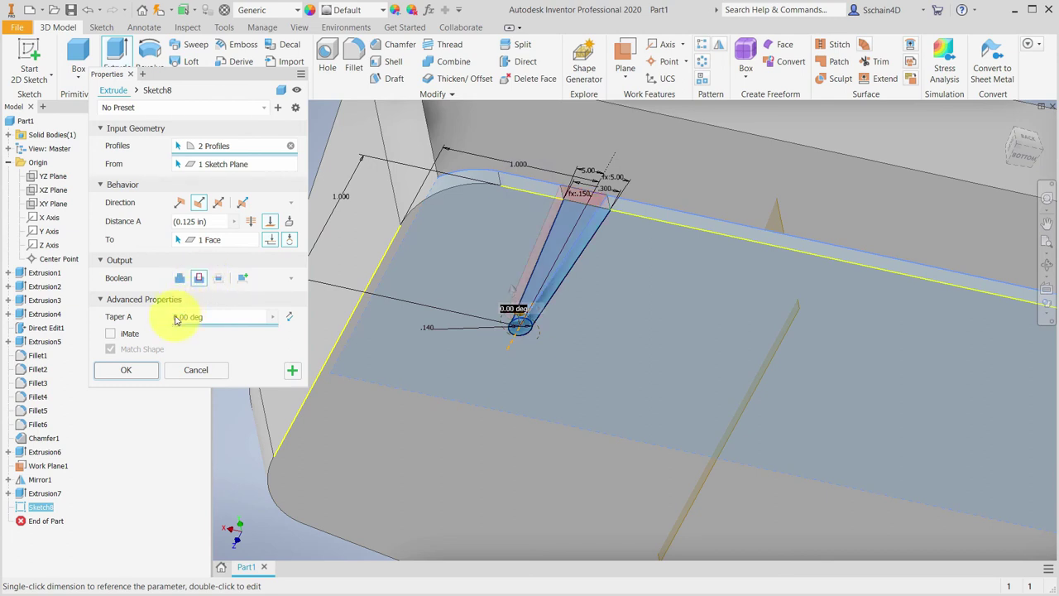
click(131, 369)
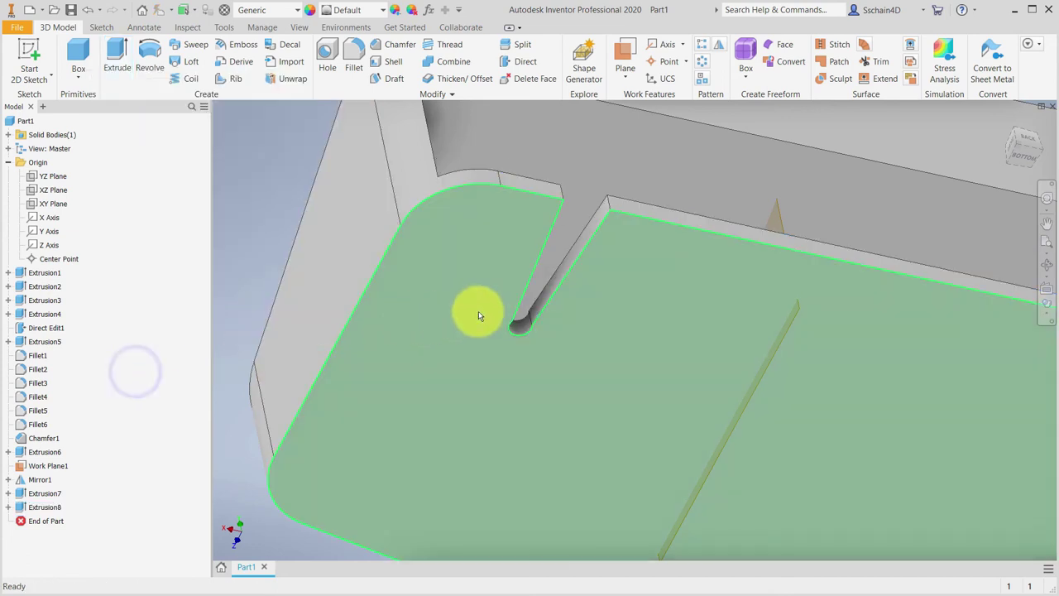
Start a sketch on the base plate's inner face and slice the graphics at the sketch plane.
scroll(478, 314, down, 4)
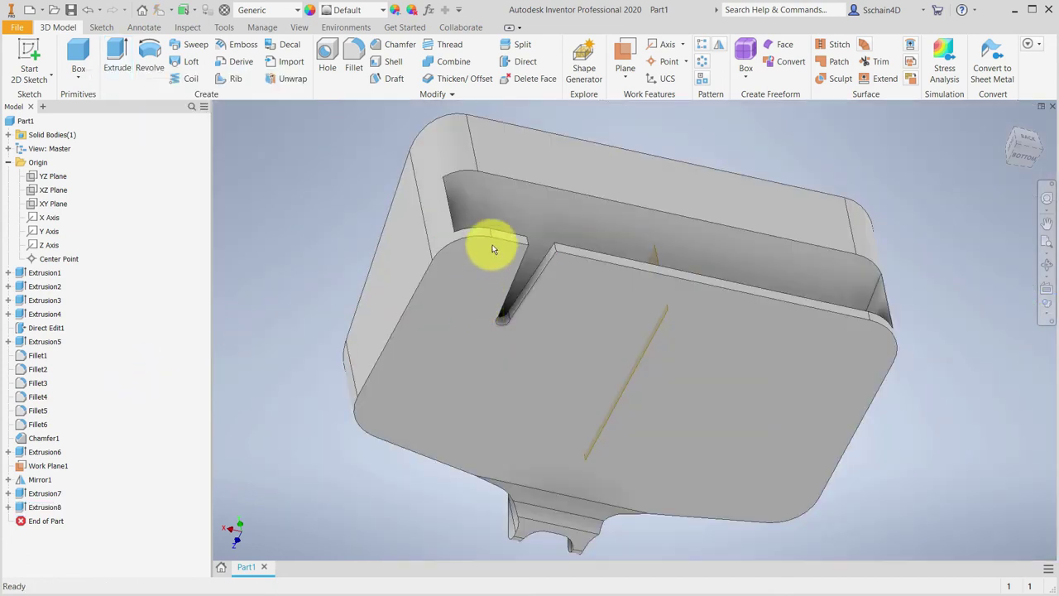
shift+middle_drag(492, 208, 502, 265)
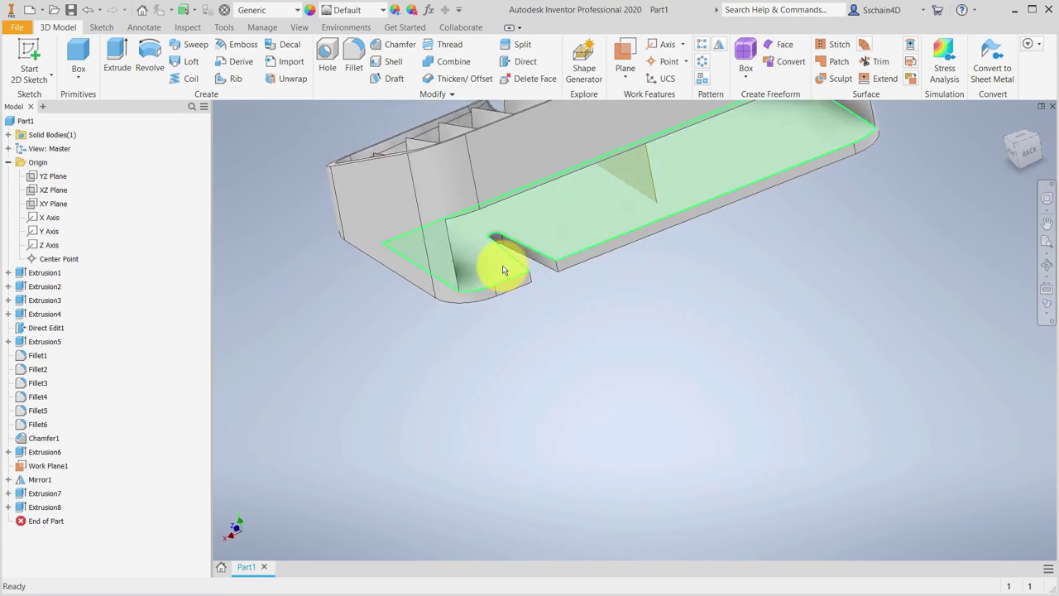
scroll(492, 249, up, 3)
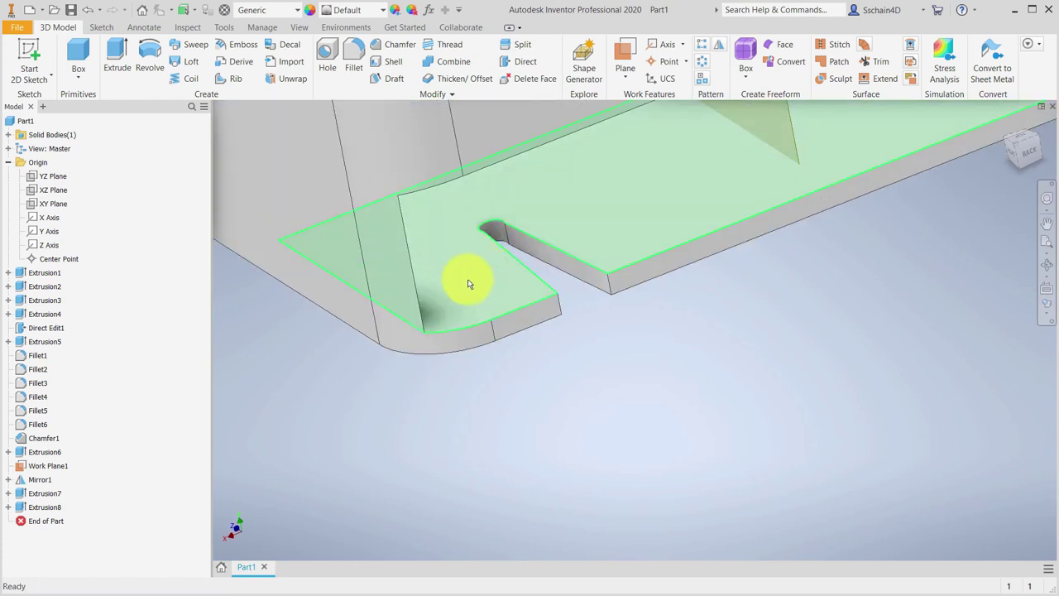
click(475, 274)
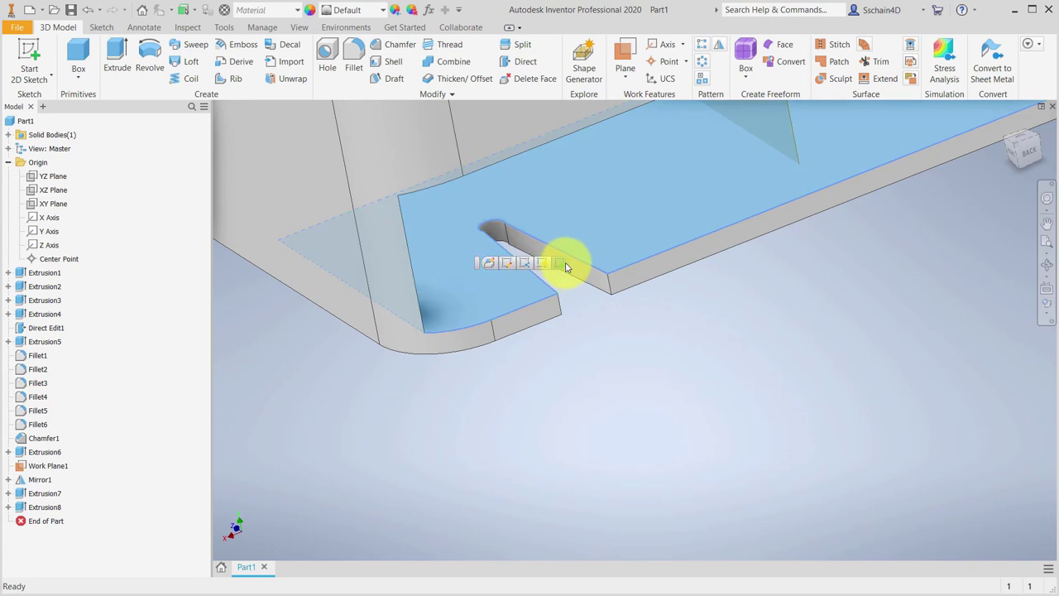
key(s)
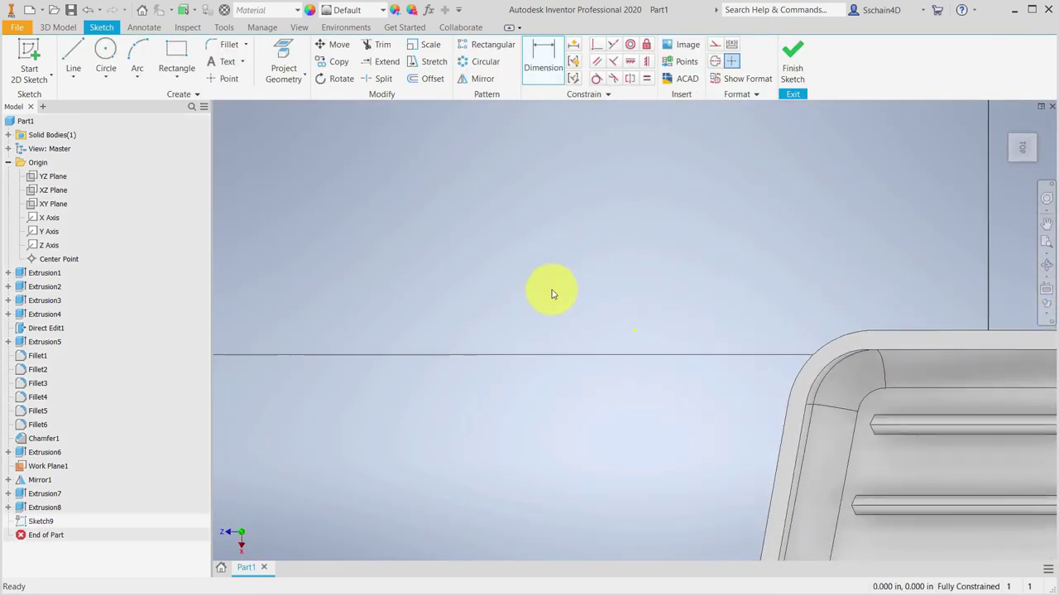
scroll(712, 504, up, 3)
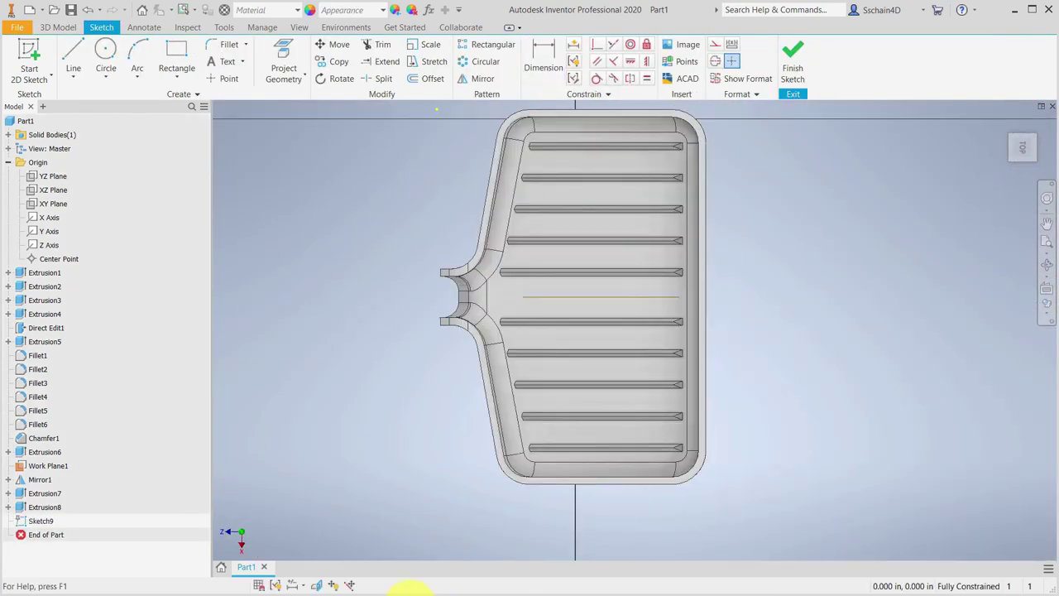
click(317, 585)
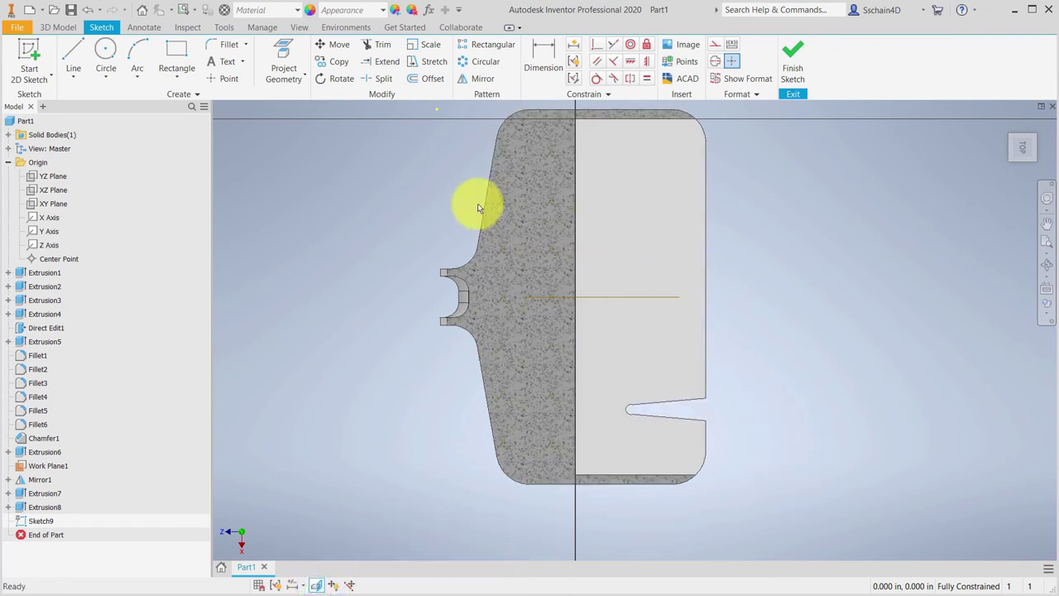
Project the outline of the base plate's inner face, including the notch edges, into the sketch.
click(289, 48)
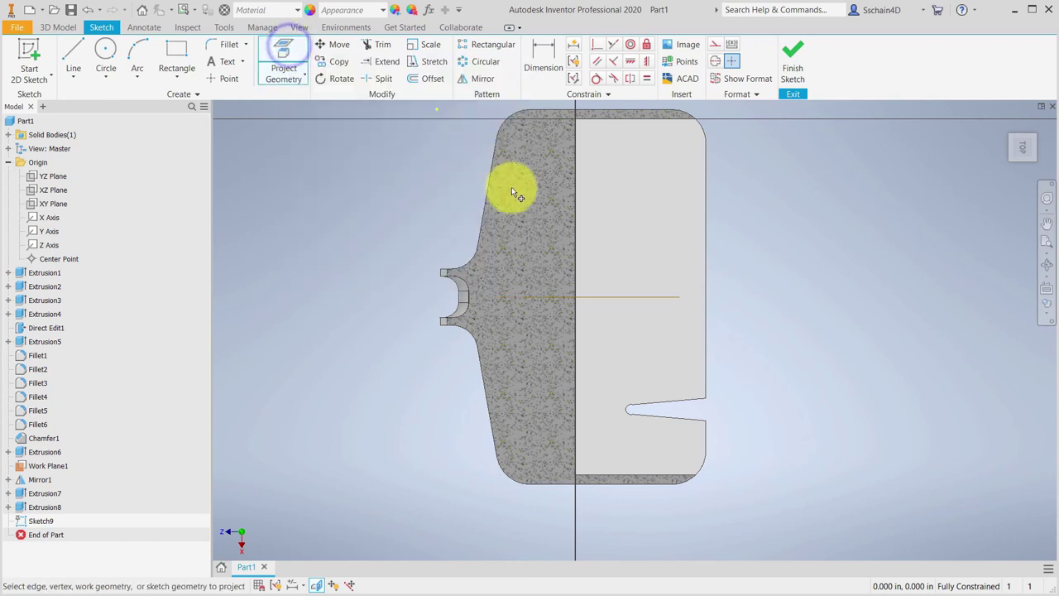
click(635, 355)
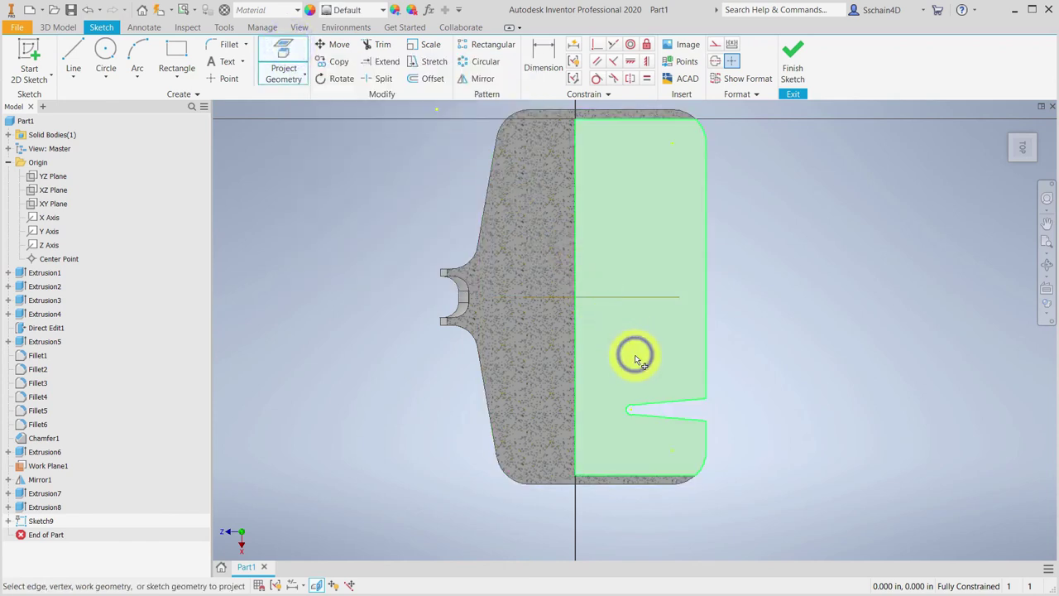
key(Escape)
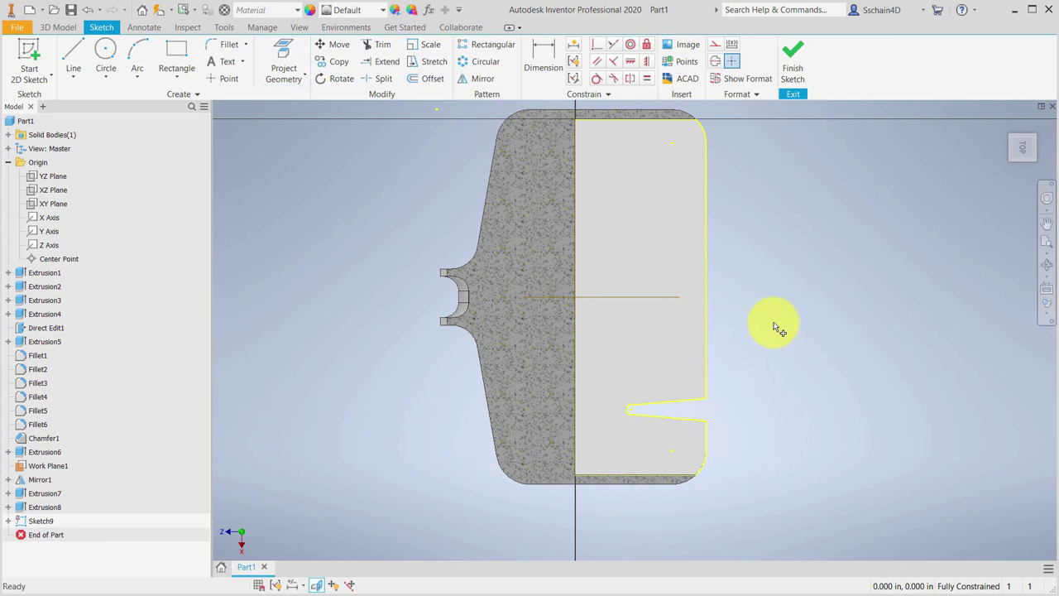
Offset the projected face outline .160 in inward so it runs around the tapered notch.
scroll(774, 327, down, 3)
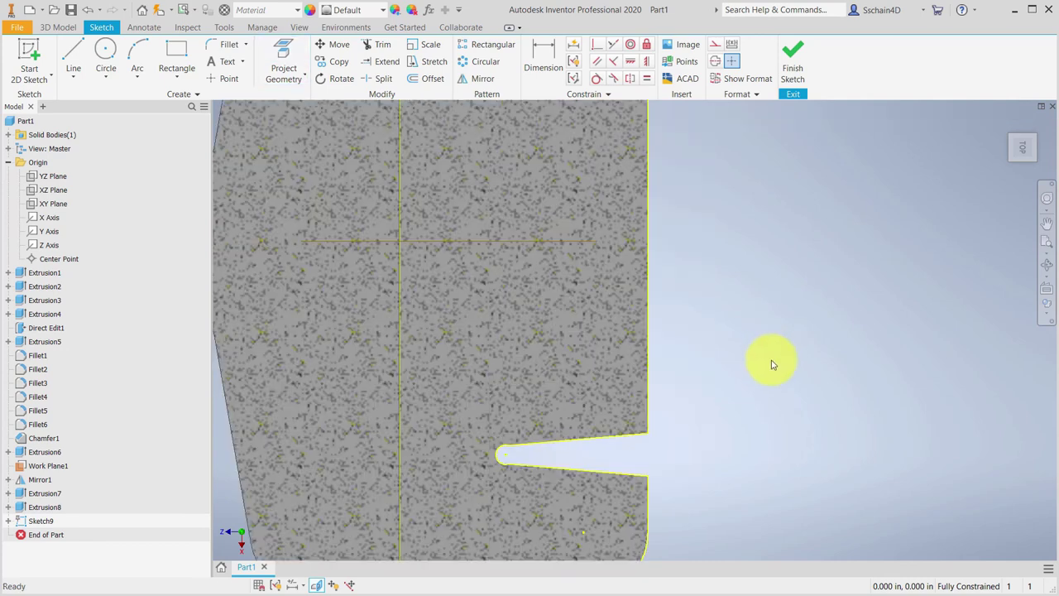
scroll(775, 404, up, 3)
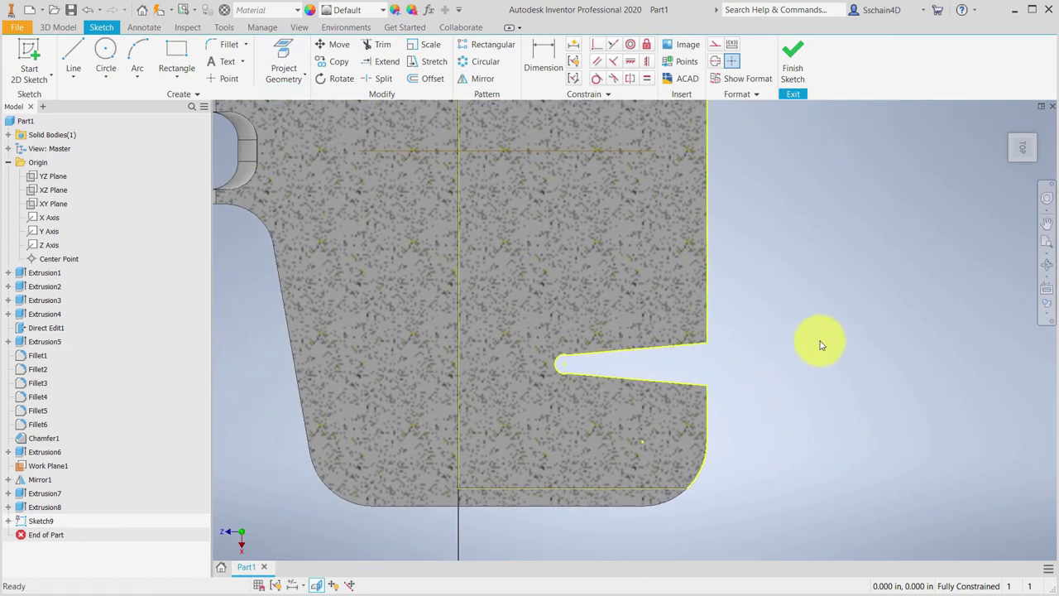
click(425, 78)
click(626, 348)
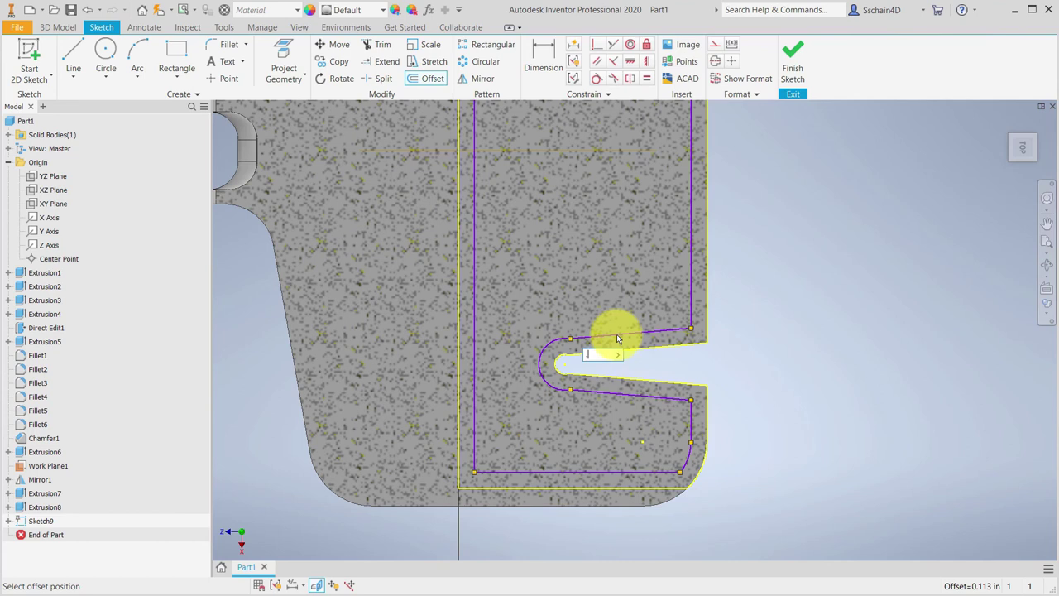
key(Return)
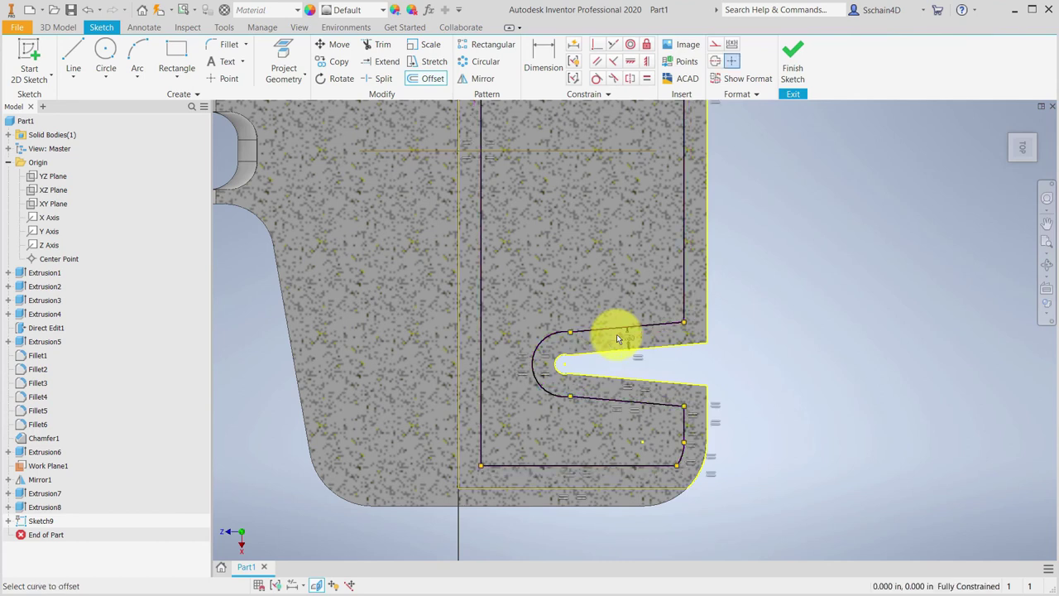
Extend both slanted offset lines beside the notch to the plate's back edge and finish the sketch.
click(386, 61)
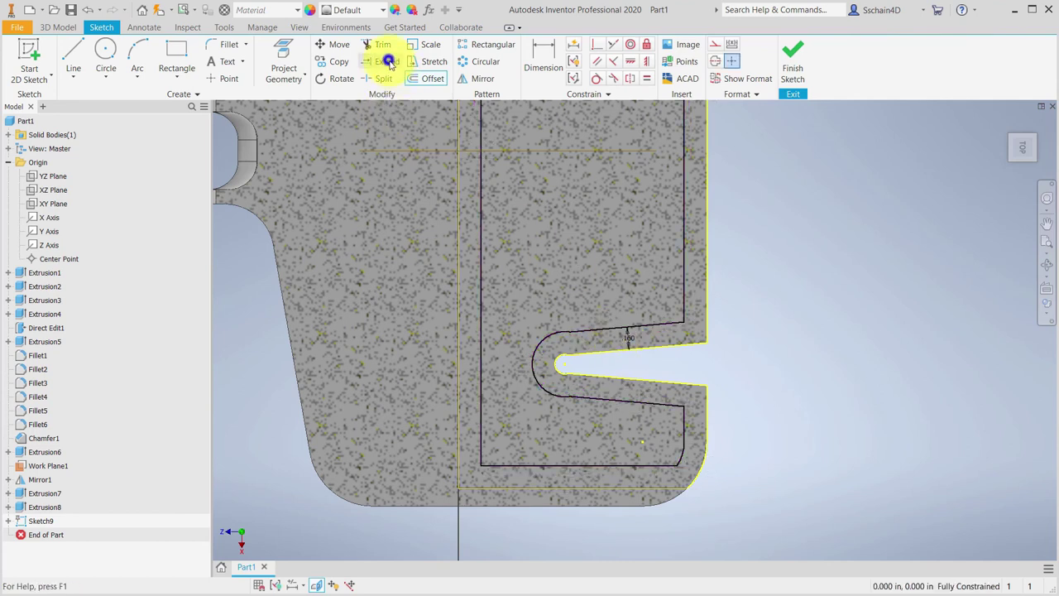
click(662, 329)
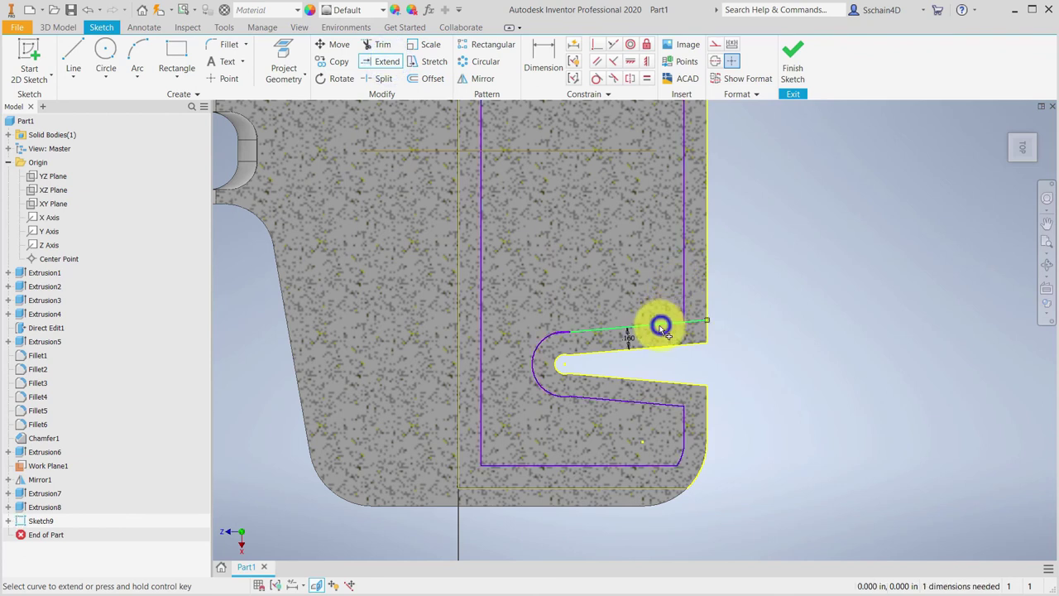
click(659, 405)
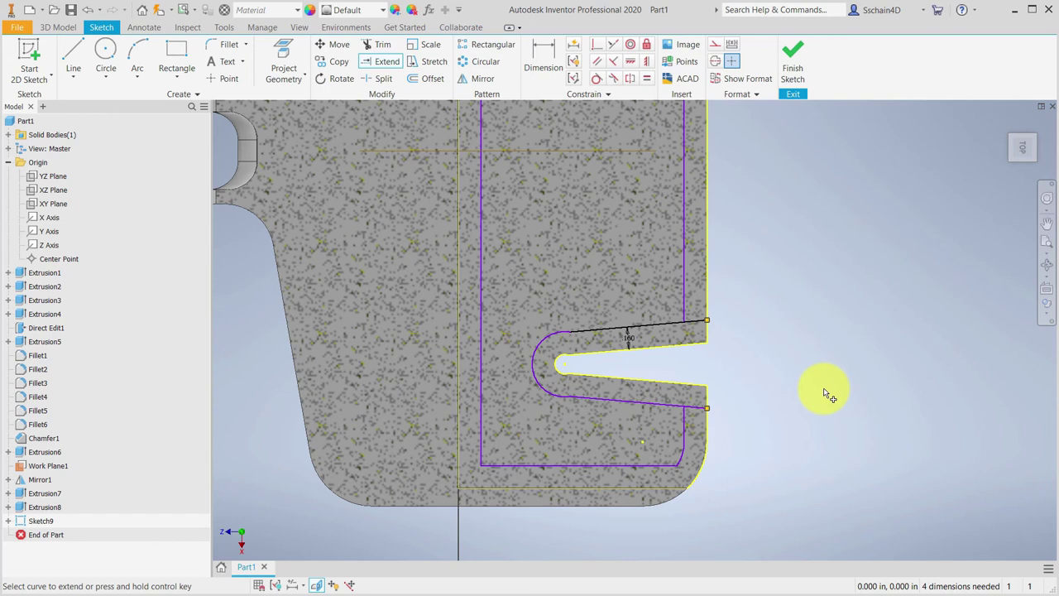
click(794, 68)
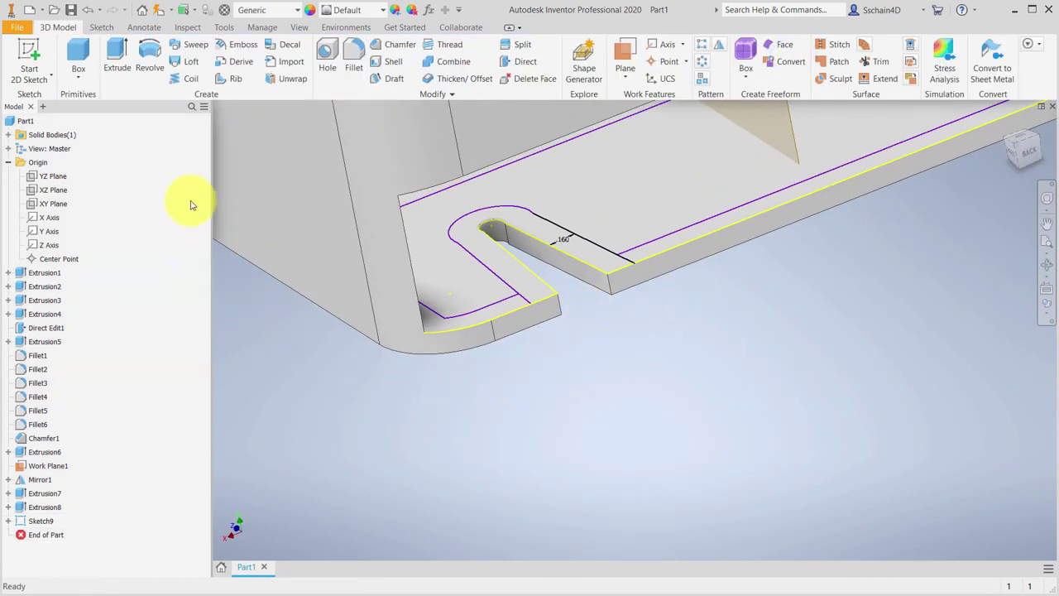
Extrude the U-shaped band around the notch as a .065 in deep cut in the flipped direction.
click(117, 54)
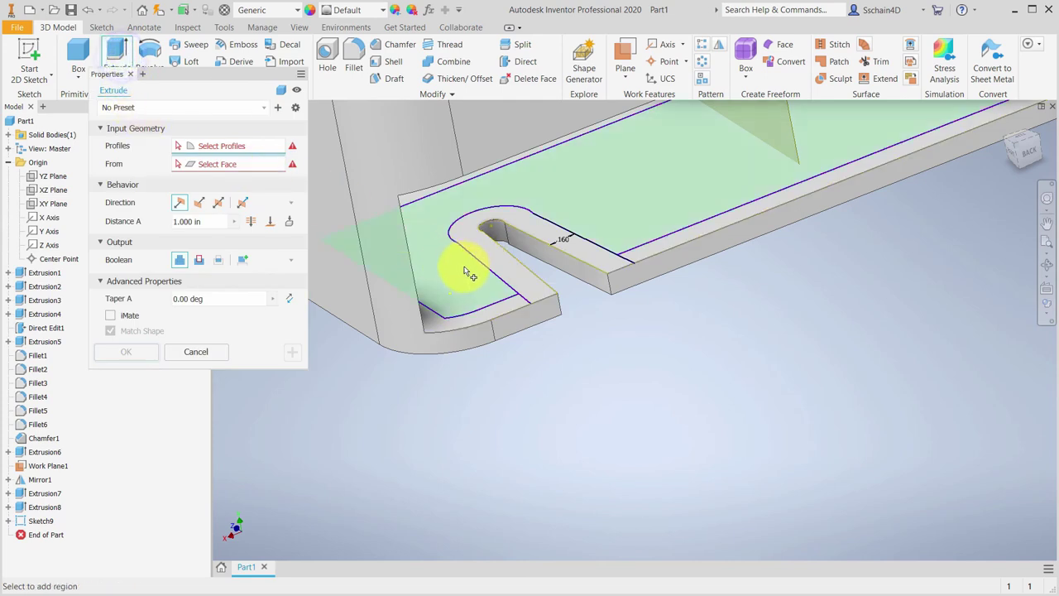
click(485, 254)
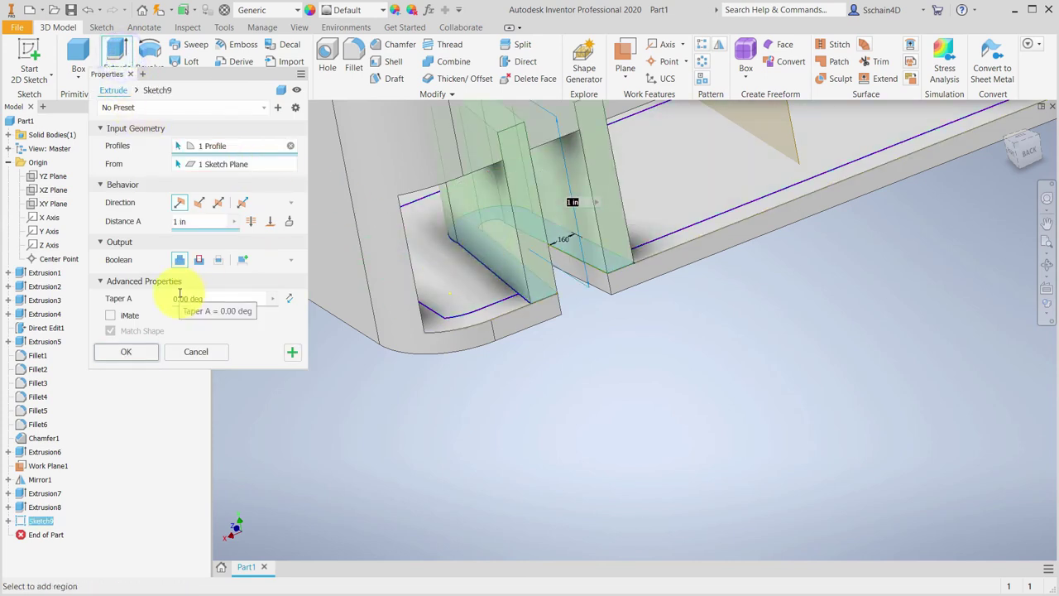
click(199, 202)
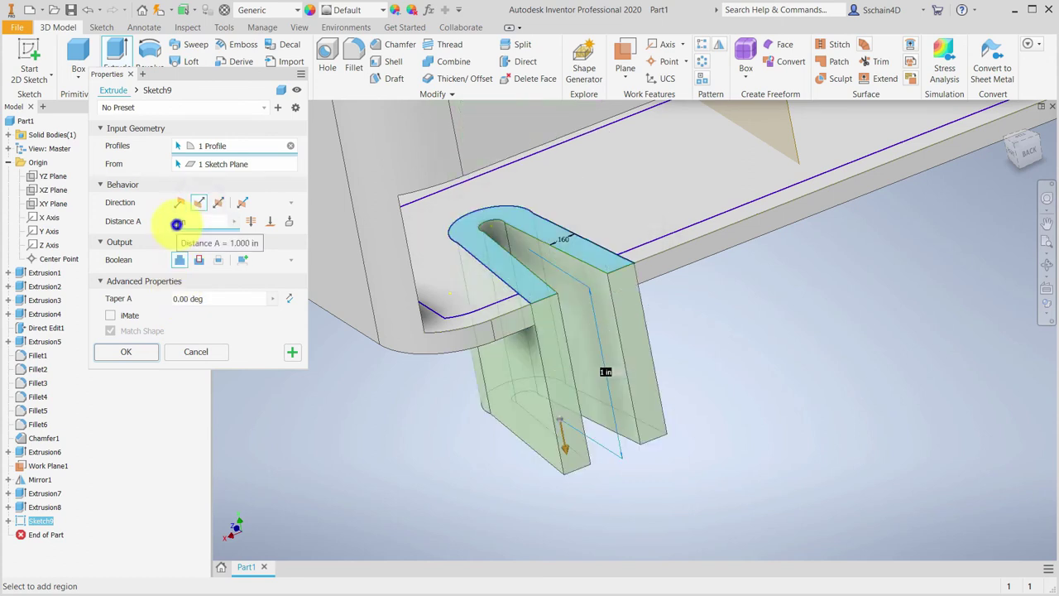
key(BackSpace)
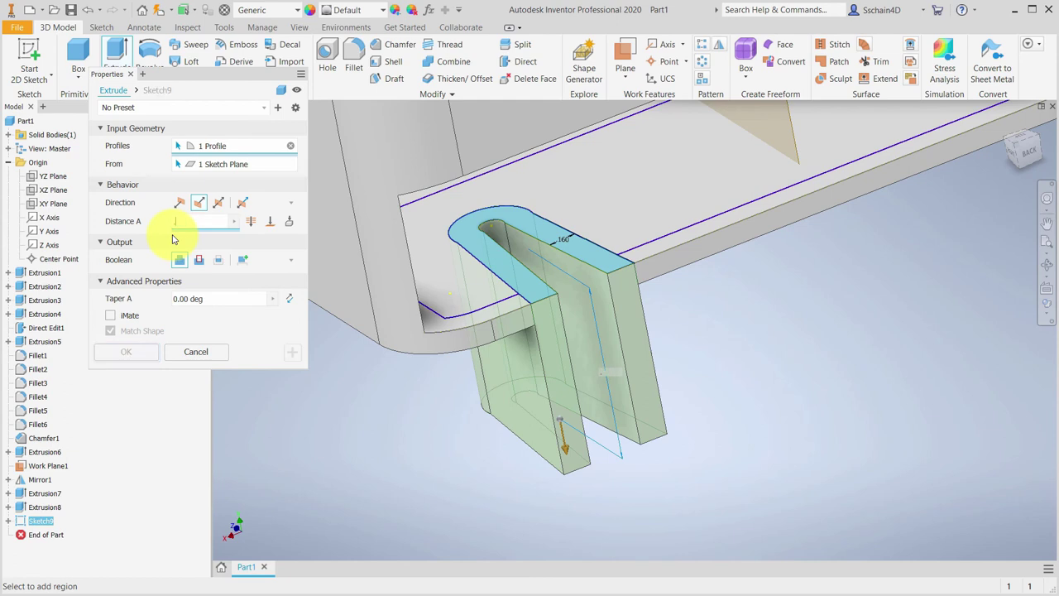
text(.065)
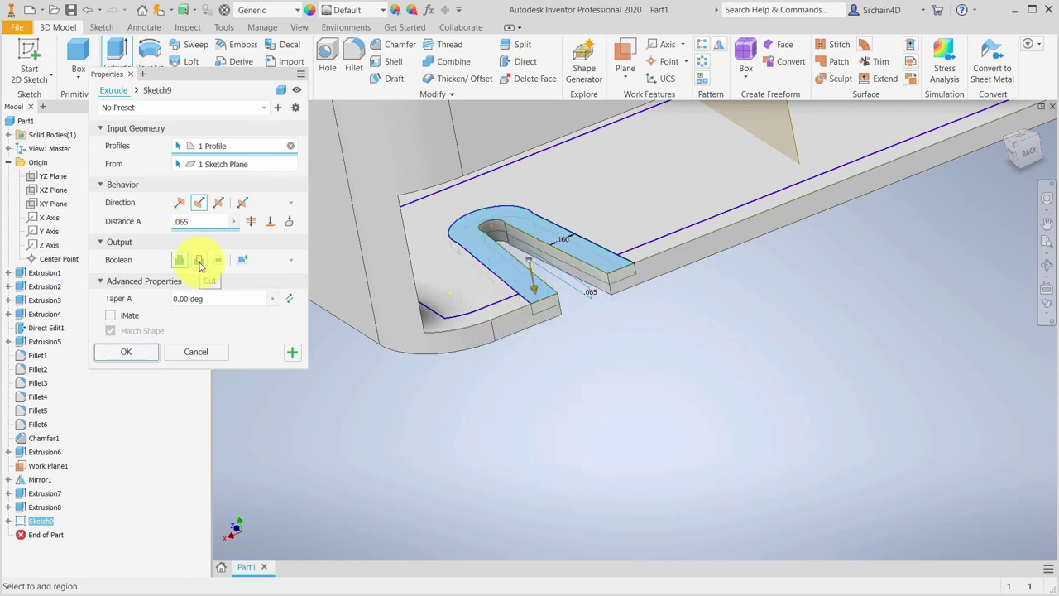
click(199, 261)
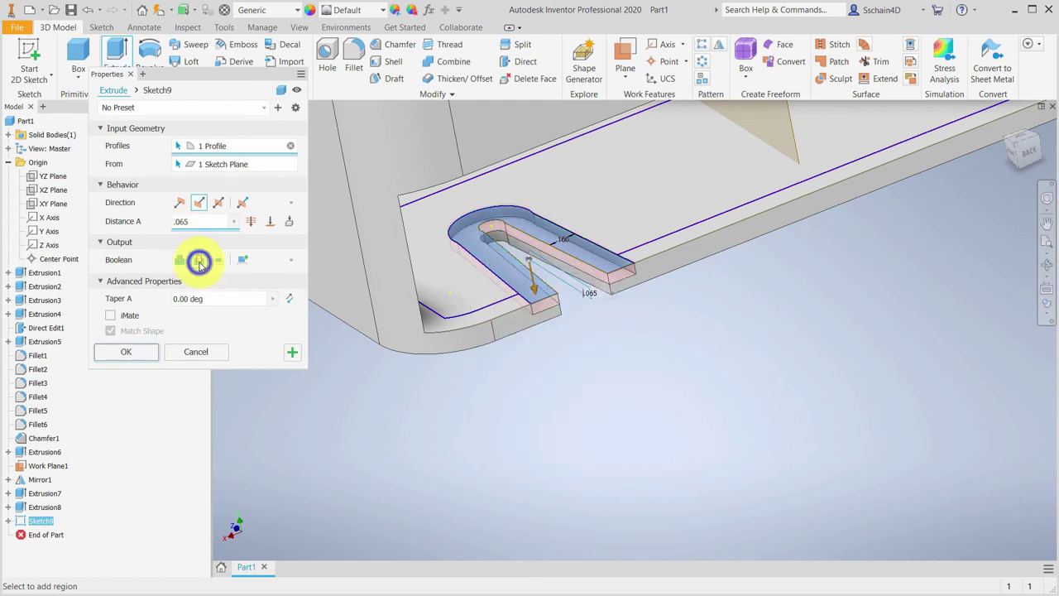
click(123, 351)
Create a rectangular pattern of both notch cuts along the plate's back edge, reversed toward the far corner, with 2 occurrences spaced 3 in apart.
key(F6)
middle_drag(472, 419, 394, 485)
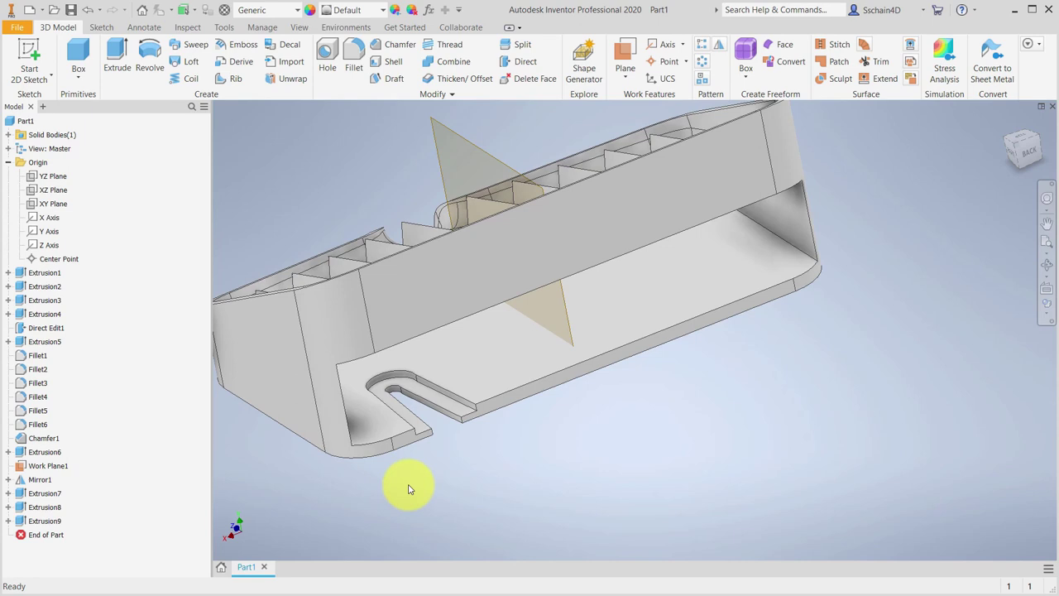
click(704, 44)
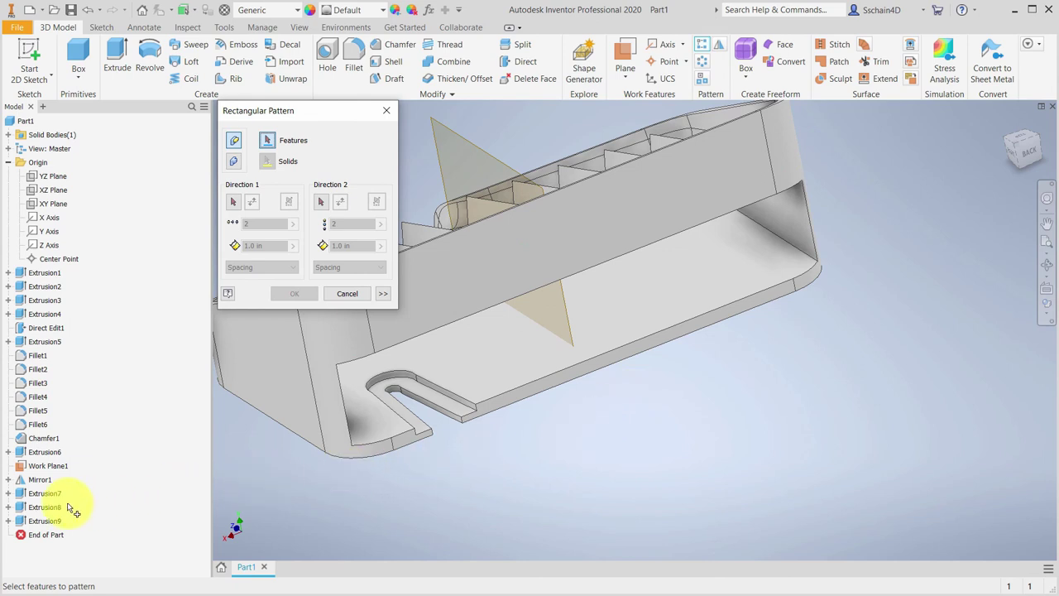
click(39, 519)
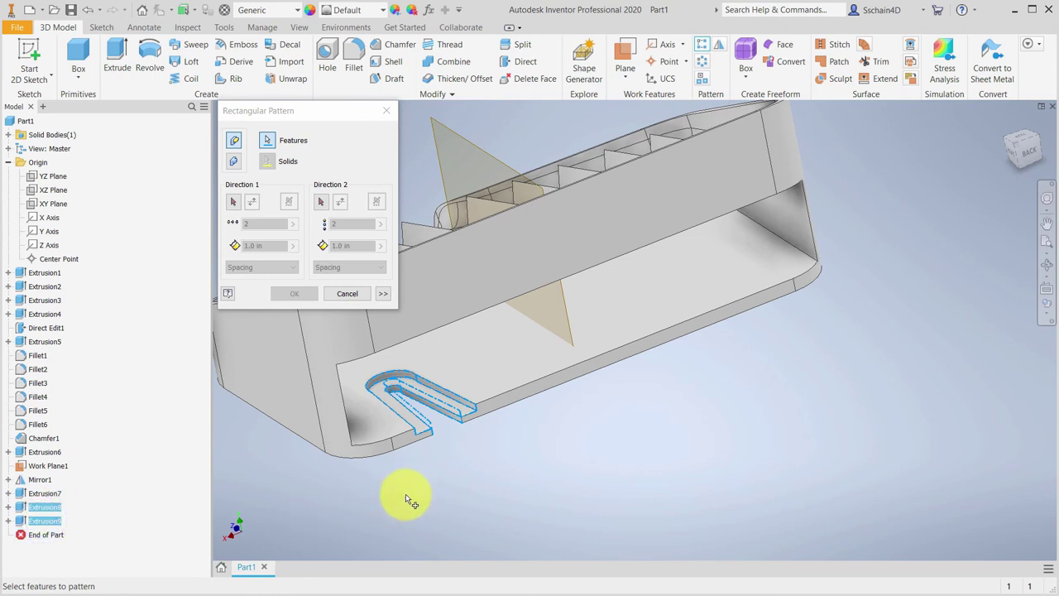
click(233, 202)
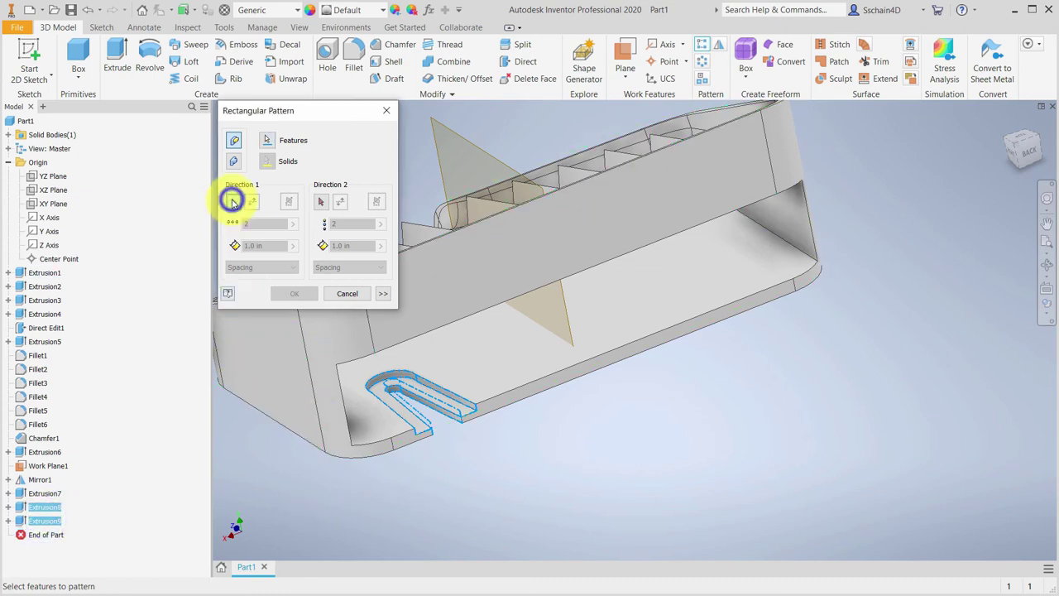
click(523, 384)
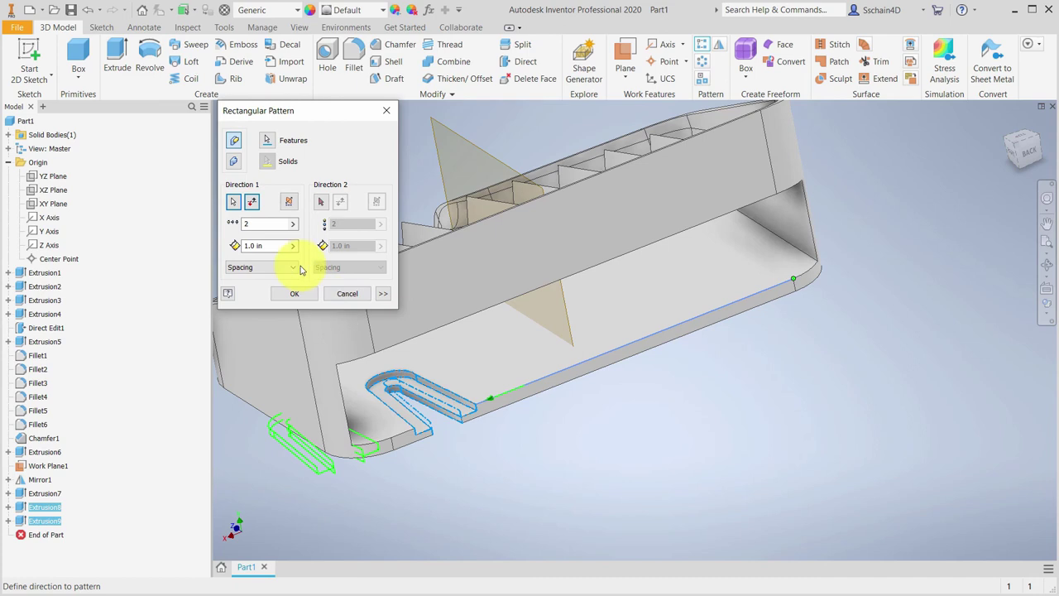
click(252, 204)
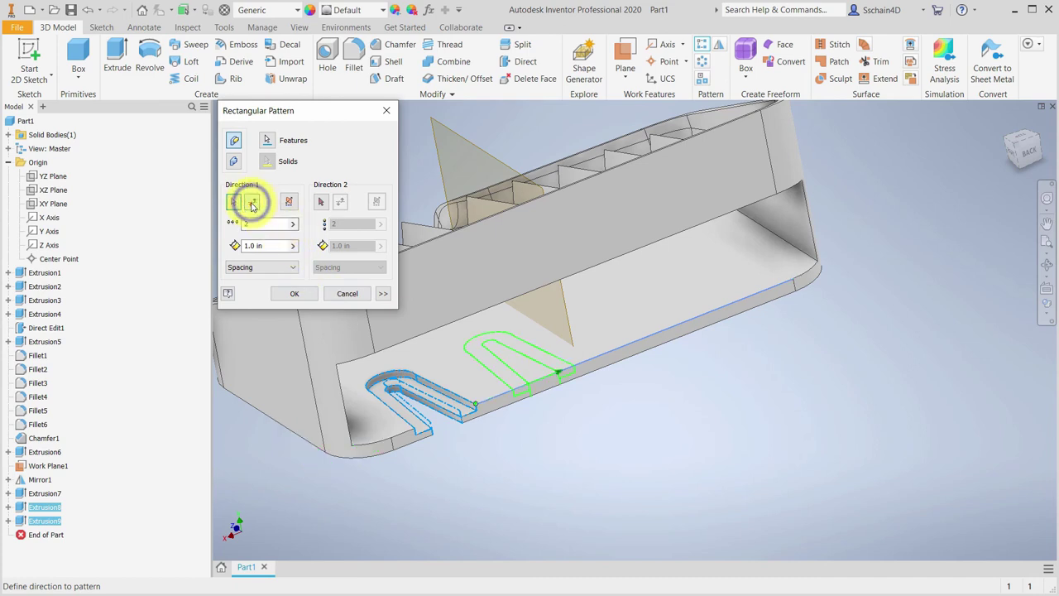
click(248, 246)
double_click(247, 246)
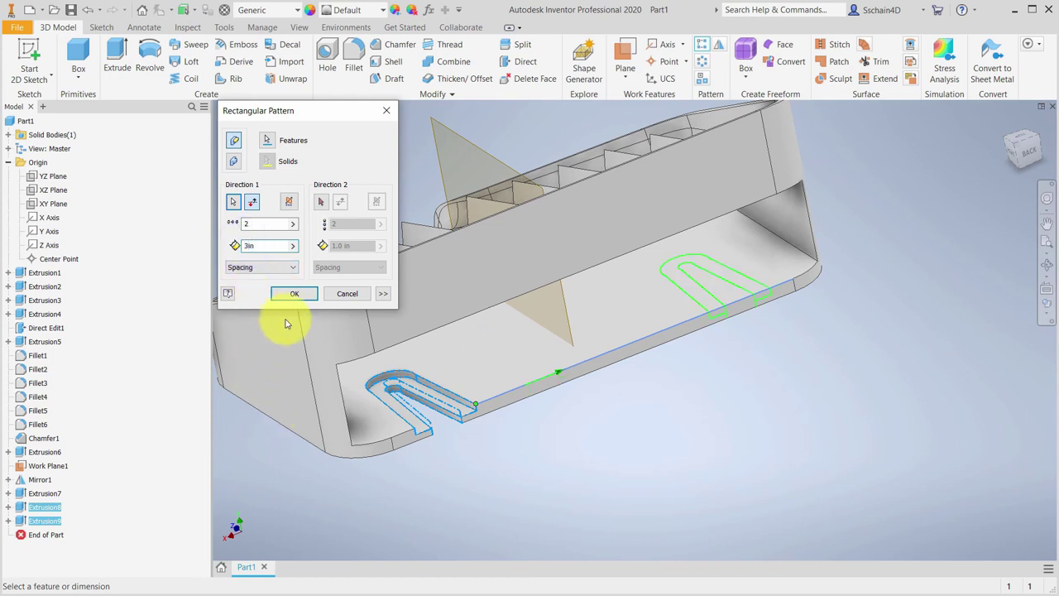
click(291, 294)
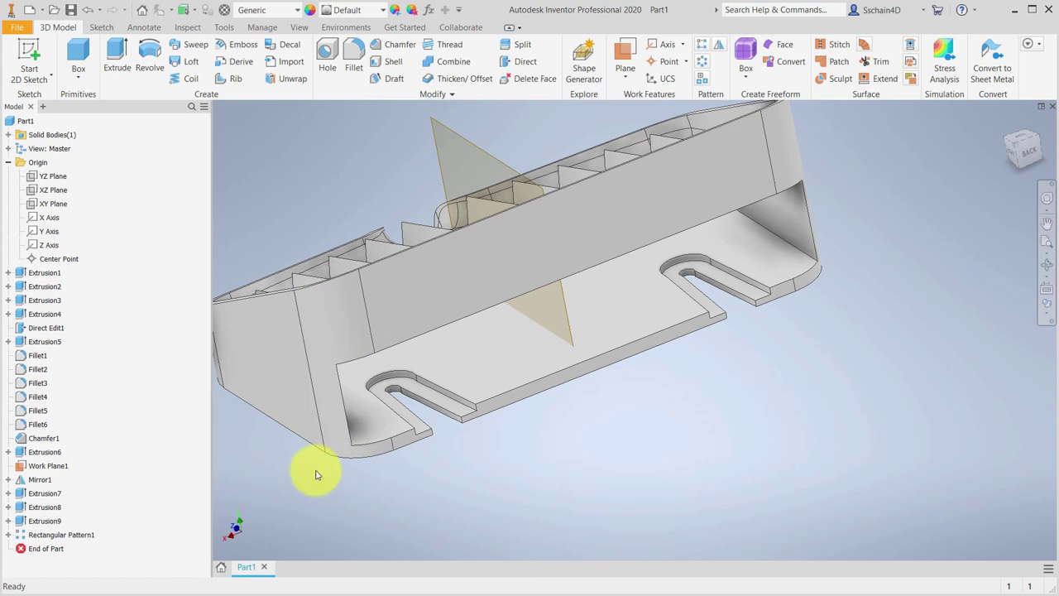
Start a sketch on the base plate's underside and draw a narrow rectangle about 0.33 by 1.97 in between the notches and the spout.
shift+middle_drag(295, 480, 309, 421)
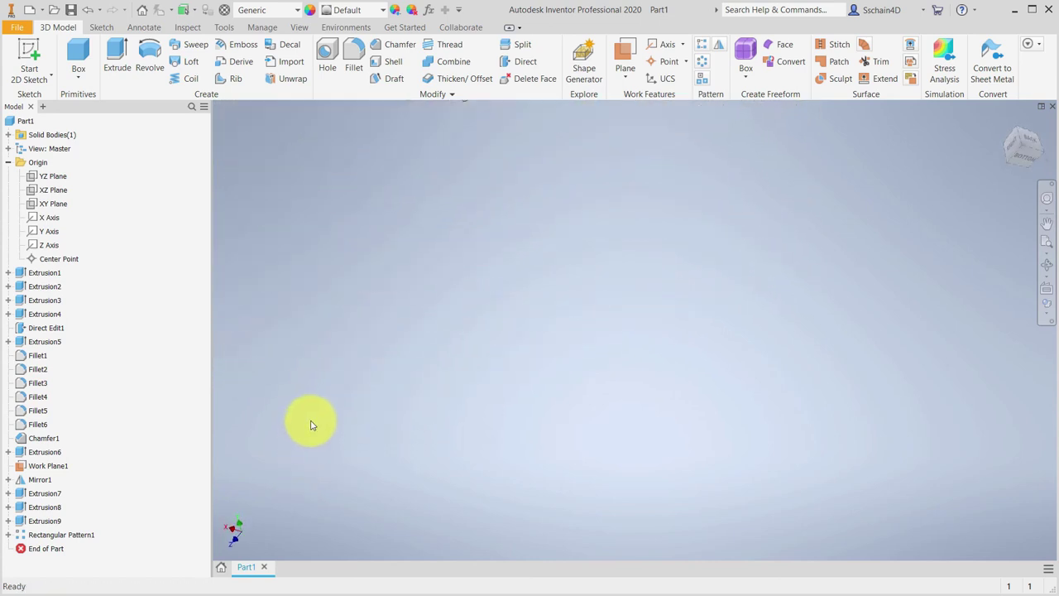
middle_drag(438, 210, 452, 584)
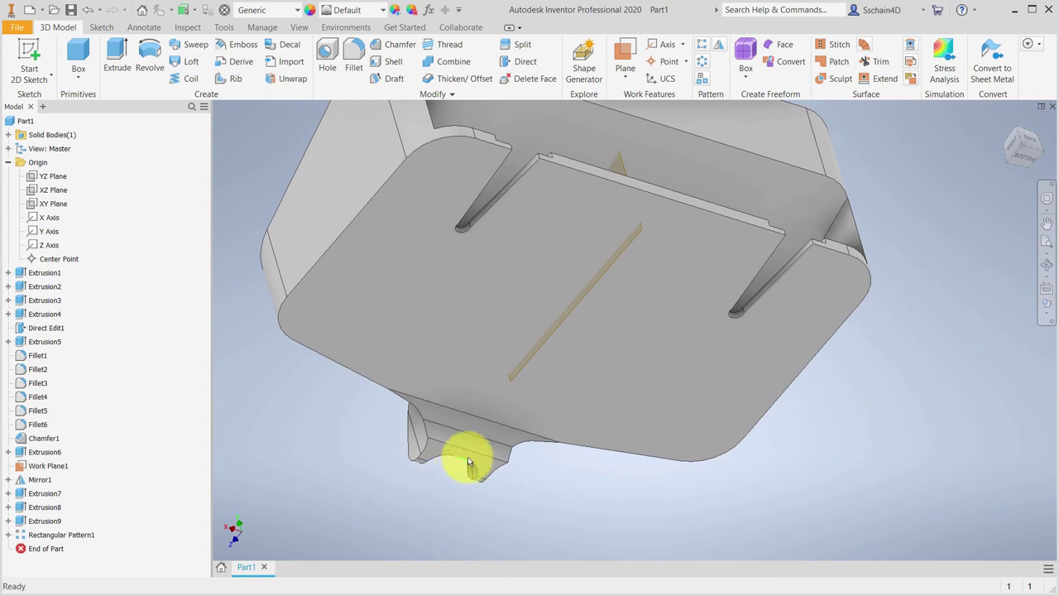
click(549, 377)
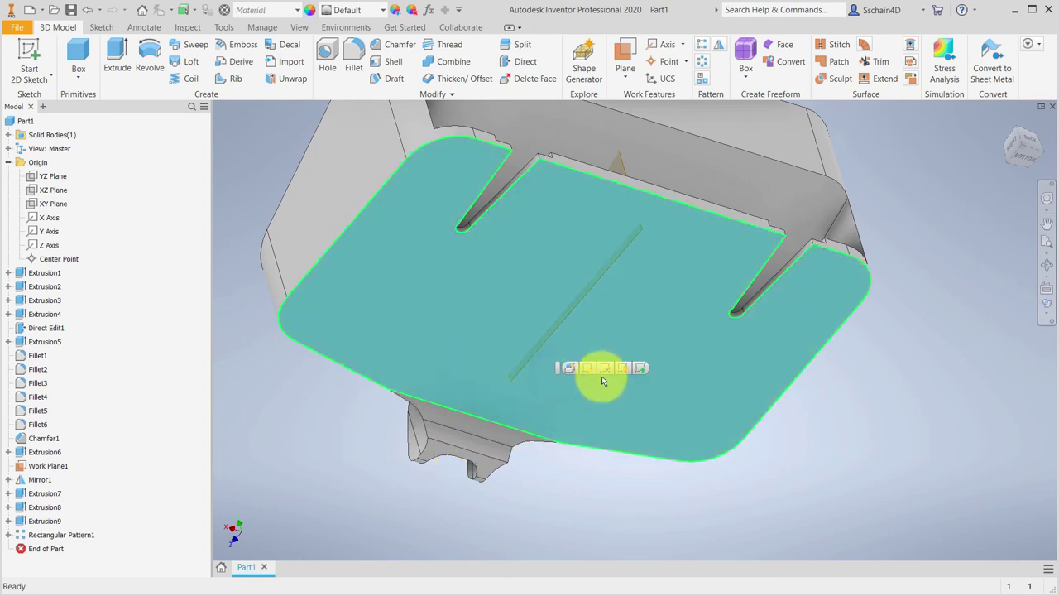
click(643, 370)
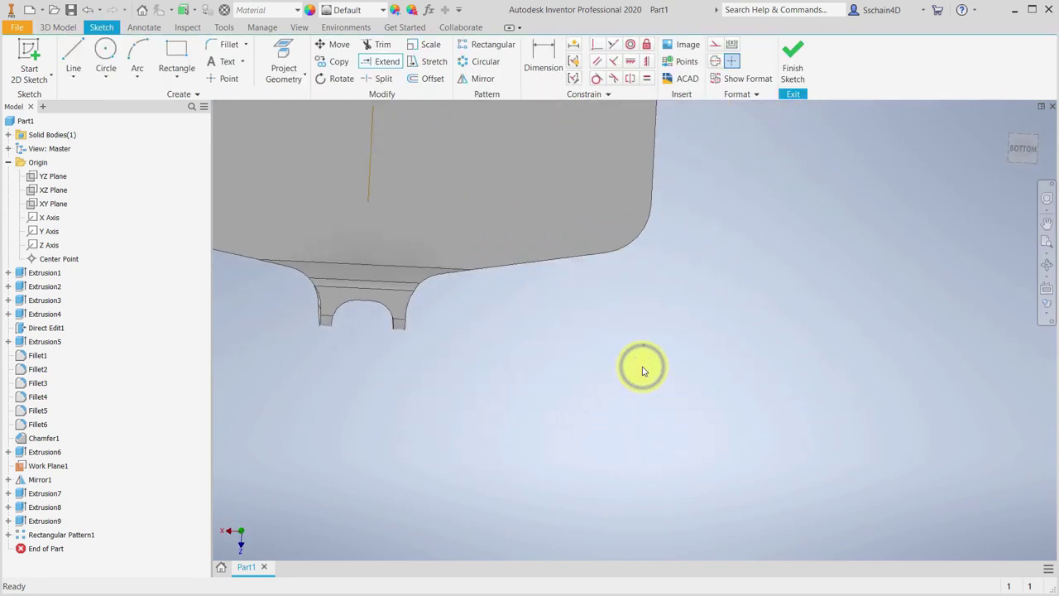
middle_drag(470, 307, 704, 503)
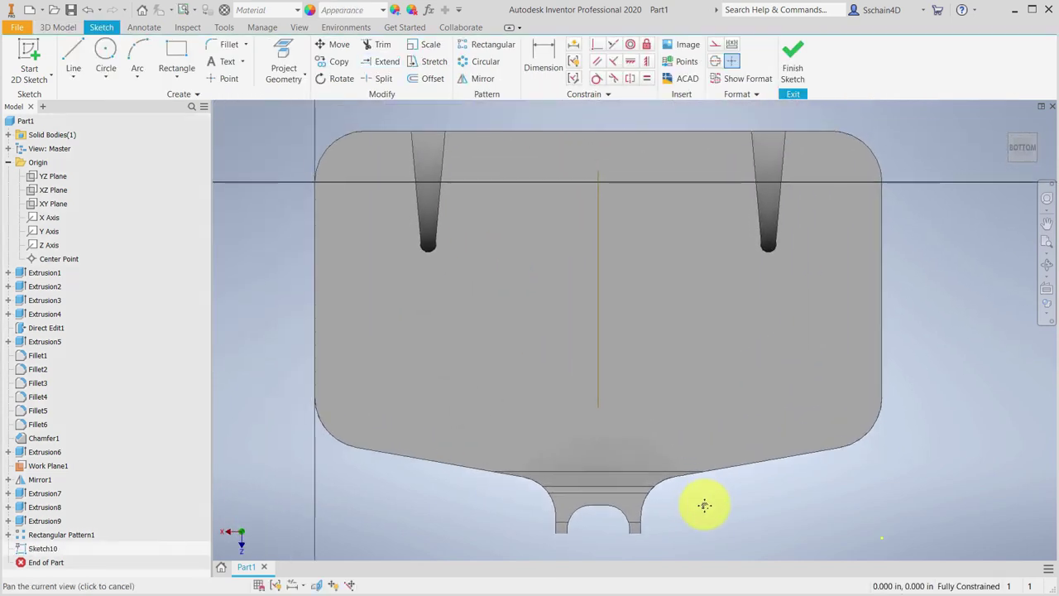
click(1035, 128)
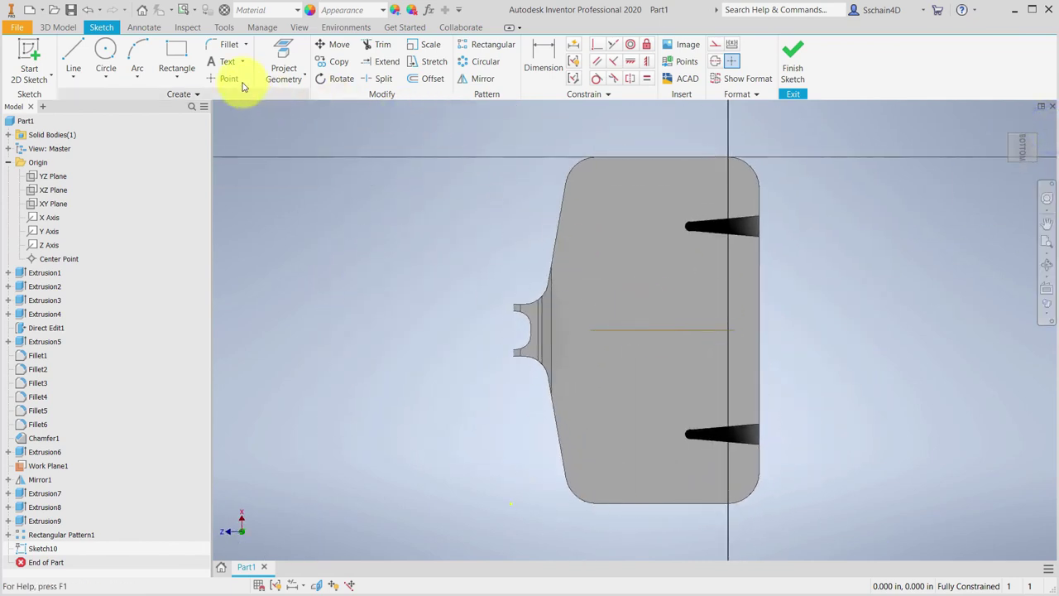
click(177, 56)
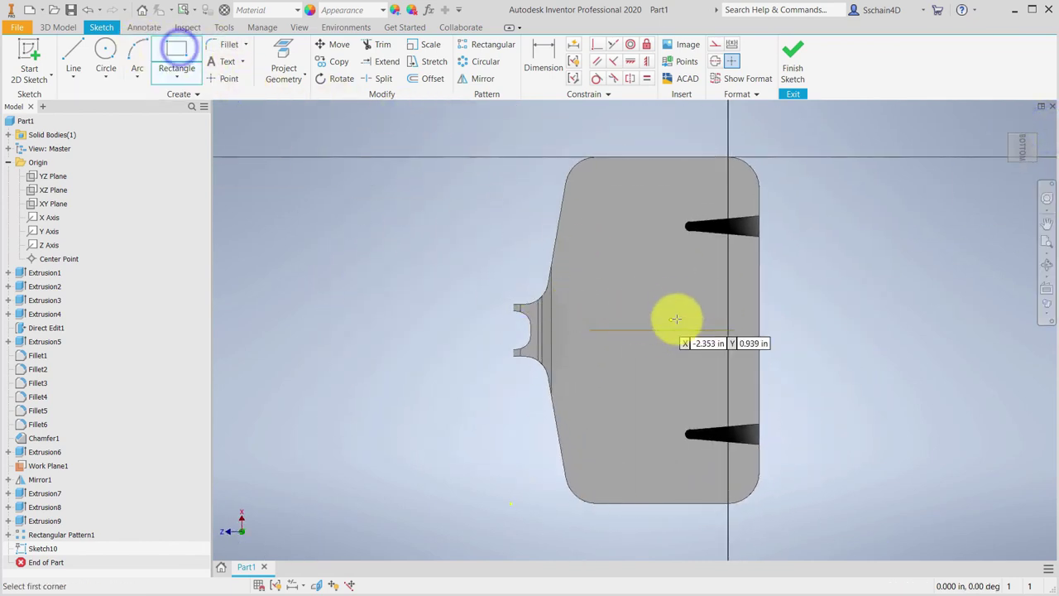
click(608, 265)
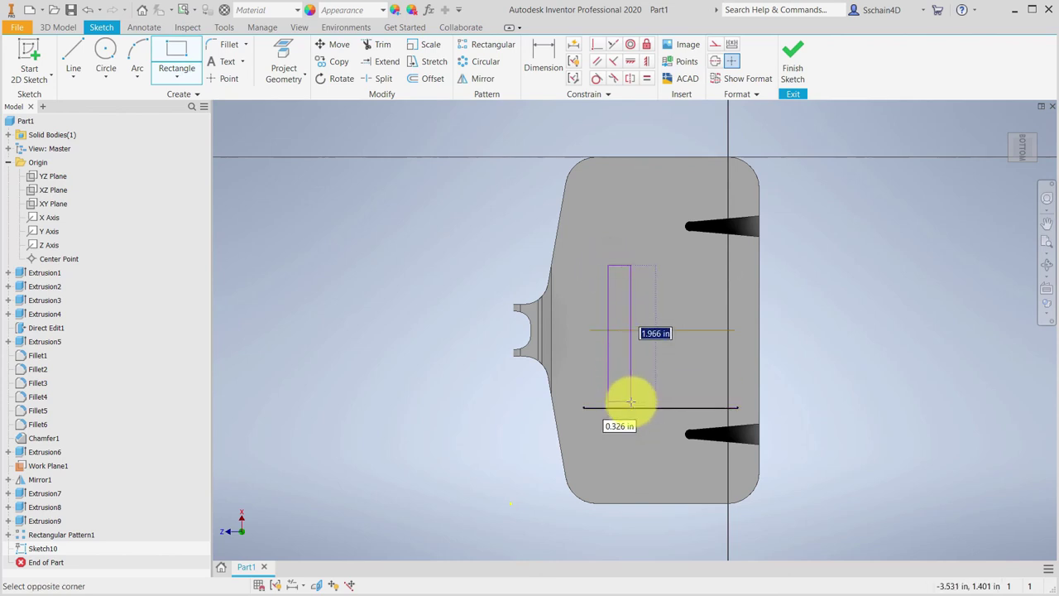
click(630, 401)
Dimension the rectangle .25 in wide and 2 in long.
click(543, 55)
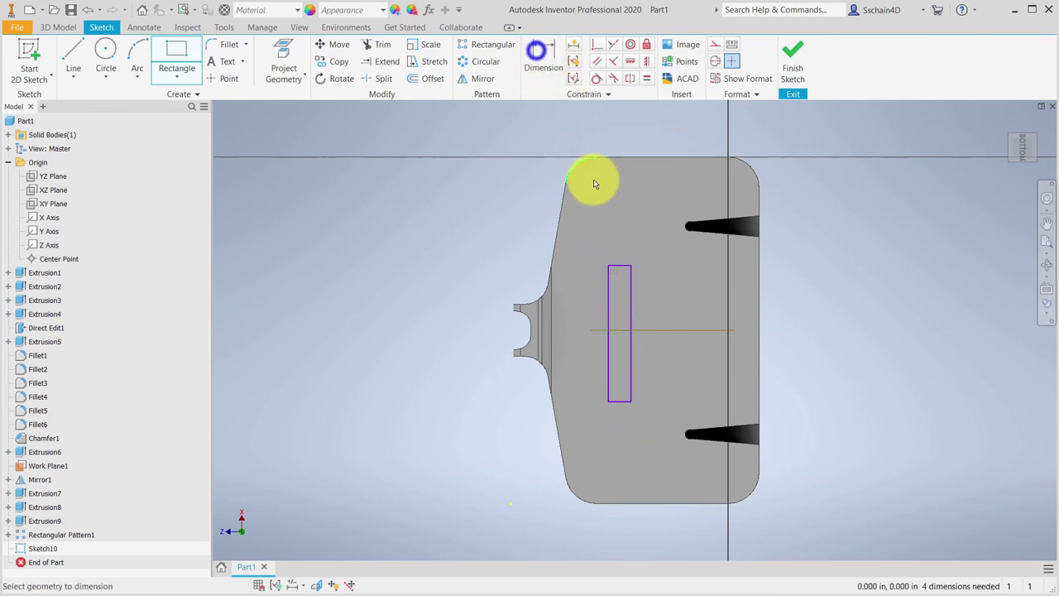
click(619, 265)
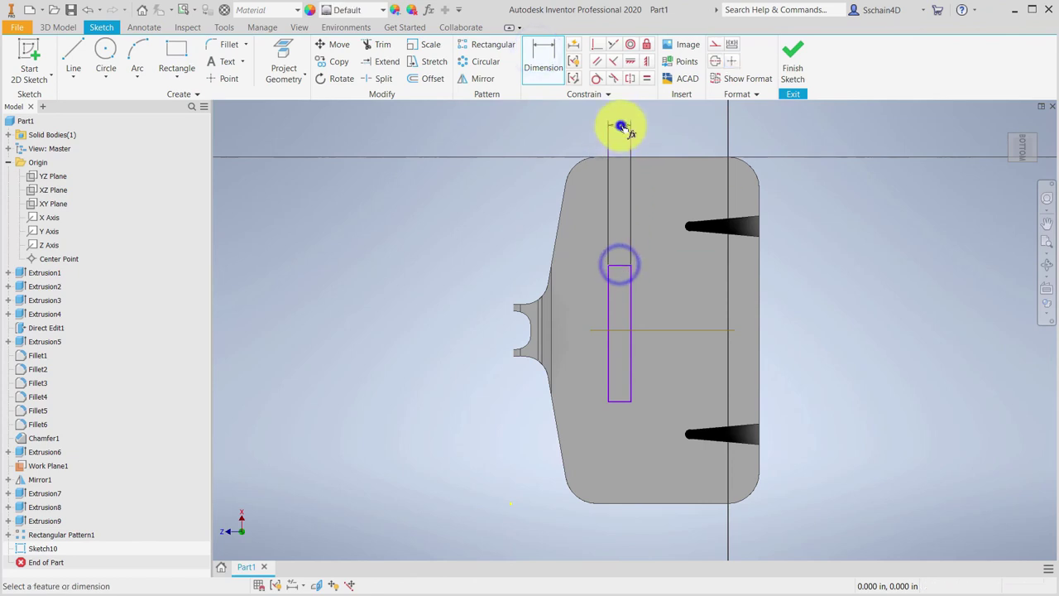
click(620, 125)
text(.25)
key(Return)
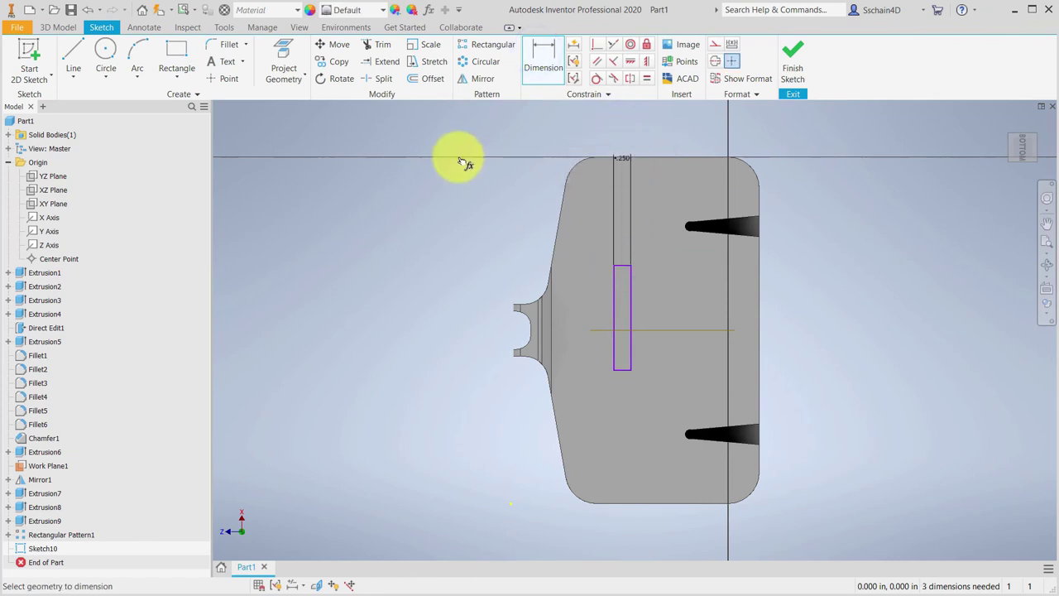
click(630, 300)
click(810, 311)
text(2)
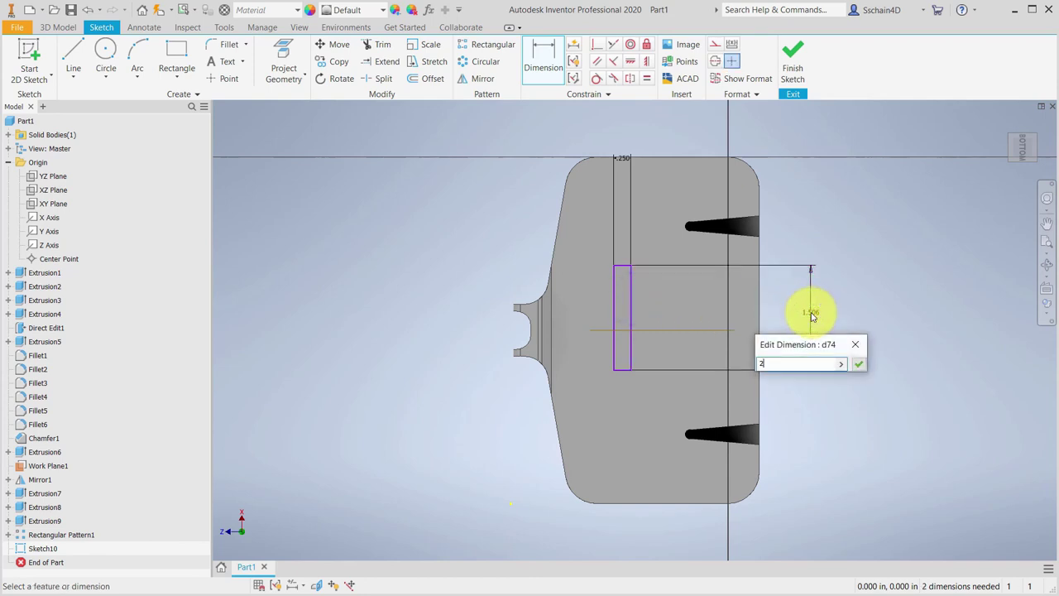
key(Return)
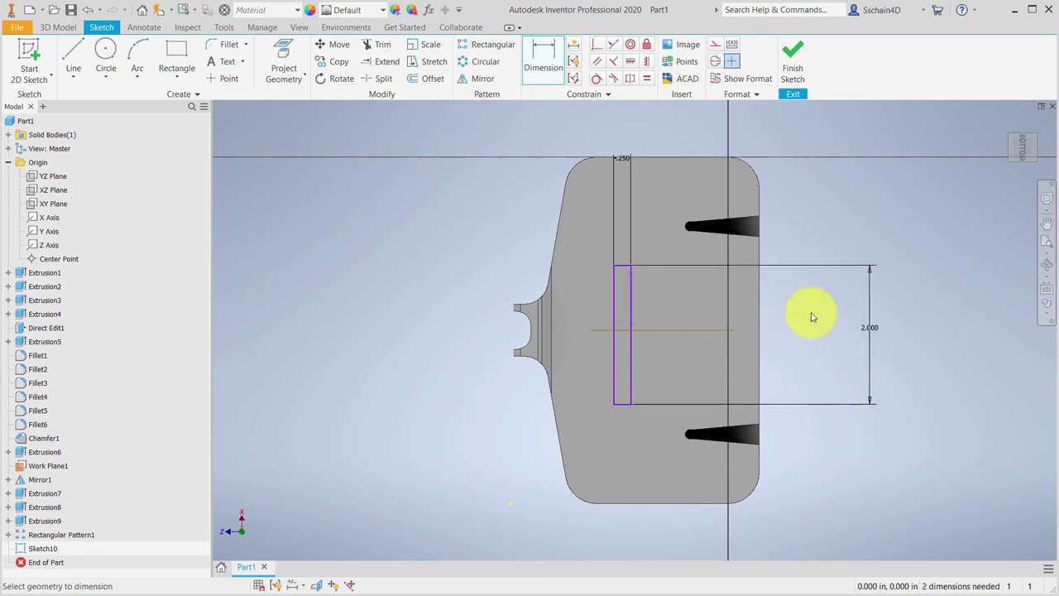
click(620, 263)
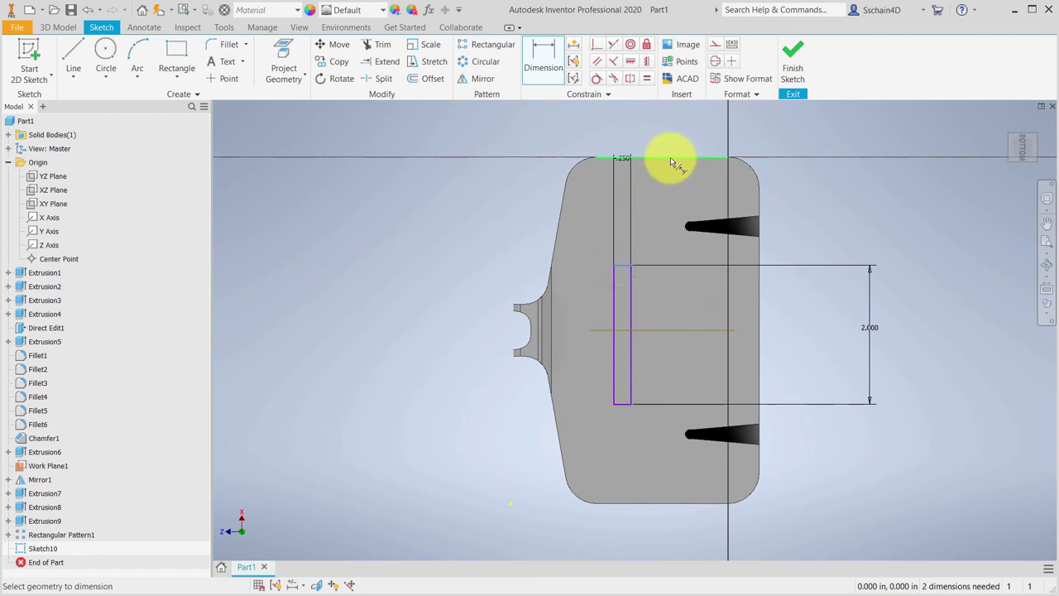
click(671, 159)
key(Escape)
Dimension the rectangle's nearer long side 2 in from the plate's notched back edge.
click(548, 53)
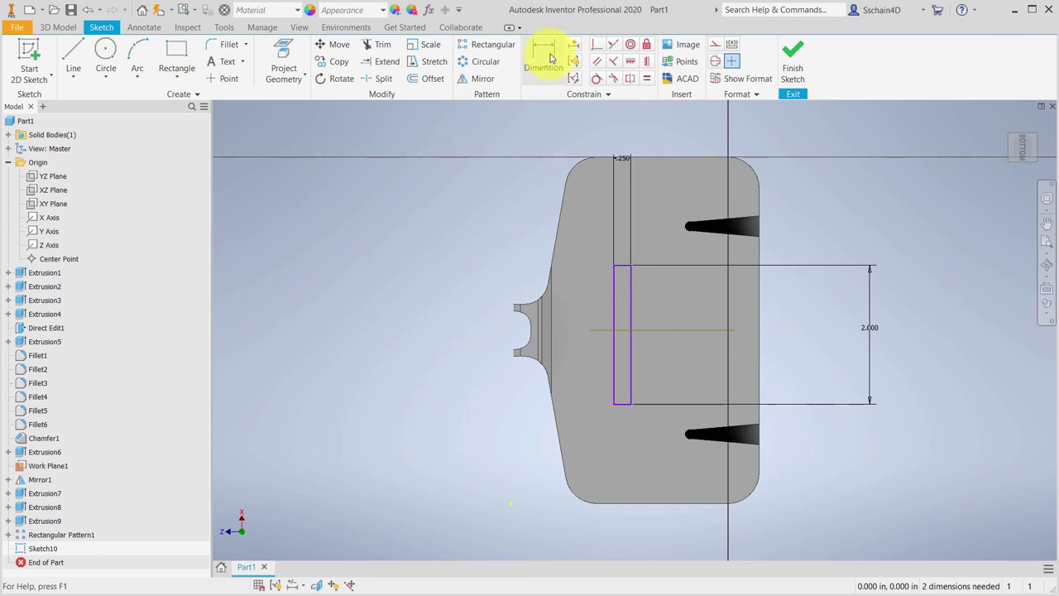
click(631, 294)
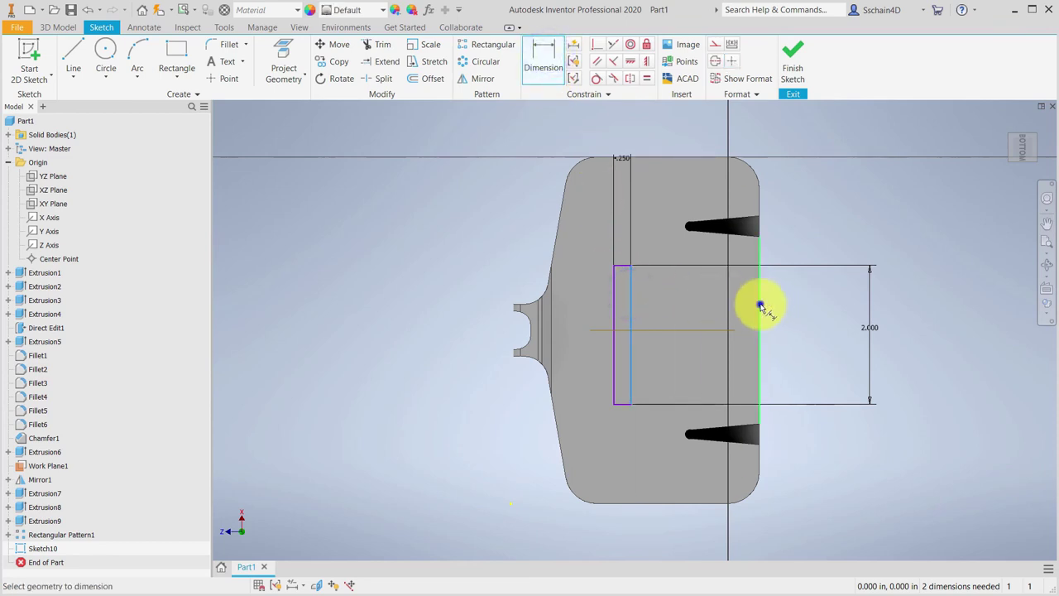
click(759, 306)
click(815, 310)
text(2)
key(Return)
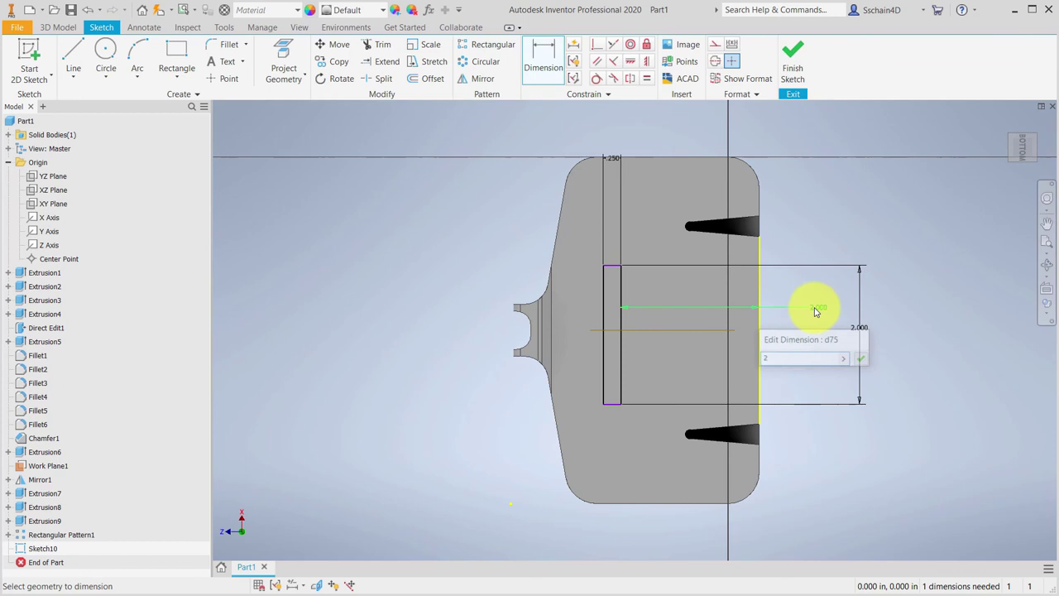
Center the rectangle across the plate by setting its distance from the side edge to (d6-d74)/2, and finish the sketch.
click(615, 264)
click(672, 157)
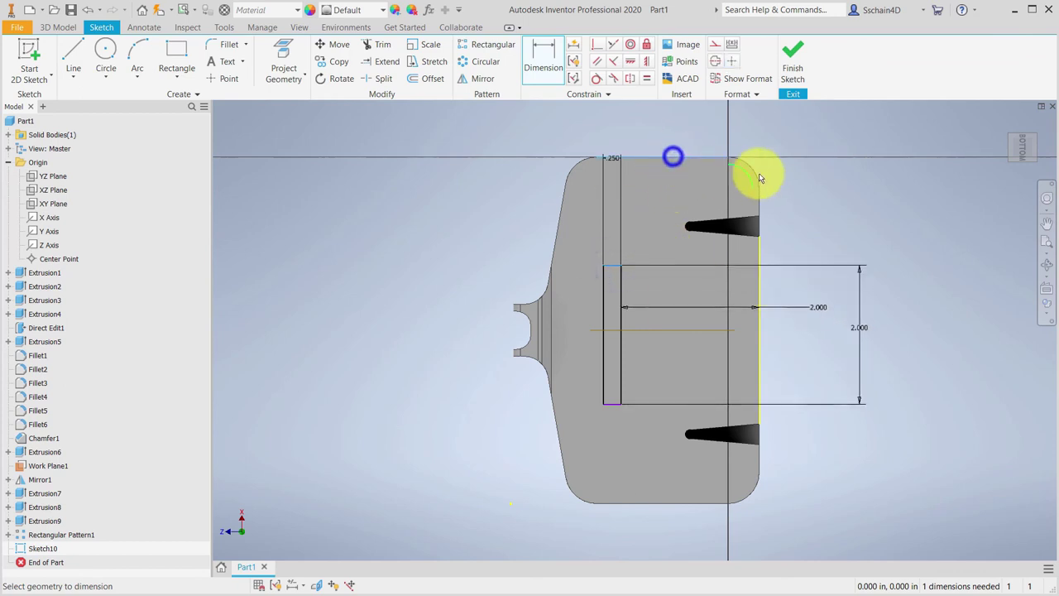
click(830, 202)
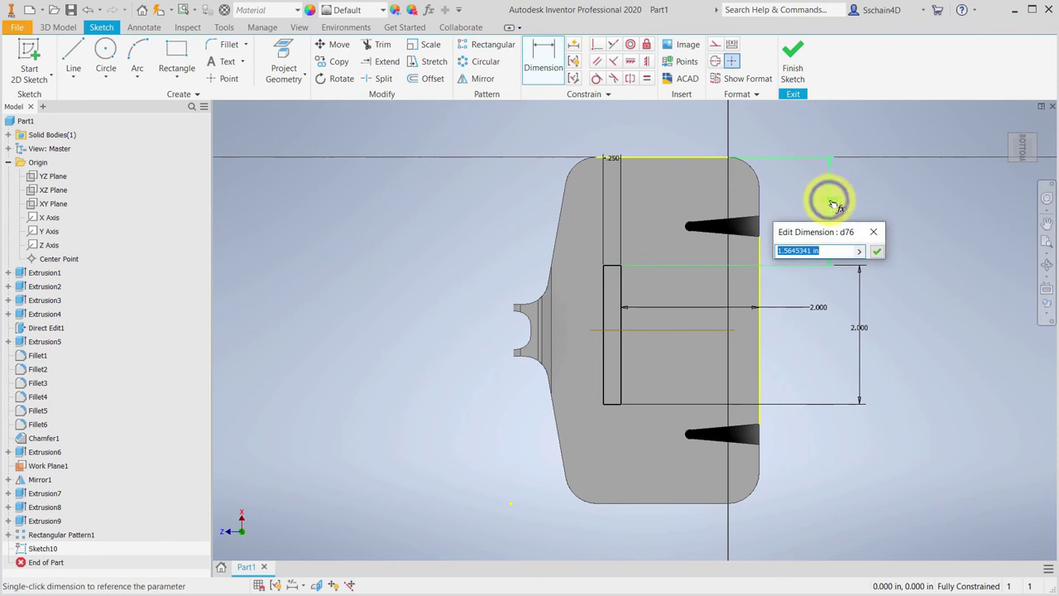
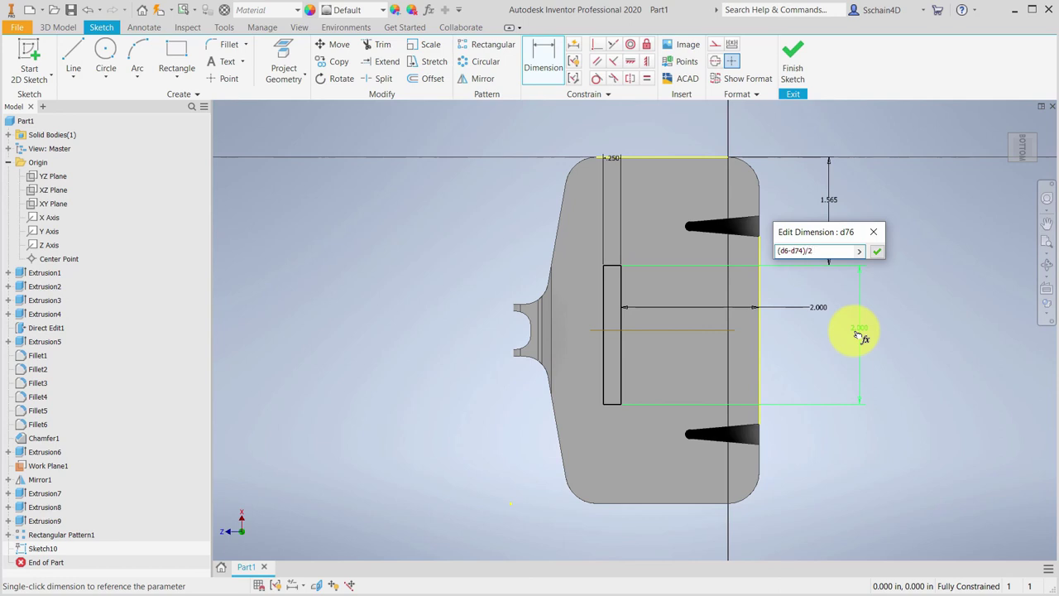
key(Return)
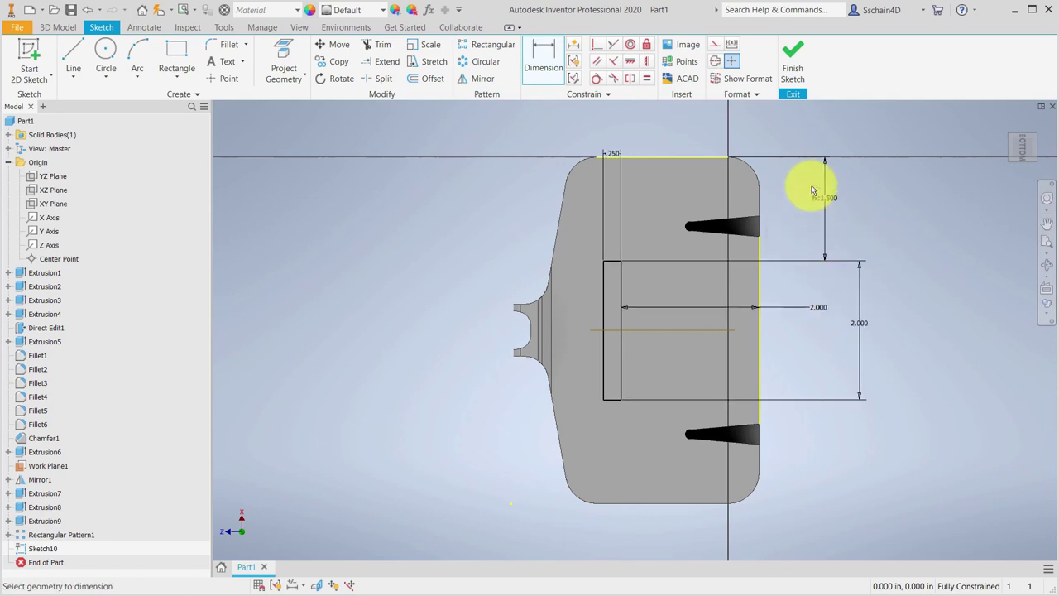
click(787, 62)
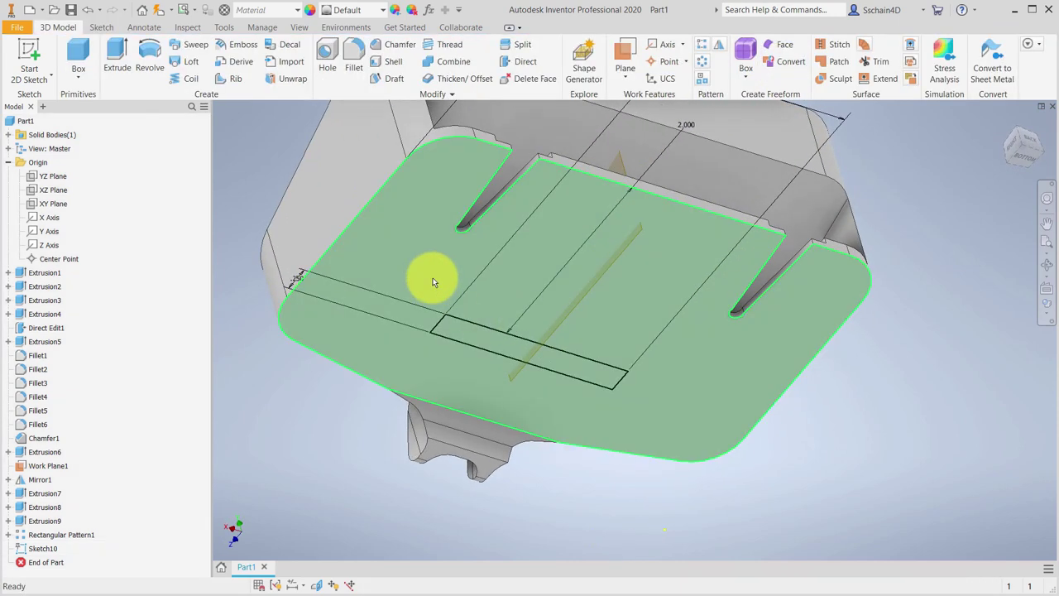
Extrude the rectangle .17 in outward from the plate's underside as a joined bar.
click(118, 56)
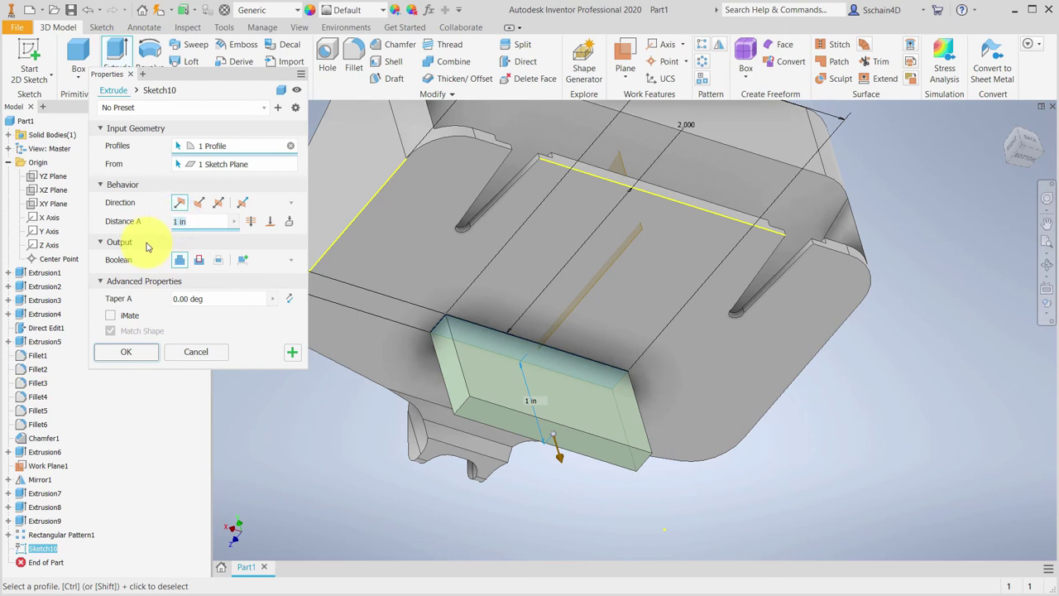
text(.17)
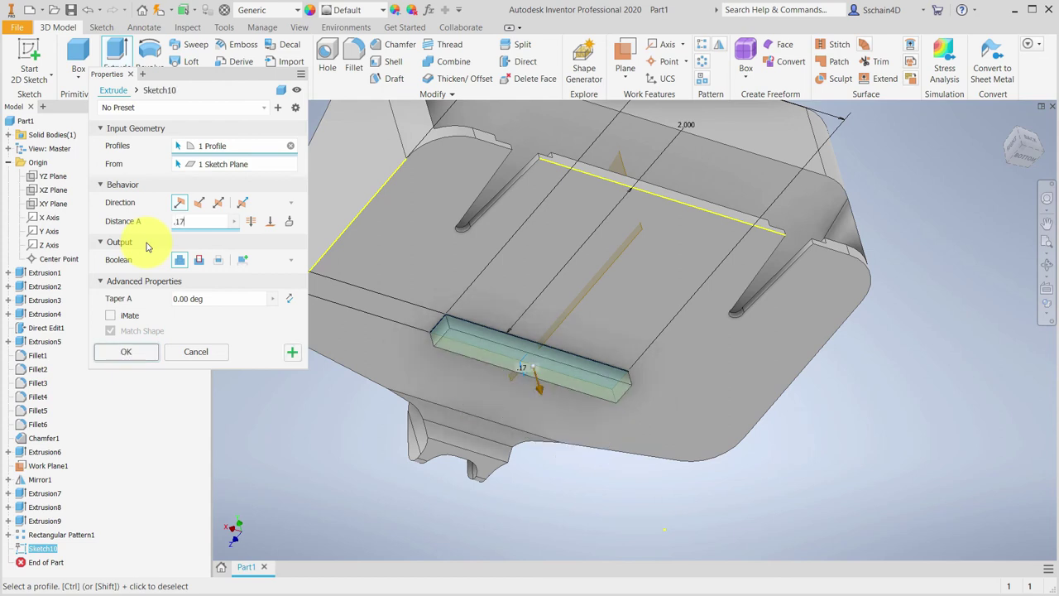
click(122, 352)
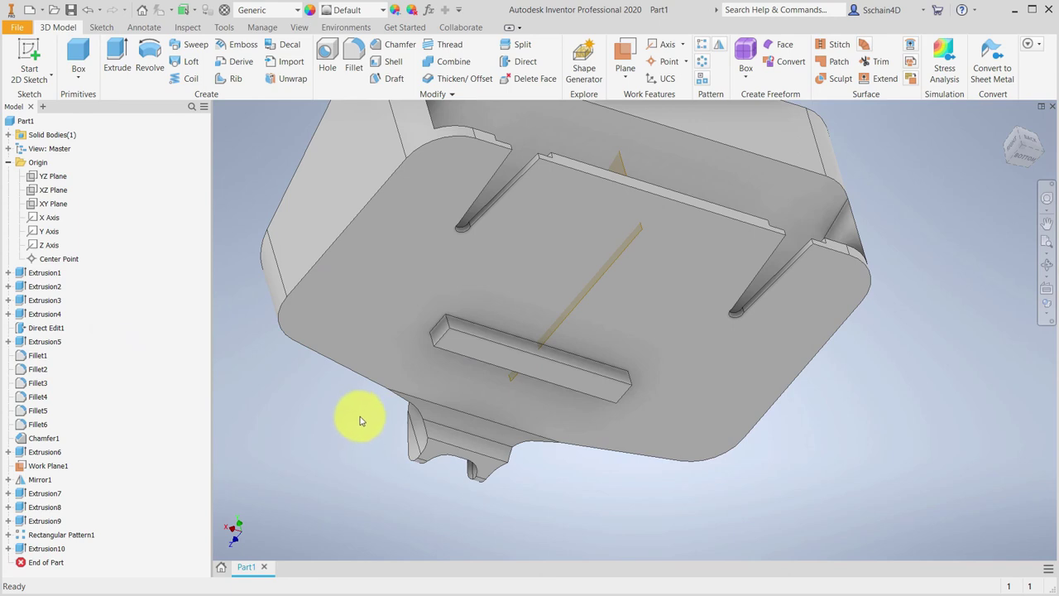
Chamfer both long edges where the bar meets the plate by .17 in, giving it sloped sides.
scroll(364, 418, down, 3)
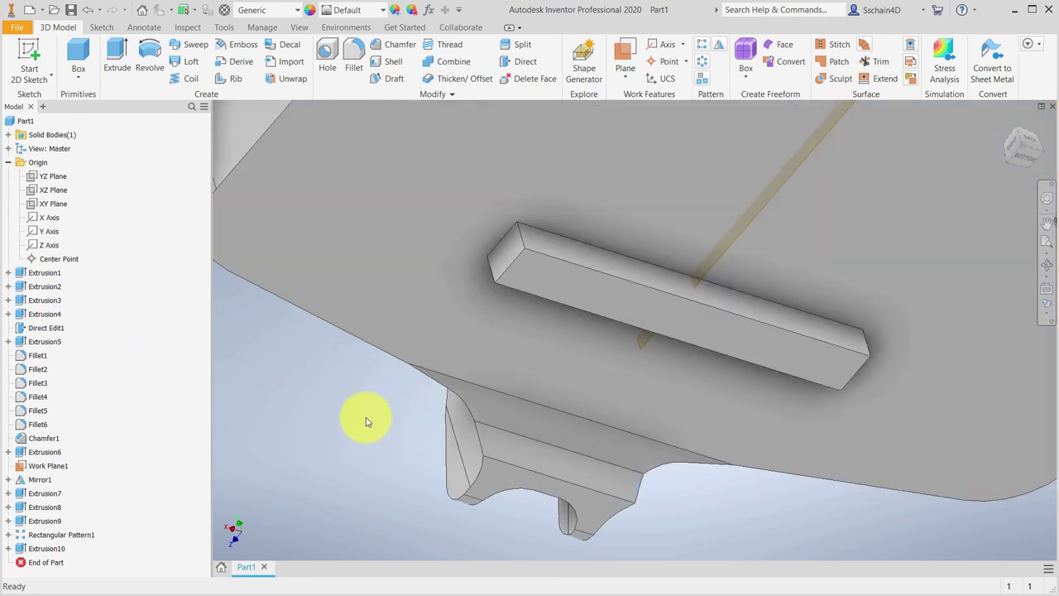
click(395, 48)
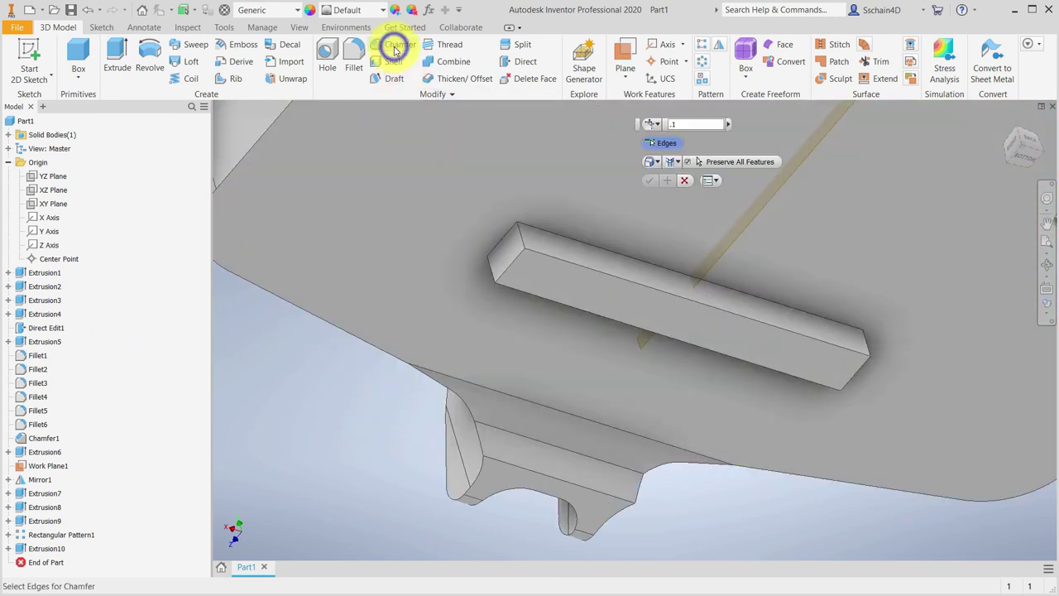
click(604, 248)
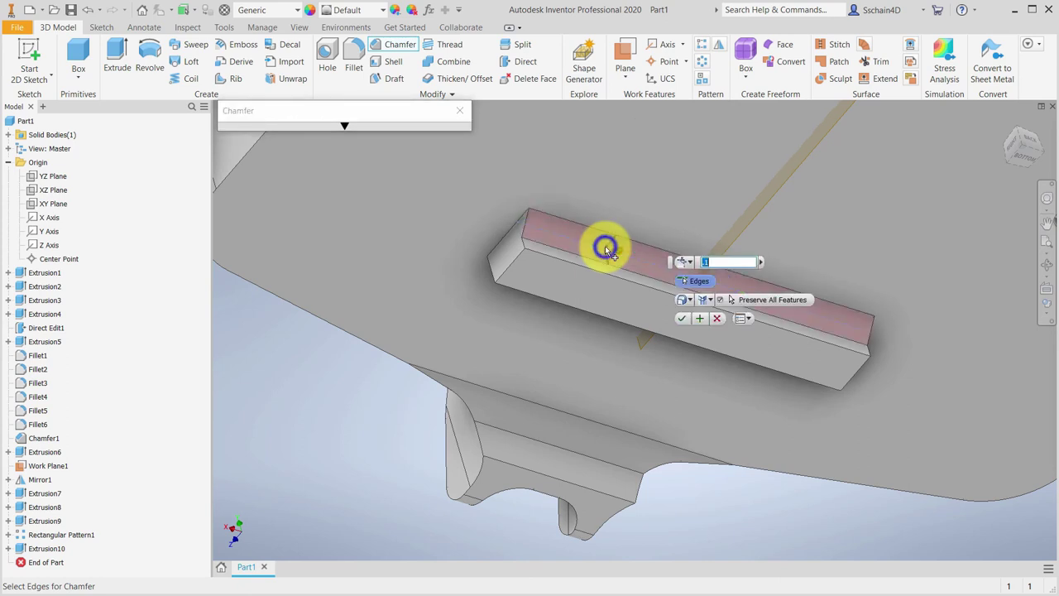
click(579, 286)
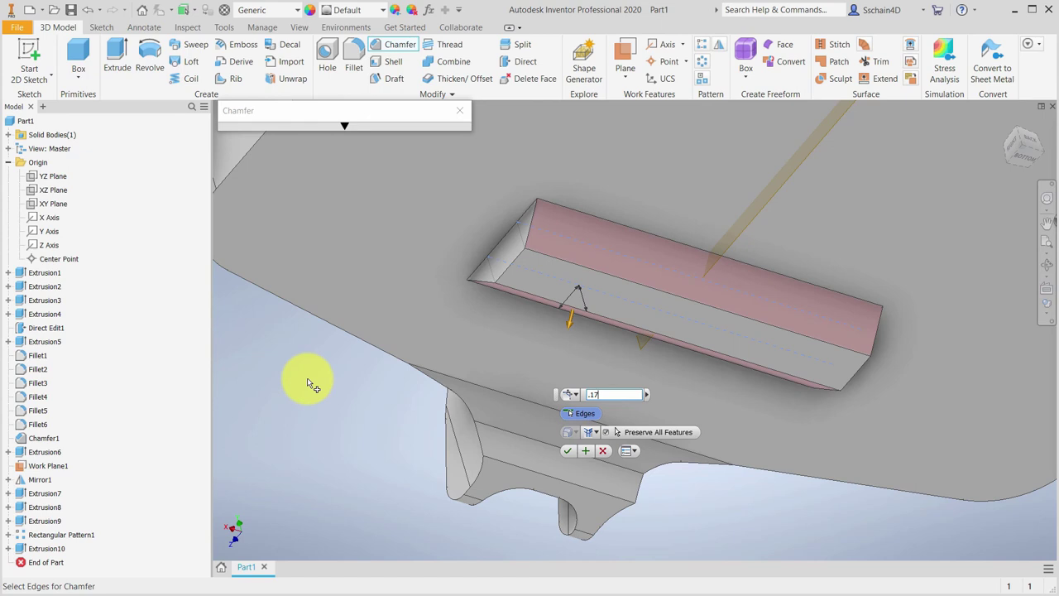
click(568, 450)
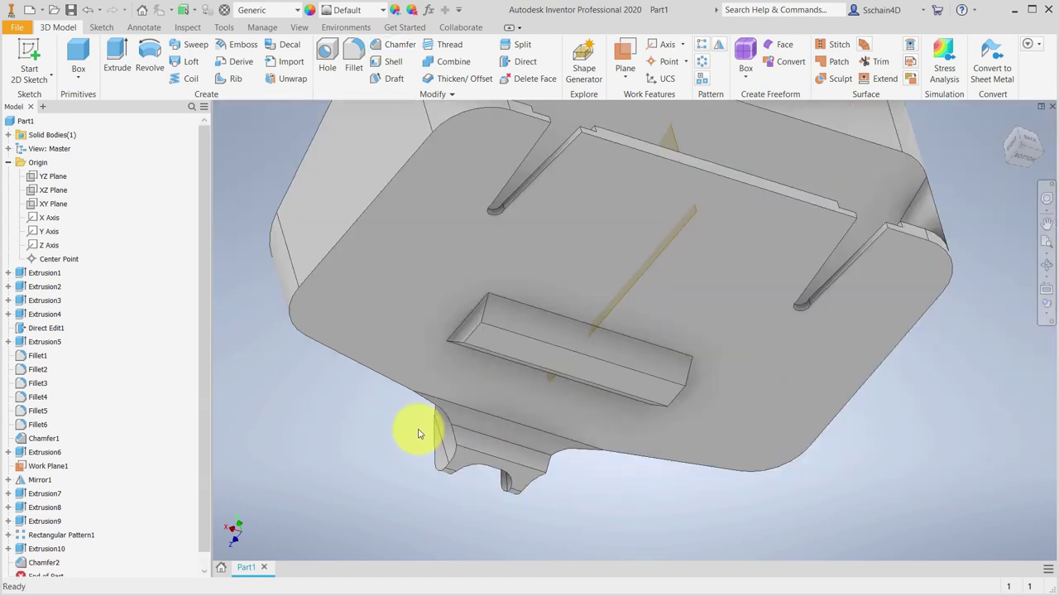
scroll(418, 433, up, 3)
key(F2)
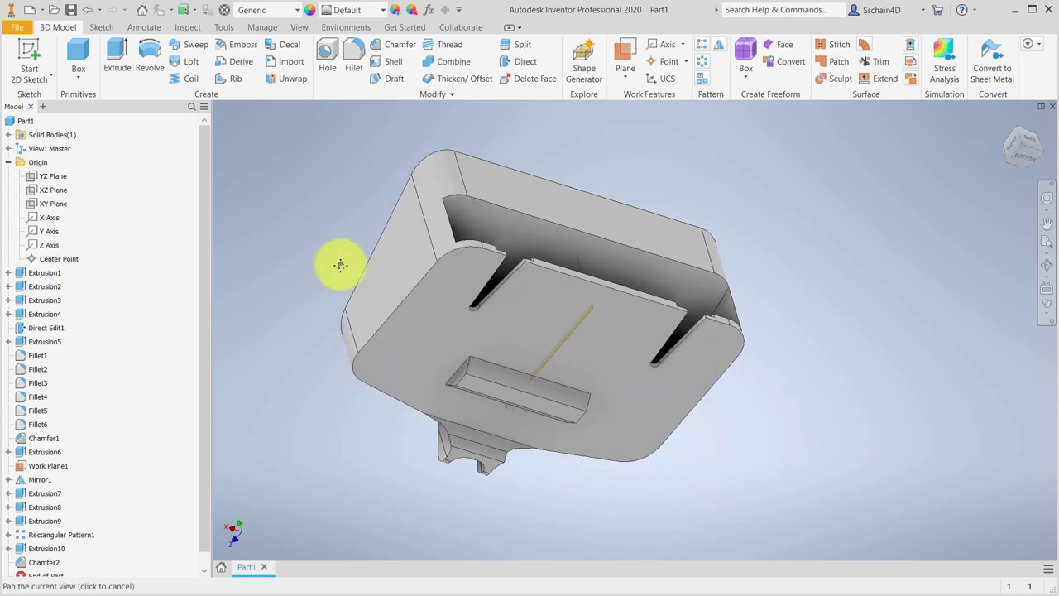
drag(340, 265, 359, 265)
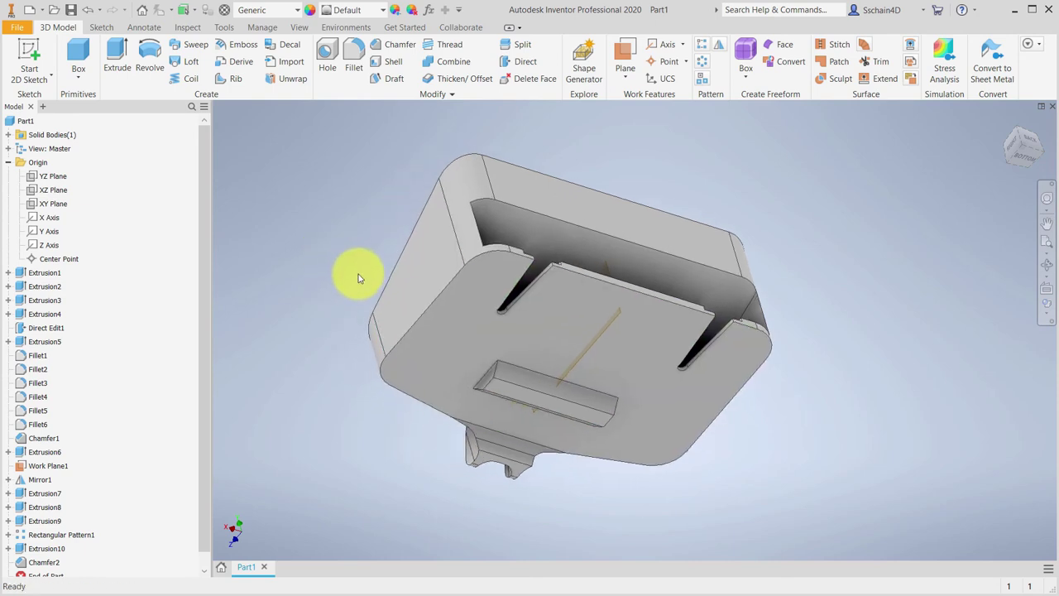
key(F4)
drag(359, 276, 518, 322)
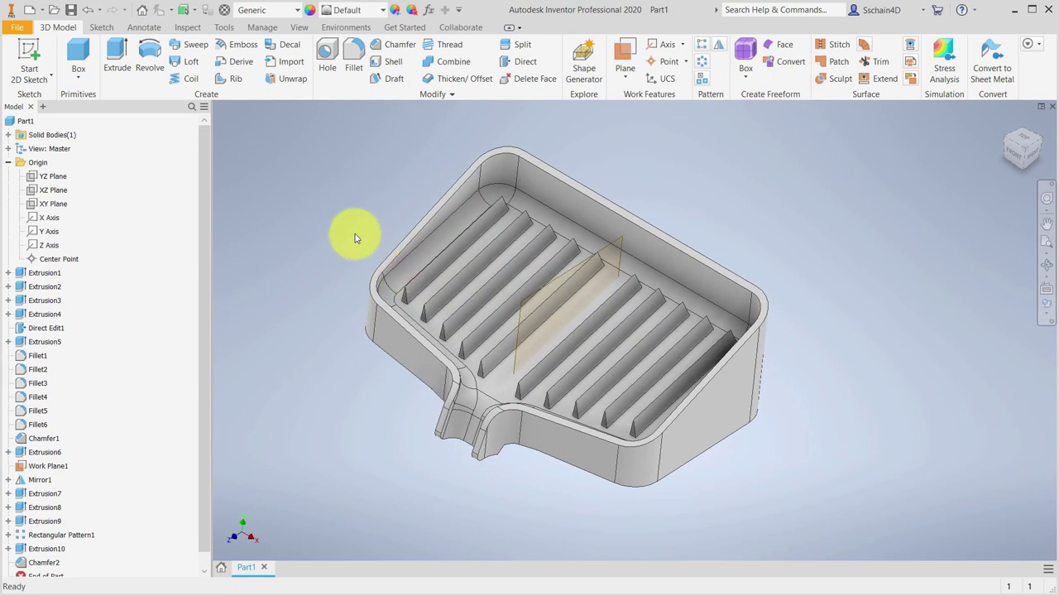
Save the part as Sponge Holder in the Printable Parts folder, replacing the existing file.
click(70, 11)
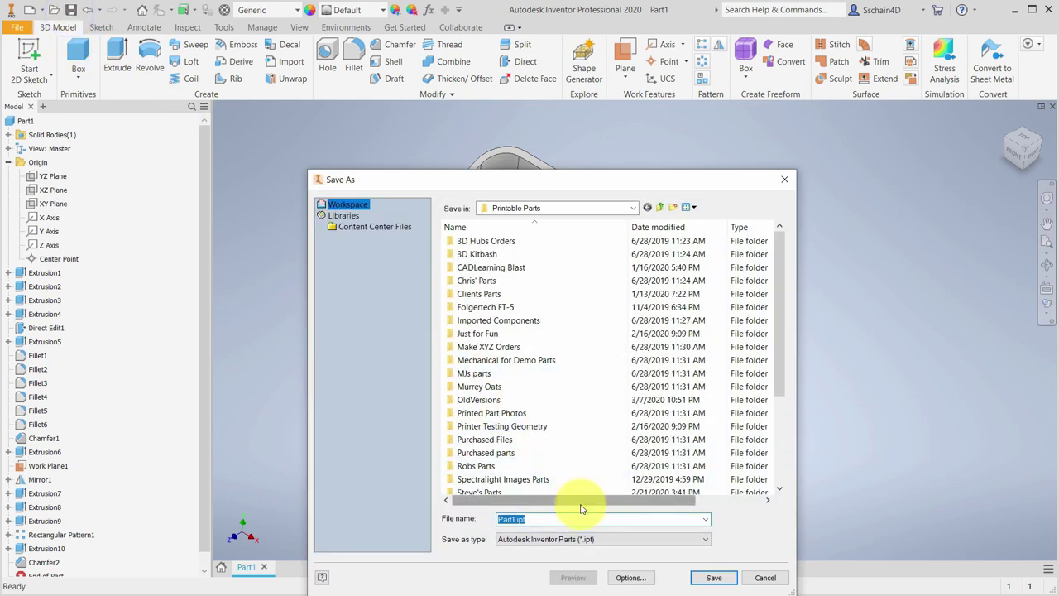
text(Sponge Holder)
key(Return)
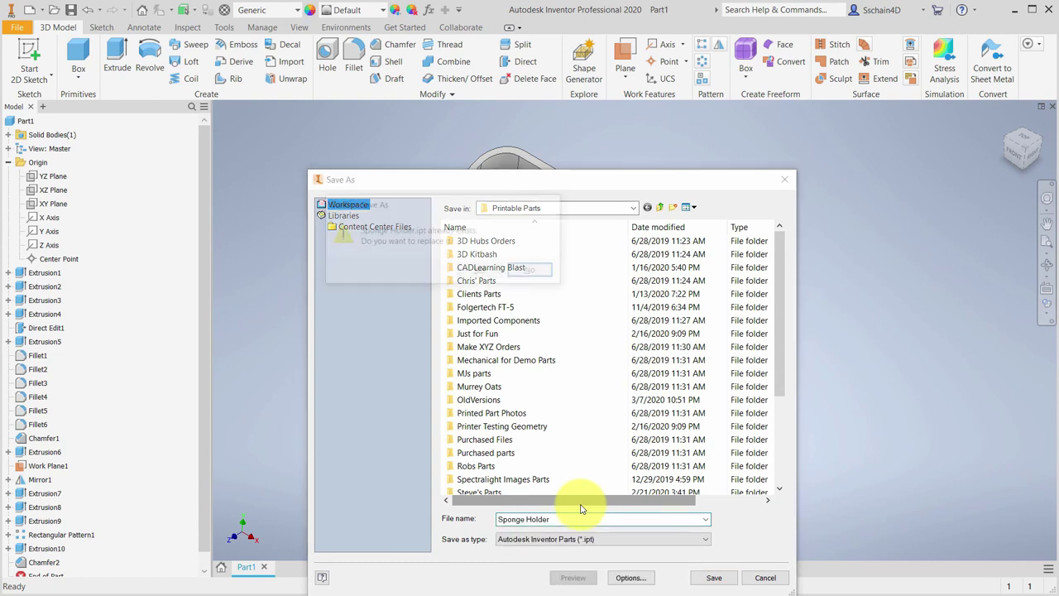
click(486, 271)
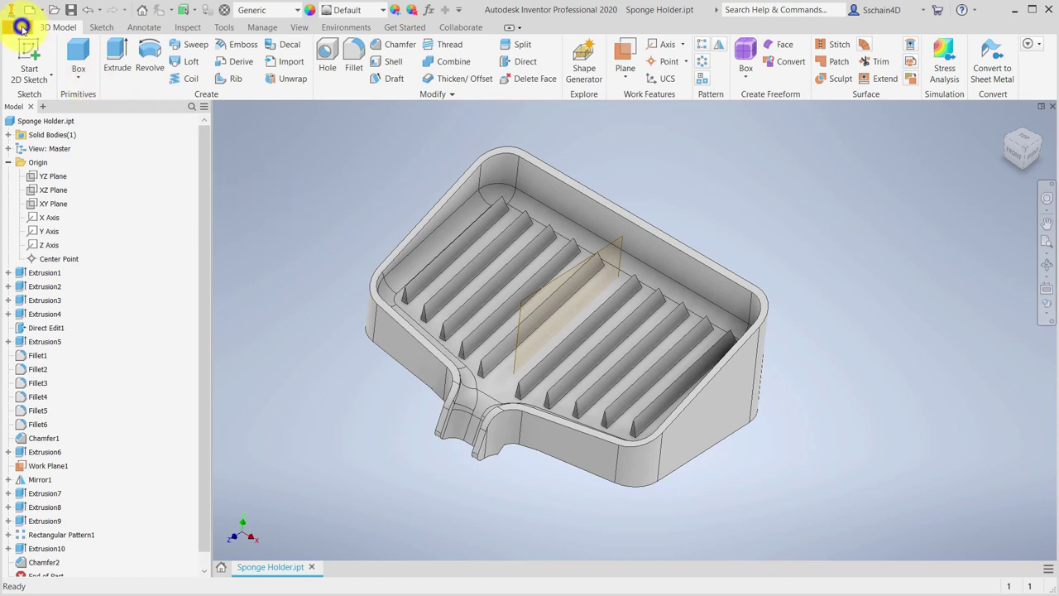
Start a CAD-format export of the part and set its file type to STL.
click(20, 29)
click(75, 205)
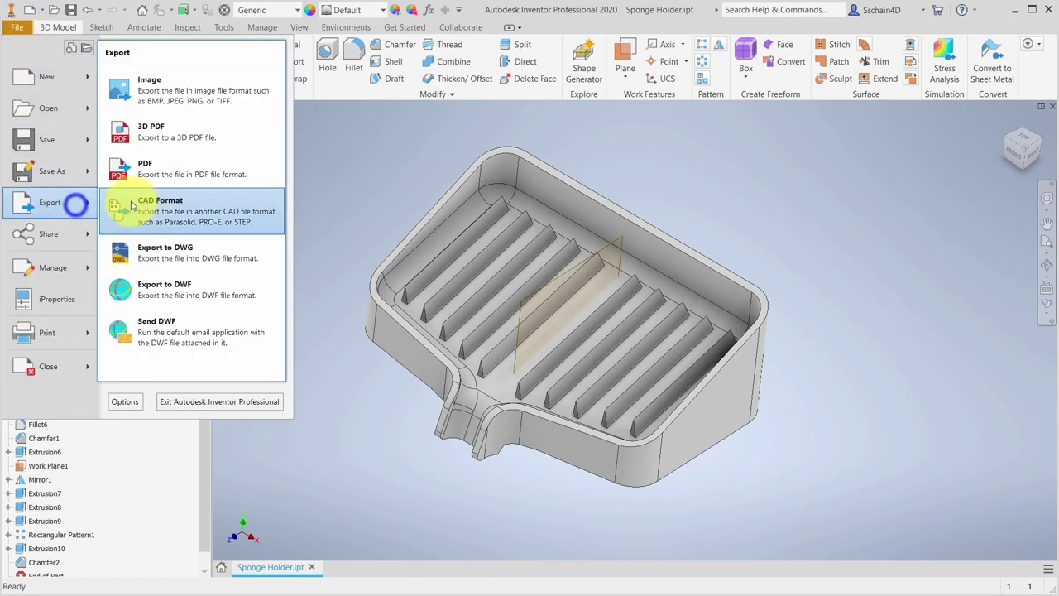
click(167, 211)
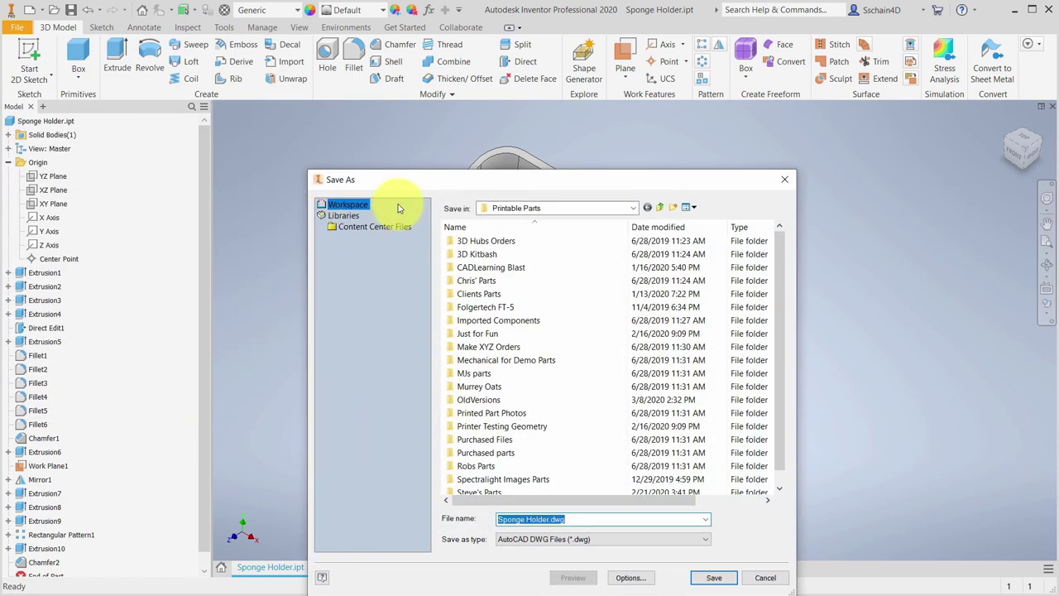
drag(413, 173, 372, 35)
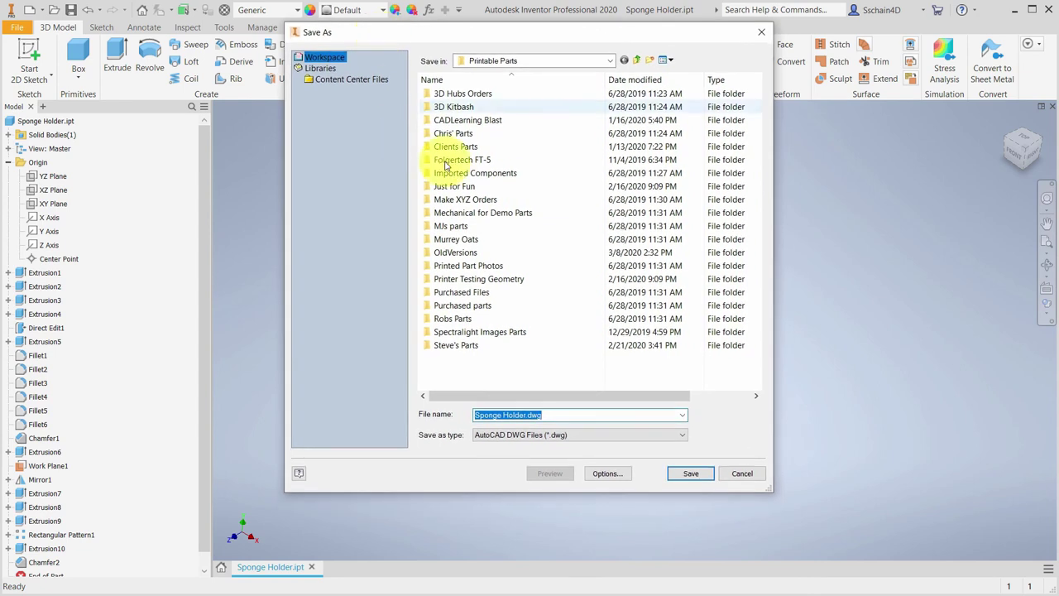
click(681, 434)
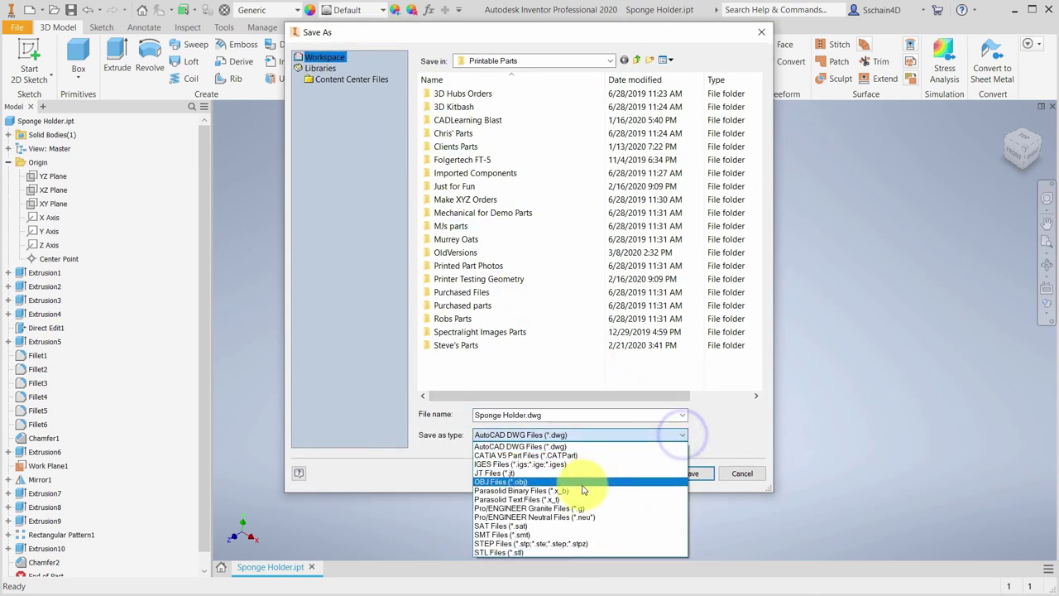
click(538, 553)
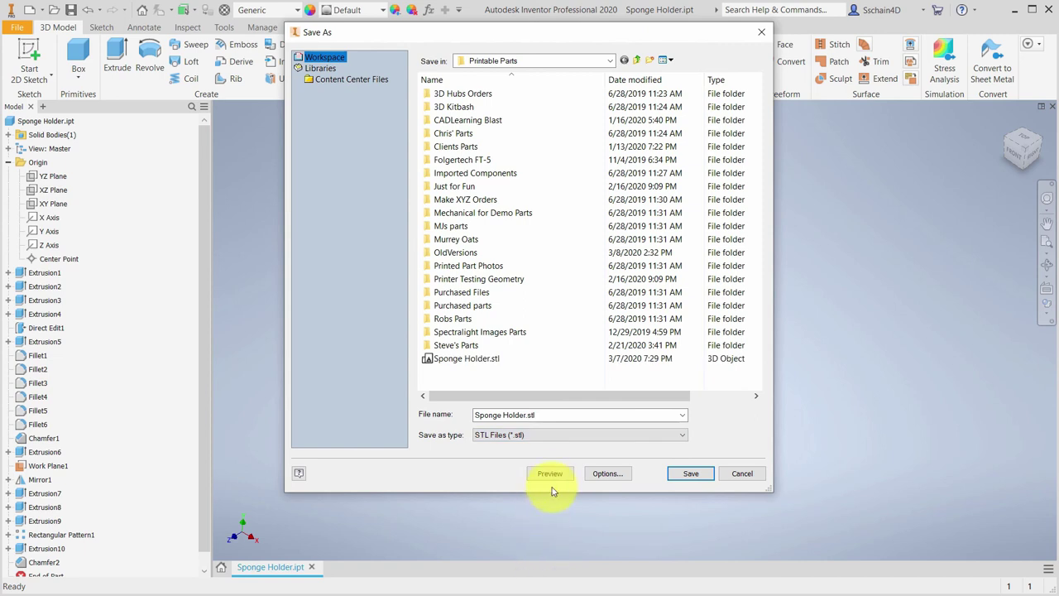
Preview the STL export with its facet edges shown and examine the tray's mesh.
key(Return)
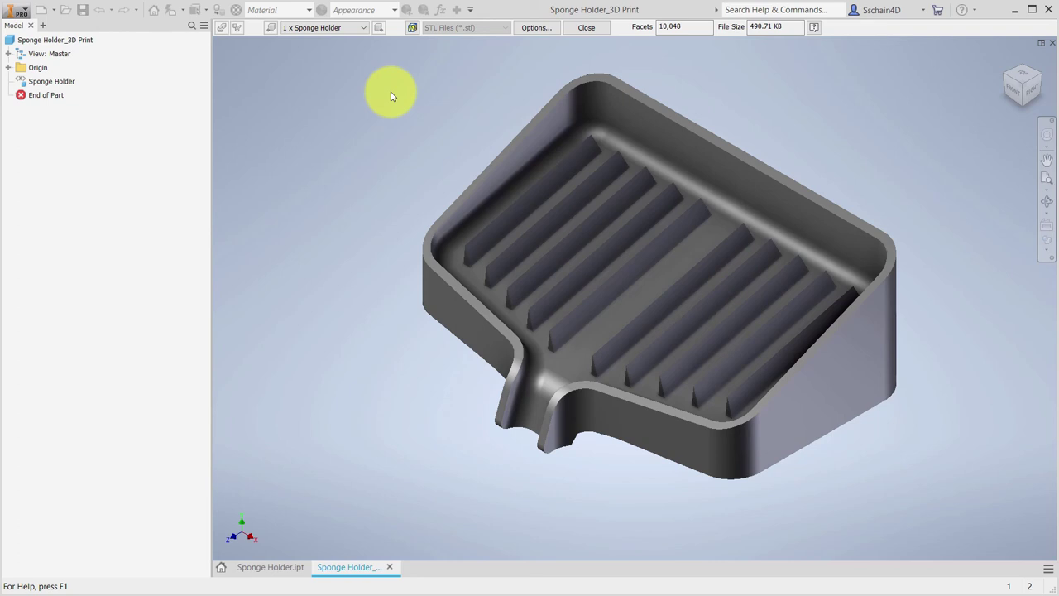
click(412, 28)
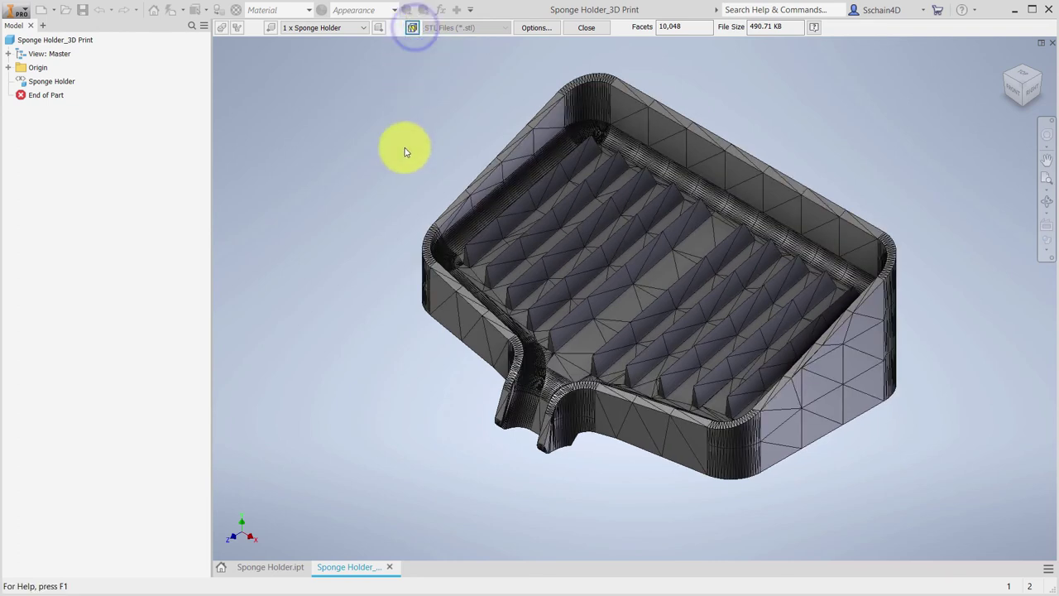
middle_drag(406, 149, 371, 172)
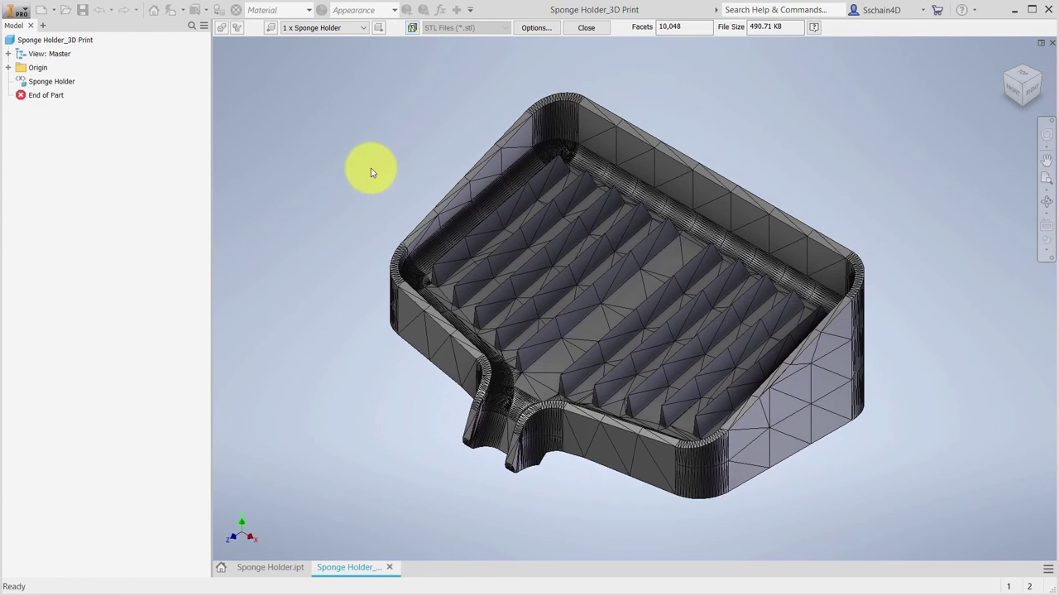
shift+middle_drag(370, 173, 414, 312)
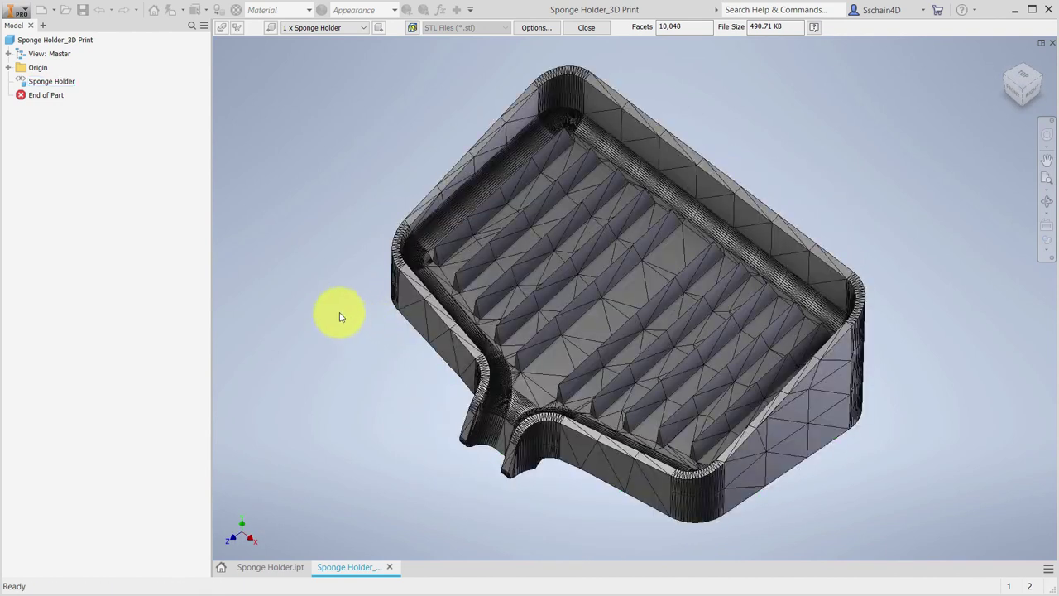
click(585, 29)
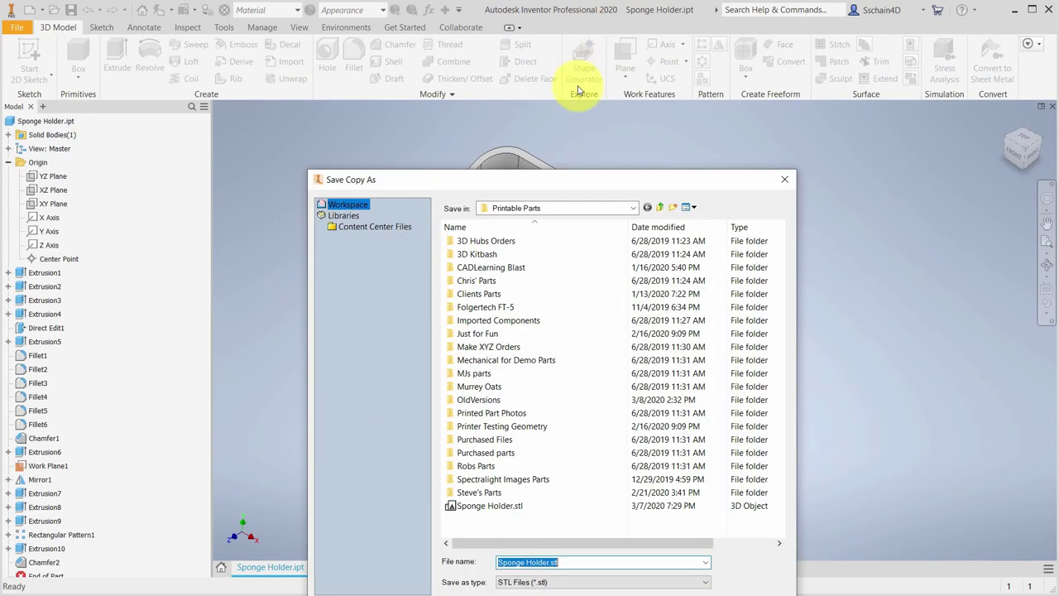
Save the export as Sponge Holder.stl in Printable Parts, overwriting the existing file.
drag(566, 173, 567, 48)
click(710, 496)
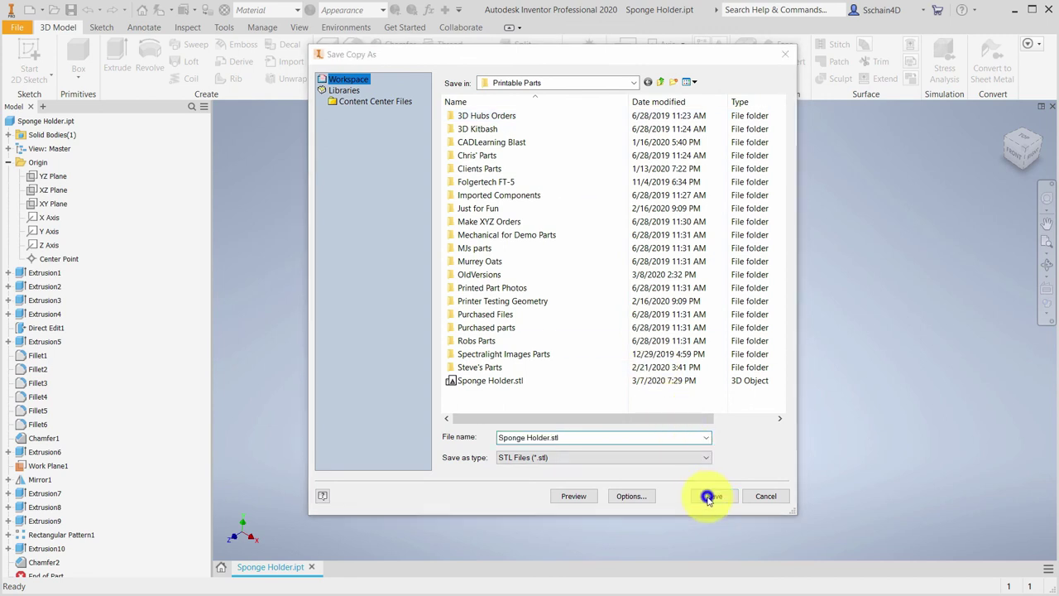
click(496, 270)
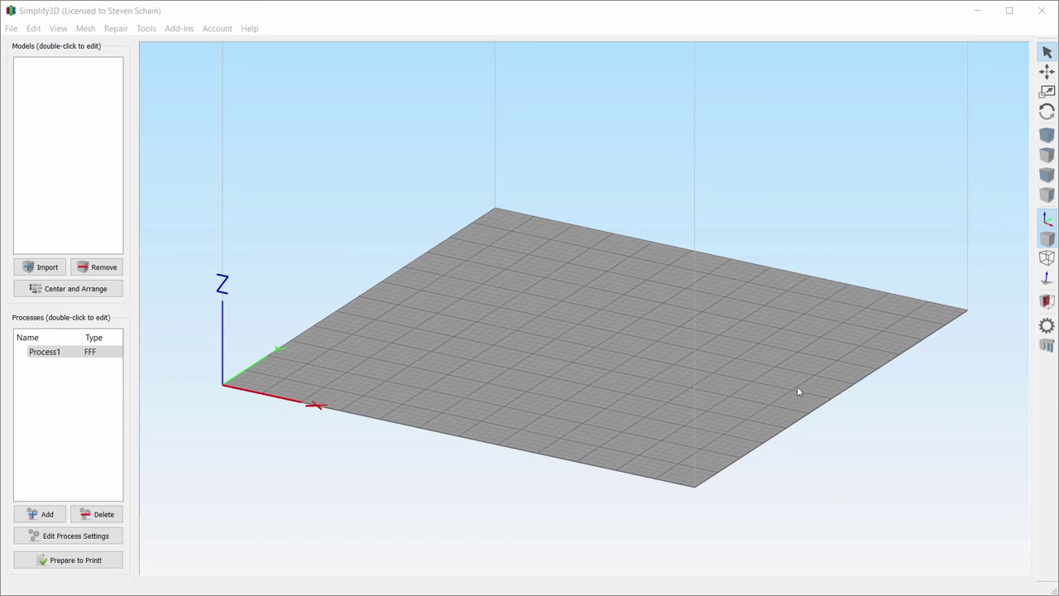
Switch to Simplify3D and import the Sponge Holder model.
click(47, 270)
click(47, 270)
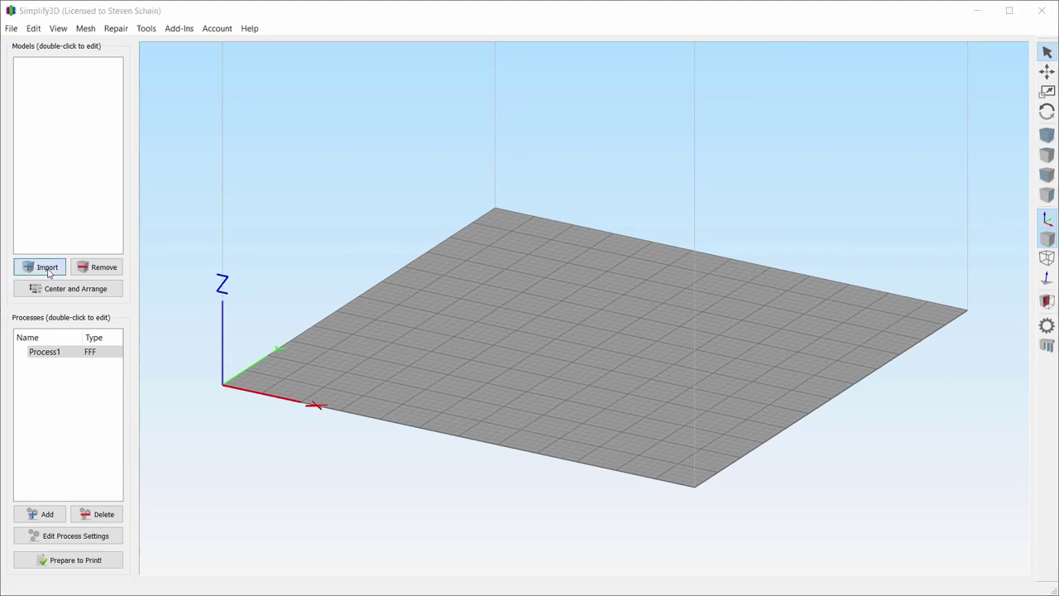
double_click(356, 421)
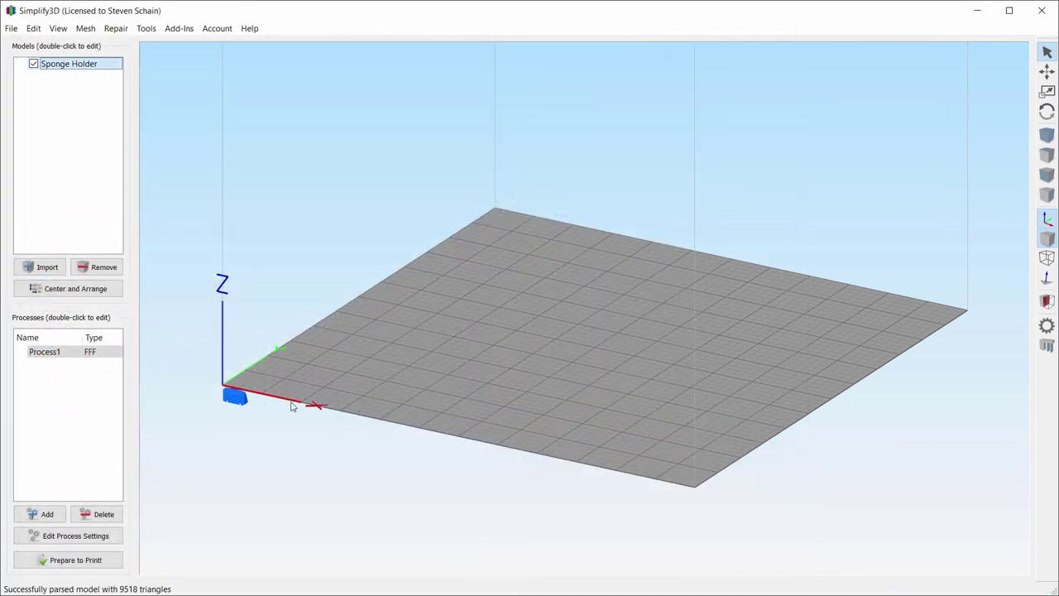
Scale the sponge holder uniformly to 1000% and center it on the print bed.
double_click(231, 398)
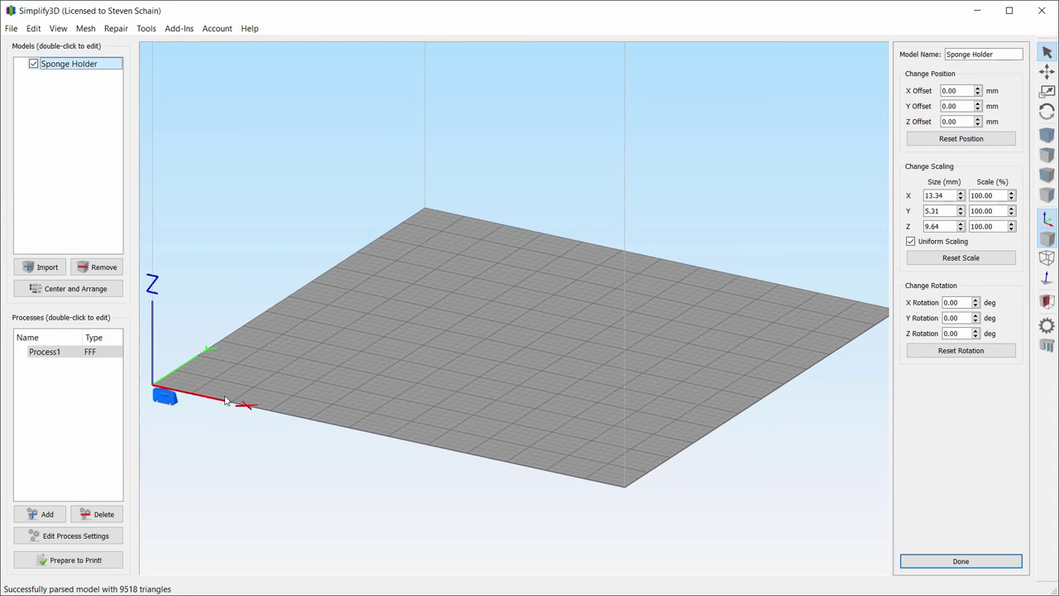
click(977, 195)
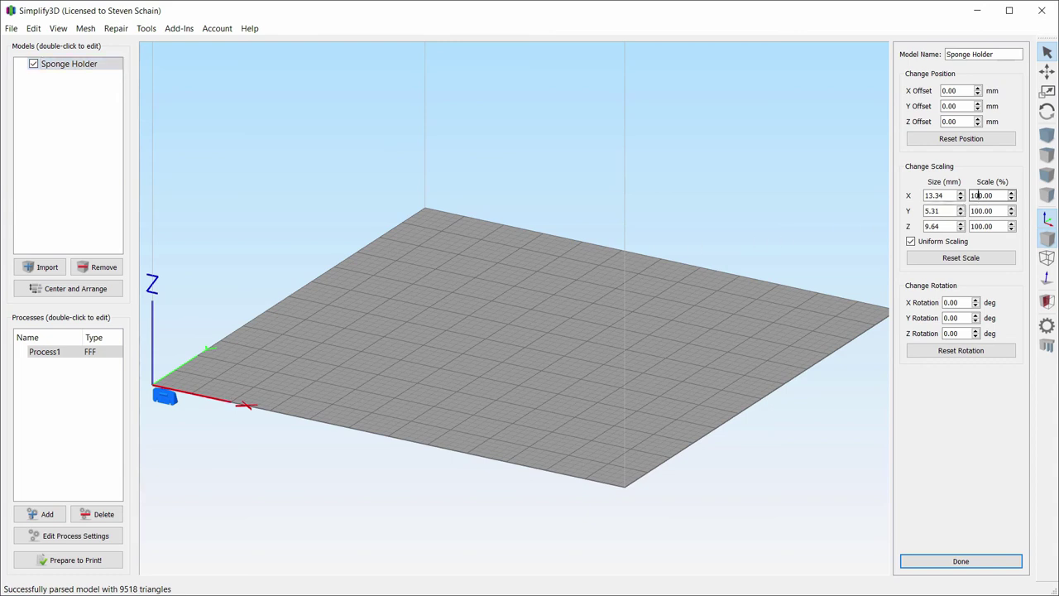
text(0)
key(Return)
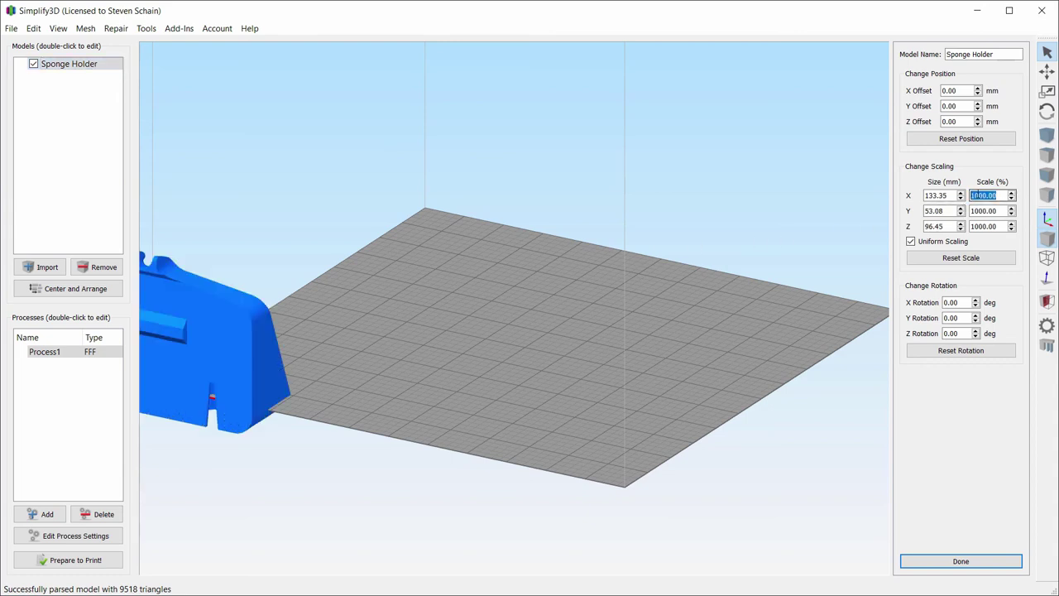
click(959, 561)
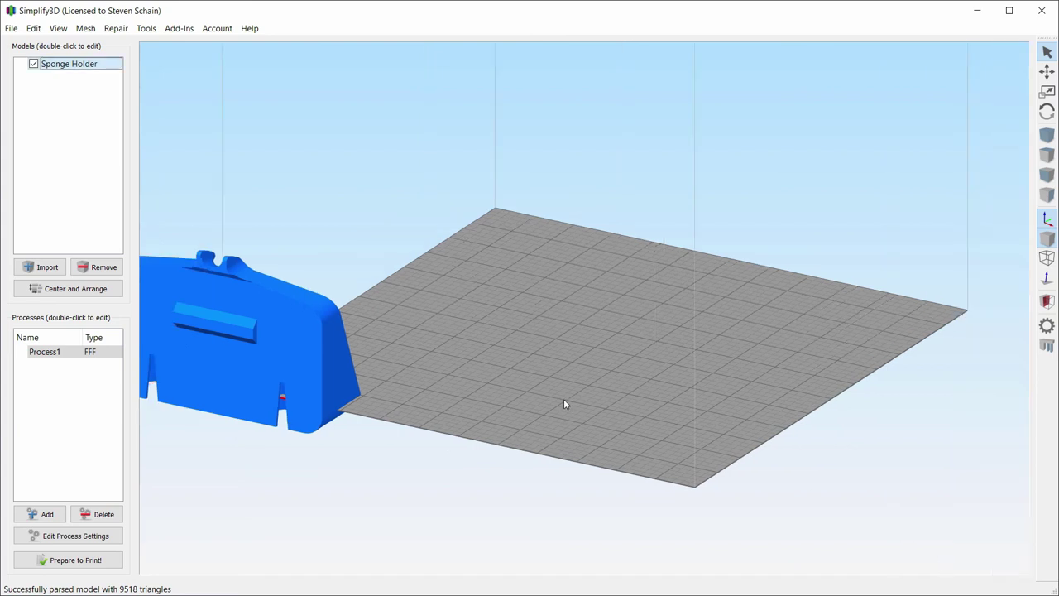
click(74, 288)
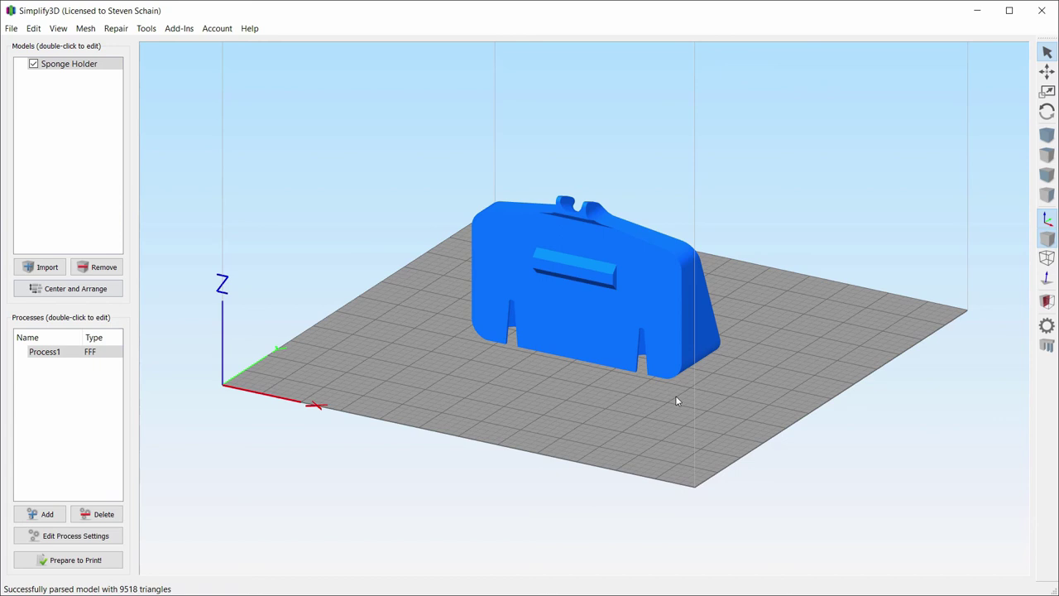
Generate automatic normal supports for the upright tray with a support pillar resolution of 1 mm.
click(1047, 346)
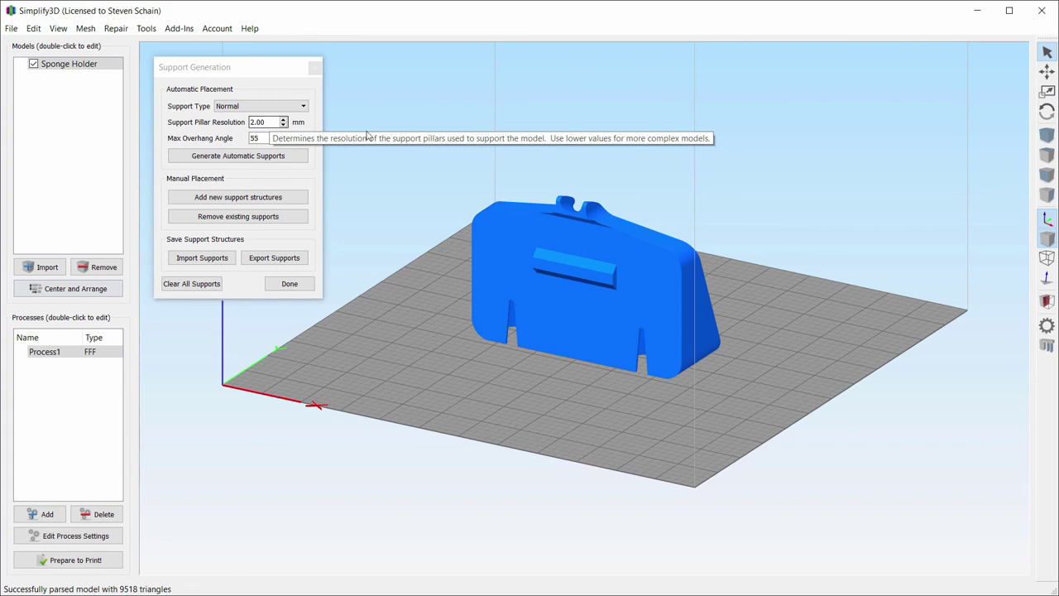
double_click(278, 123)
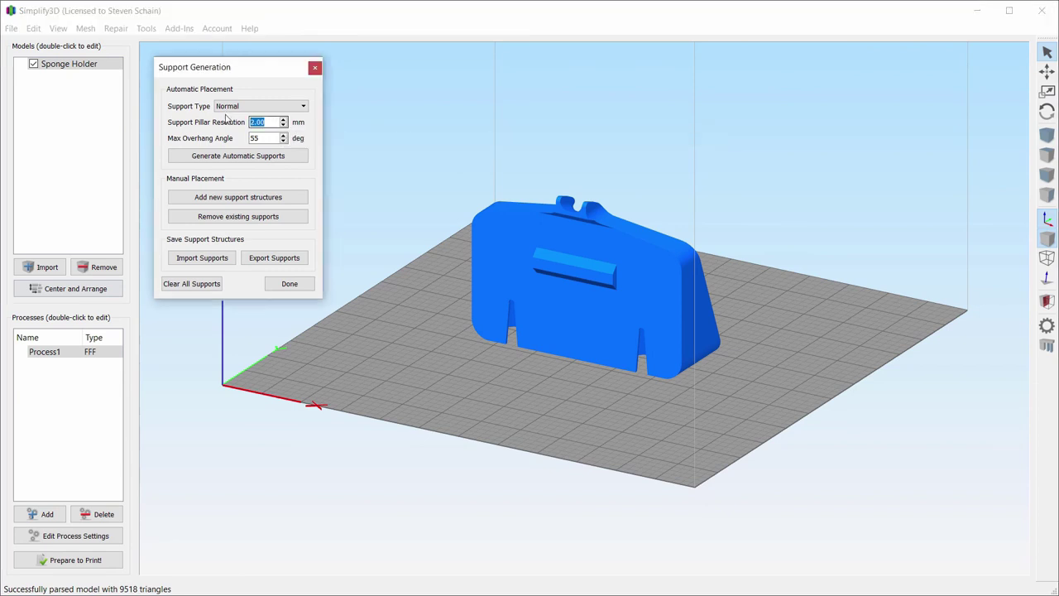
text(1)
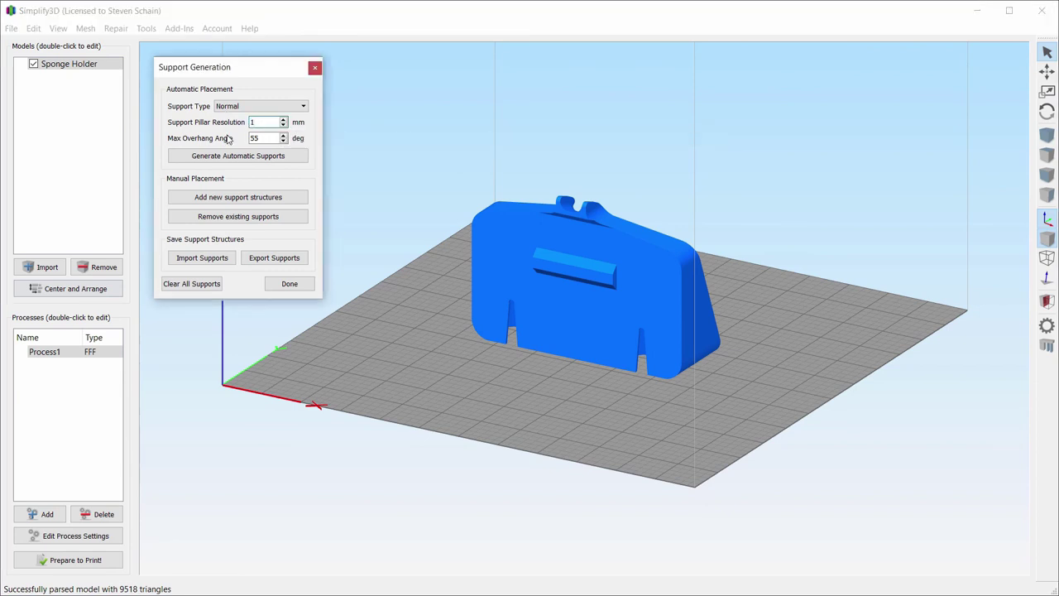
click(197, 158)
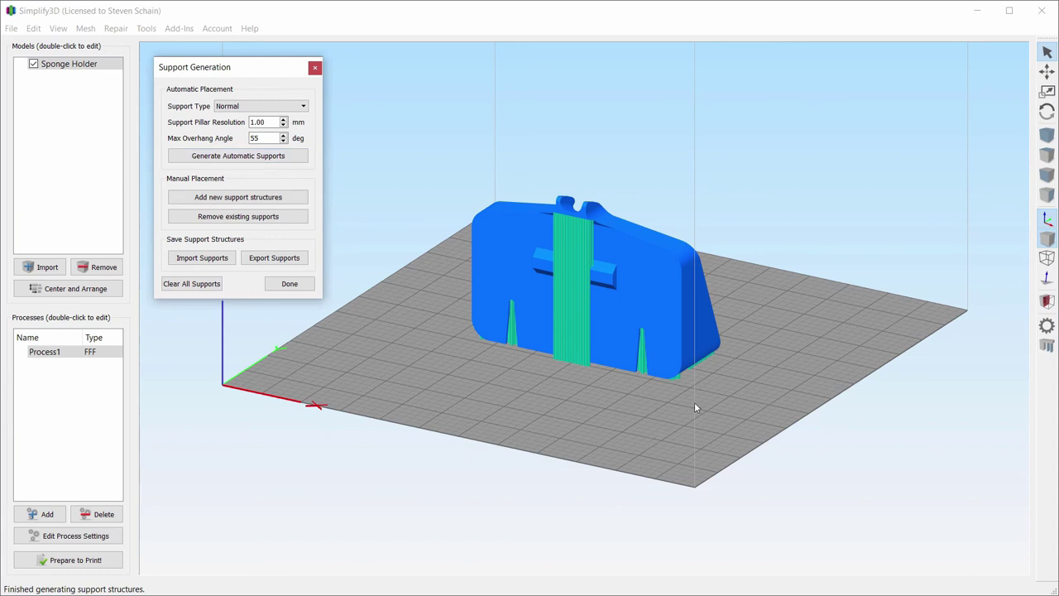
Check the supports on both sides of the tray and place its flat underside face on the print bed.
drag(694, 403, 246, 402)
scroll(437, 400, up, 3)
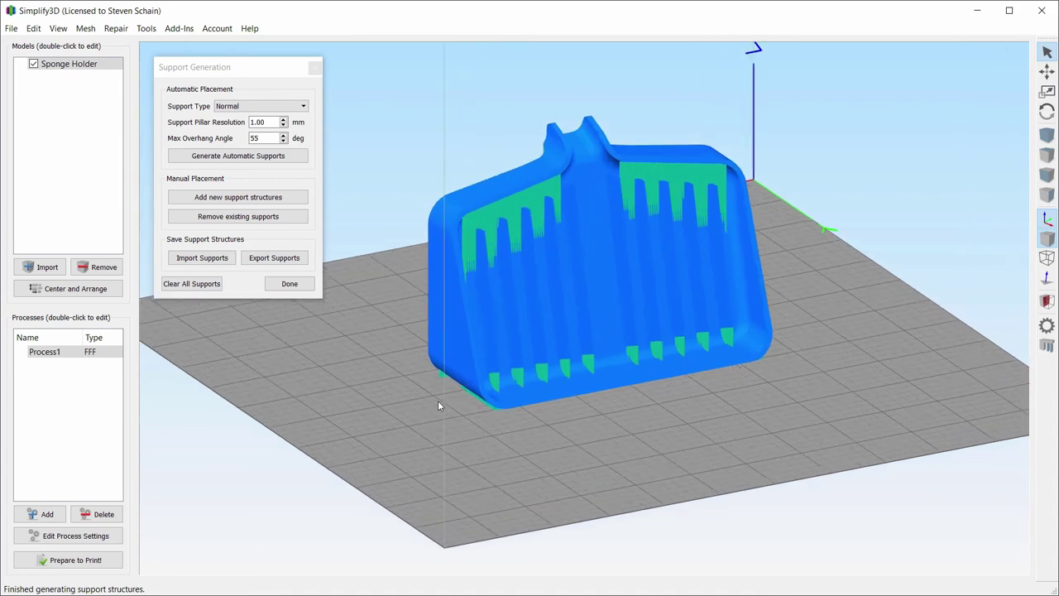
drag(349, 445, 369, 438)
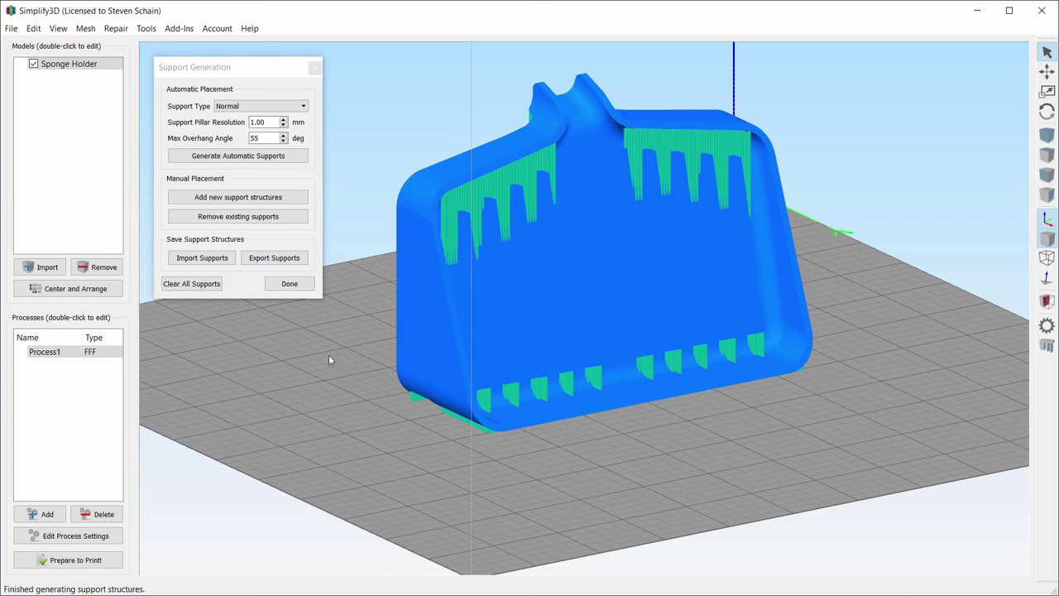
drag(298, 361, 705, 389)
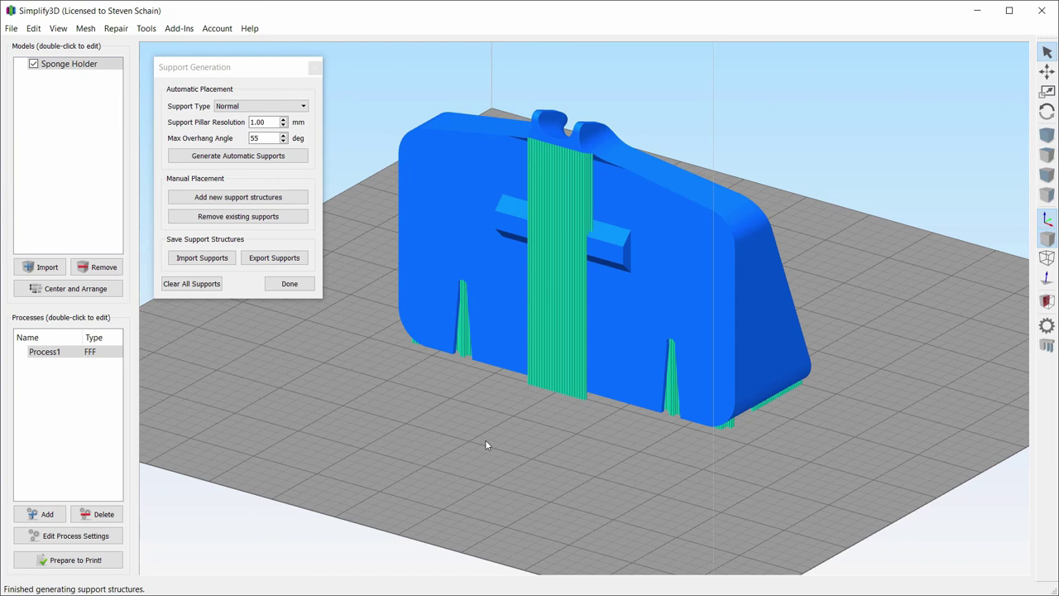
key(ctrl+b)
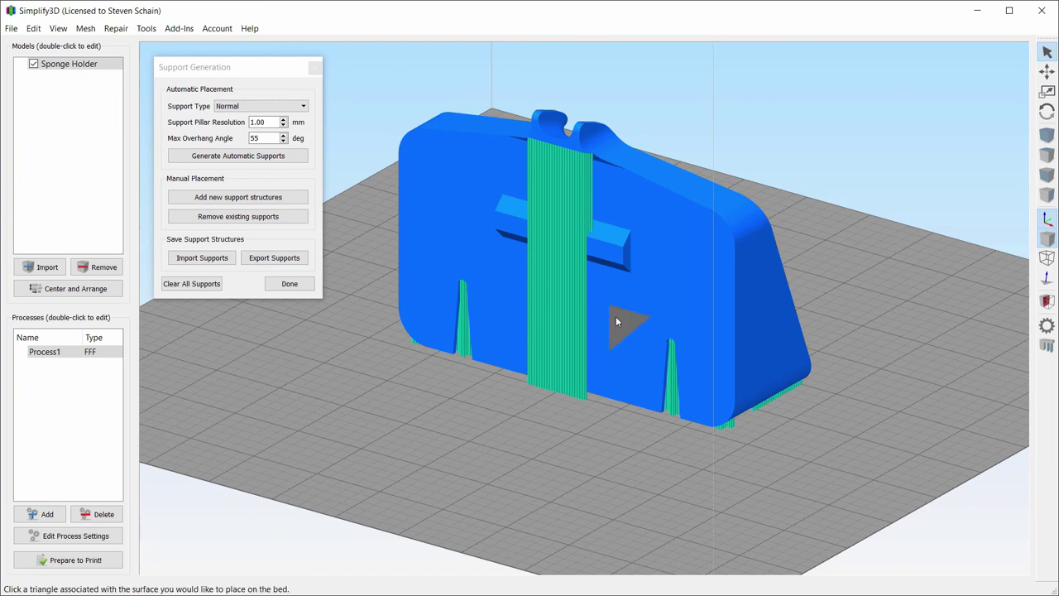
click(620, 320)
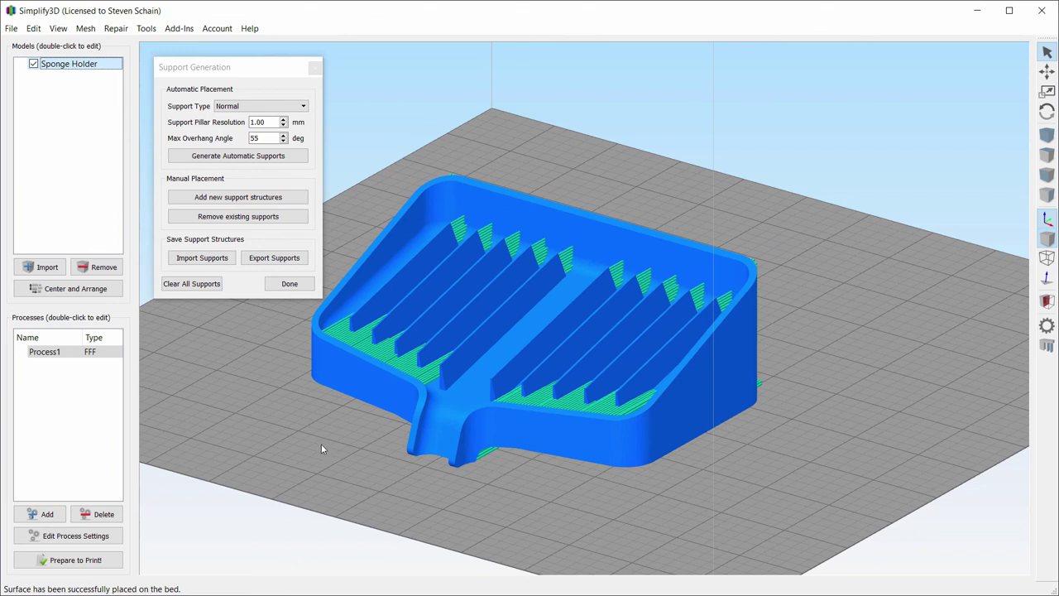
Regenerate the automatic supports for the flat-lying tray, inspect them underneath, and finish support generation.
click(228, 159)
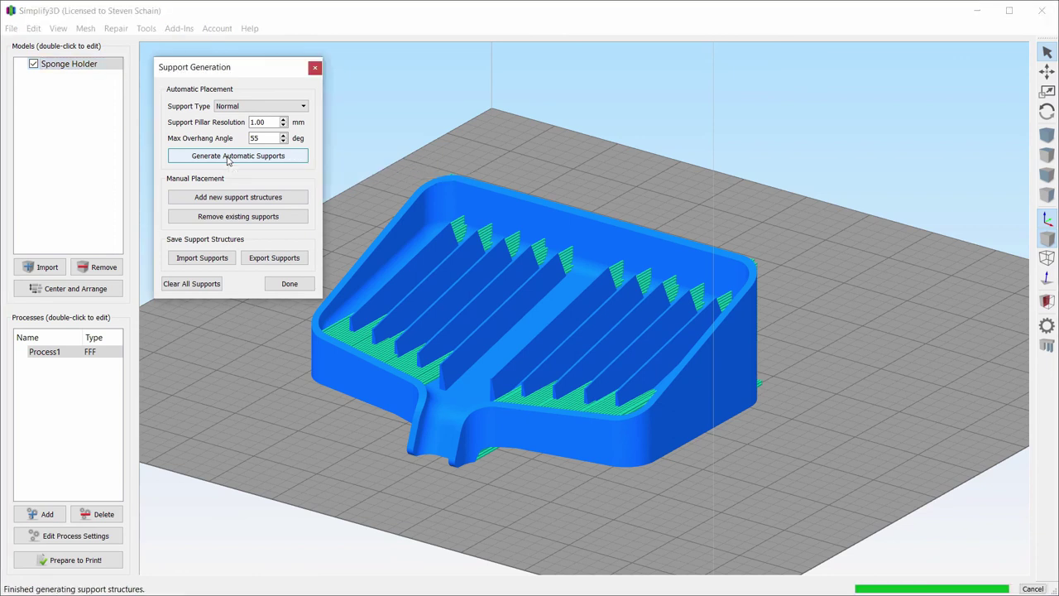
drag(710, 510, 406, 455)
drag(372, 431, 333, 379)
click(285, 283)
drag(267, 301, 460, 386)
scroll(460, 384, down, 4)
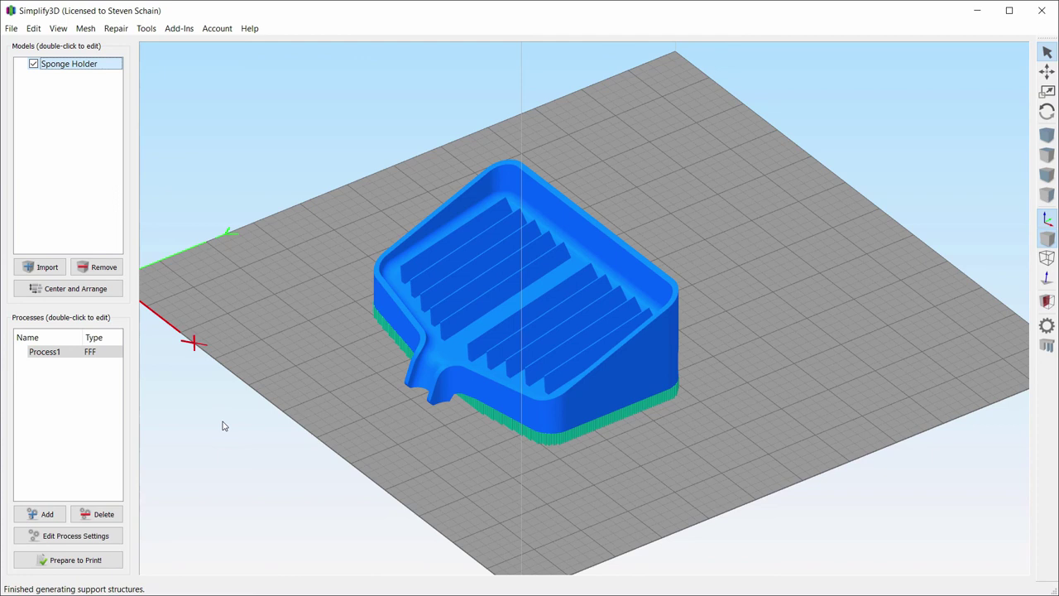
Review the extruder, layer and support settings of Process1, and accept them as they are.
click(55, 355)
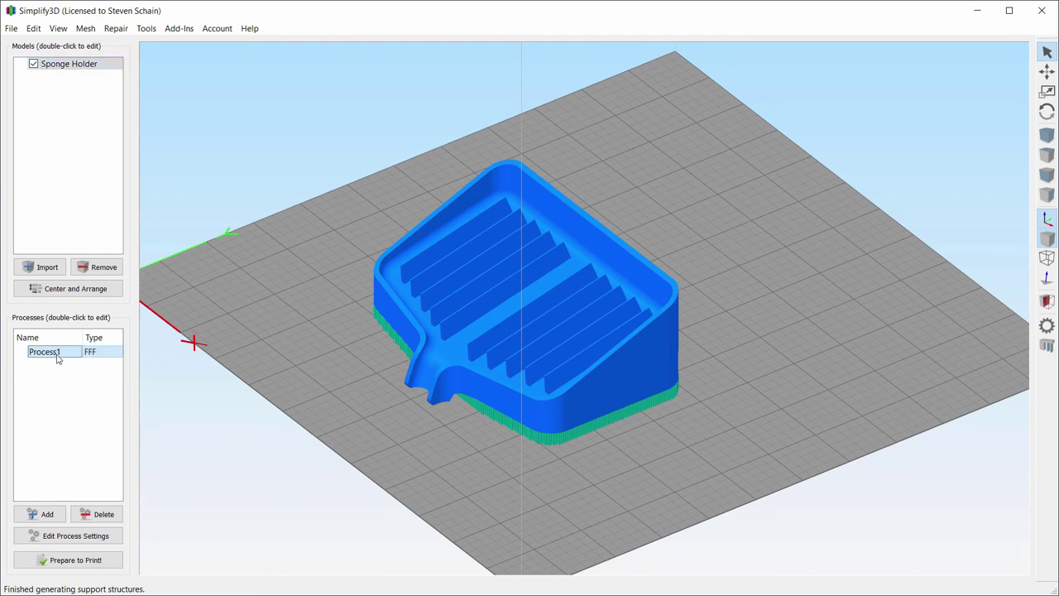
double_click(57, 356)
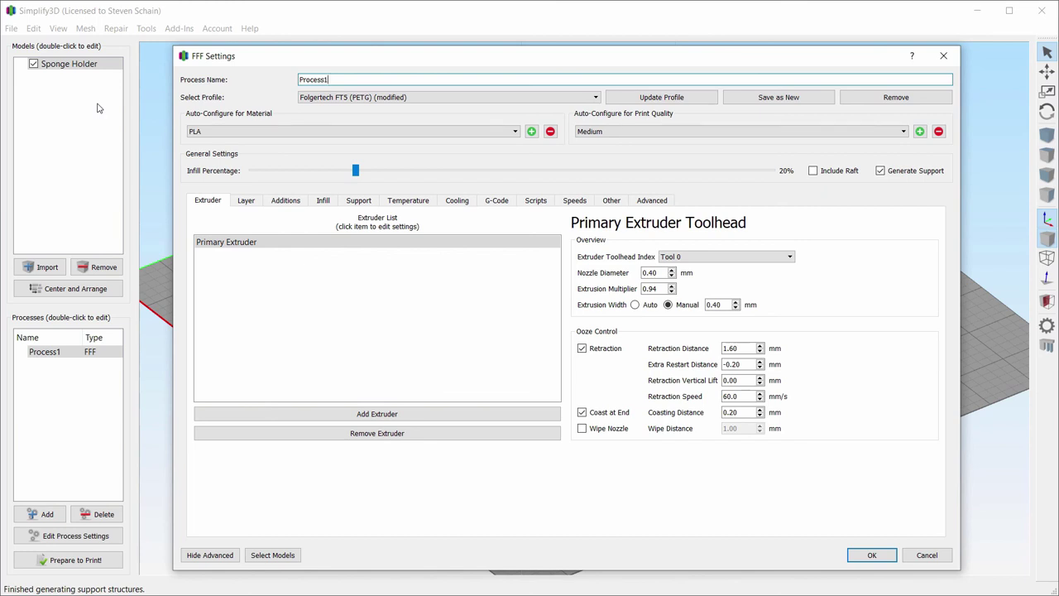
click(246, 201)
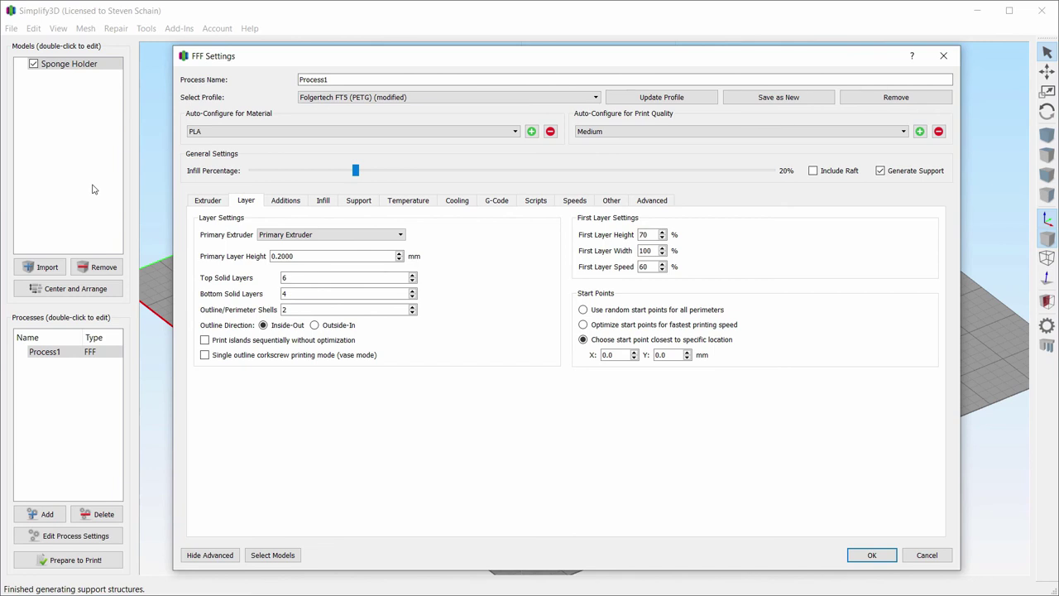
click(359, 201)
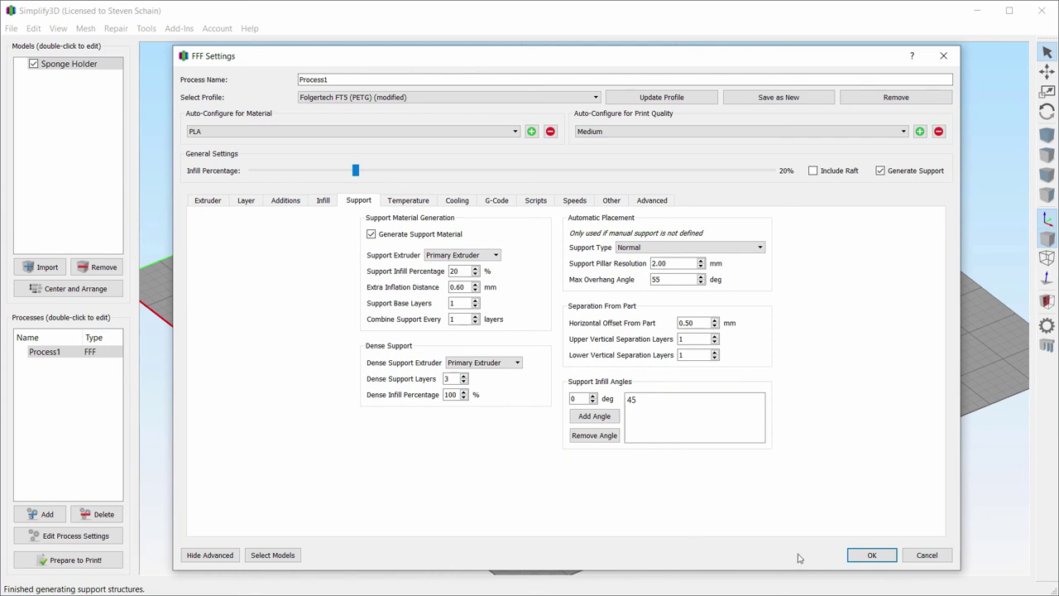
click(849, 553)
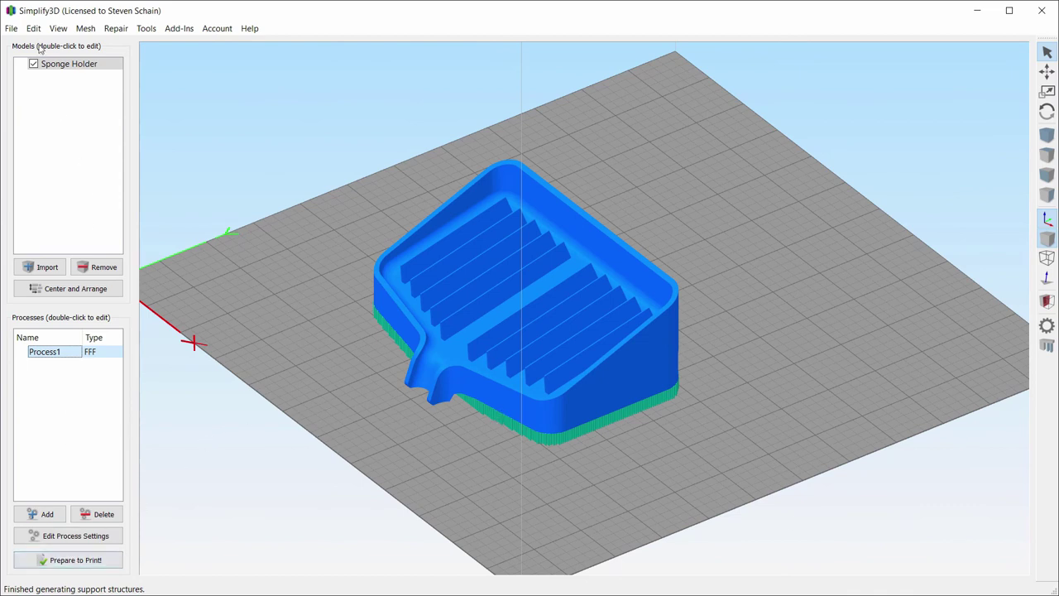
Save the print setup as Sponge Holder.factory in the Design Model folder, replacing the existing file.
click(12, 28)
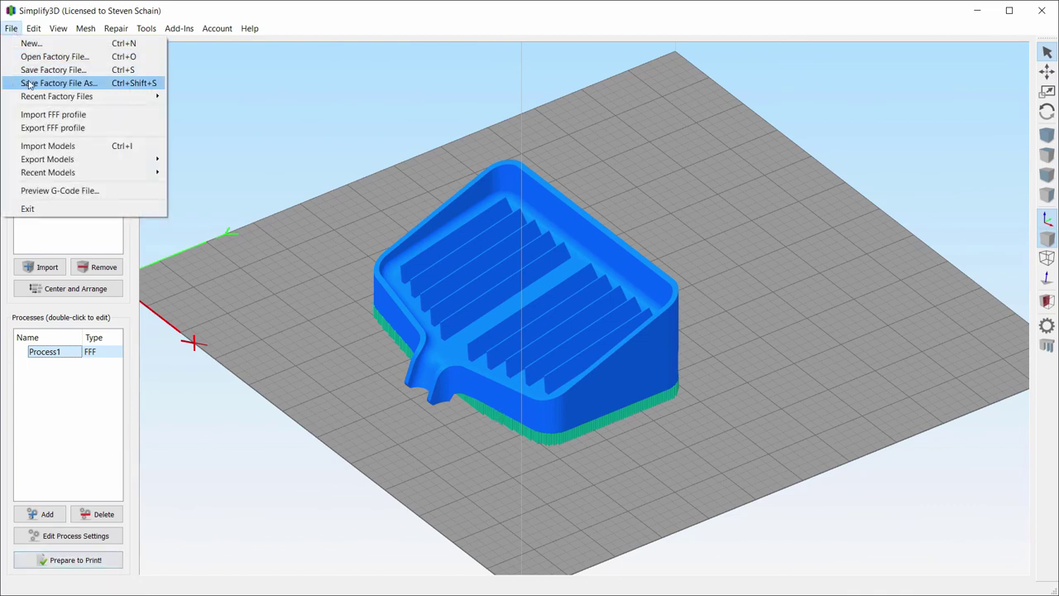
click(29, 84)
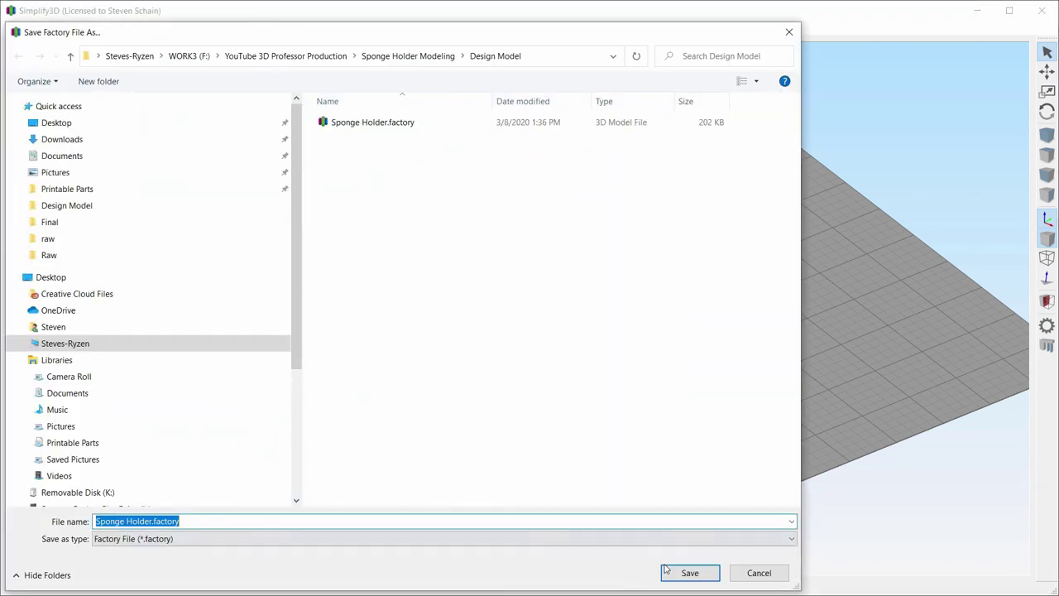
click(686, 572)
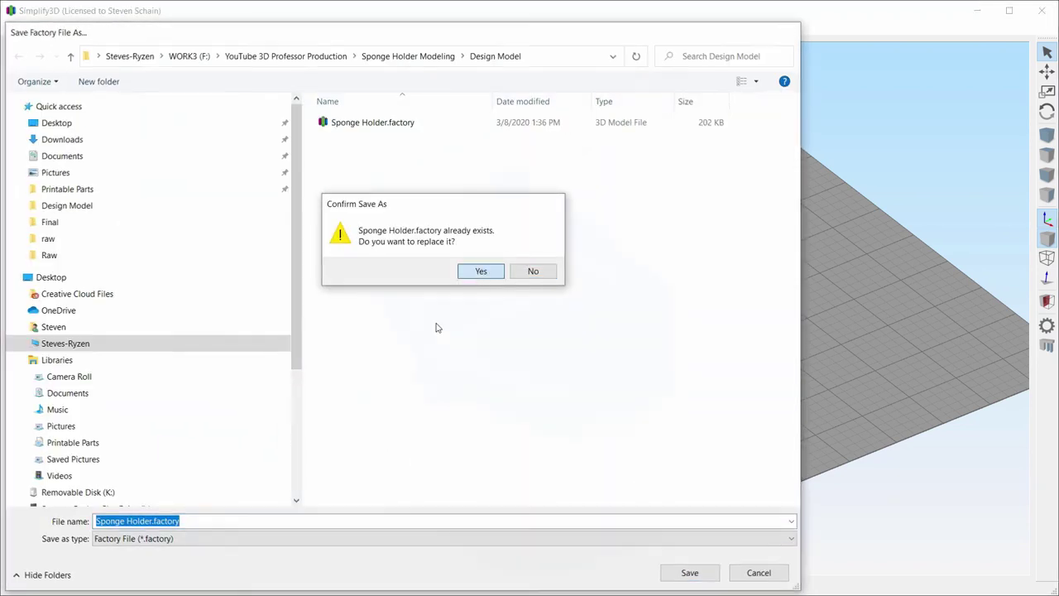
key(Return)
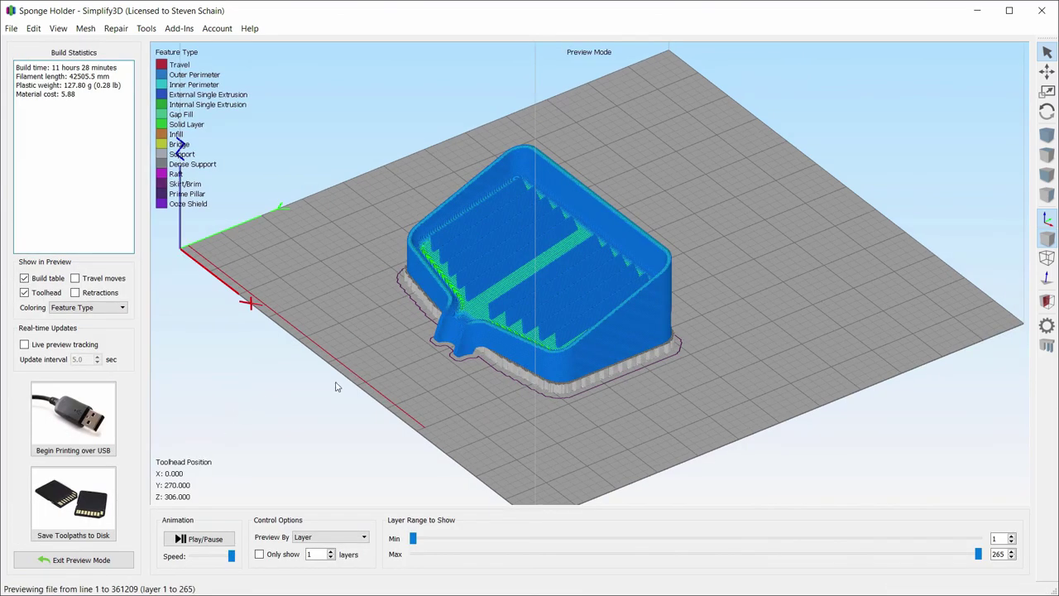
Examine the sliced tray's toolpath preview up close, lowering the maximum displayed layer to about 148 to inspect its infill and supports.
scroll(491, 387, up, 5)
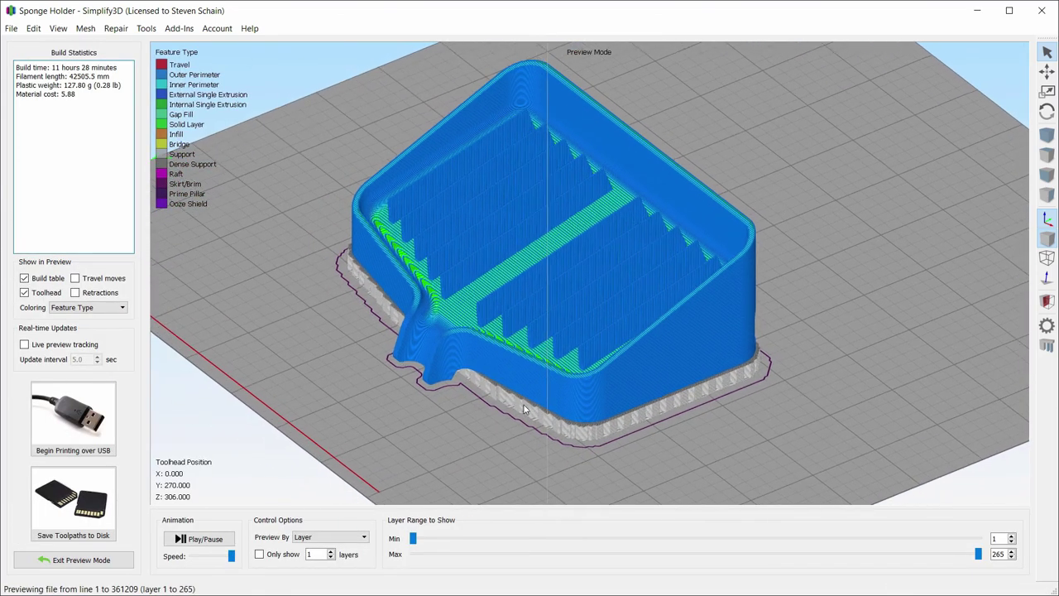
drag(978, 554, 866, 510)
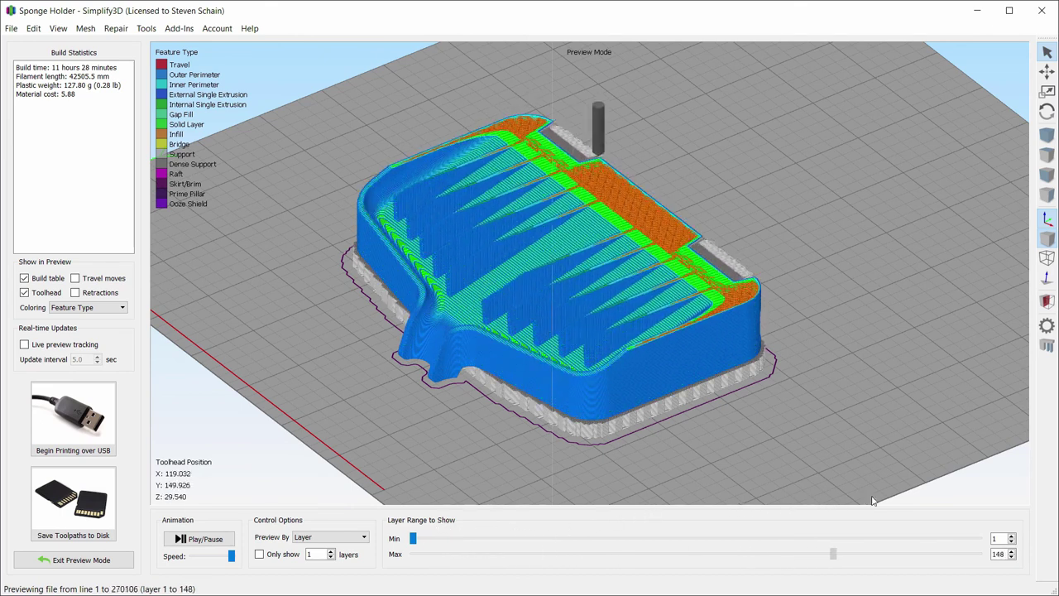